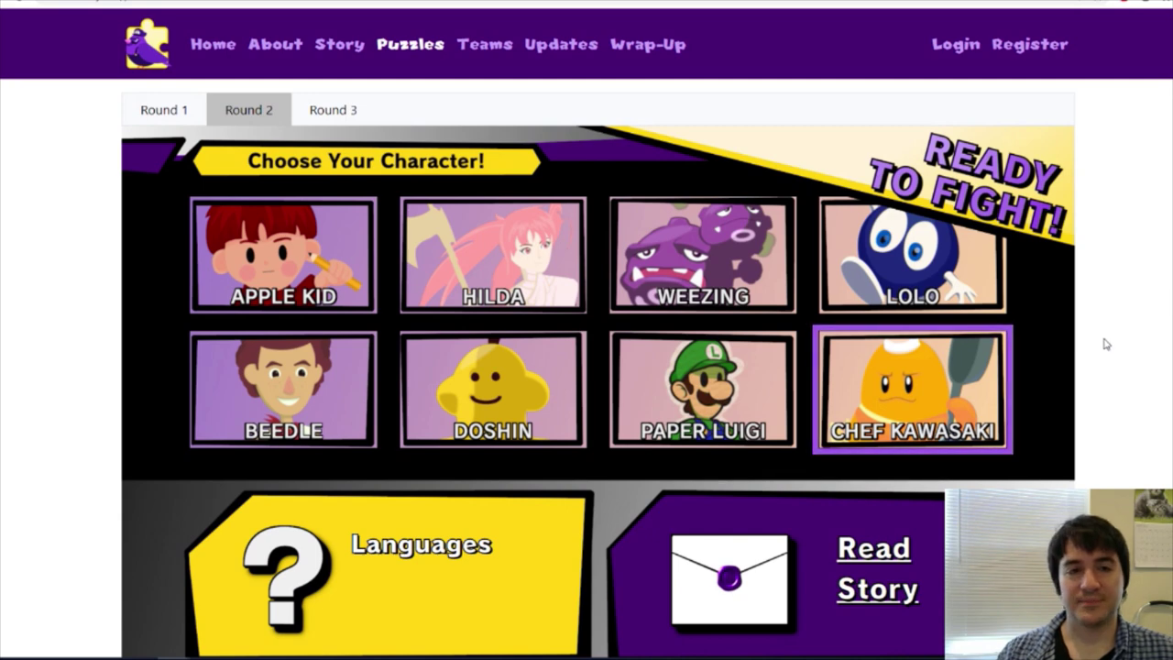
Open the META: O Bro, Where Art Thou puzzle page
scroll(1094, 341, "down", 7)
scroll(751, 348, "down", 1)
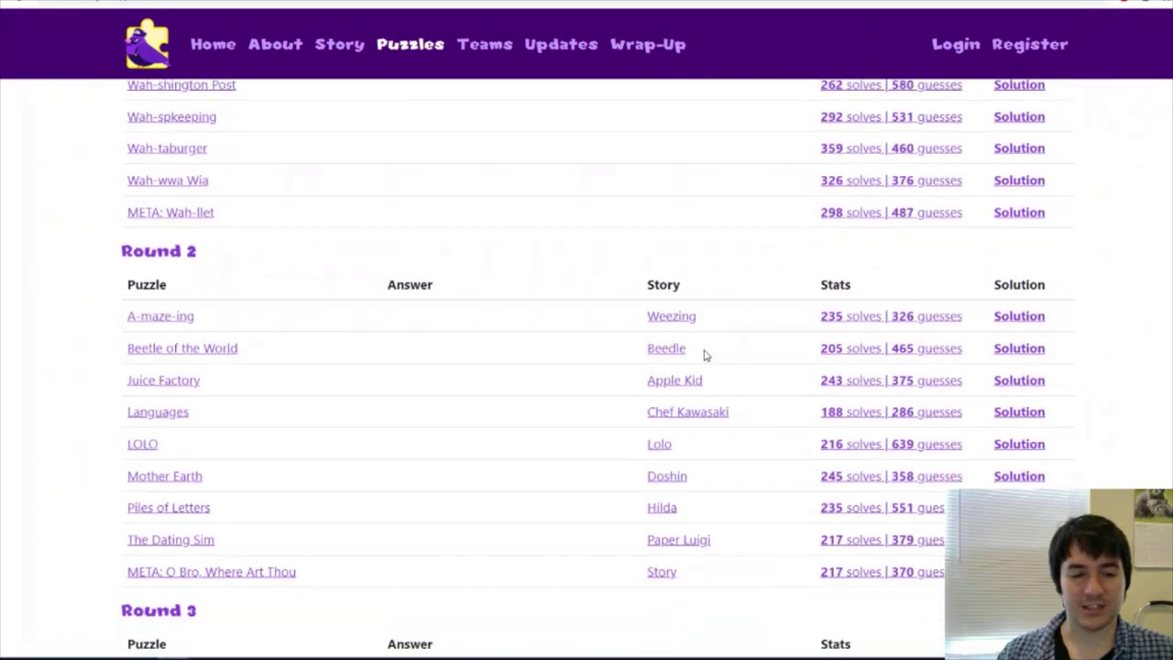
scroll(493, 430, "up", 8)
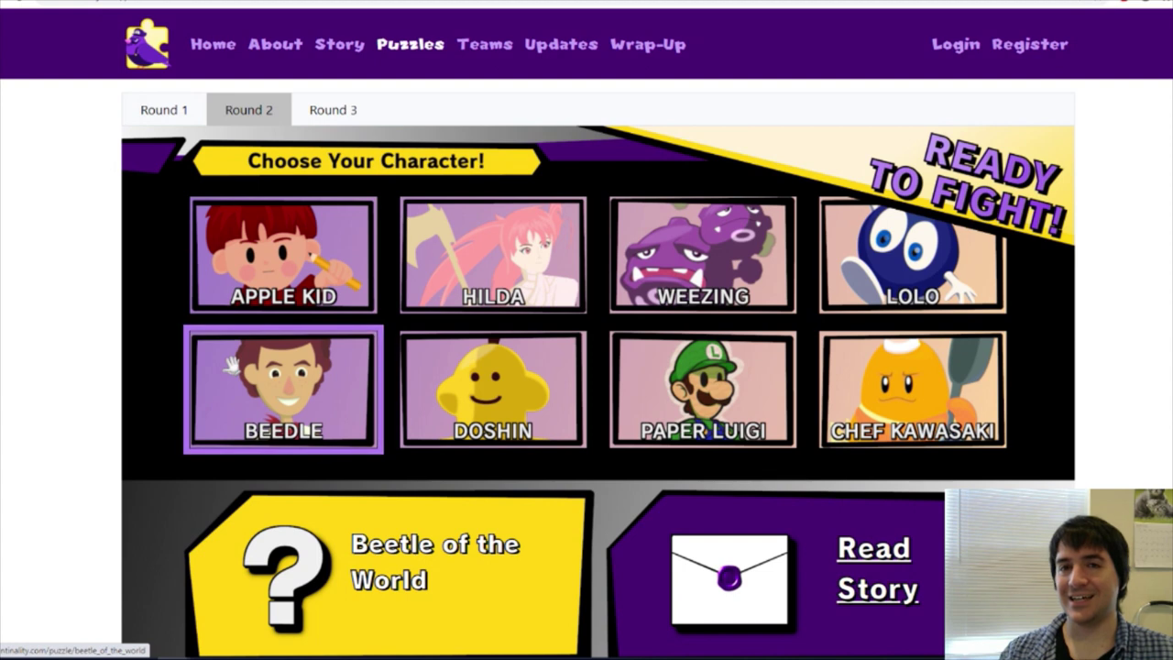
scroll(231, 365, "down", 1)
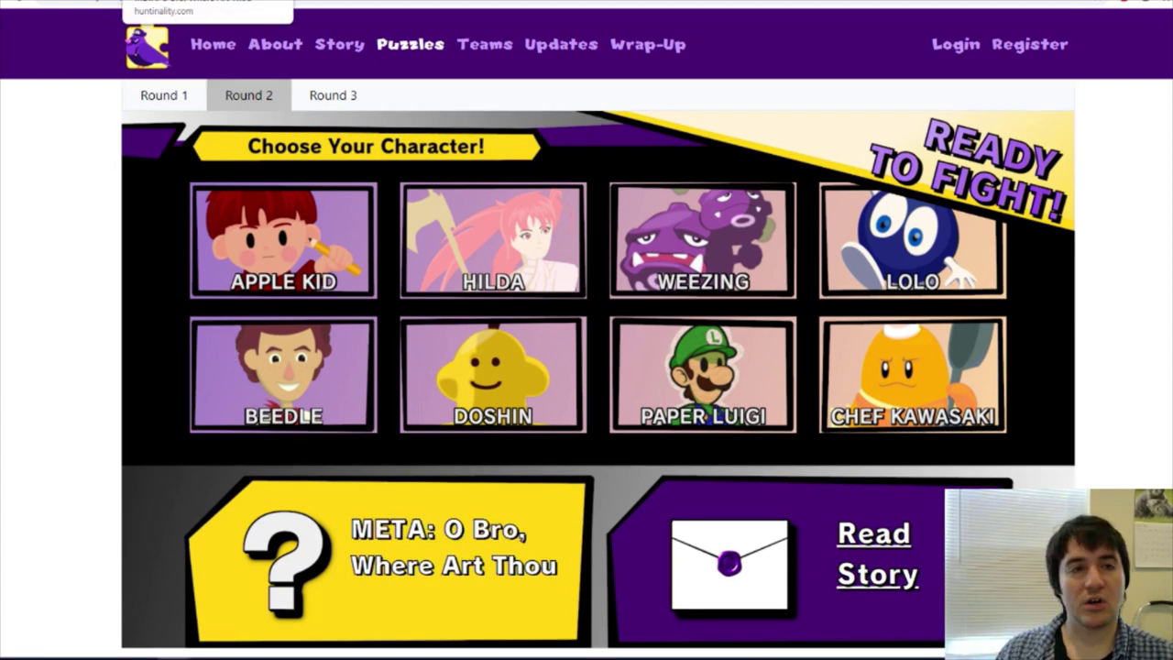
left_click(183, 2)
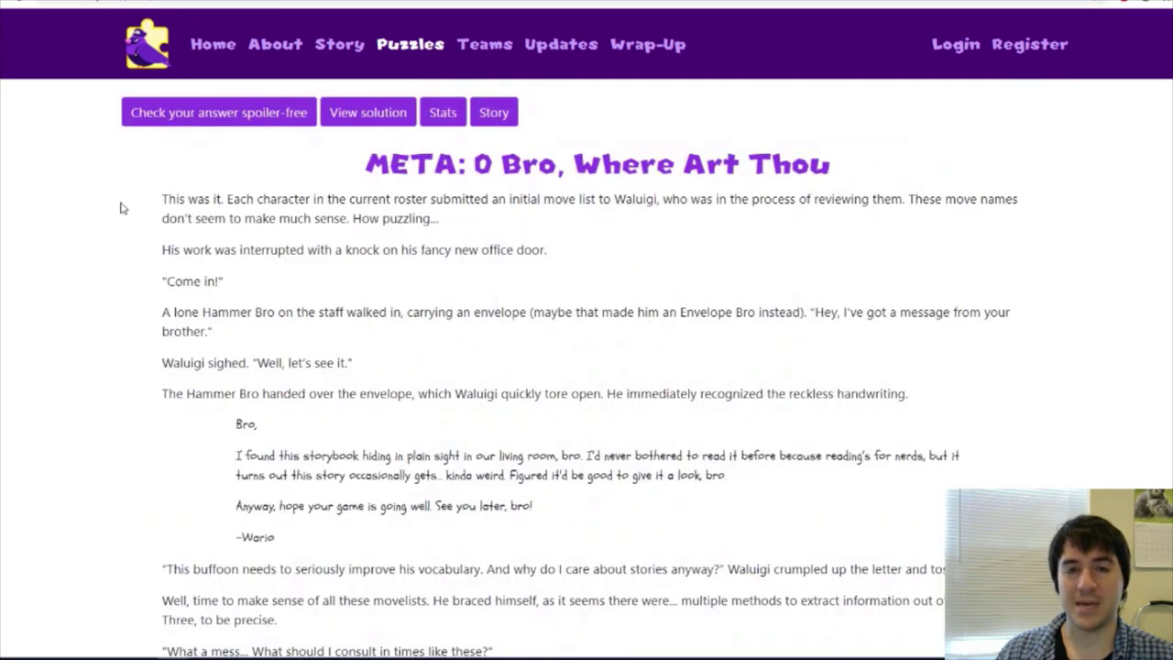
Read through Wario's letter story down to the Apple Kid movelist
scroll(122, 208, "down", 1)
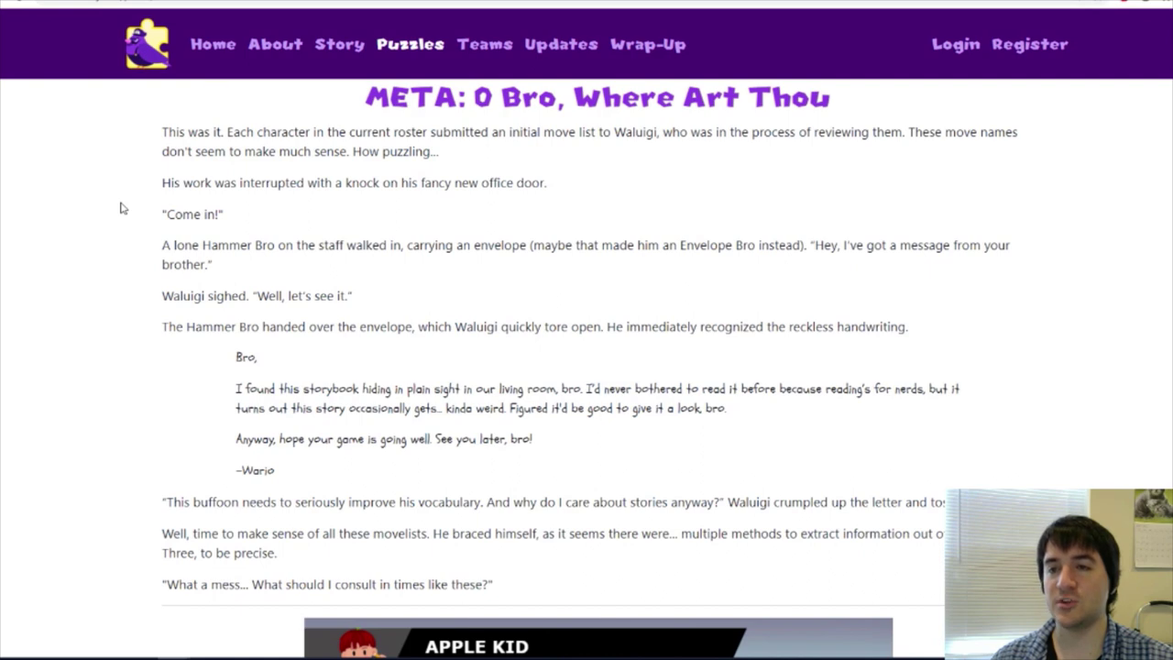
scroll(120, 208, "down", 3)
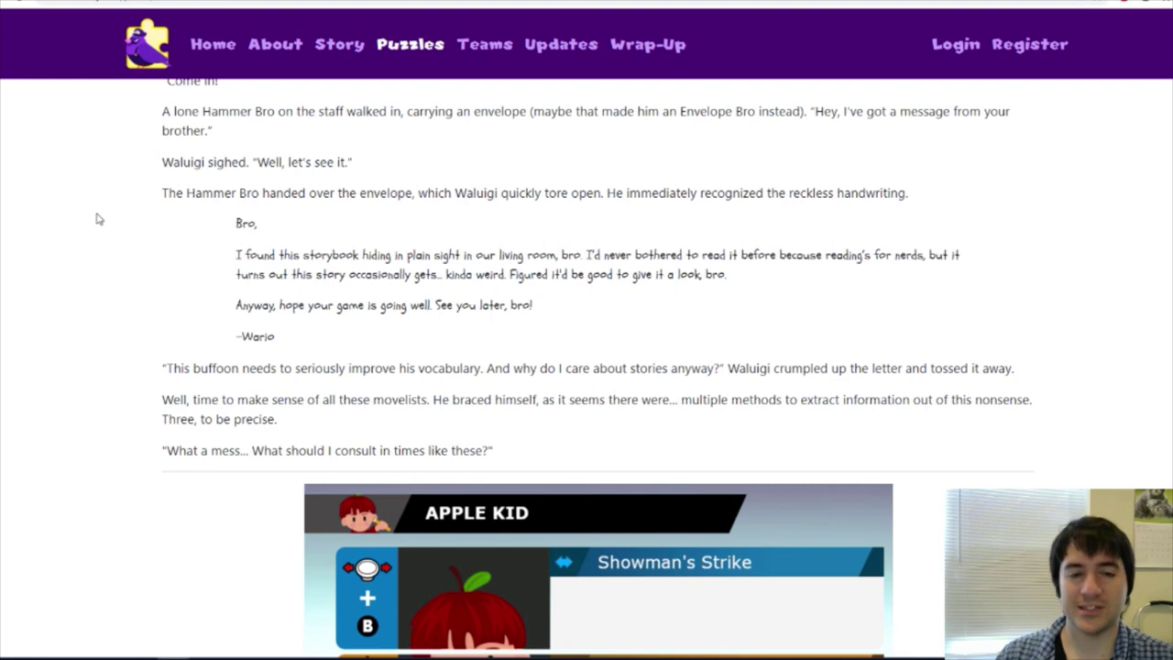
scroll(99, 218, "down", 2)
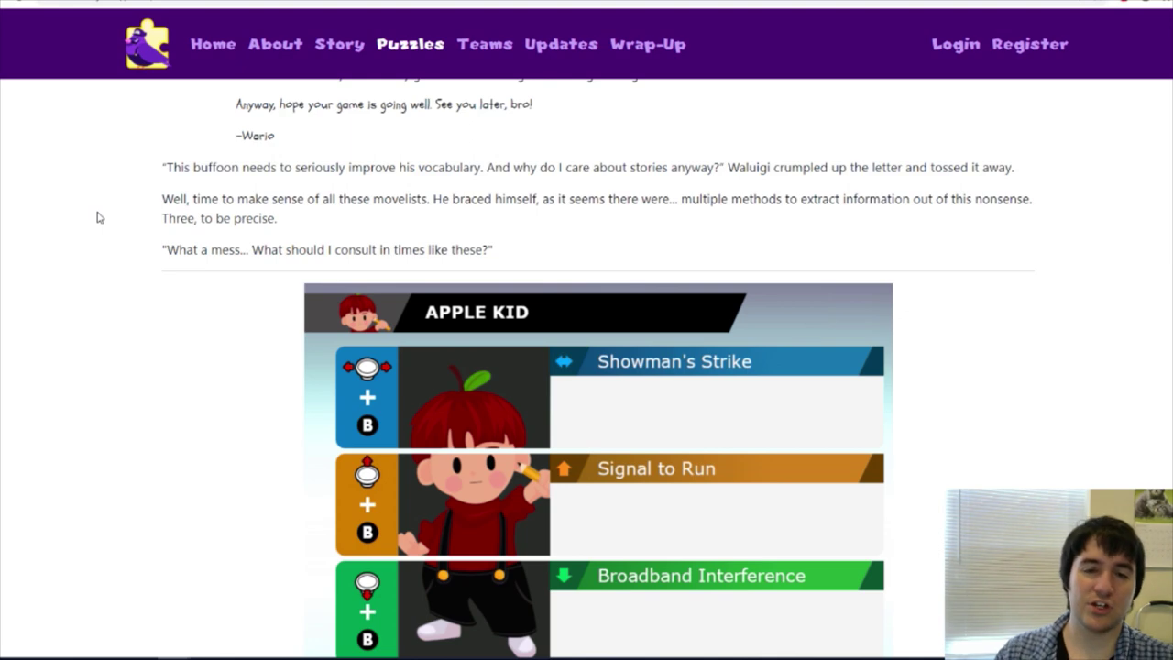
scroll(134, 235, "down", 2)
scroll(134, 237, "up", 1)
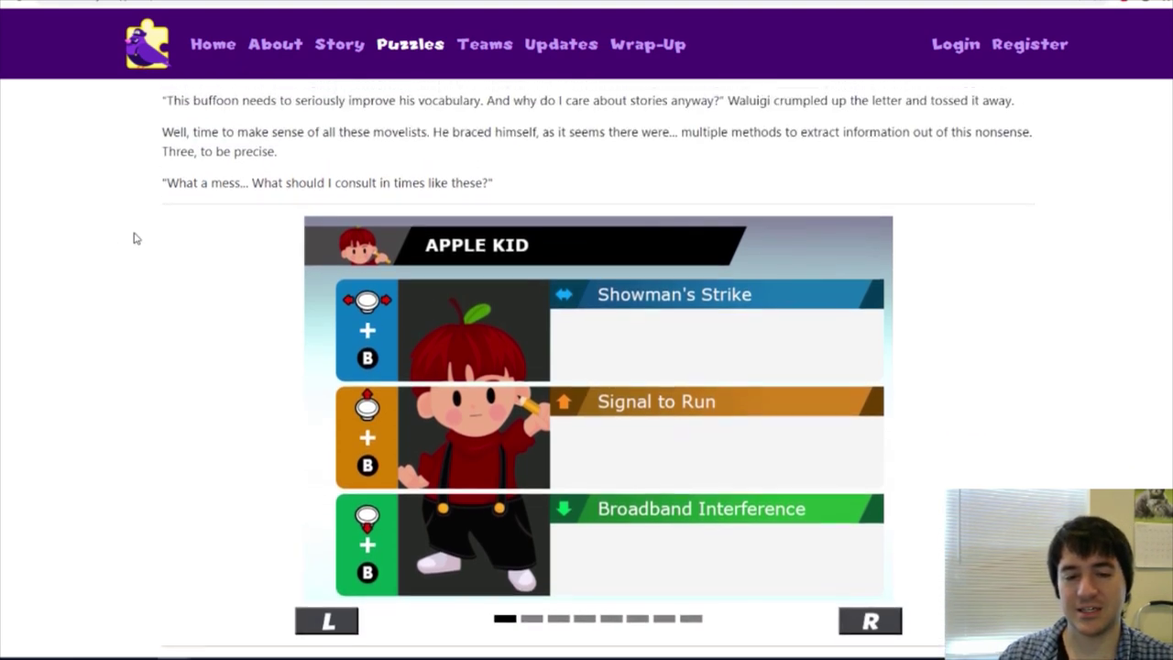
scroll(556, 374, "up", 3)
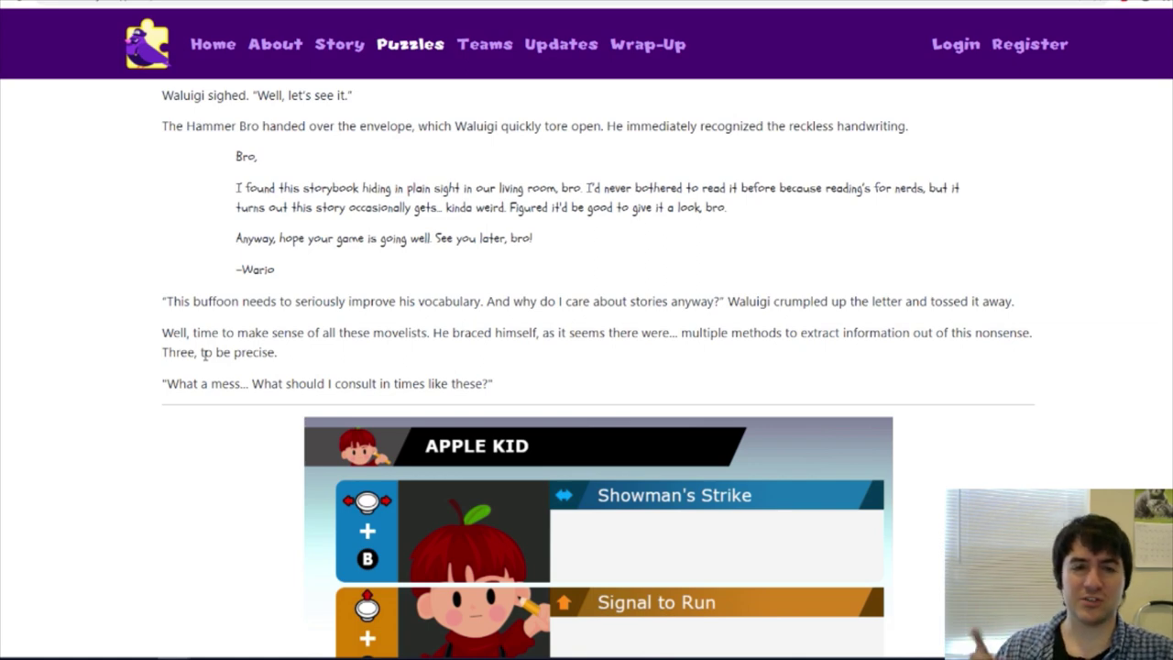
scroll(267, 131, "up", 1)
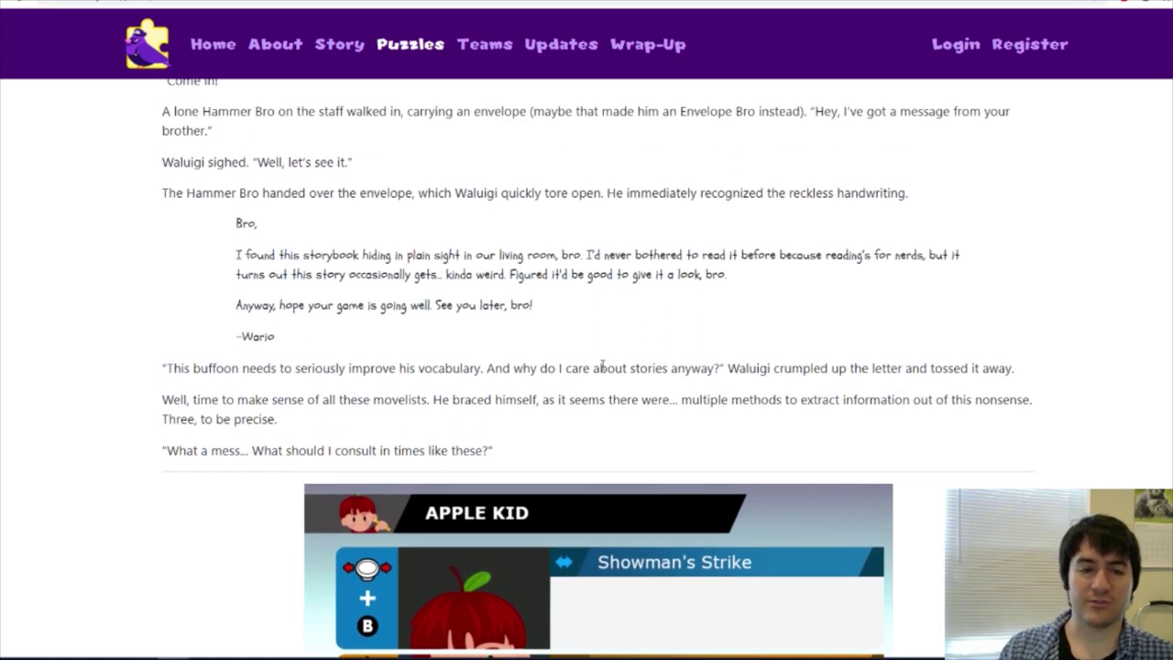
scroll(283, 437, "down", 3)
scroll(283, 437, "down", 5)
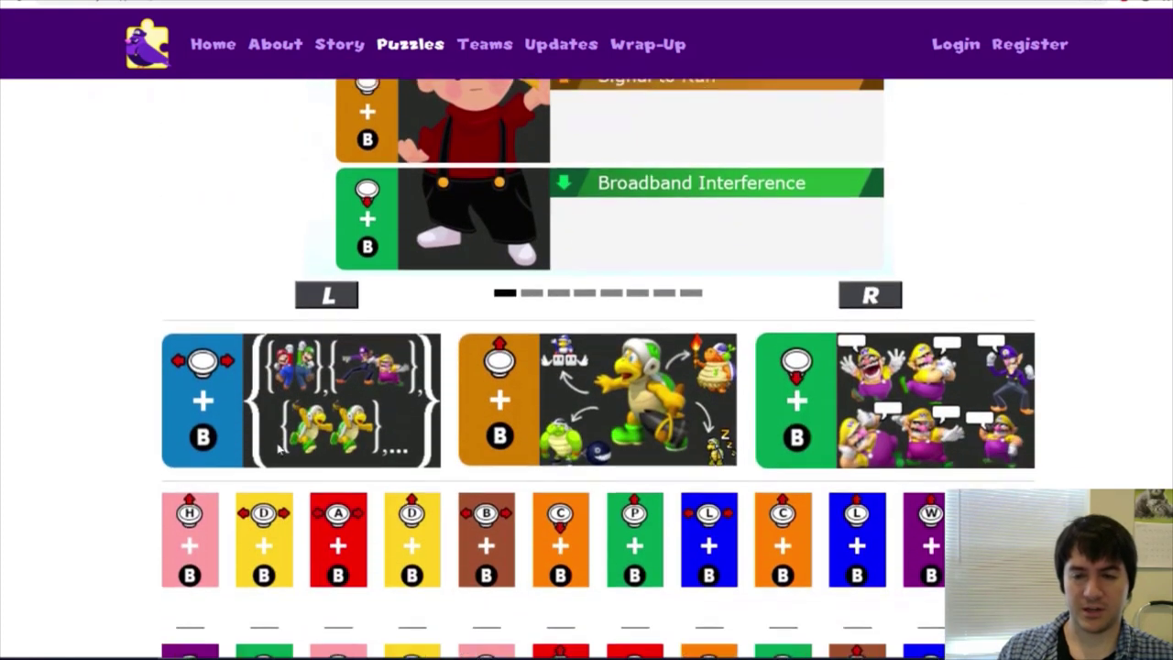
Cycle the movelist carousel through Beedle, Chef Kawasaki, Doshin the Giant, Hilda and Lolo
scroll(278, 449, "up", 5)
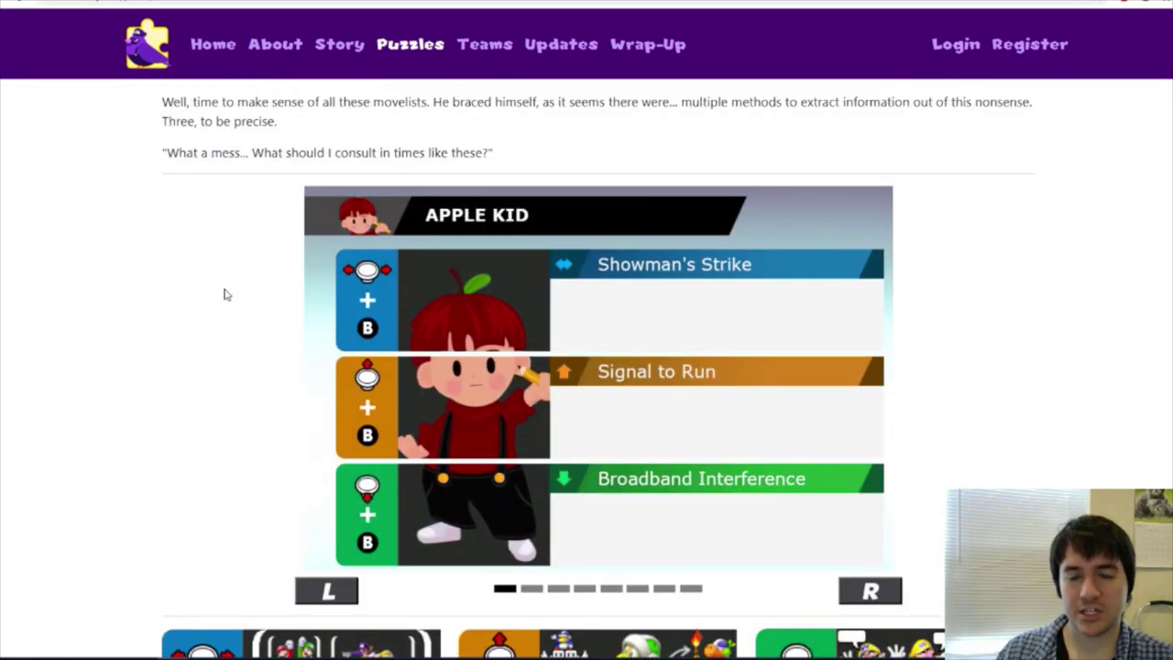
scroll(227, 286, "down", 1)
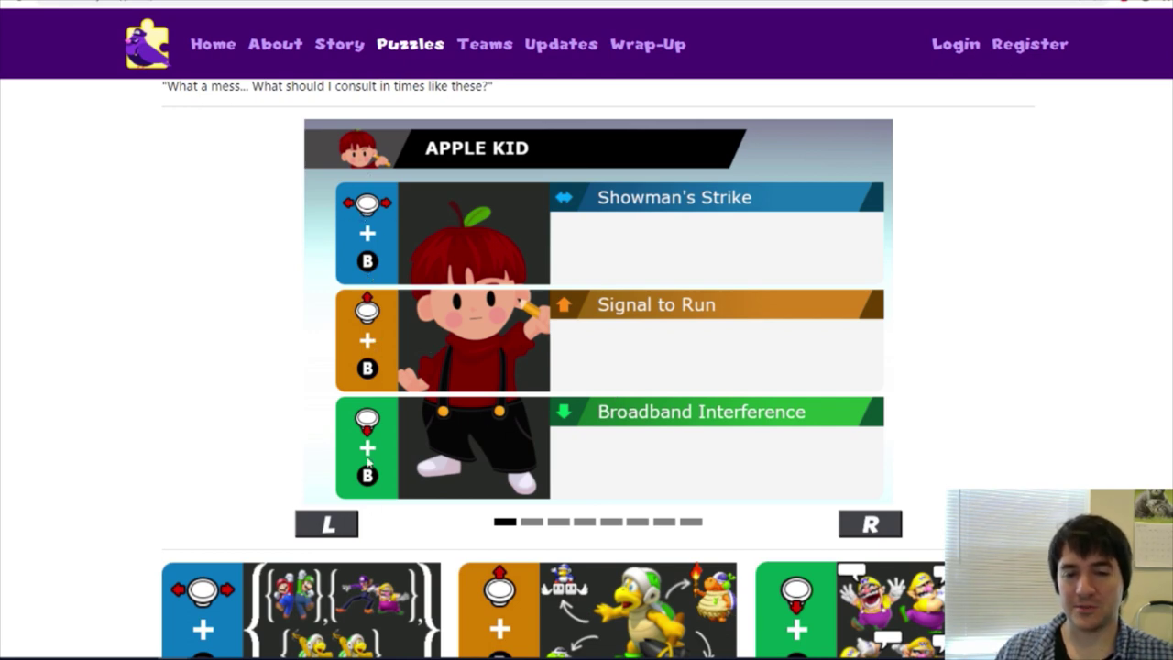
left_click(874, 534)
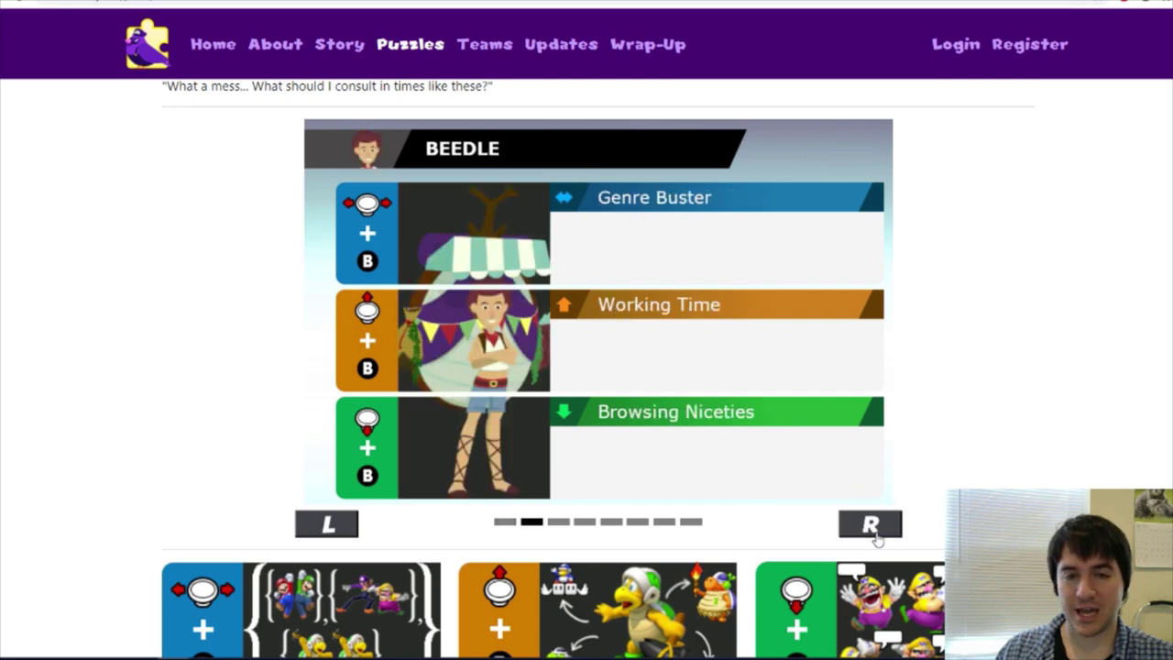
left_click(873, 534)
left_click(873, 533)
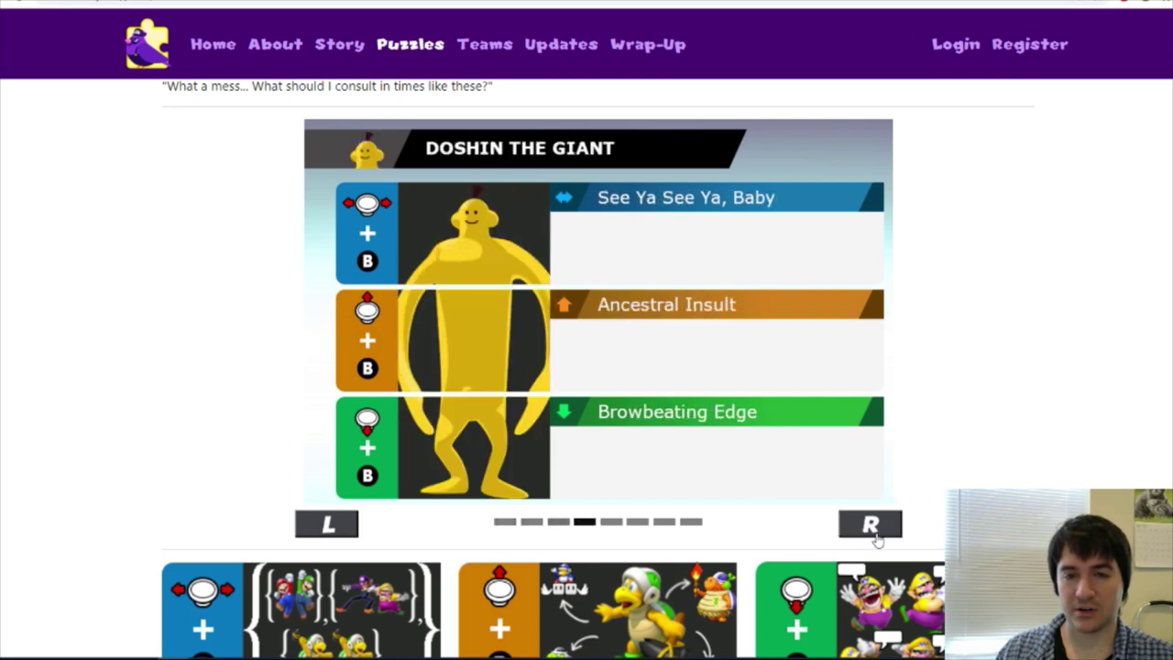
left_click(873, 533)
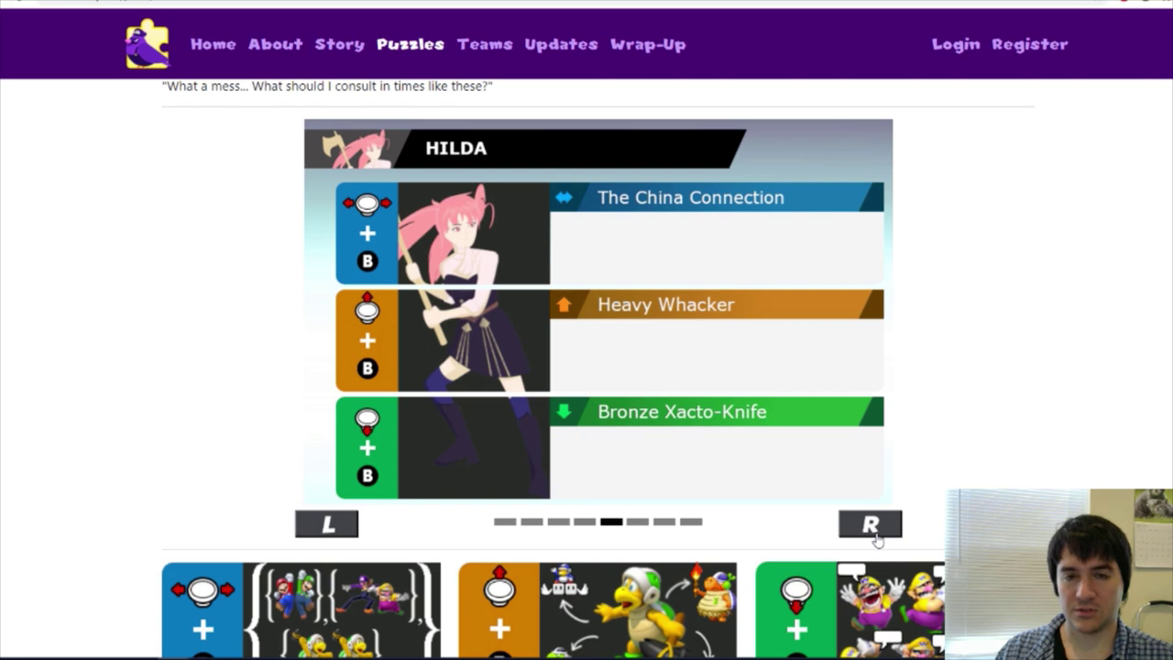
left_click(873, 533)
Review the coloured move cards, step through the movelists again, then switch to the answers spreadsheet
scroll(519, 292, "down", 4)
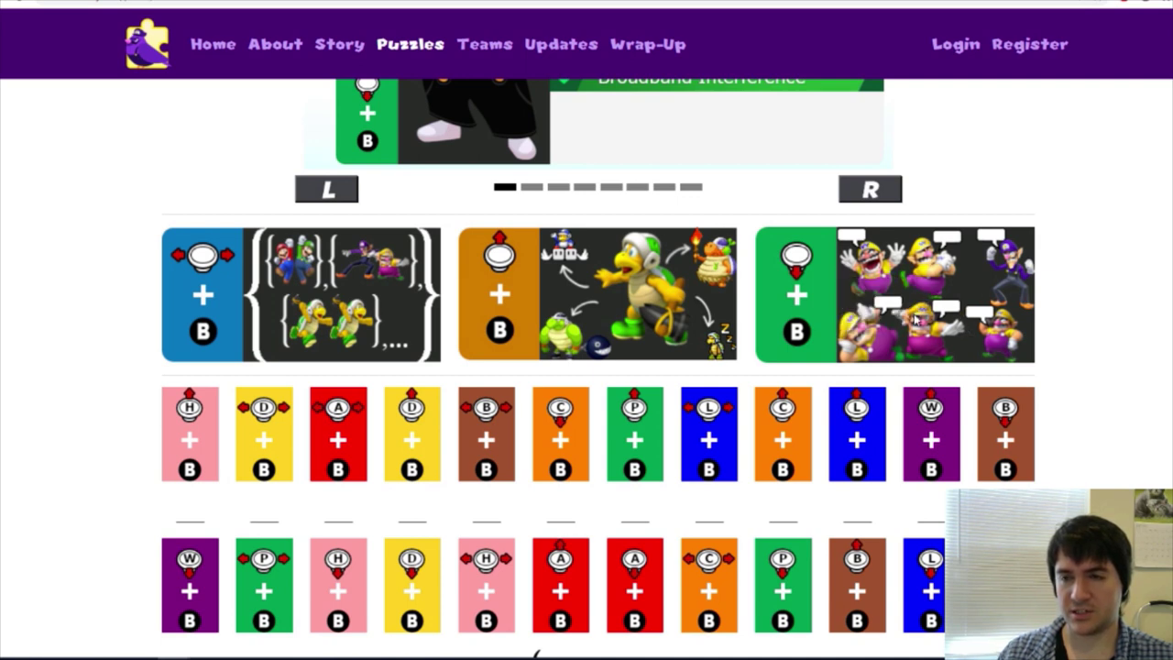
scroll(950, 323, "down", 1)
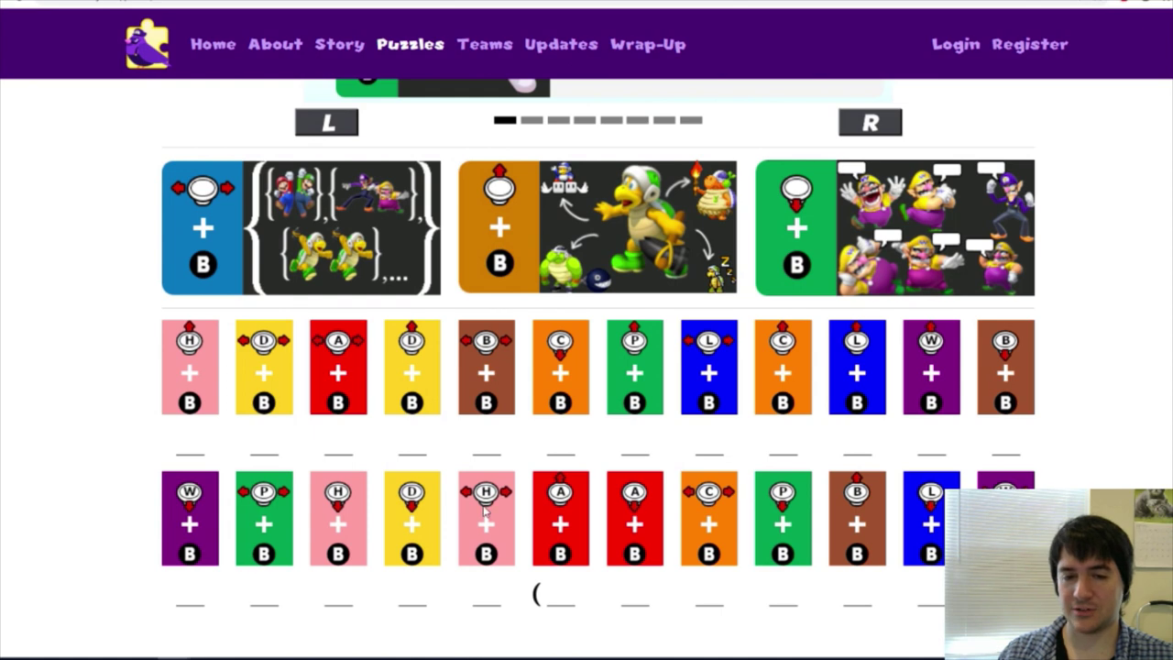
scroll(653, 336, "up", 2)
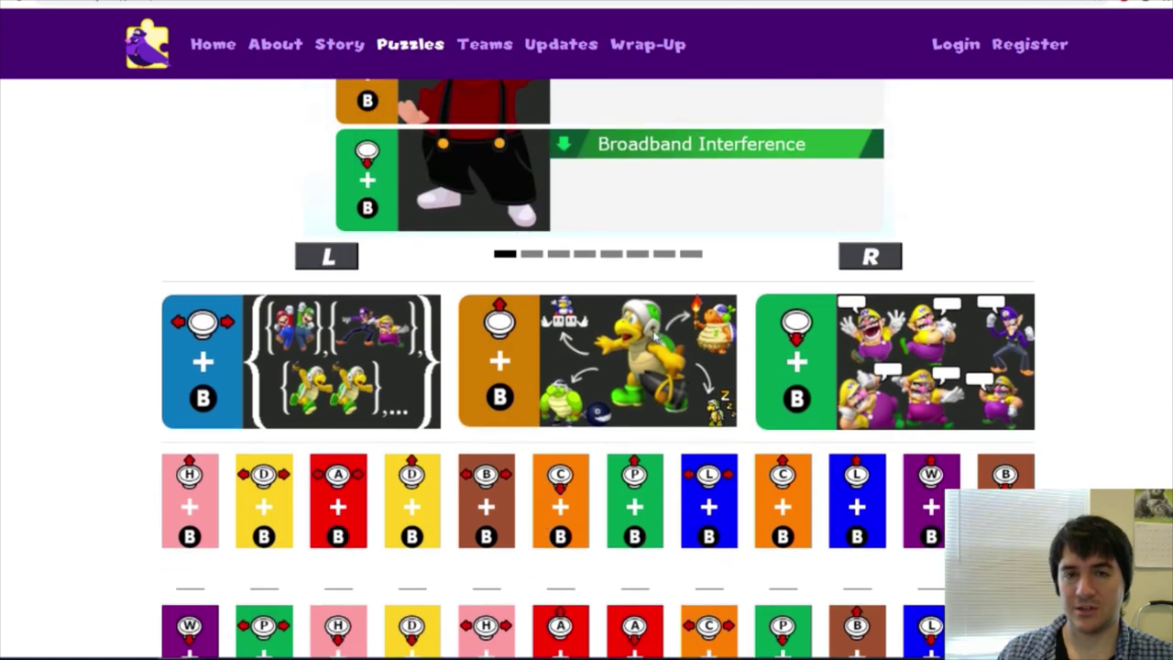
scroll(653, 337, "up", 3)
left_click(870, 456)
left_click(871, 457)
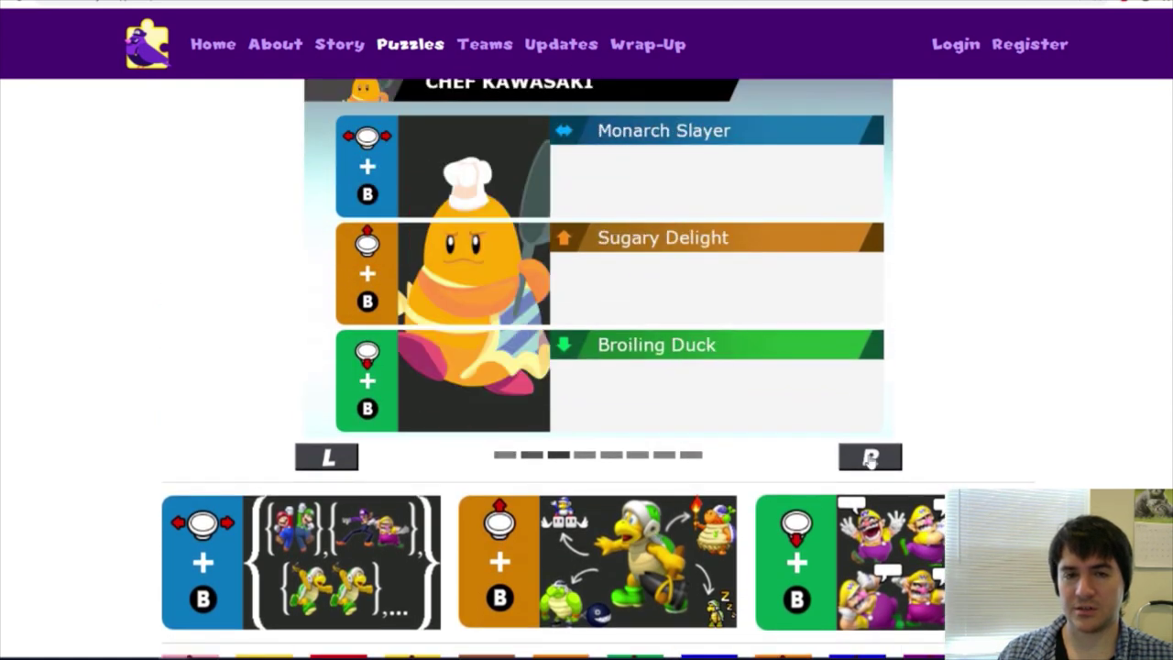
left_click(871, 457)
left_click(871, 457)
key("alt+Tab")
Insert a blank row above the META row in the answers sheet
left_click(295, 451)
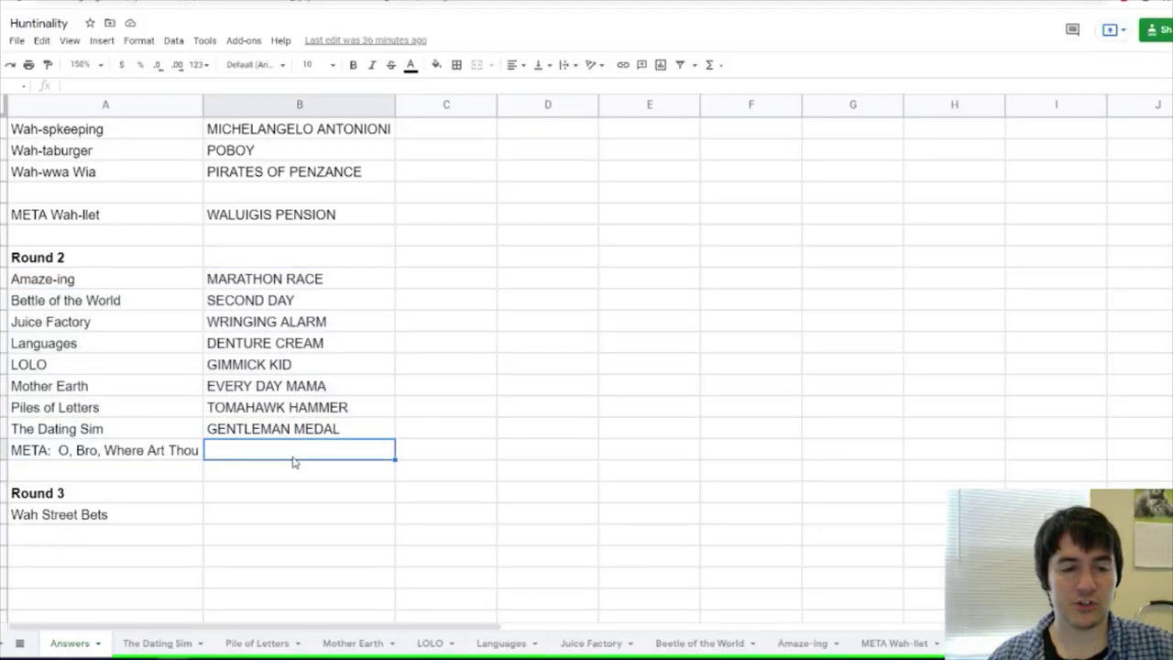
right_click(4, 456)
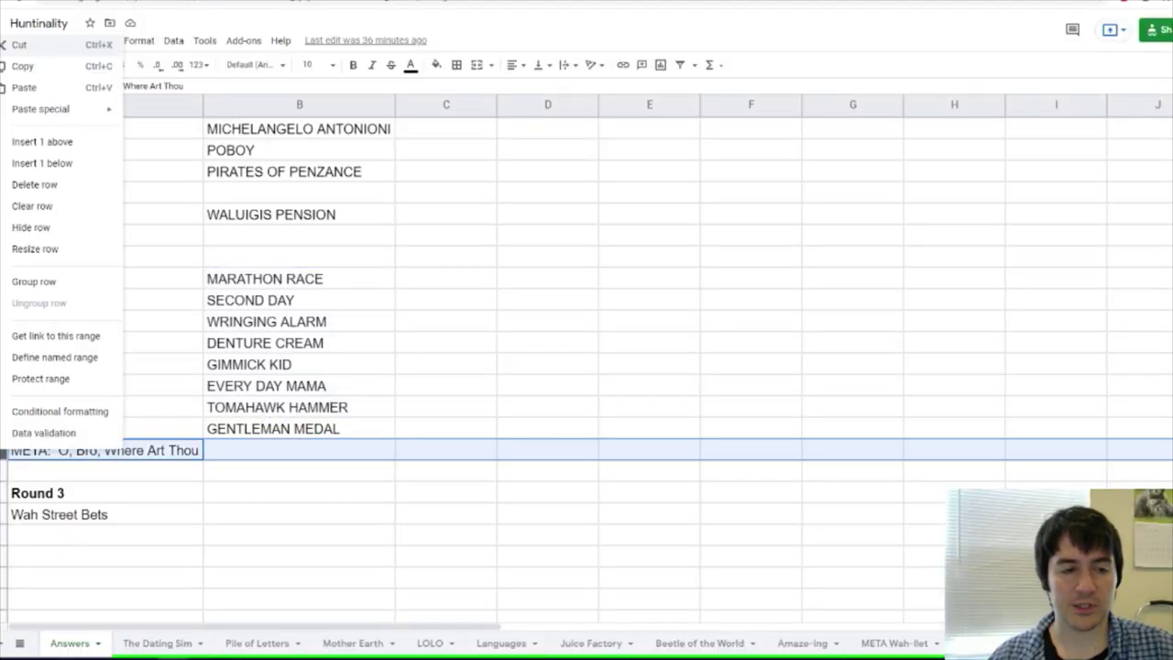
left_click(42, 142)
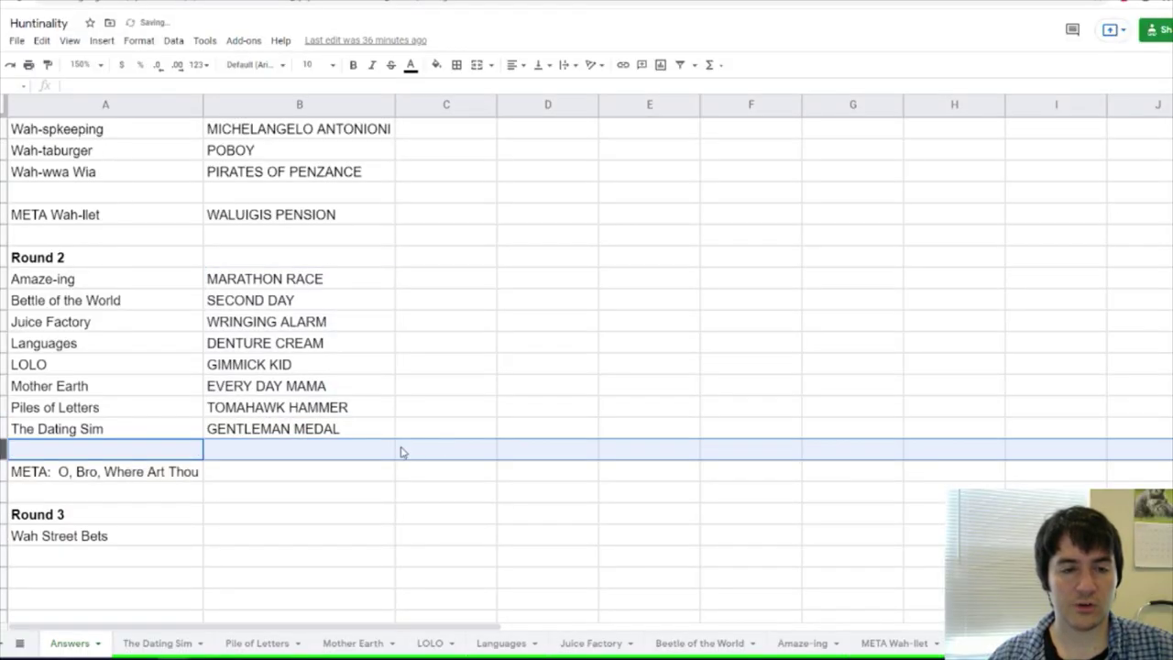
Add headings Waluigi in E3 and Wario in F3 on META 2, then return to the Weezing story
left_click(280, 450)
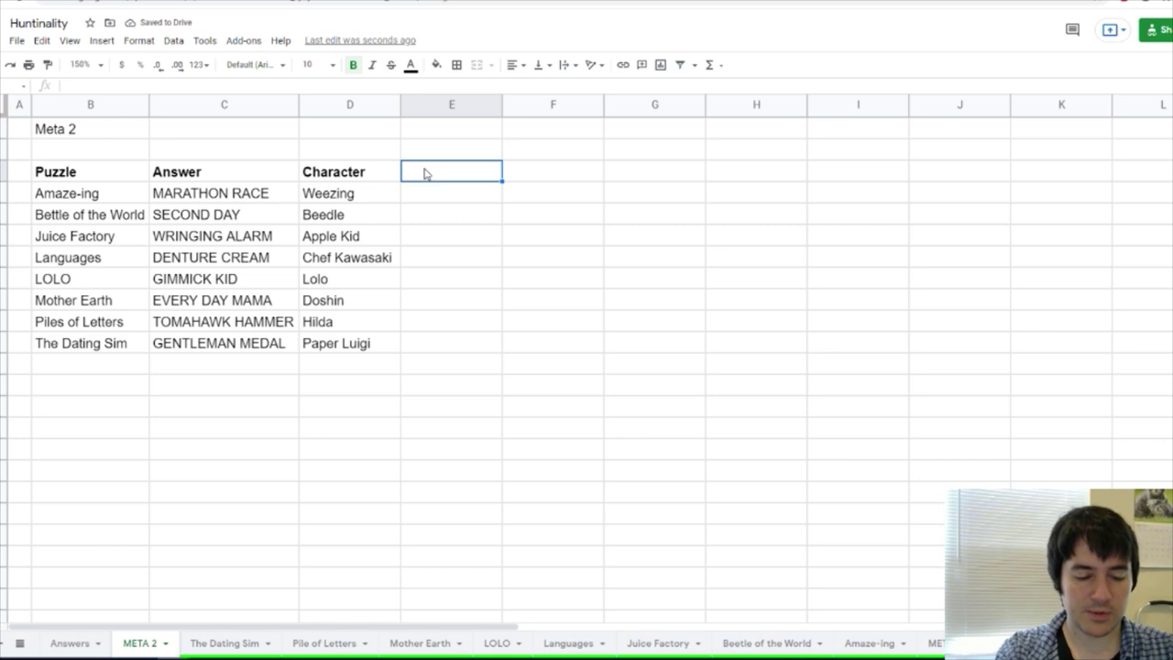
type("Waluigi")
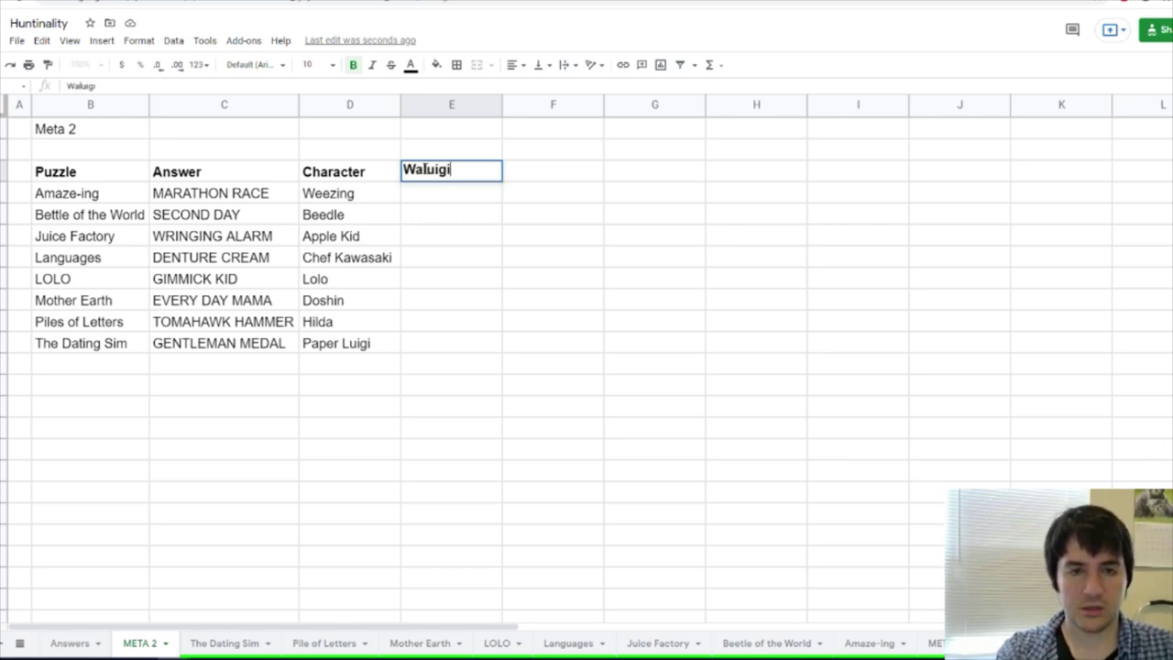
key("Return")
key("Up")
key("Right")
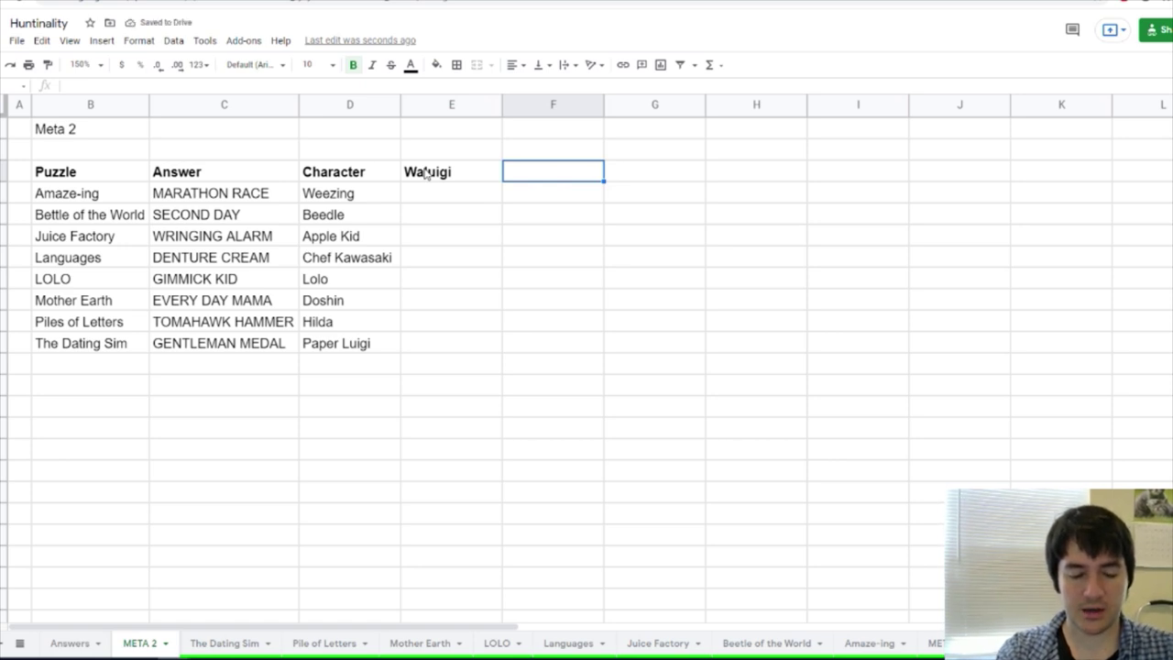
type("Wario")
key("Return")
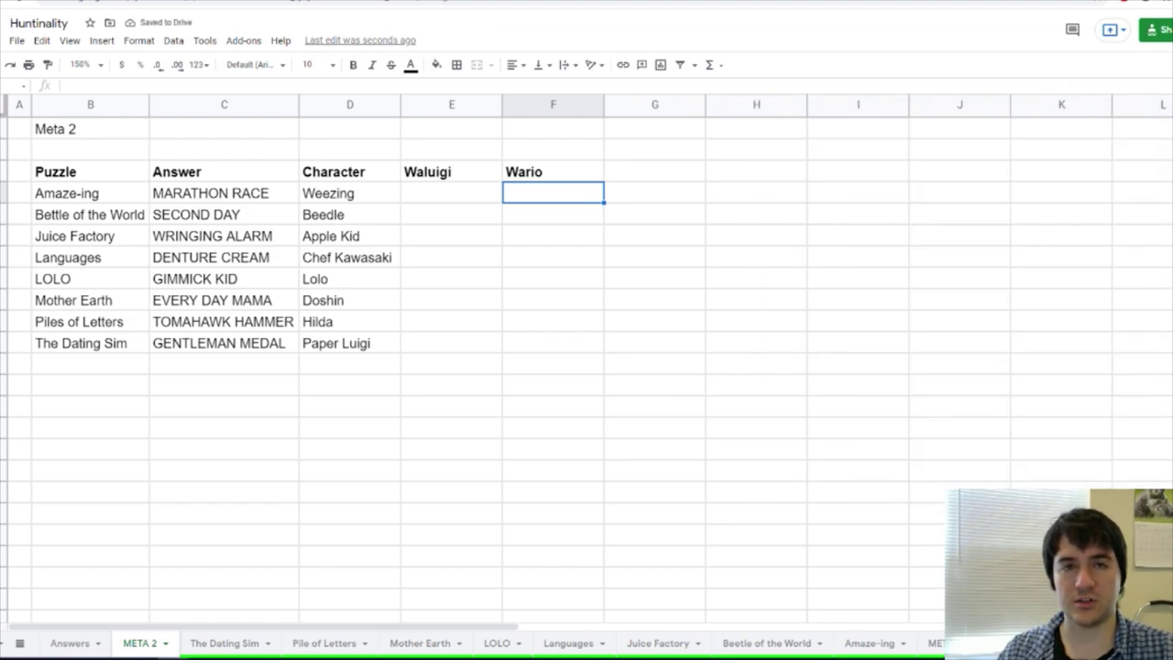
key("ctrl+Tab")
scroll(458, 150, "down", 1)
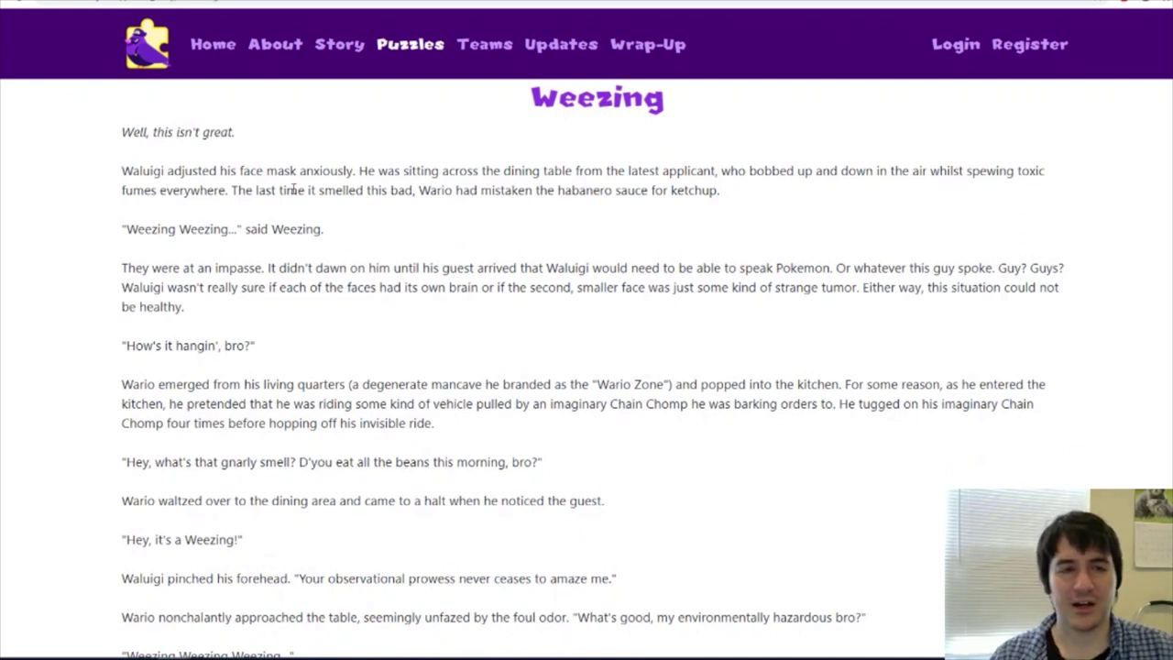
Select Weezing's Wario 'For some reason' paragraph and the Waluigi opera-and-races passage for the Amaze-ing row
scroll(475, 256, "down", 1)
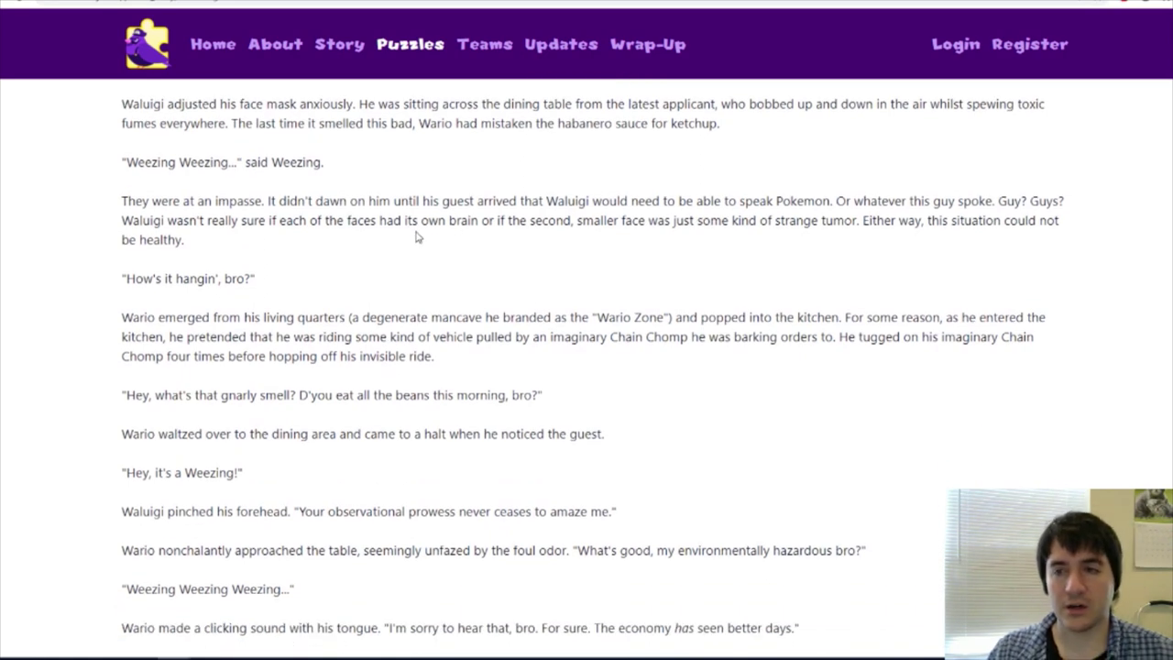
scroll(328, 255, "down", 2)
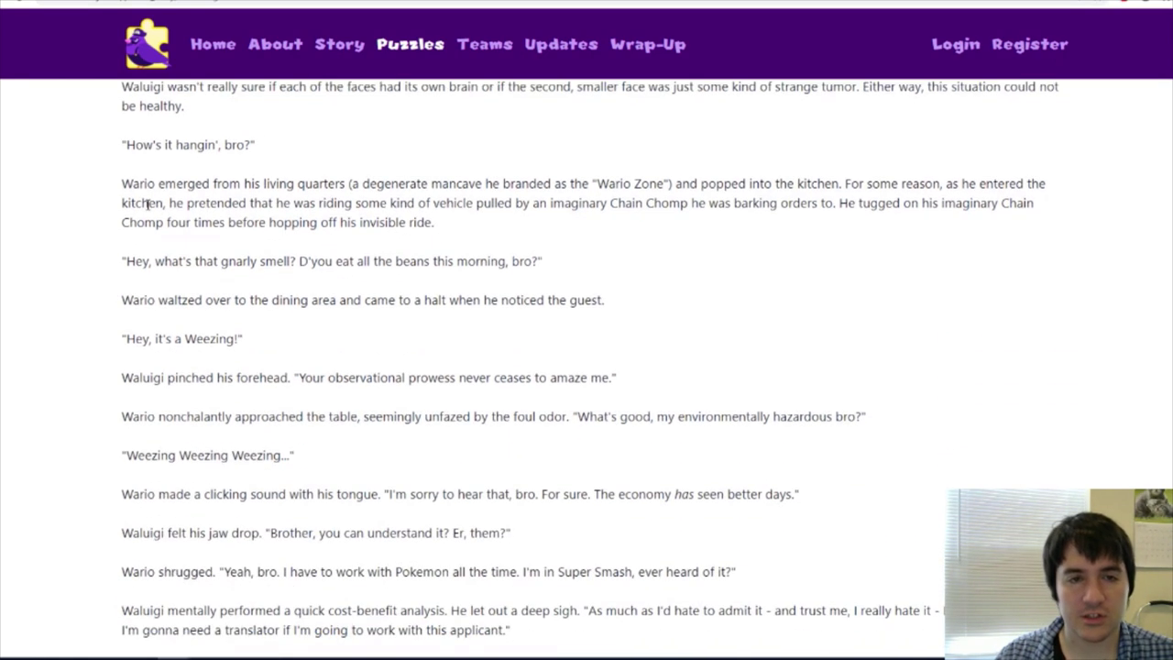
left_click_drag(122, 184, 908, 183)
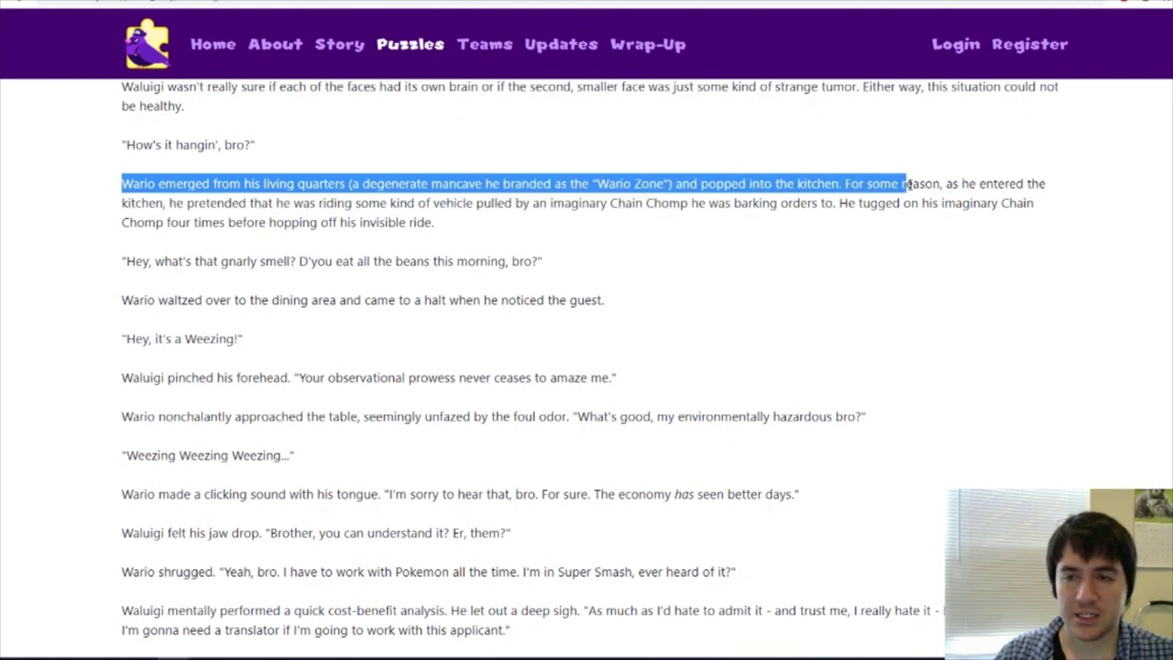
left_click(865, 186)
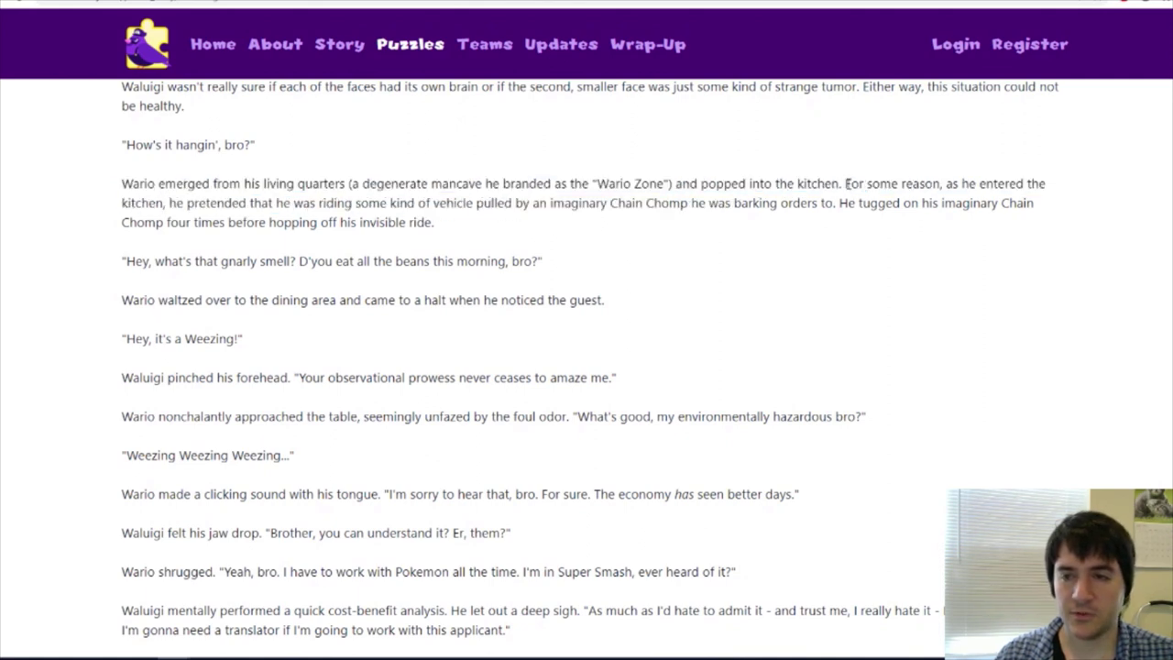
left_click_drag(845, 184, 493, 210)
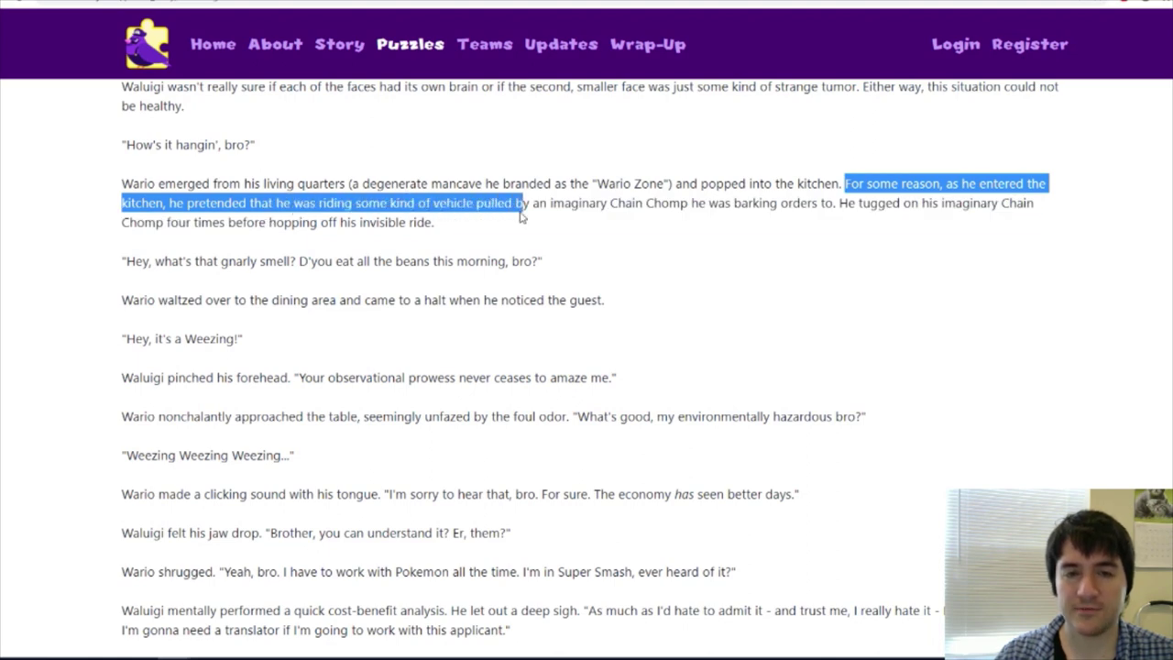
left_click_drag(523, 215, 441, 230)
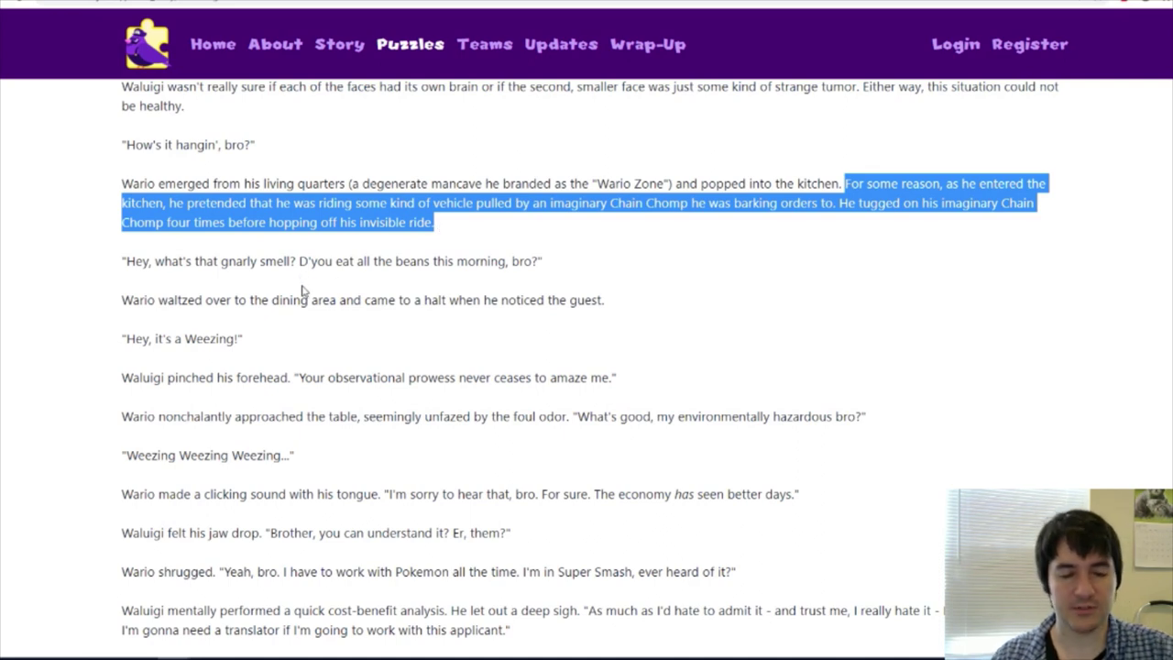
scroll(385, 316, "down", 5)
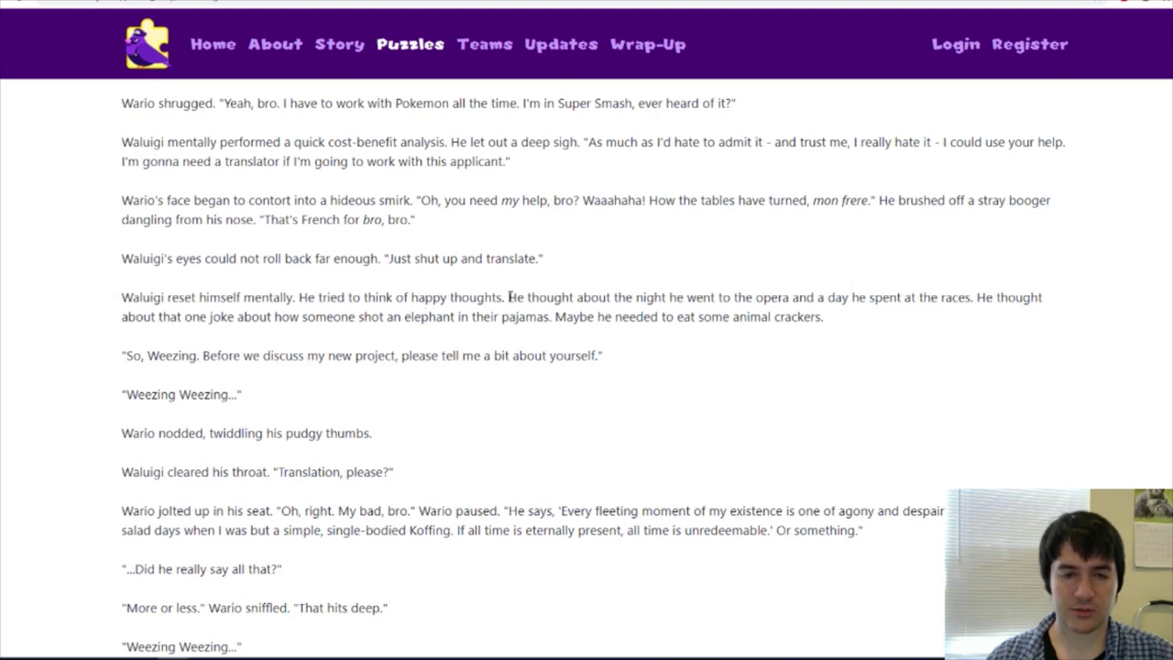
left_click_drag(508, 297, 823, 317)
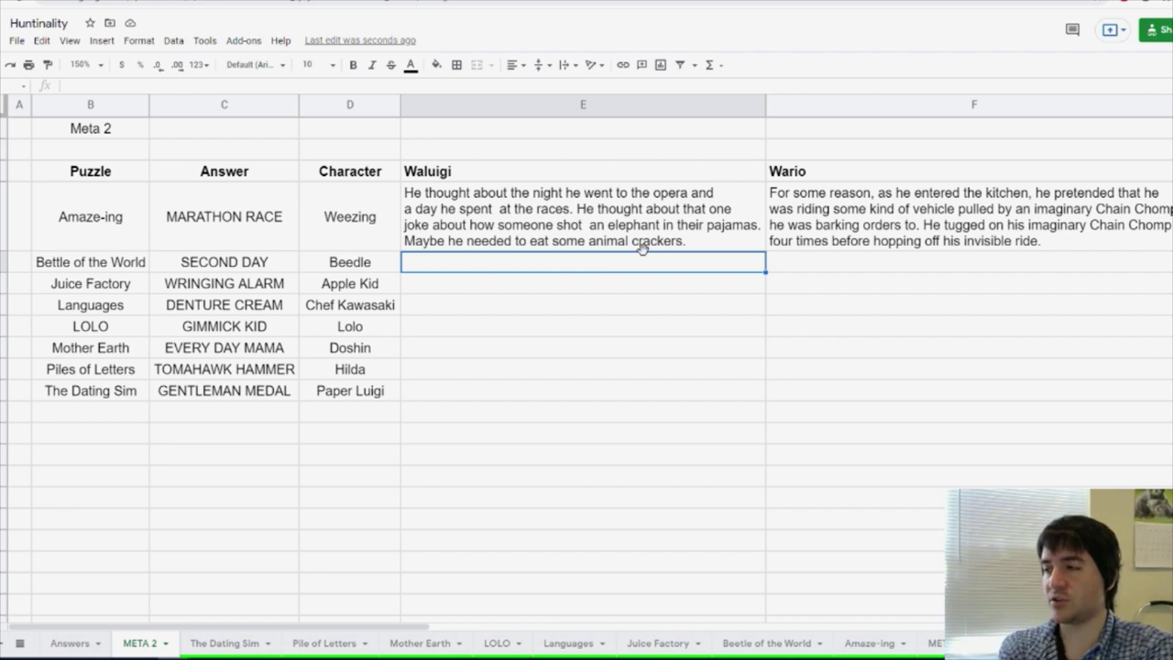
key("ctrl+Tab")
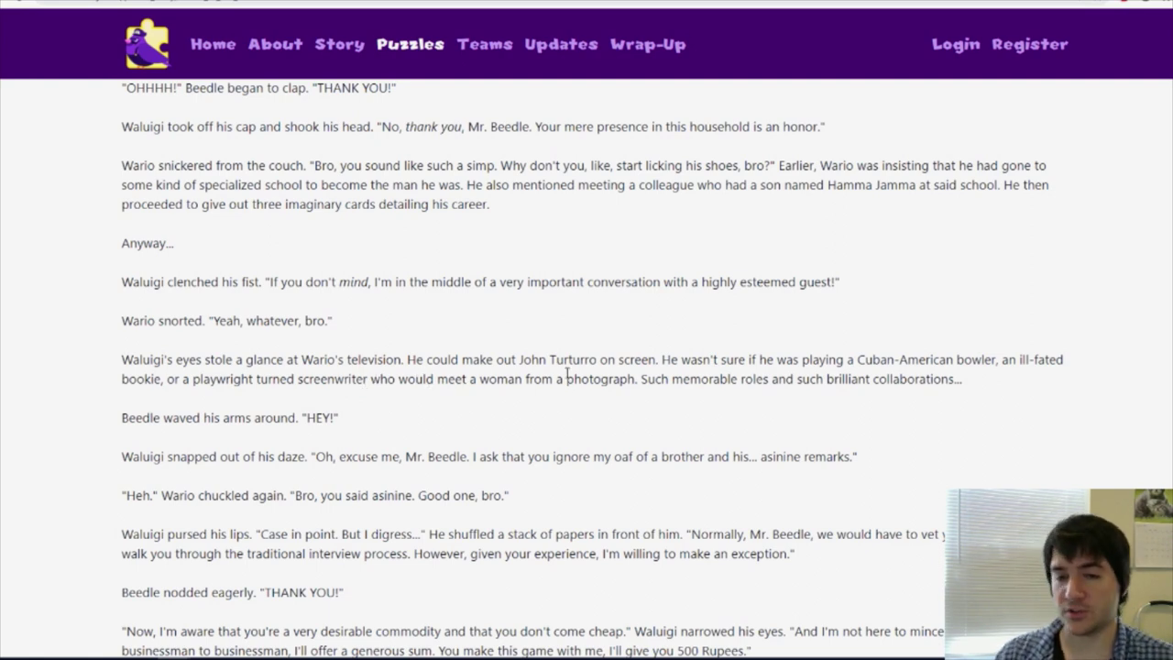
Select Beedle's Wario specialized-school passage and bring it over to the spreadsheet
scroll(747, 377, "up", 2)
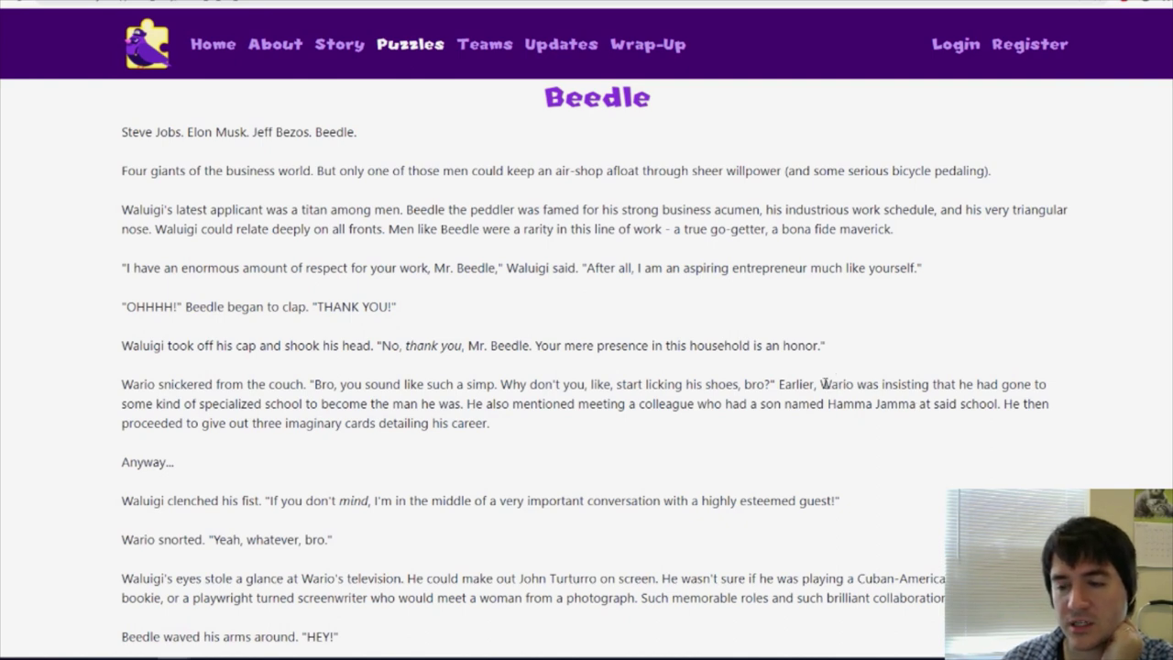
left_click_drag(824, 383, 848, 428)
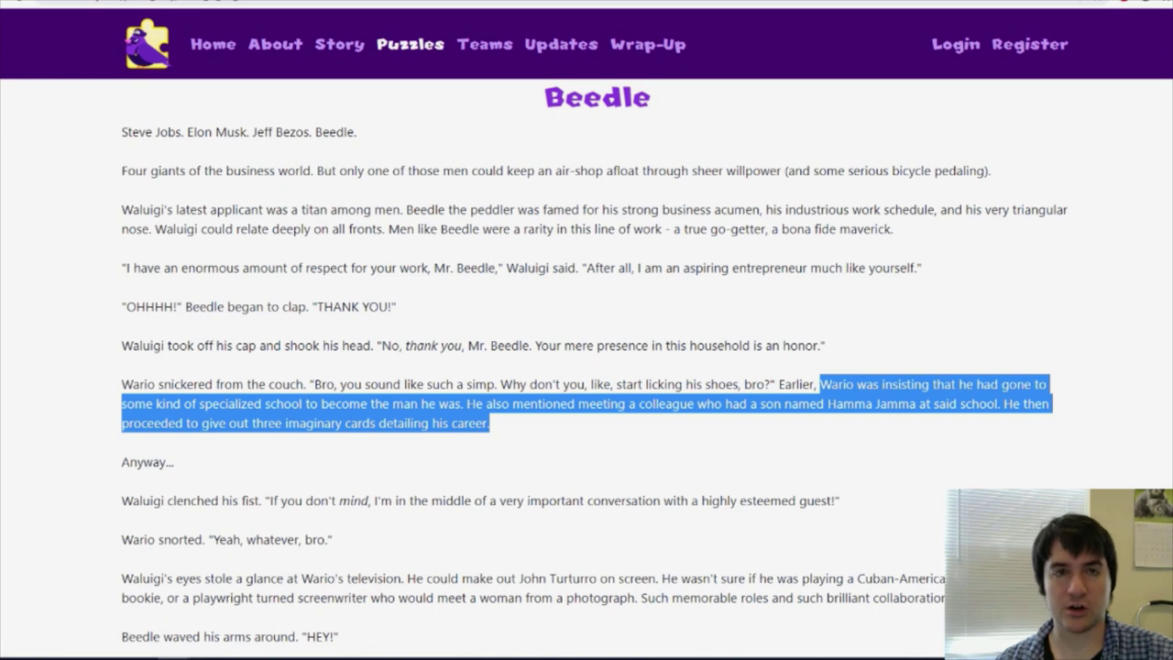
key("alt+Tab")
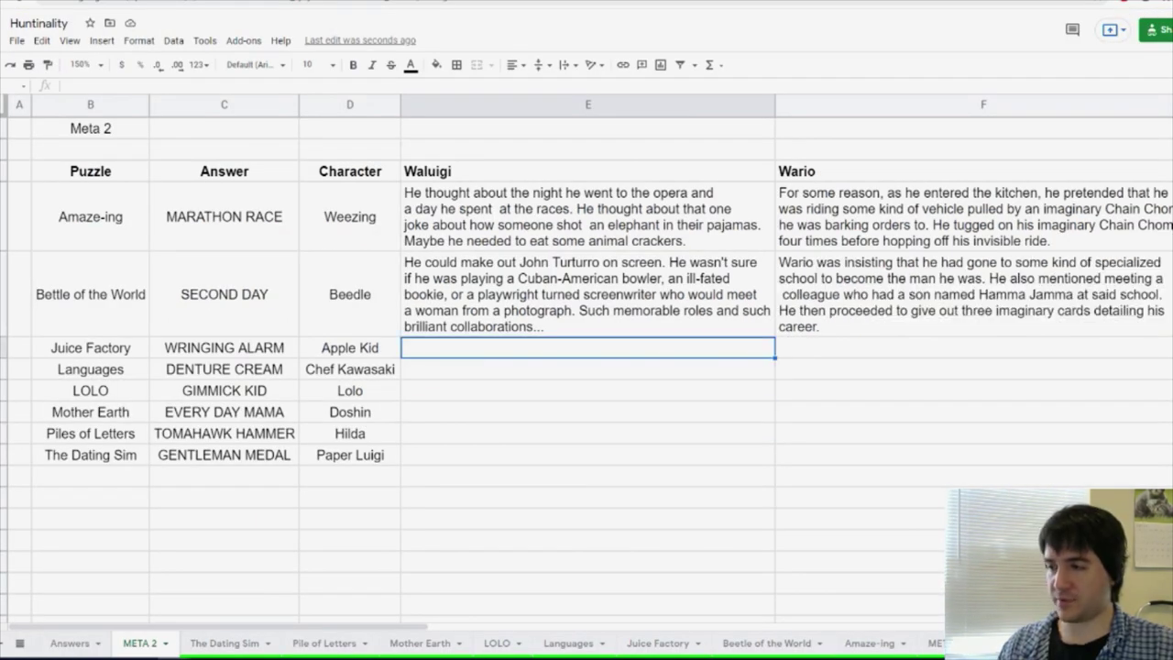
Paste the Juice Factory row's Wario and clown passages, breaking the clown text after 'when he', 'And that'
type("As Wario entered, he started pretending to shoot exactly one red orb of energy. After this little display, he shook his hands and started blowing them, as if to fan out some smoke.")
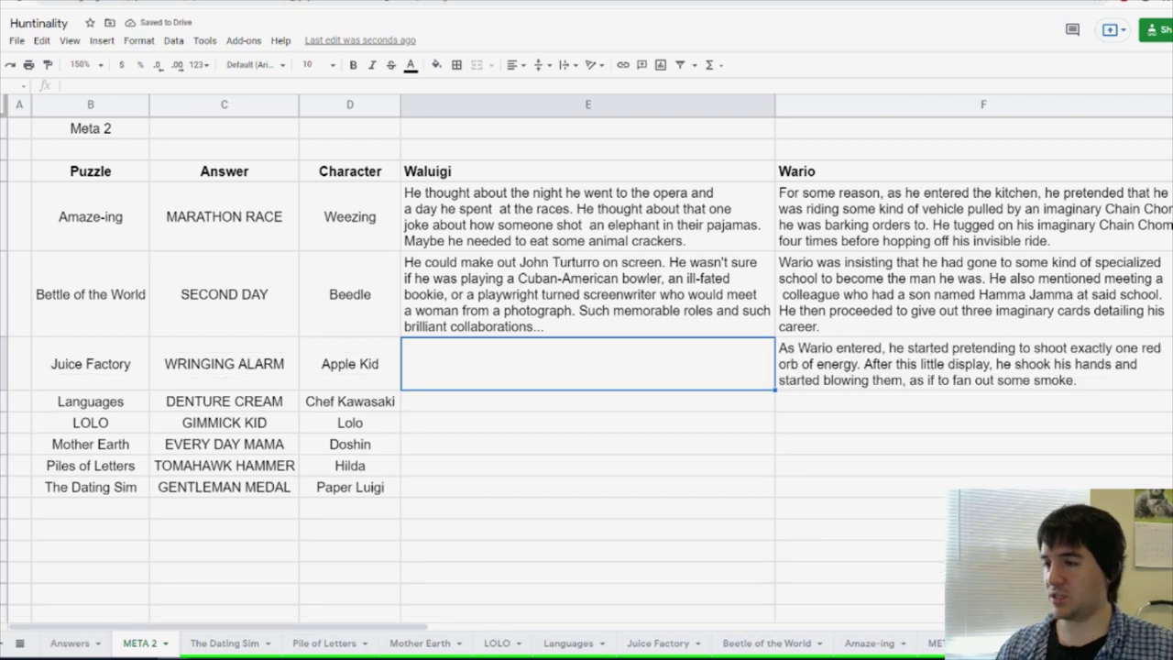
type("Speaking of clowns, he thought back to a time when he considered studying to be a clown in Venice, Florida. And that time he saw a group of remarkable trained pigs. And a devastating July 1944 fire in Hartford, Connecticut. Wait, what was he doing?")
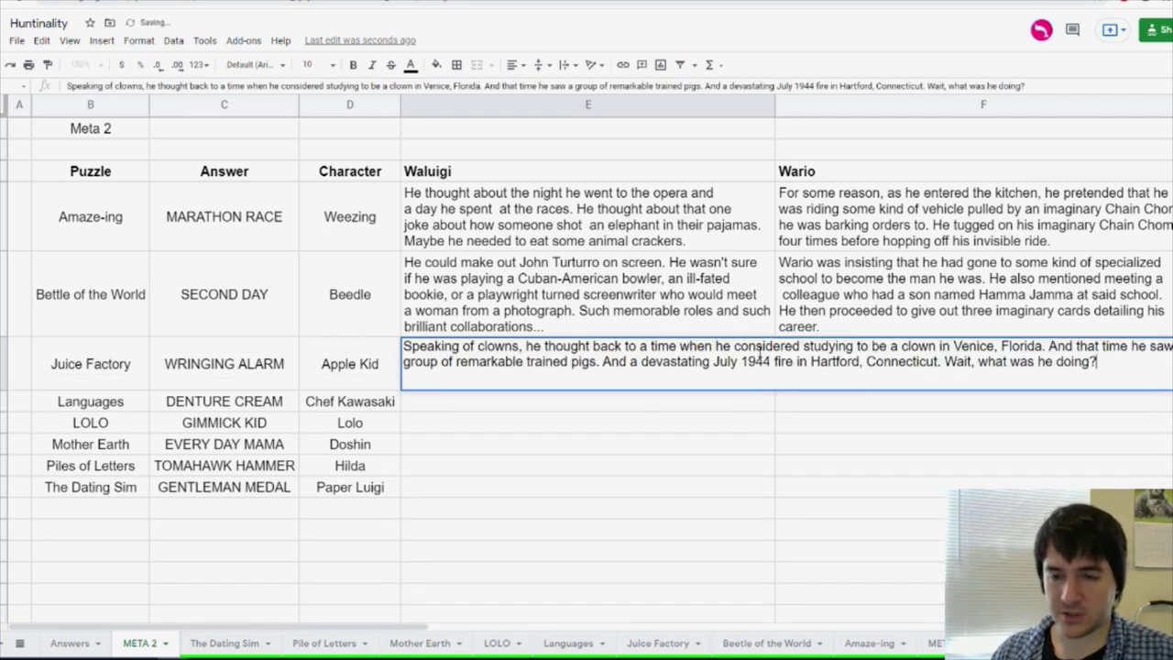
double_click(734, 349)
key("alt+Return")
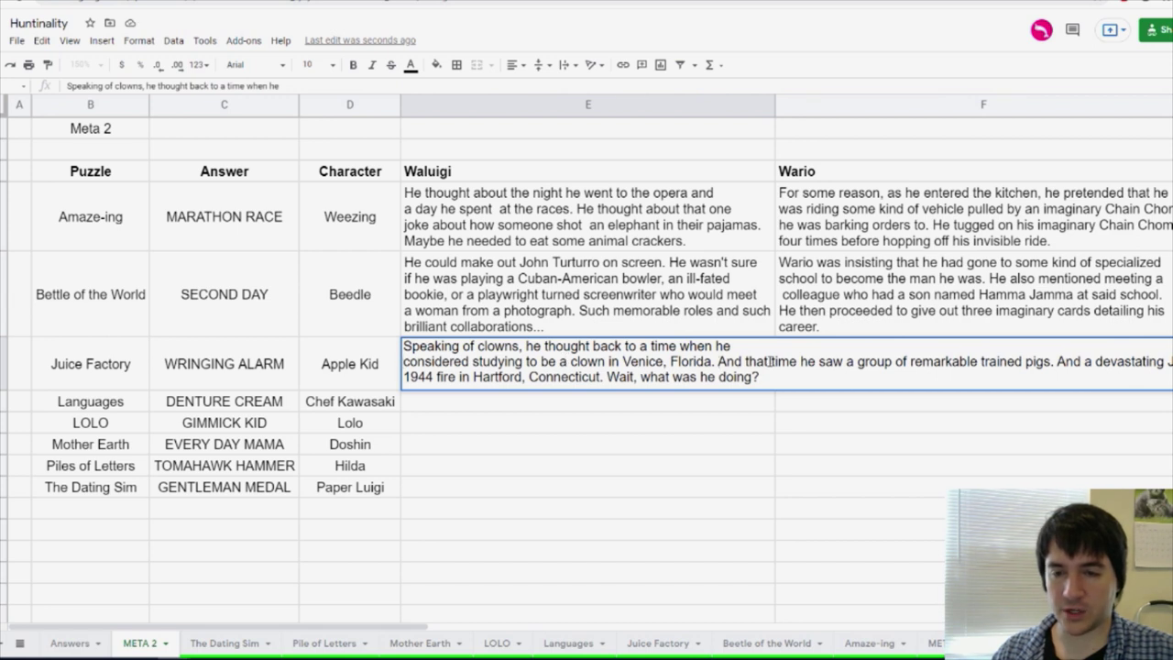
left_click(770, 361)
key("alt+Return")
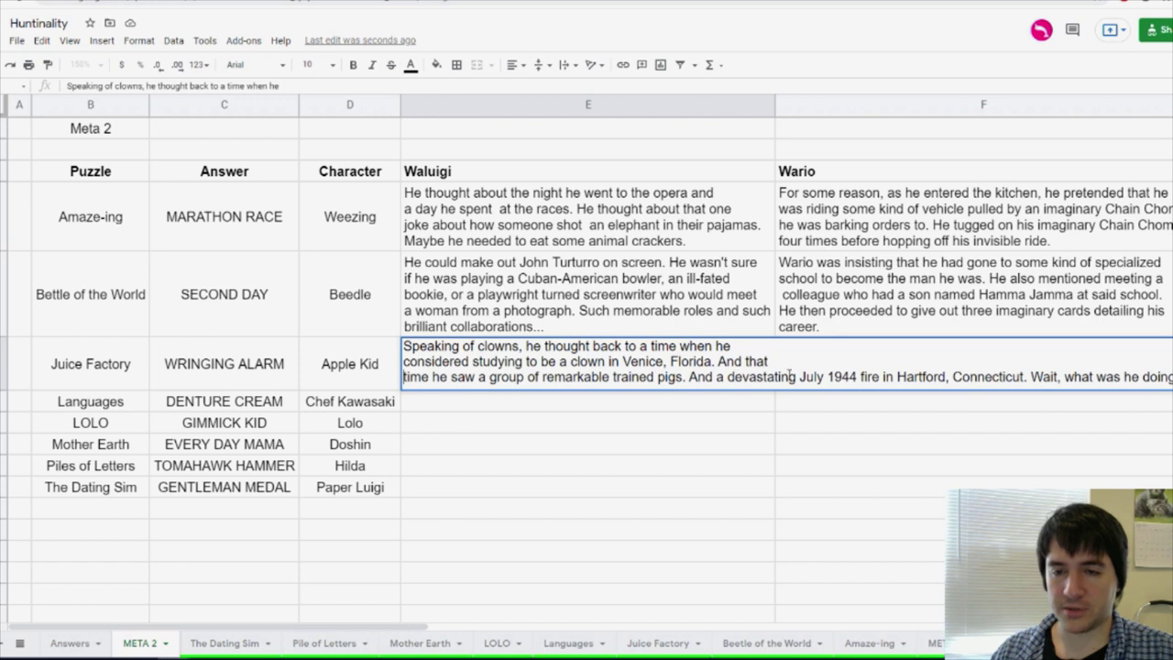
left_click(728, 376)
key("alt+Return")
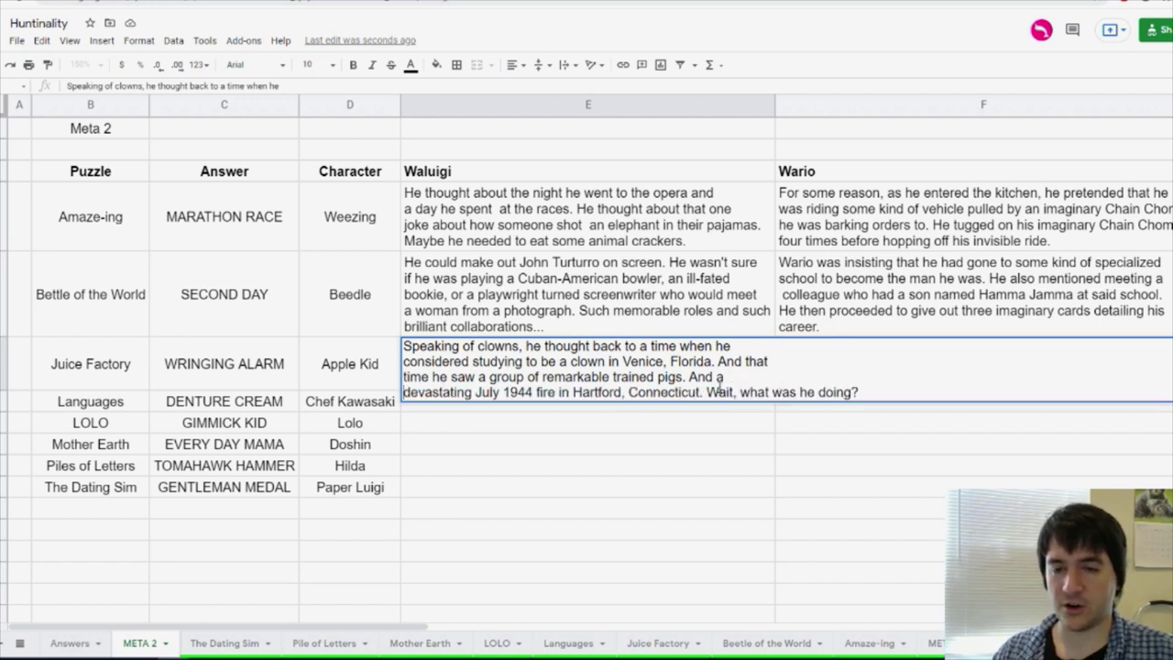
key("shift+Return")
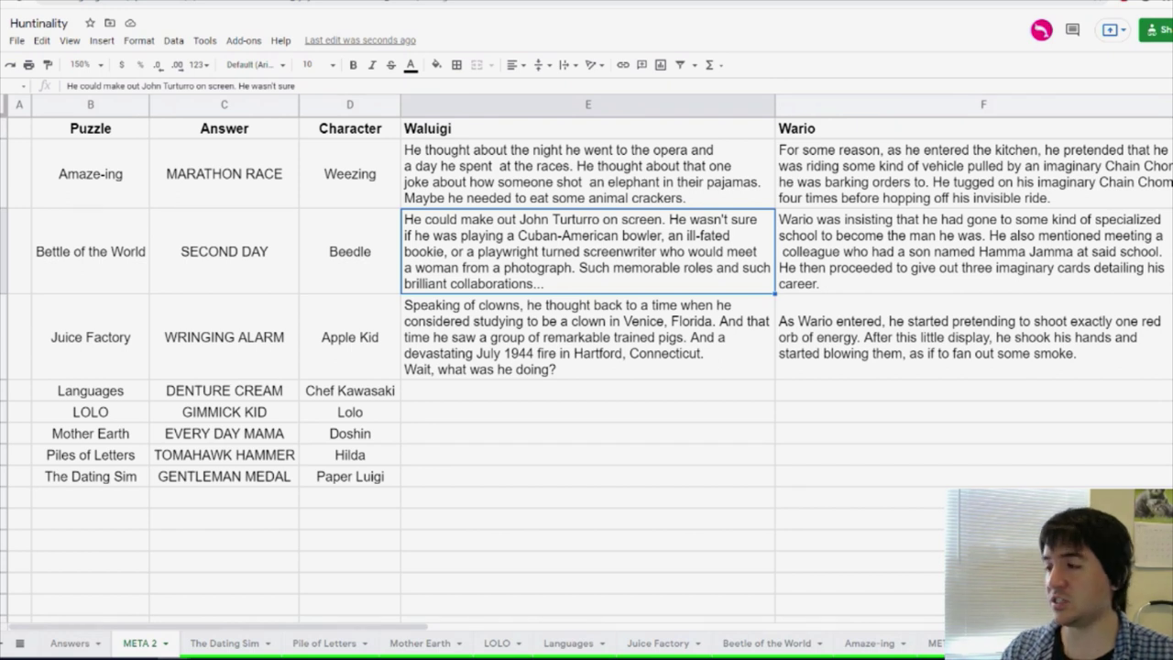
Paste the pseudoathletic Wario passage into the Languages row, with a line break after 'mimicked'
left_click(1030, 389)
type("In a pseudoathletic fashion, Wario hopped around and mimicked throwing around six blue orbs of energy. He then inexplicably held his body with his arms and started shivering.")
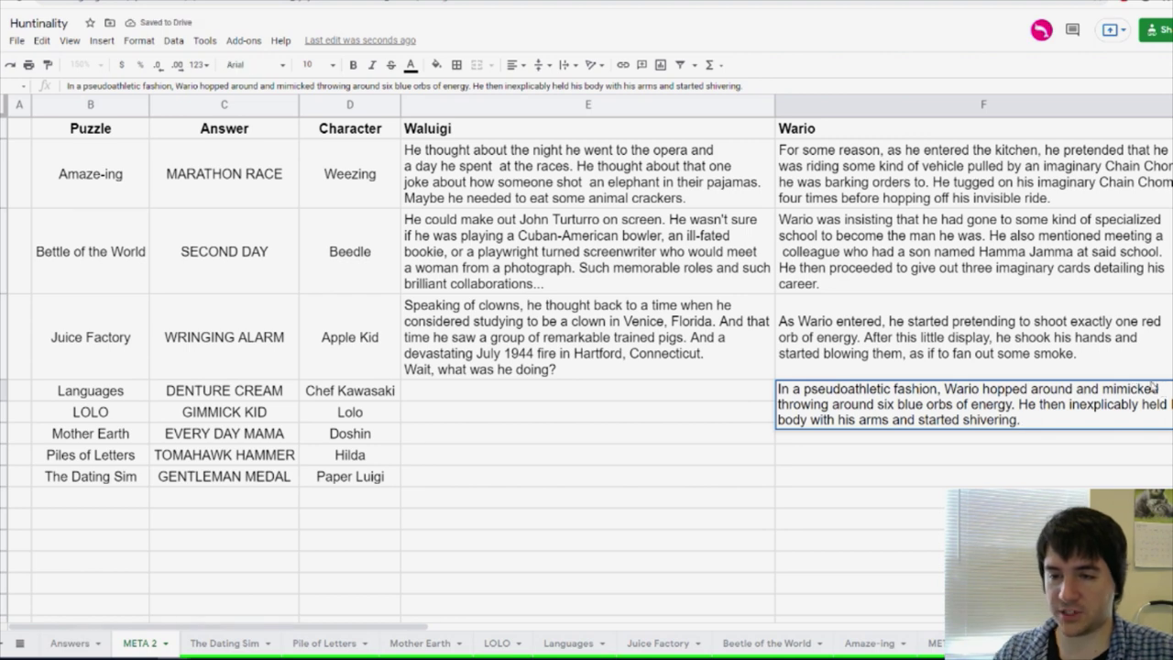
key("alt+Return")
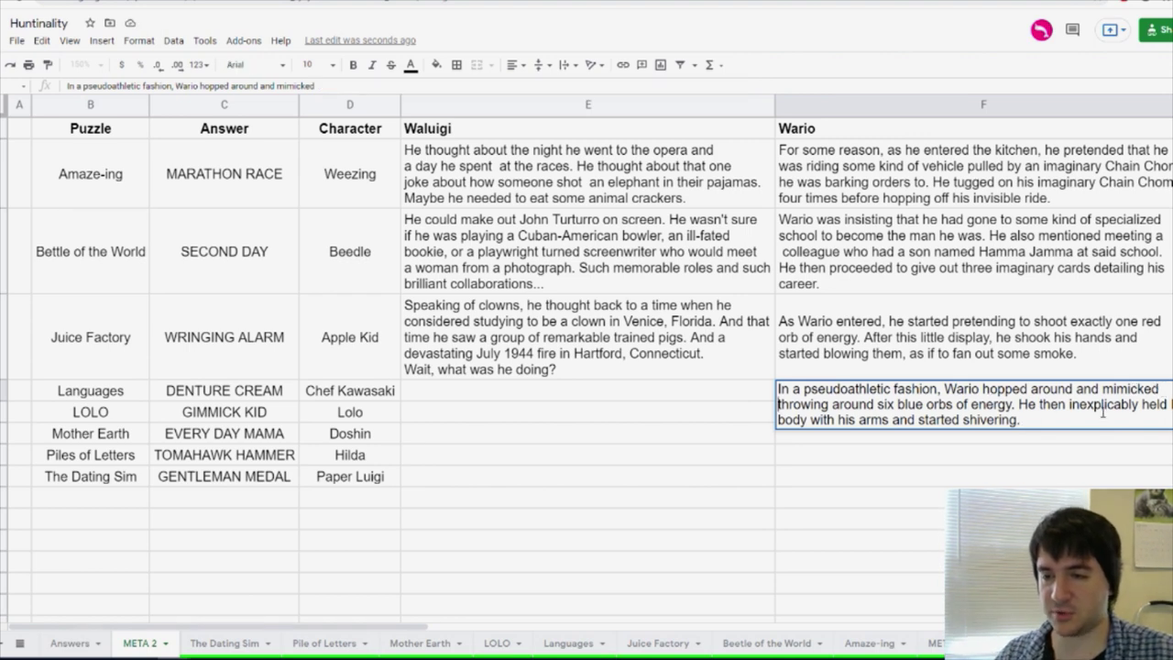
key("shift+Tab")
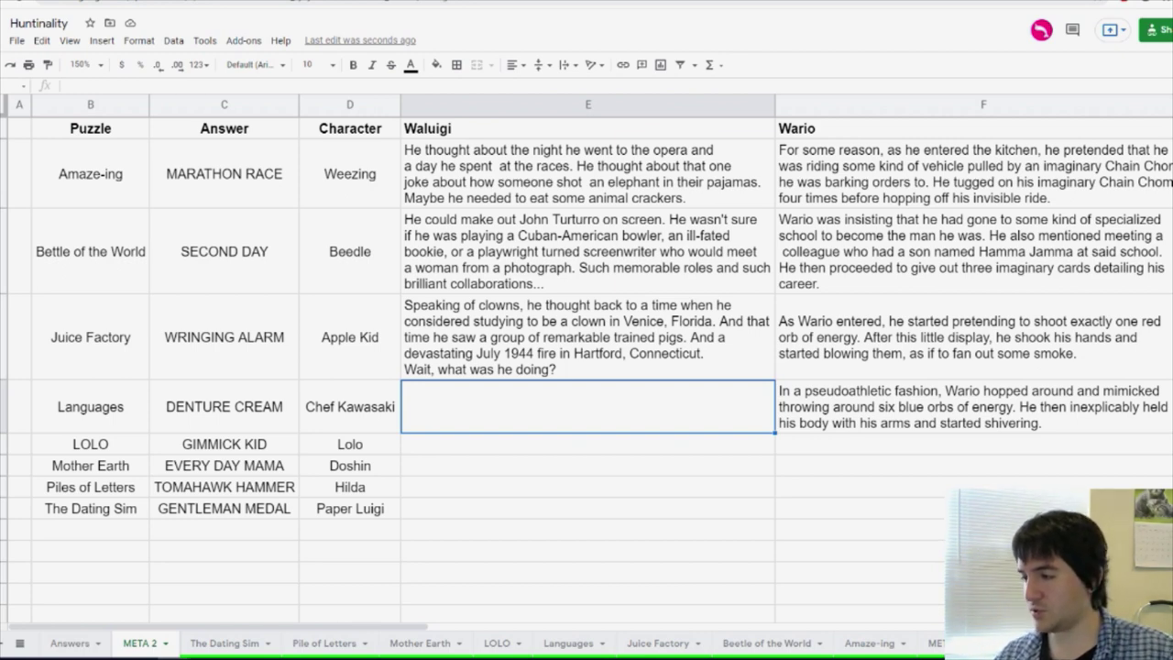
Paste the Adult Swim Waluigi passage into the Languages row and check each pasted Waluigi passage
key("ctrl+v")
scroll(587, 367, "down", 1)
left_click(588, 161)
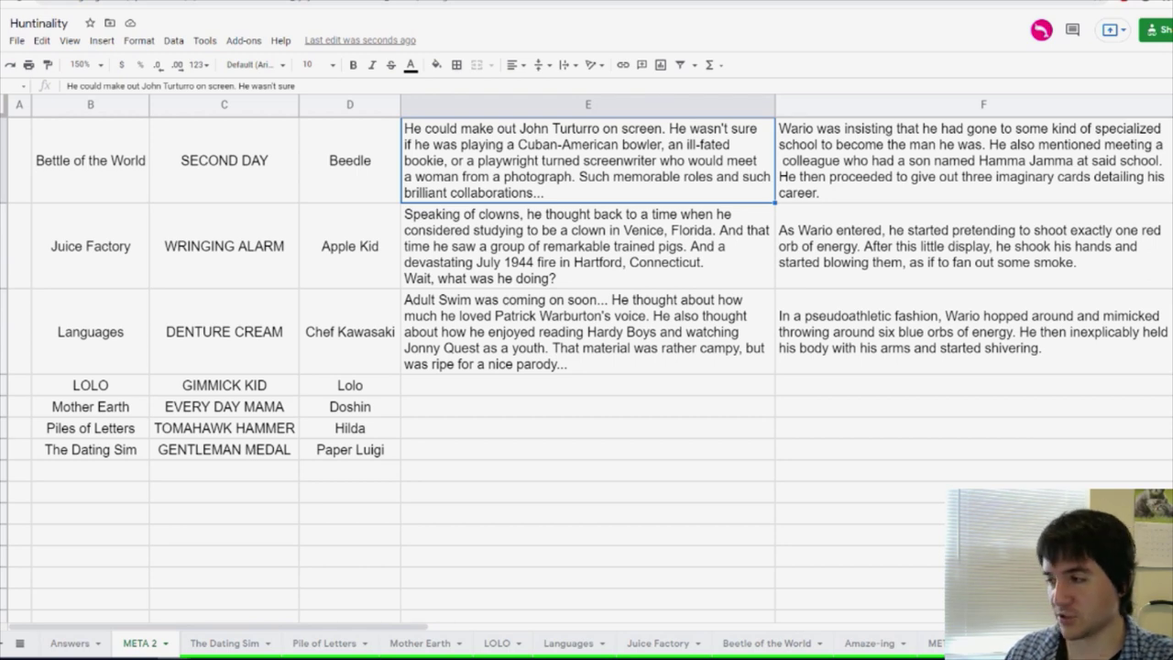
scroll(645, 392, "up", 2)
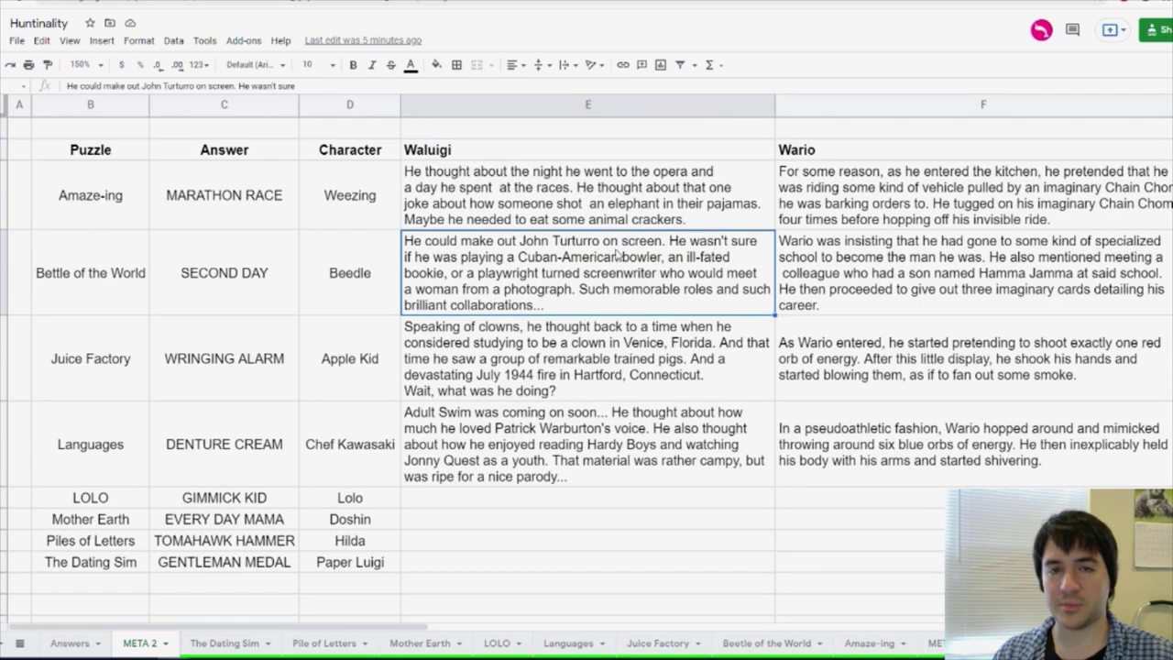
left_click(563, 189)
left_click(573, 275)
left_click(580, 344)
left_click(581, 432)
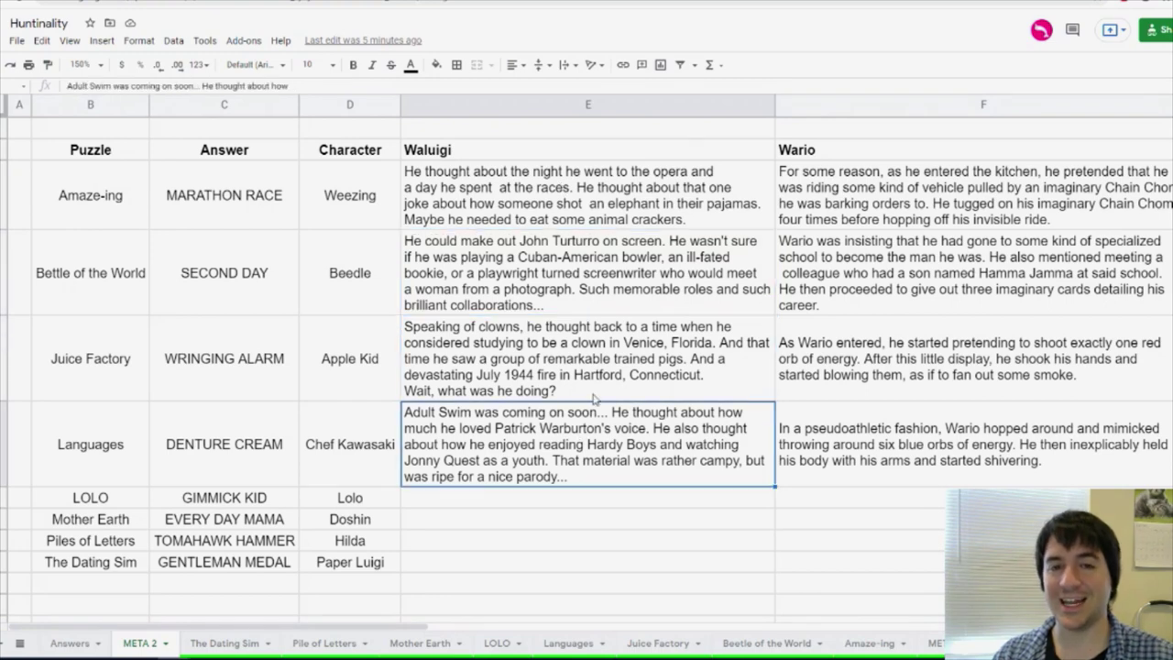
Paste Wario's throwing-something passage into the LOLO row's Wario cell
scroll(594, 397, "down", 3)
left_click(581, 299)
left_click(986, 313)
type("He then began to mimic the act of throwing something. After releasing it from his hand, he paused his movement, as if waiting for something to return. He then pretended that he caught whatever this object was again. He put on this display exactly one time.")
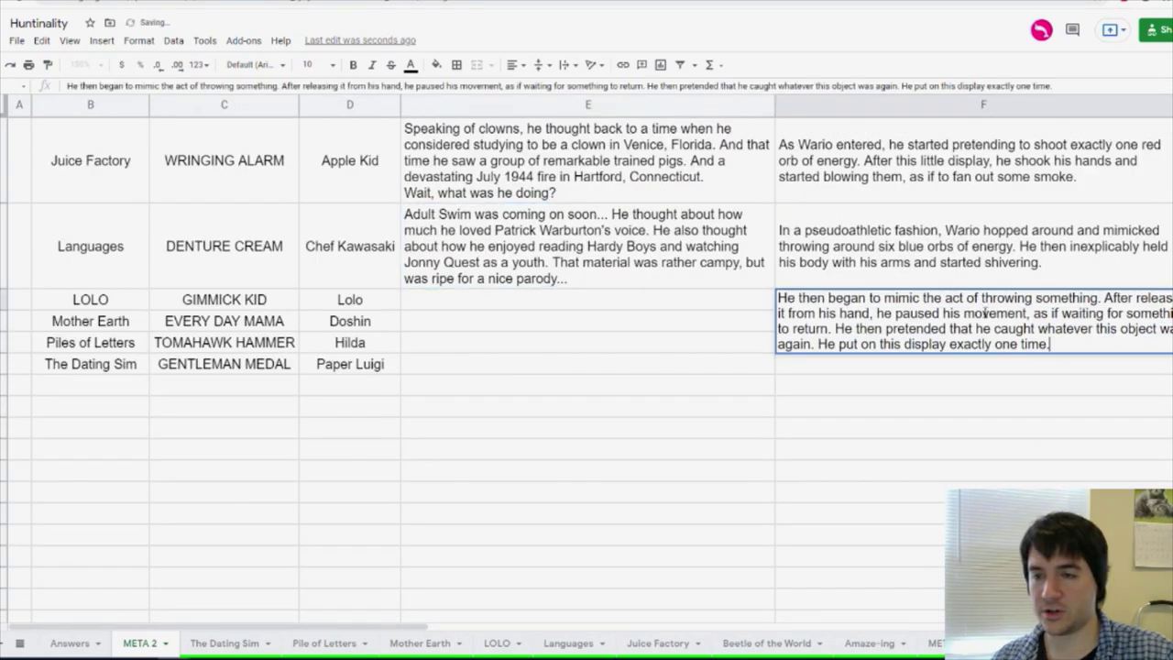
Break the LOLO Wario passage after 'After' and before 'for something to return'
left_click(1137, 298)
key("ctrl+Return")
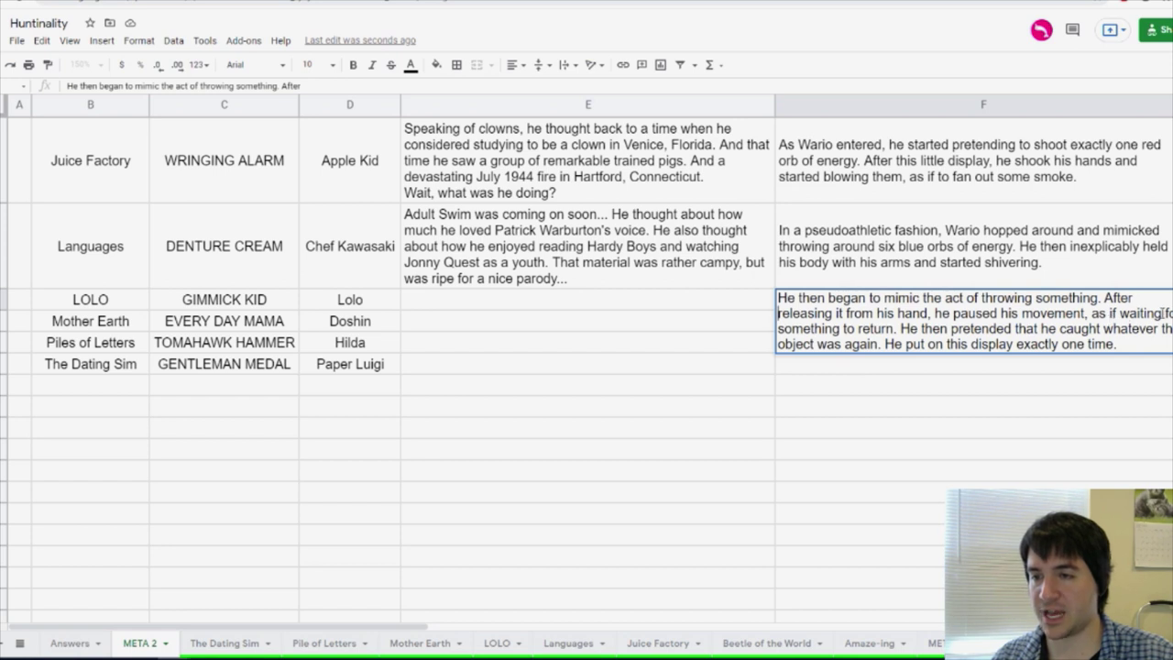
left_click(1164, 312)
key("ctrl+Return")
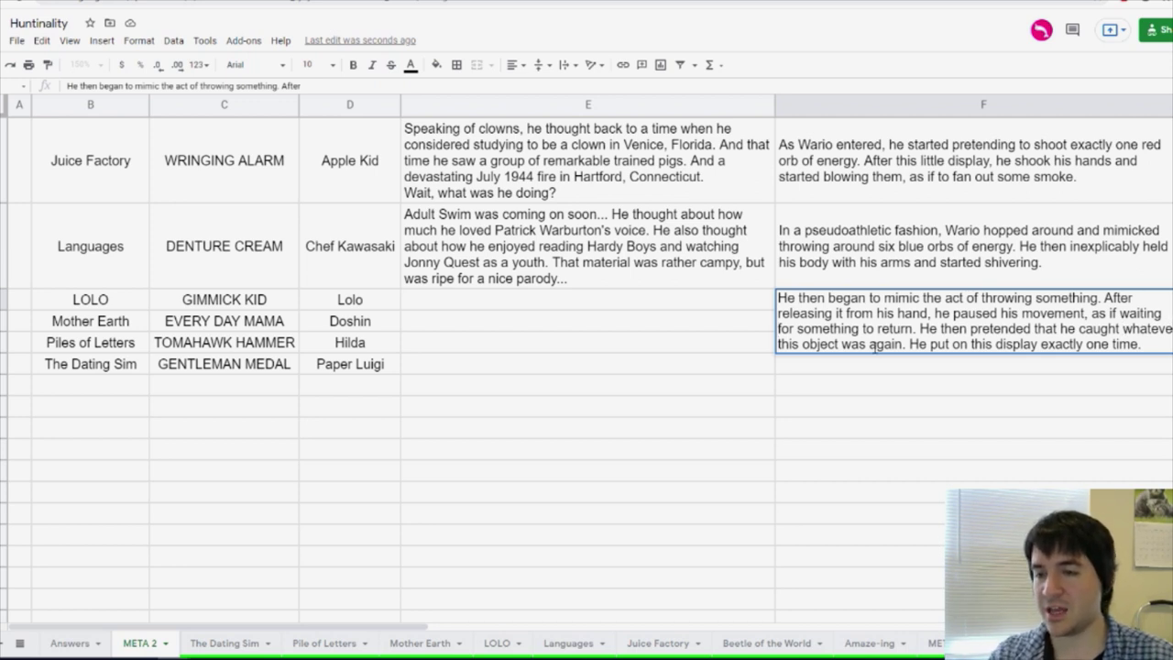
key("Return")
left_click(972, 310)
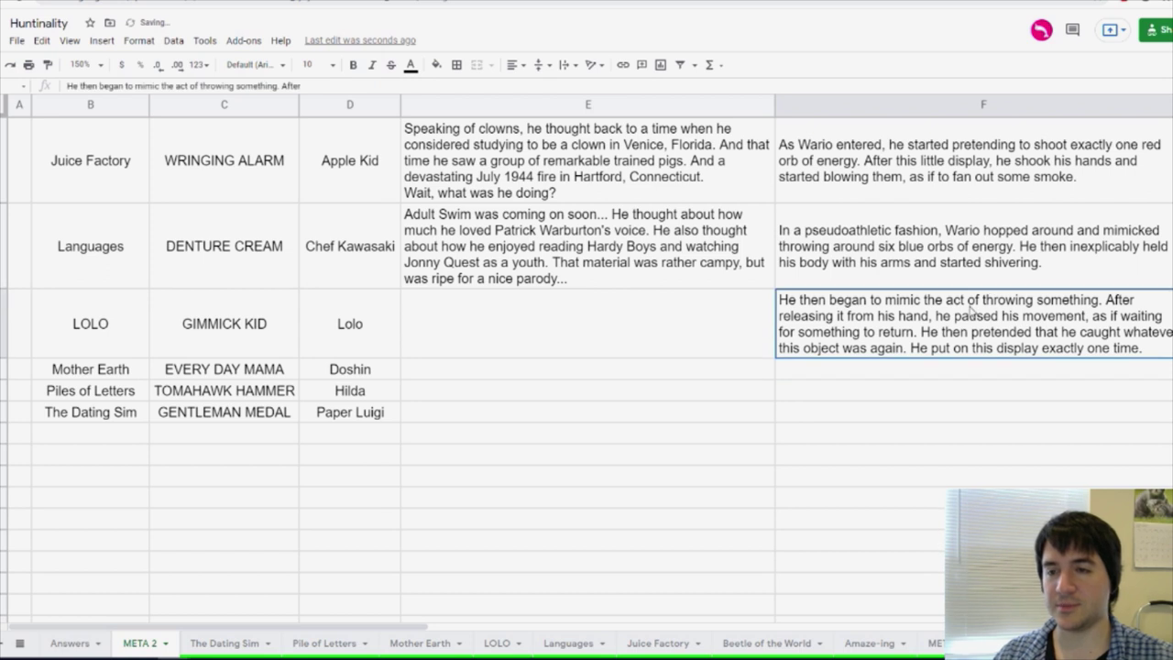
Paste the fantasy-world Waluigi passage into LOLO, breaking before 'world', 'play', 'extremely', 'one where witches', 'gingerbread'
left_click(667, 333)
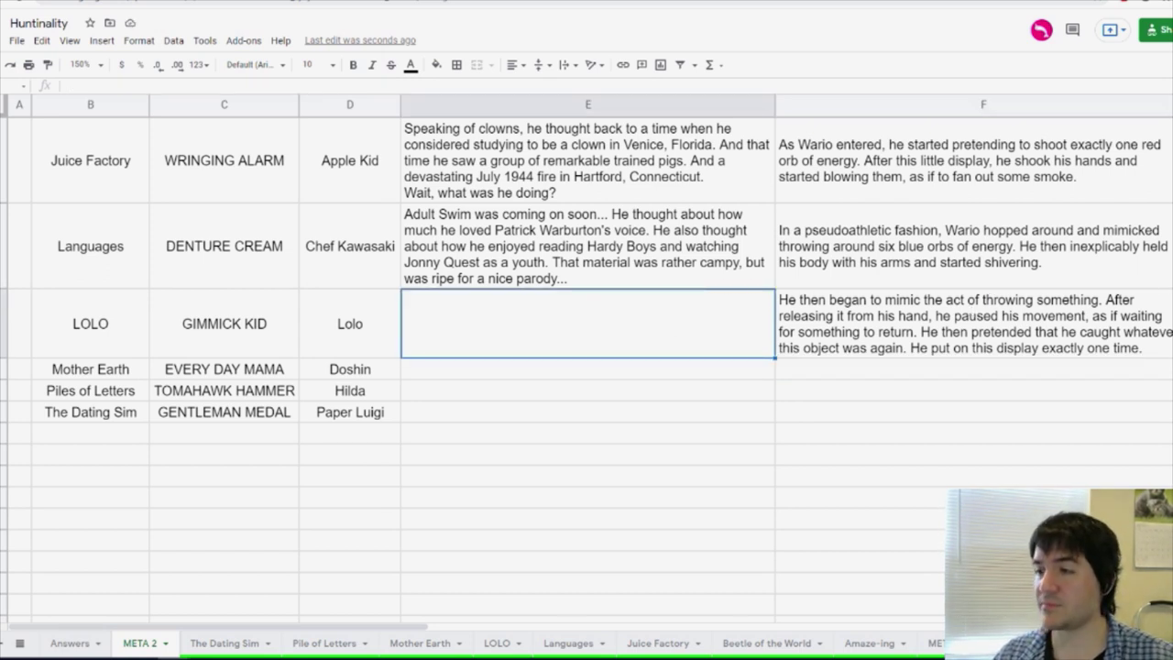
type("Waluigi imagined that he was in some kind of weird fantasy world. A world where a donkey, hound, cat, and rooster could play musical instruments. Or one where girls could have extremely long hair that people can use to scale towers. Or one where witches could abduct children in a forest and live in gingerbread houses... But this was not one of those worlds.")
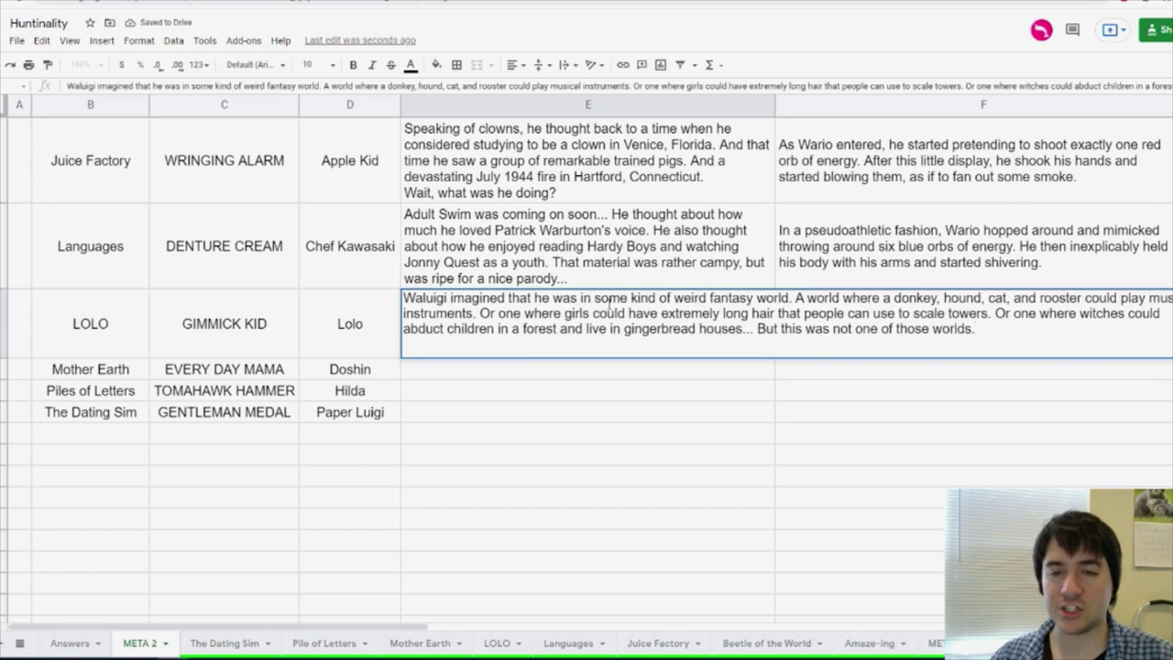
double_click(761, 298)
key("ctrl+Return")
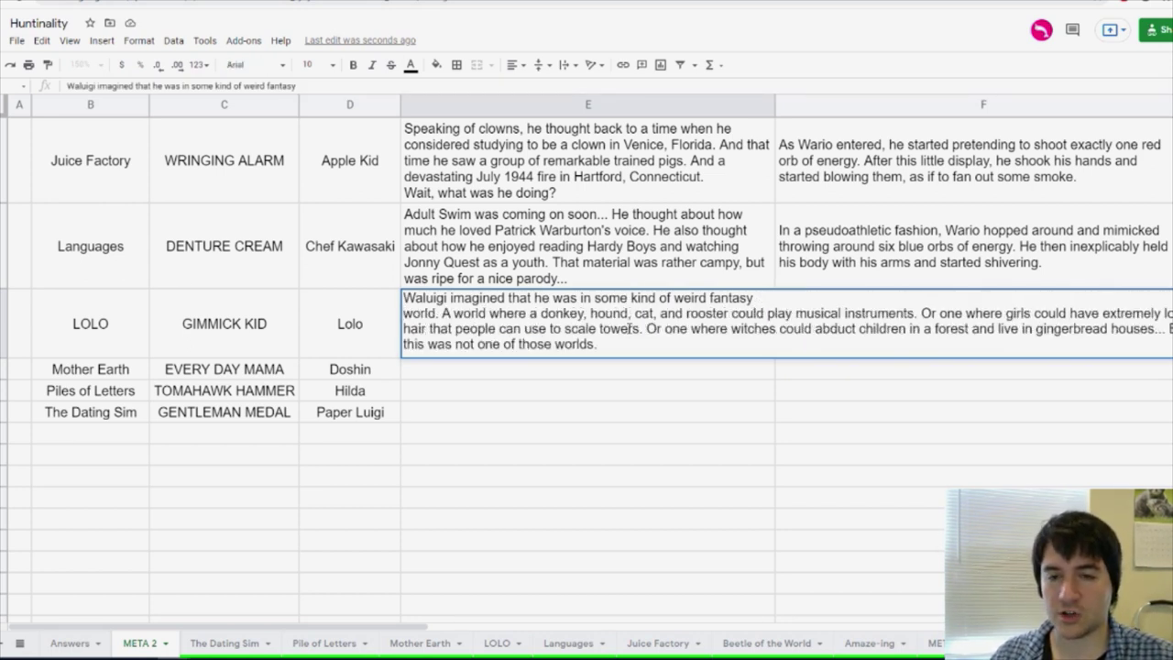
left_click(768, 312)
key("ctrl+Return")
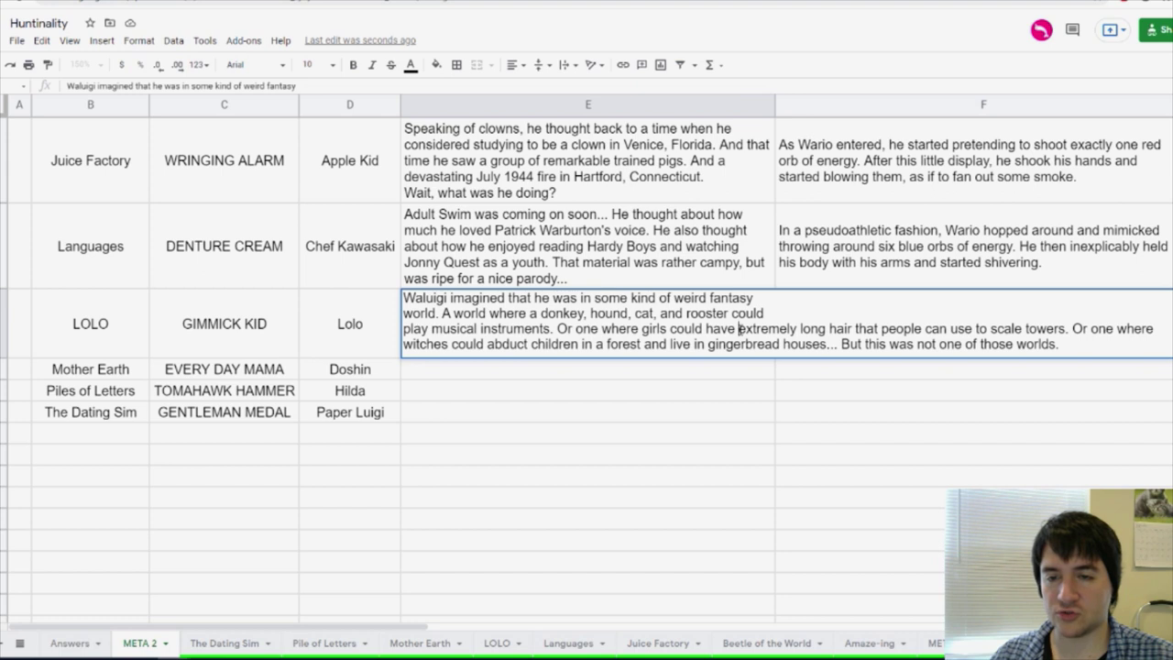
left_click(740, 330)
key("ctrl+Return")
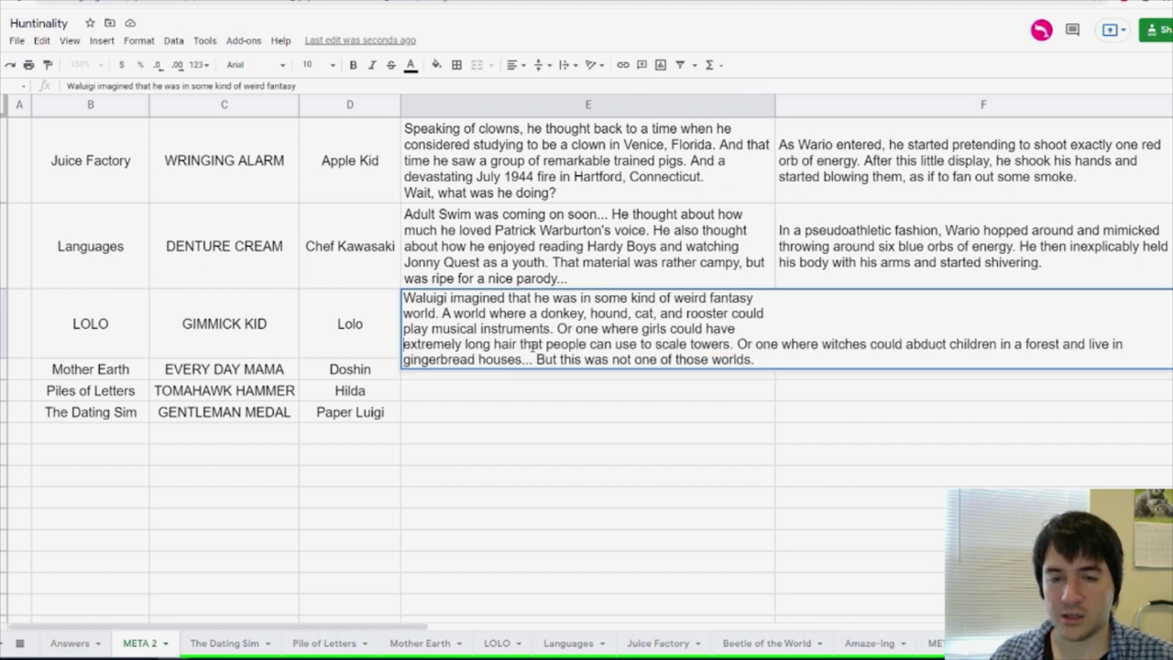
left_click(756, 344)
key("ctrl+Return")
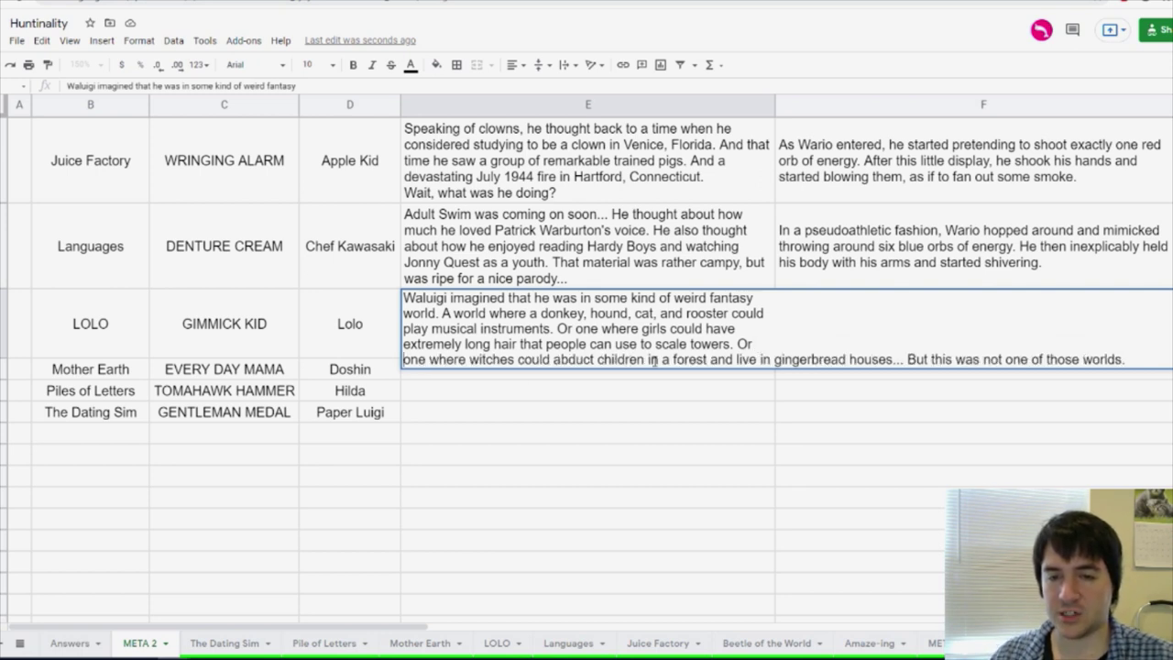
left_click(775, 359)
key("ctrl+Return")
key("Return")
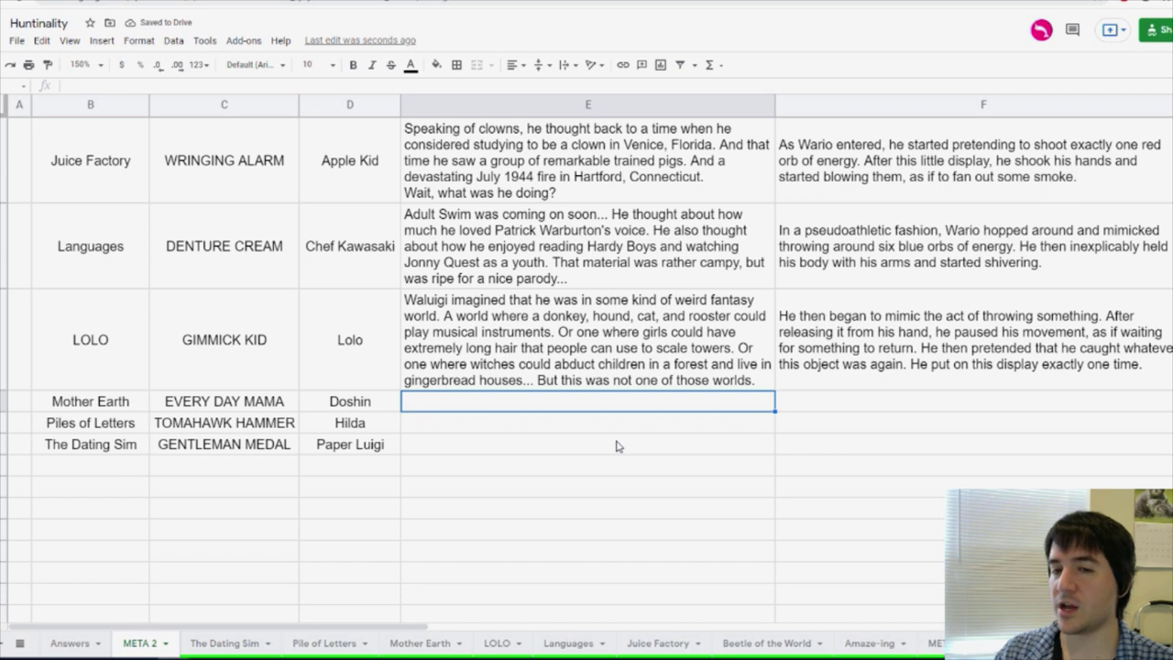
Review the LOLO Waluigi text and inspect the letters of GIMMICK KID and MARATHON RACE
left_click(644, 368)
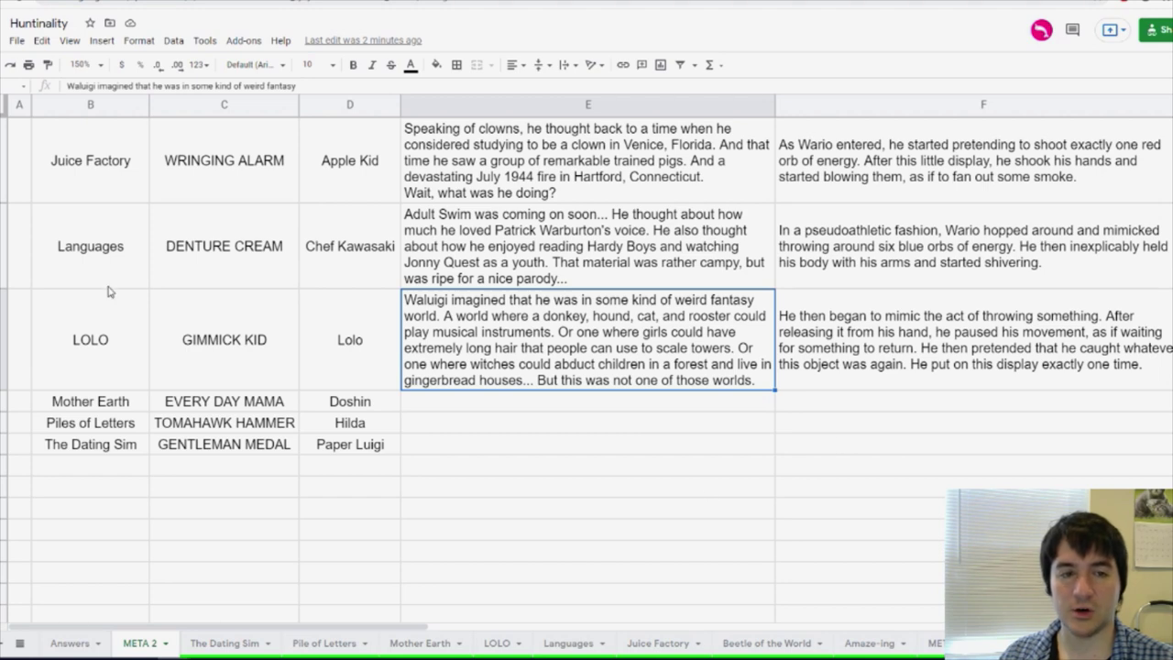
double_click(176, 344)
left_click_drag(183, 301, 228, 301)
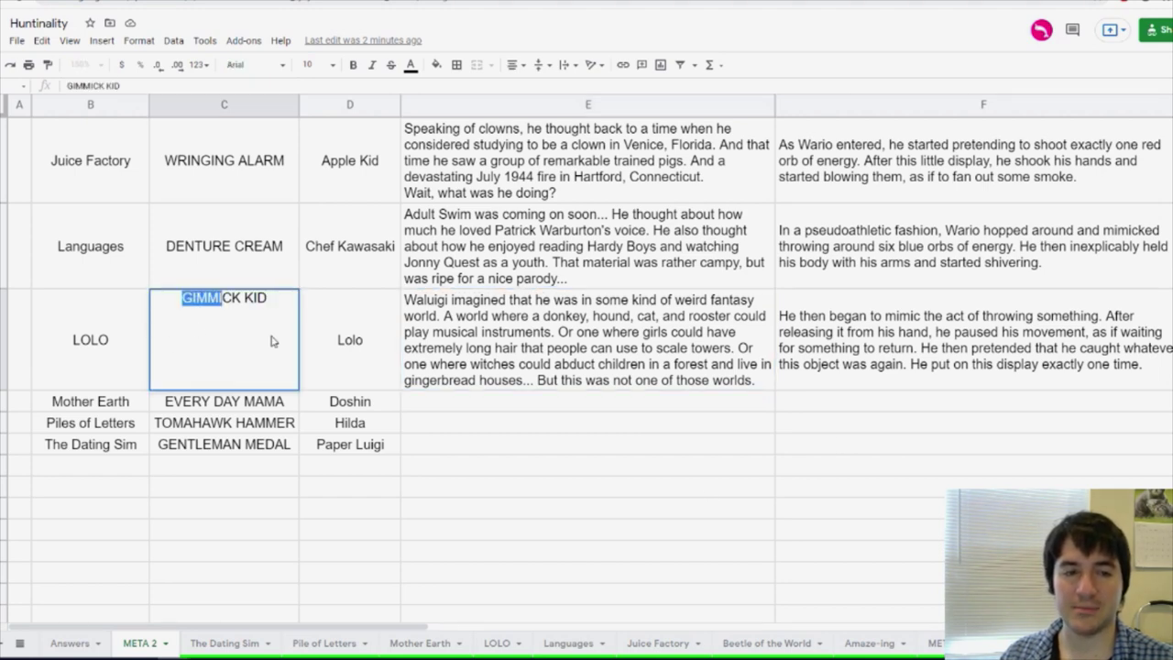
left_click(275, 341)
left_click(493, 264)
scroll(566, 312, "up", 3)
scroll(565, 312, "up", 1)
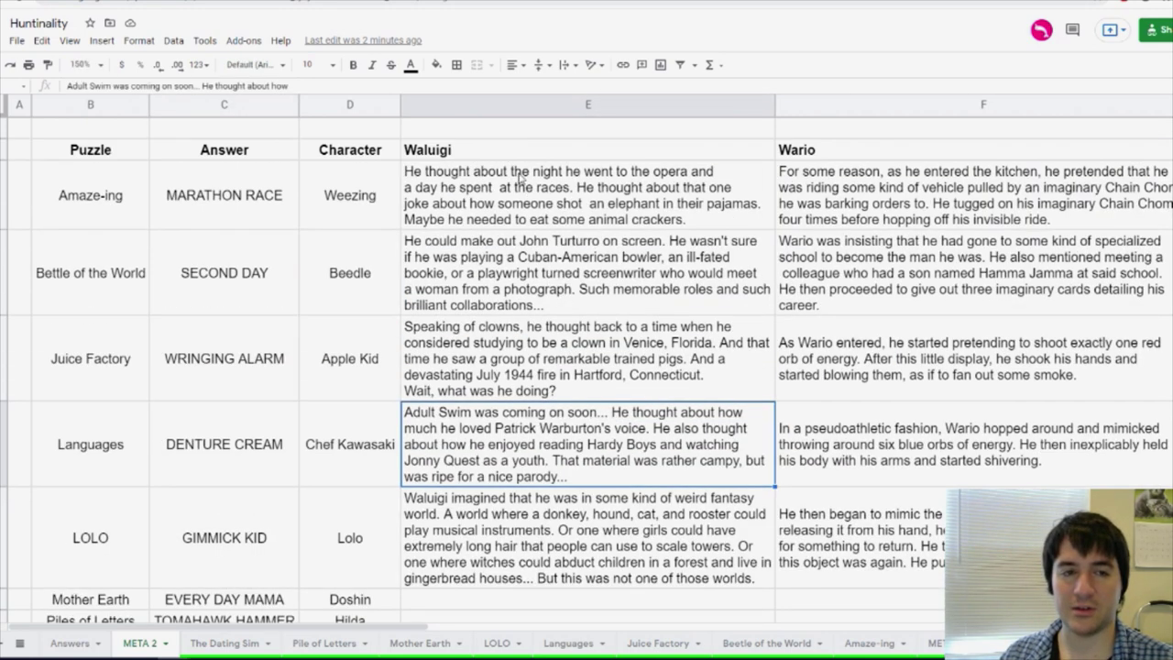
left_click(521, 180)
double_click(172, 211)
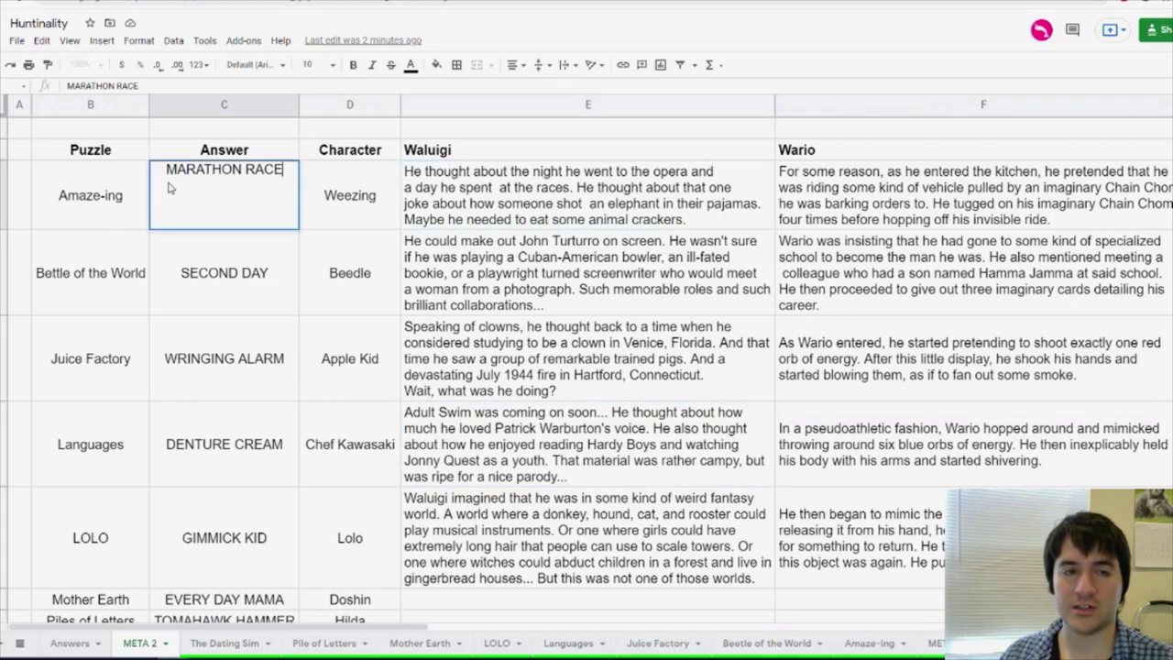
left_click_drag(169, 187, 189, 174)
left_click(600, 215)
scroll(632, 310, "down", 2)
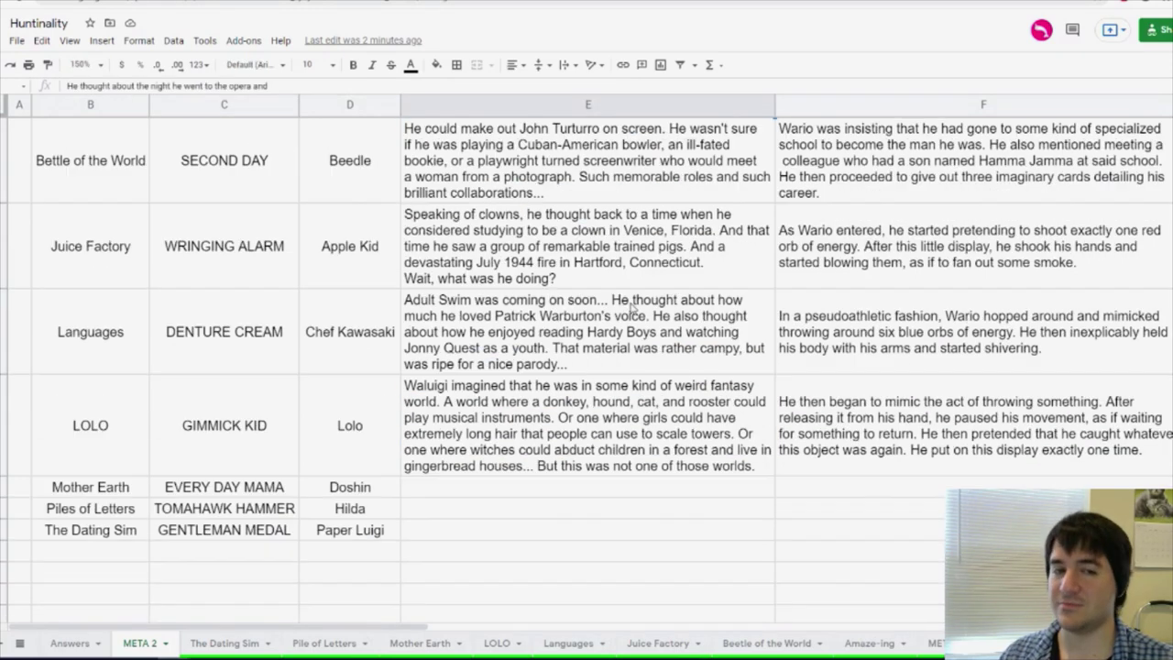
scroll(633, 309, "down", 1)
Paste the Mother Earth and Piles of Letters Waluigi texts, breaking lines before 'to watch' and 'dazzling'
left_click(583, 400)
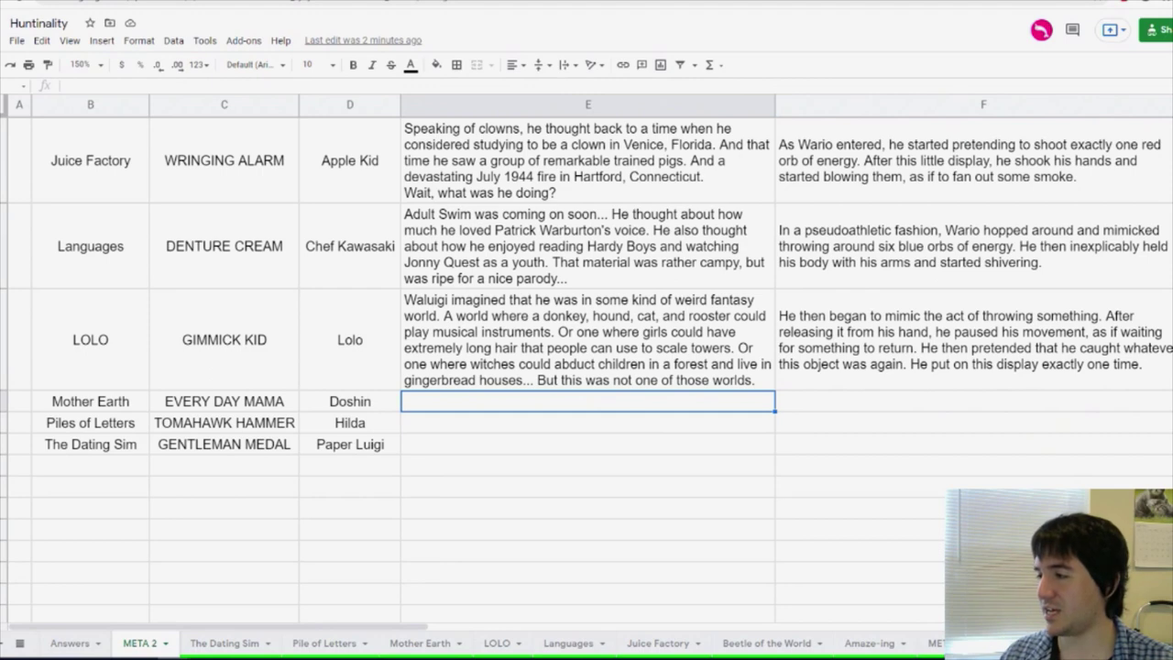
key("ctrl+v")
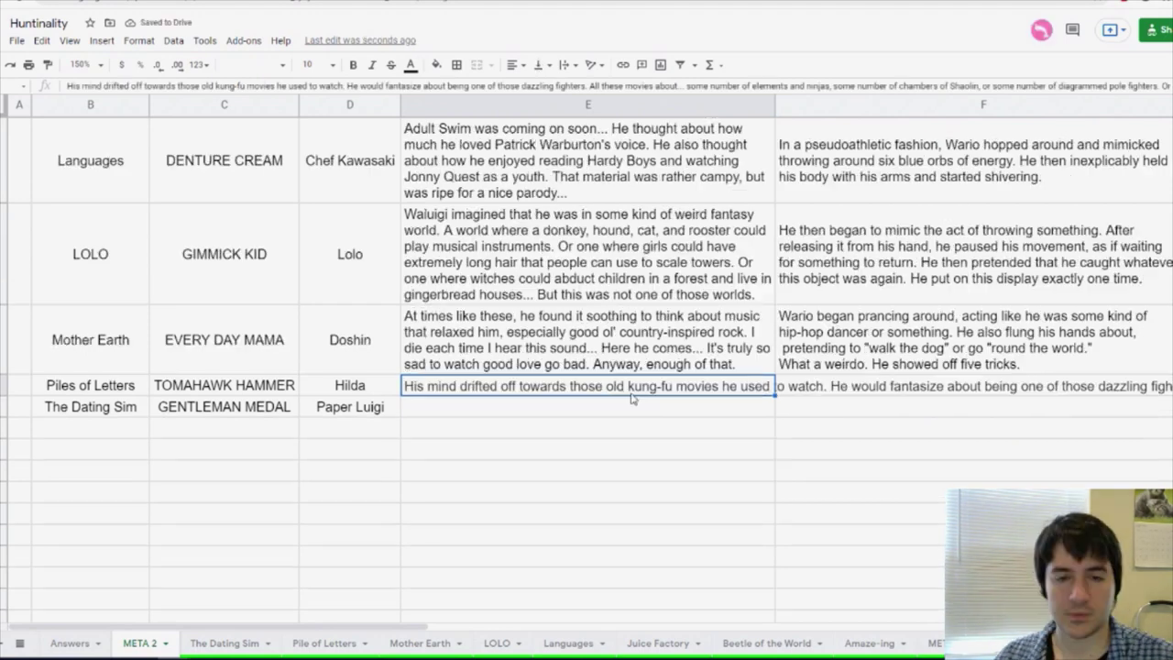
key("Return")
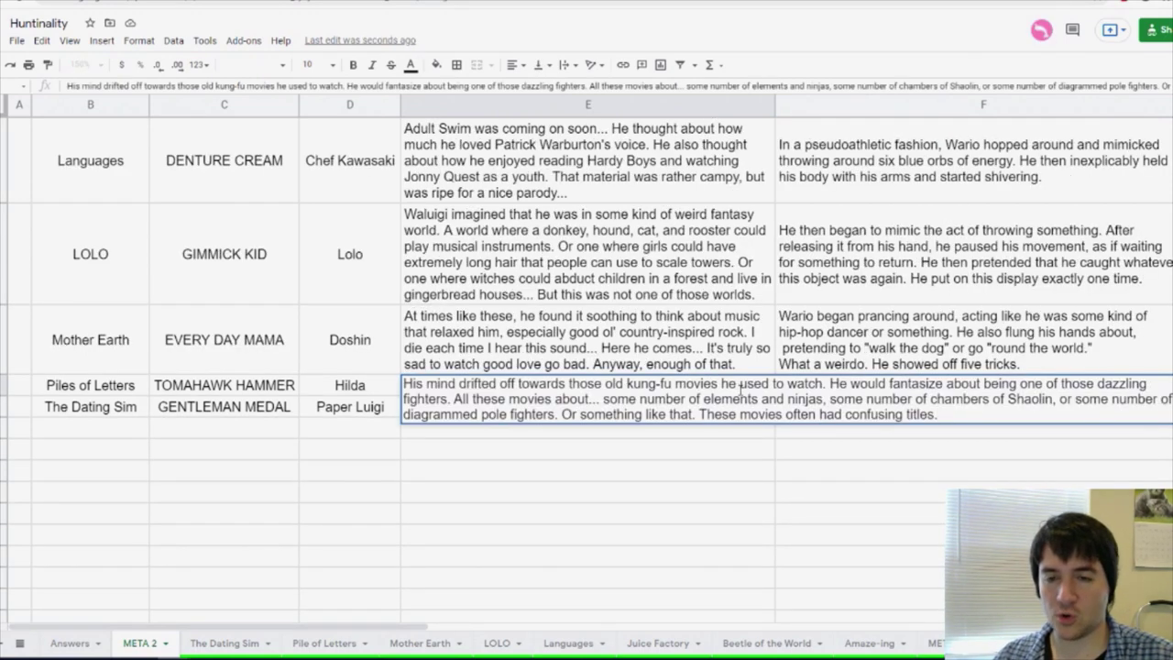
left_click(772, 386)
key("alt+Return")
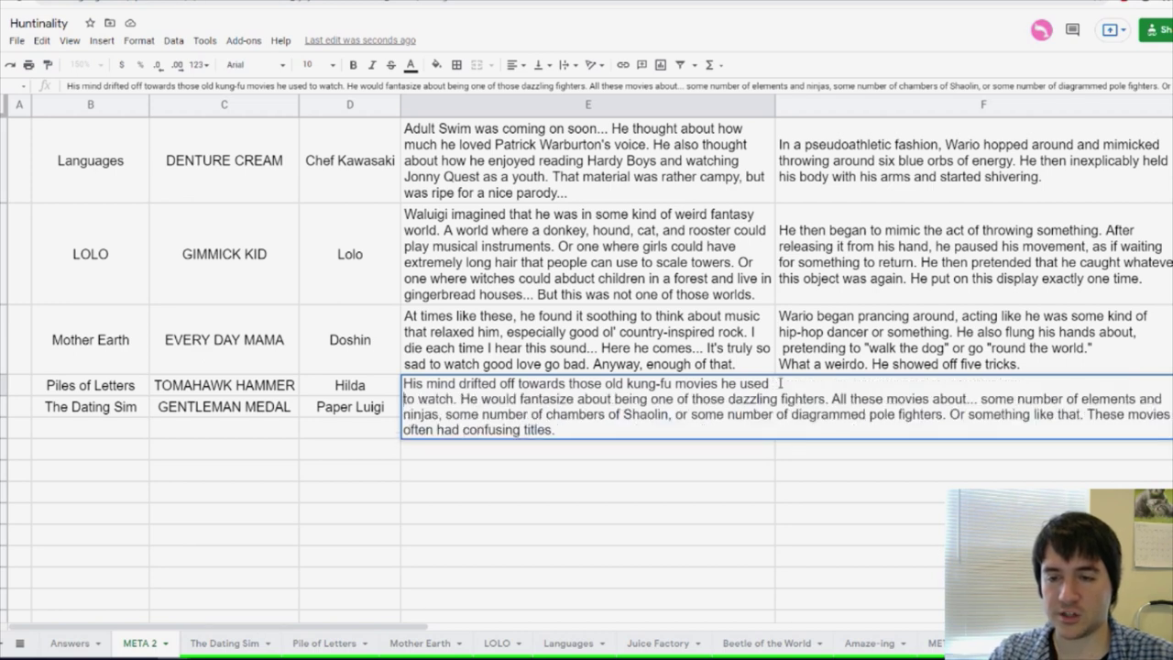
left_click(729, 400)
key("alt+Return")
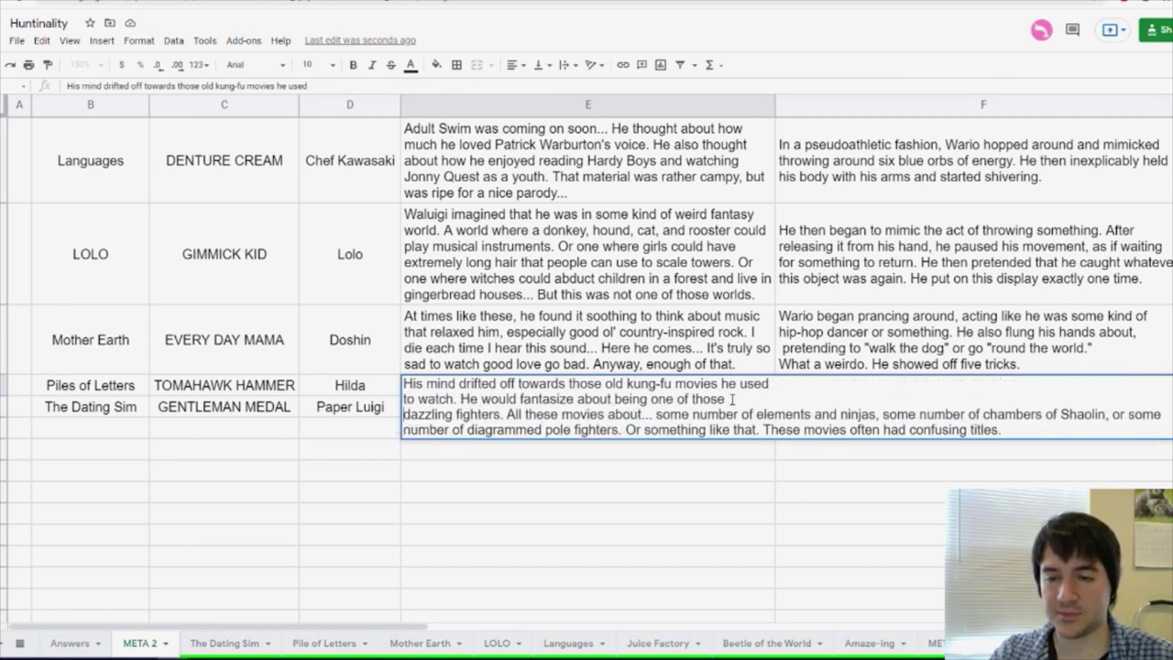
key("Tab")
Paste Wario's Piles of Letters text, starting 'simulate' on a new line without the leading space
key("Return")
type("Wario entered through the door and puffed up his chest, as if to simulate that he was larger than normal. He then pretended to lug around a heavy weapon and began swinging it down with great force eight times.")
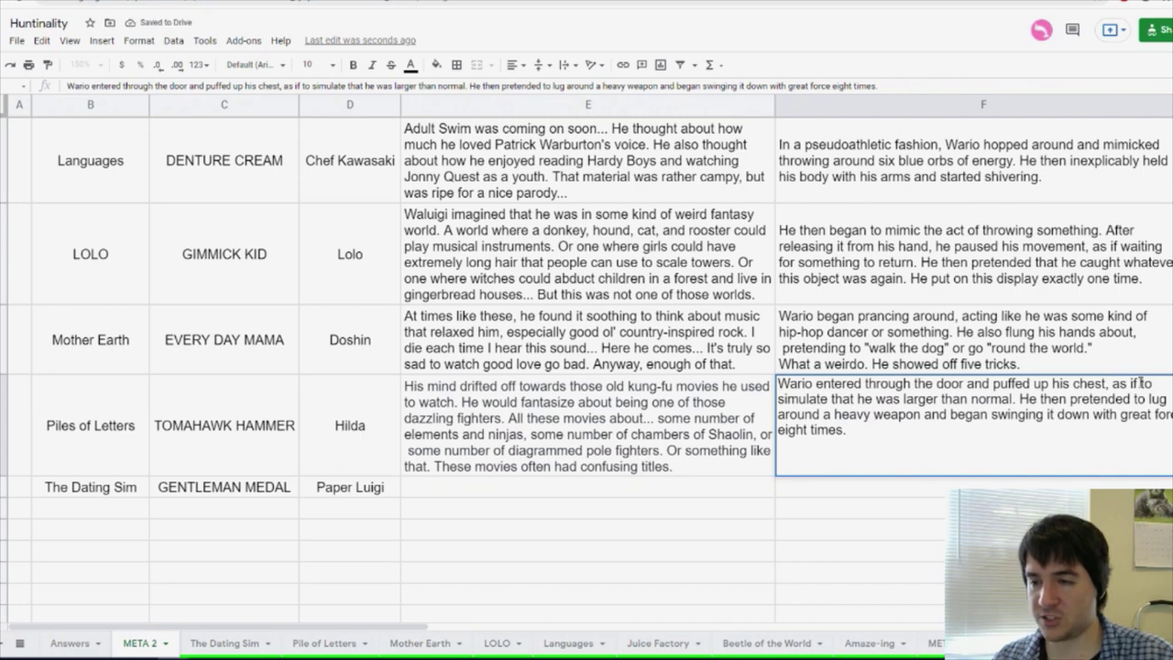
left_click(1155, 385)
key("alt+Return")
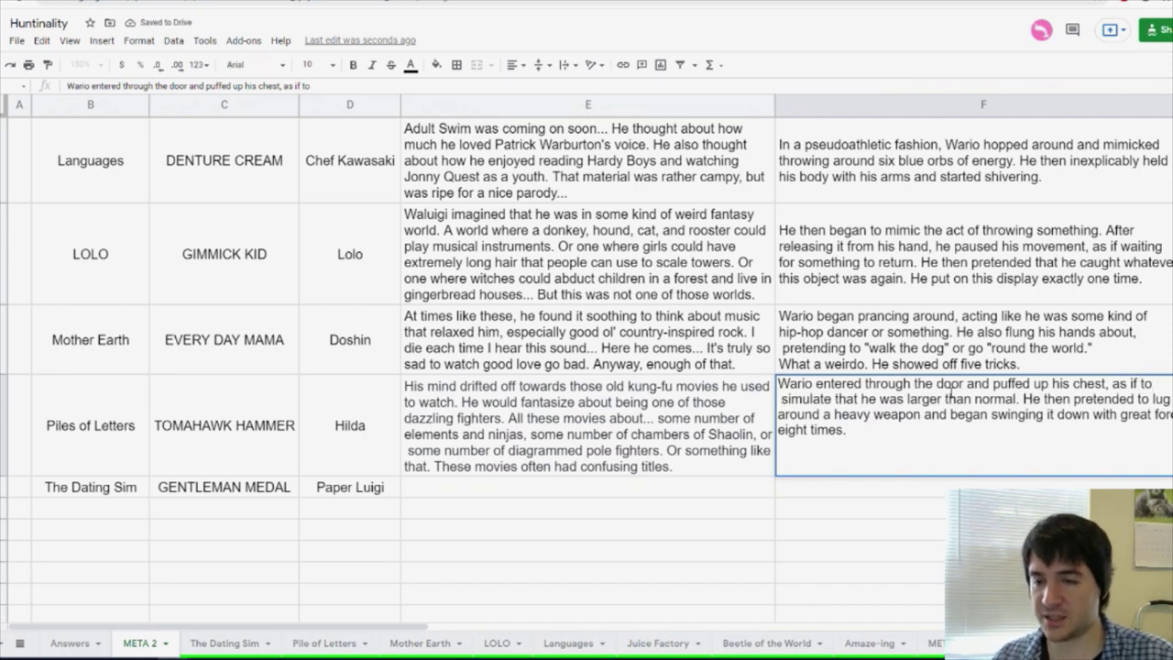
key("Delete")
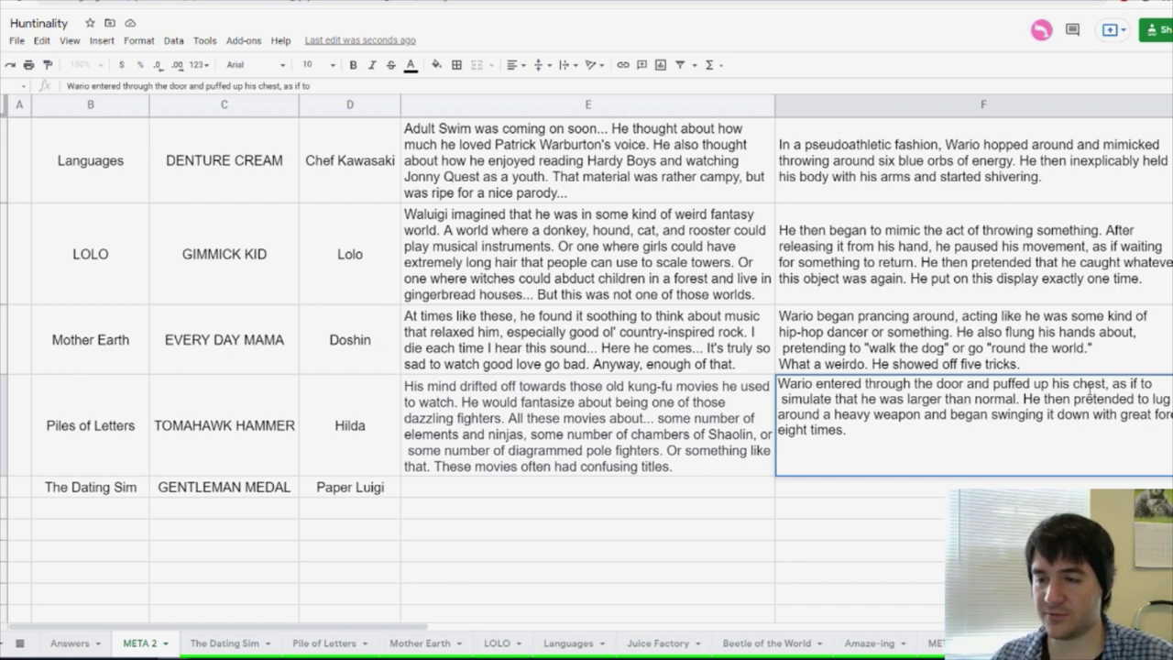
key("Return")
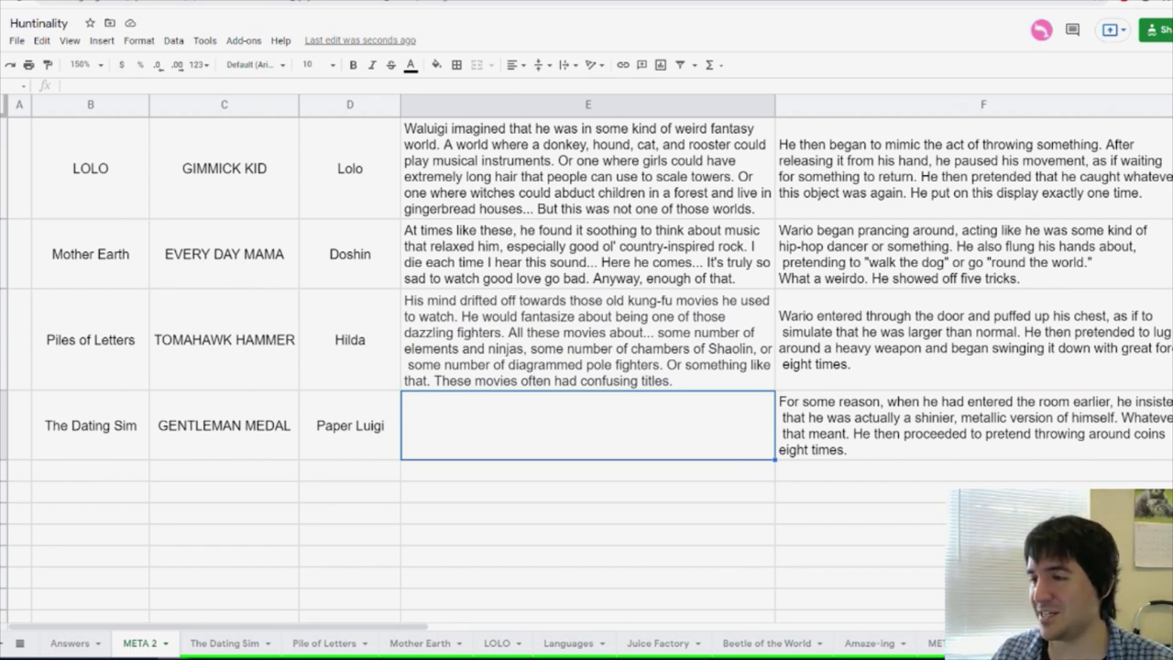
Glance at the LOLO puzzle page, then set the sheet zoom to 125%
key("ctrl+Tab")
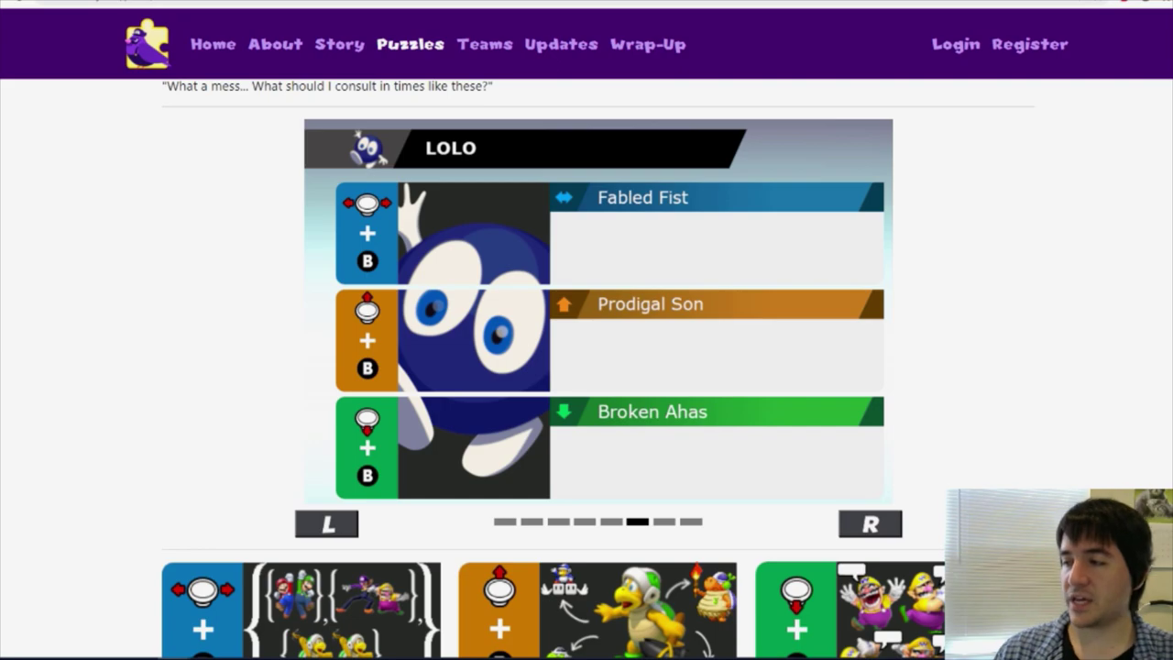
key("ctrl+shift+Tab")
scroll(777, 335, "down", 1)
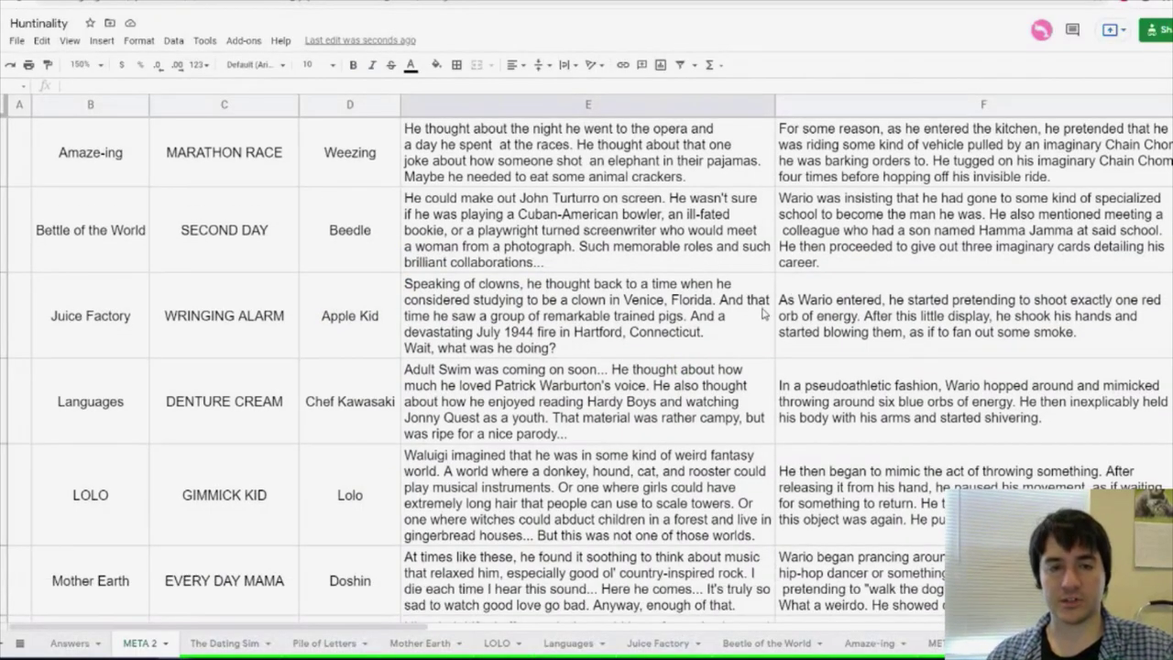
scroll(762, 315, "up", 1)
left_click(84, 64)
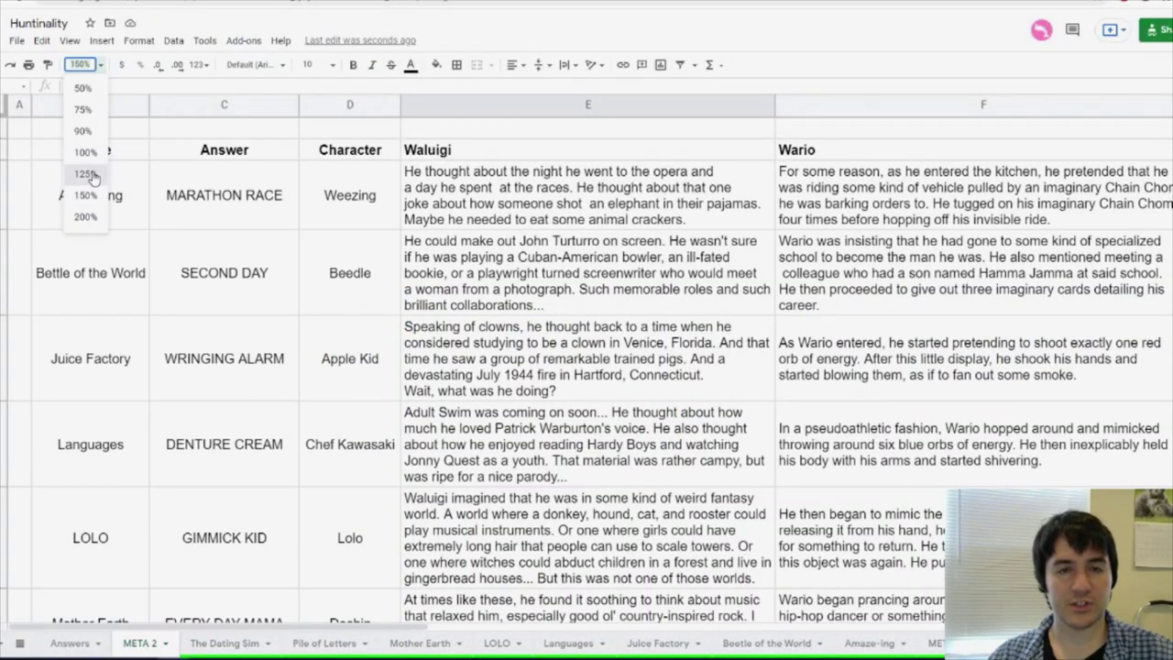
left_click(86, 174)
Enter MARX BROS and SHAW BROTHERS in the Brothers column
left_click(1006, 138)
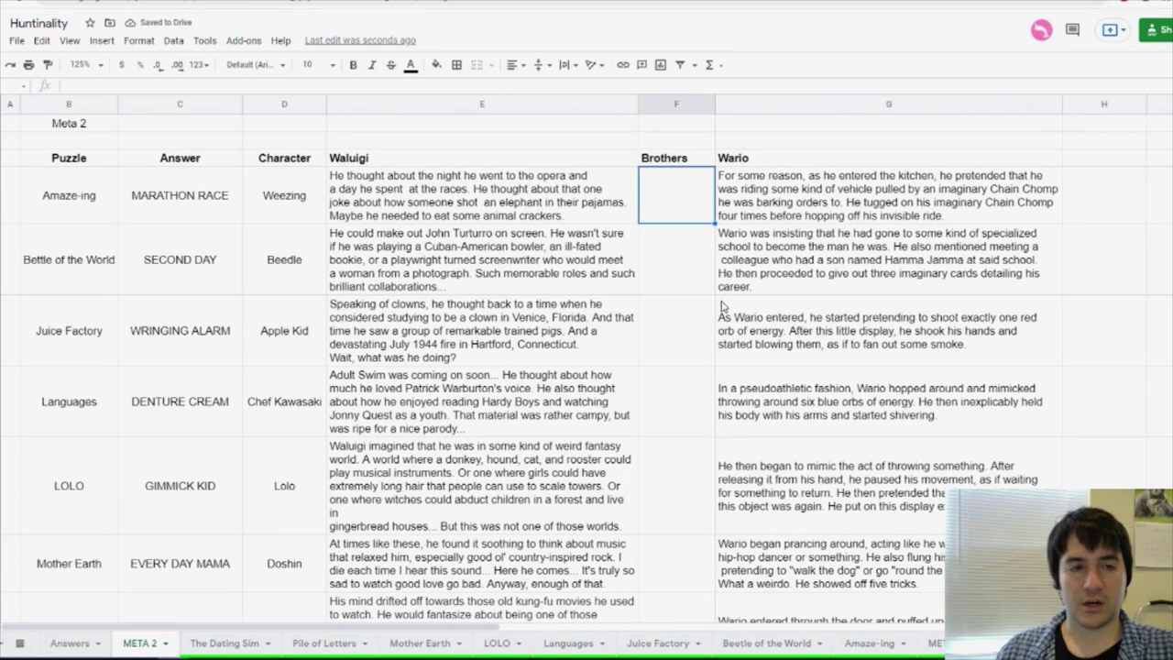
type("MARX BROS")
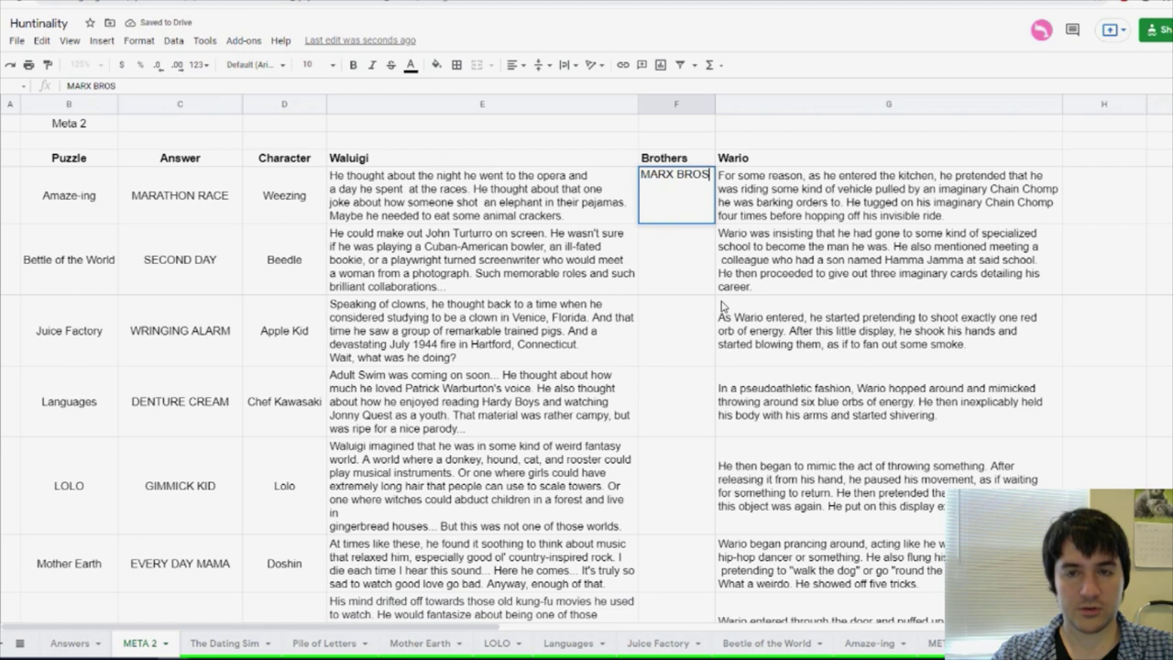
key("Return")
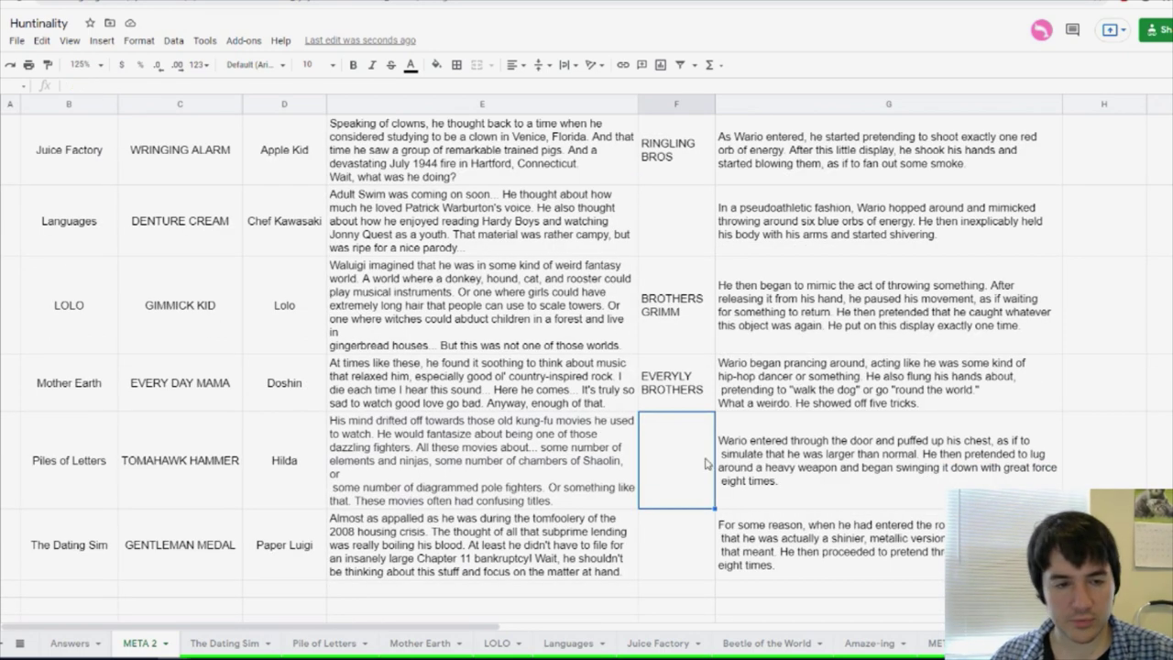
type("SHAW BROTHERS")
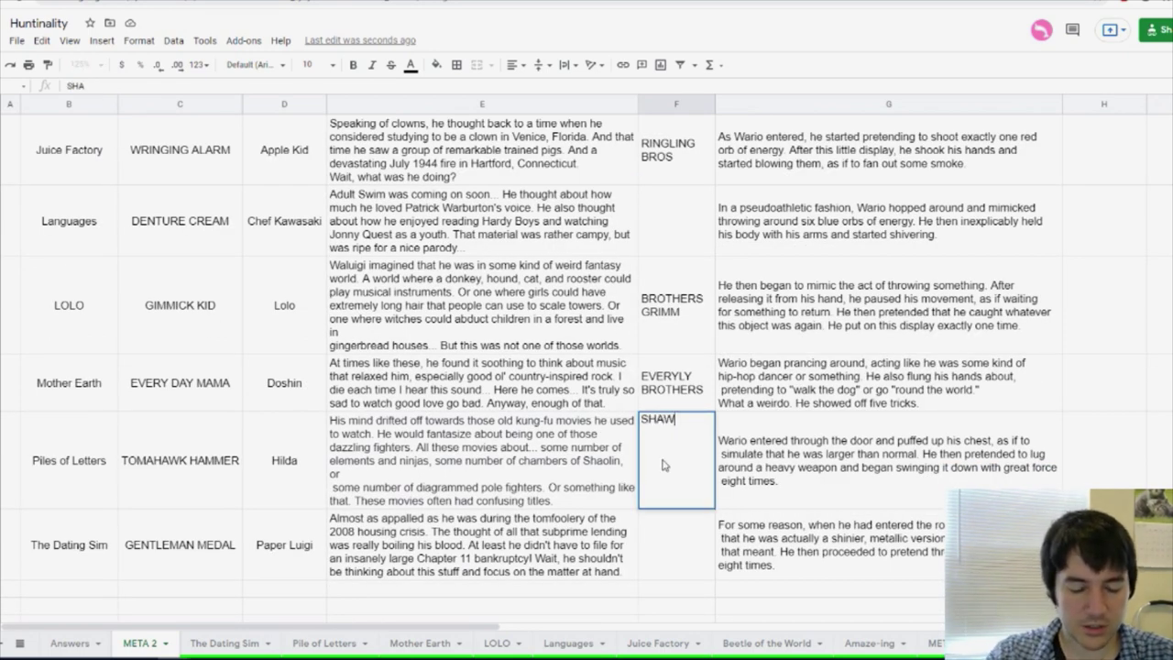
key("Return")
Review the Amaze-ing row's puzzle name, MARATHON RACE answer, Weezing, Waluigi and Wario entries
left_click(660, 211)
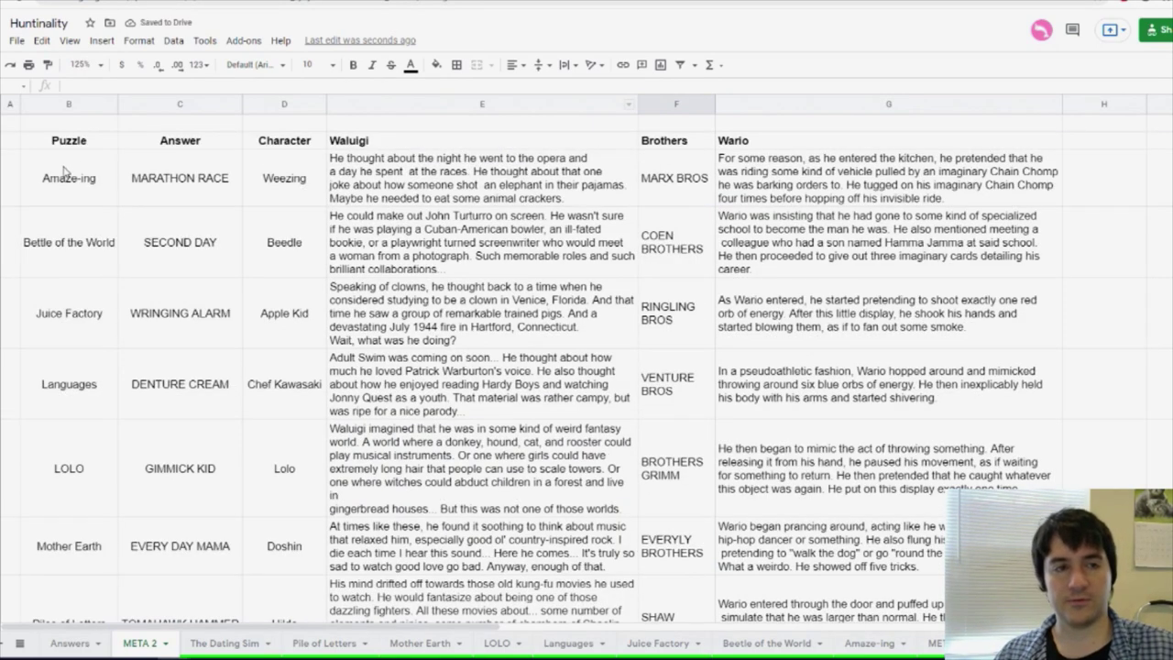
left_click(67, 174)
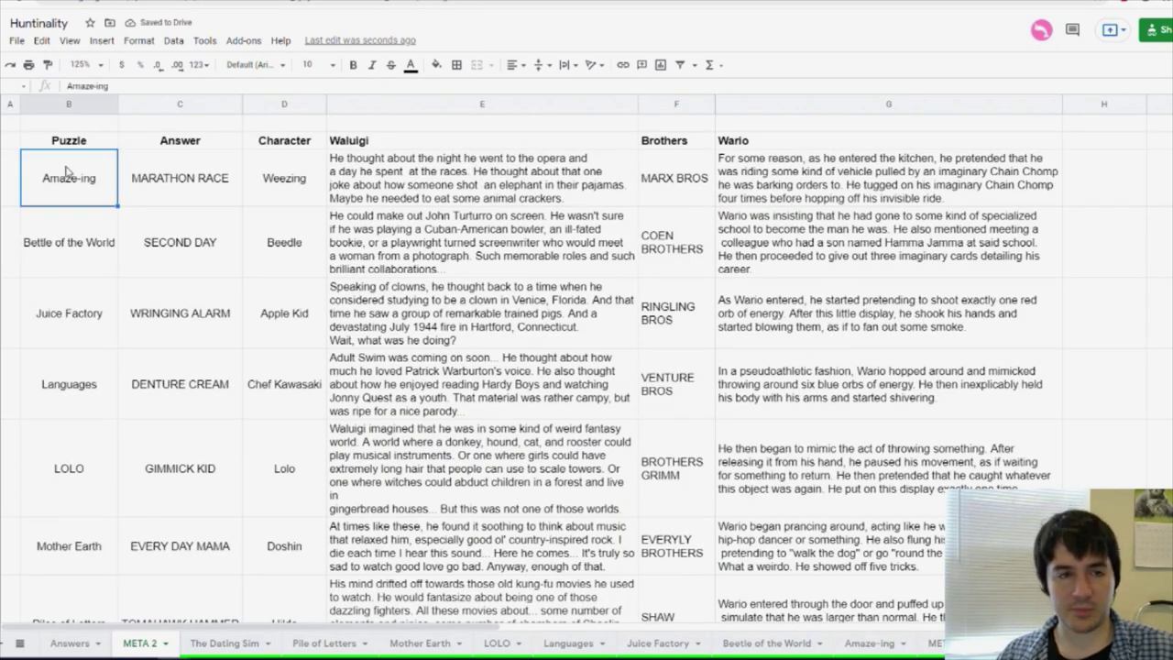
left_click(213, 170)
left_click(313, 176)
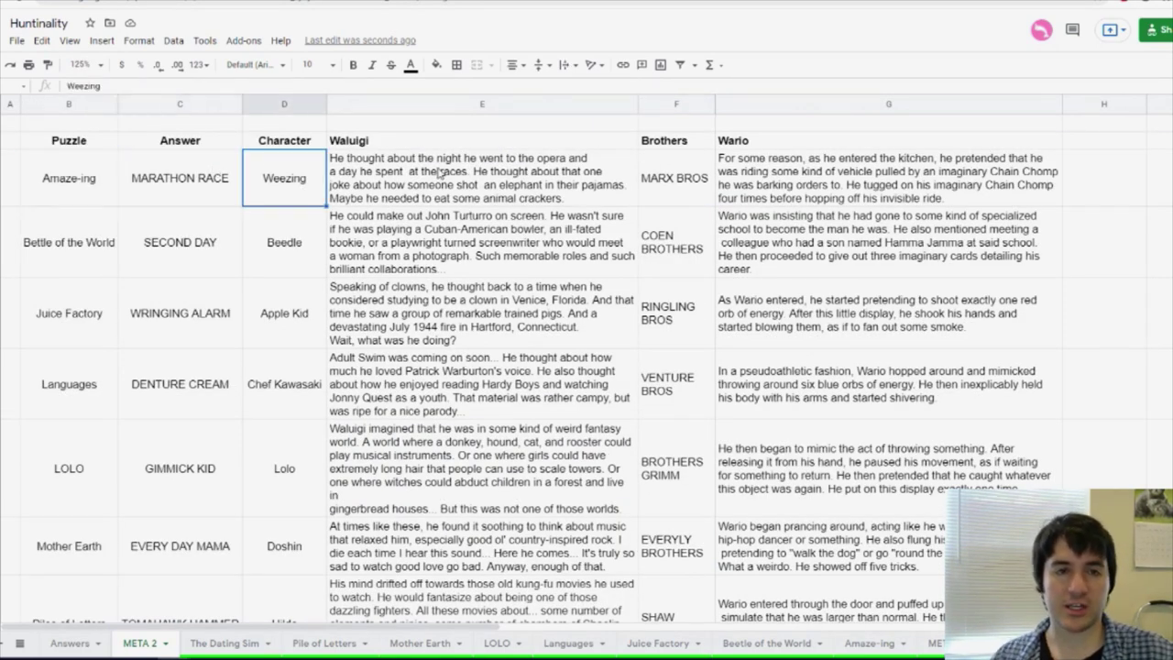
left_click(490, 194)
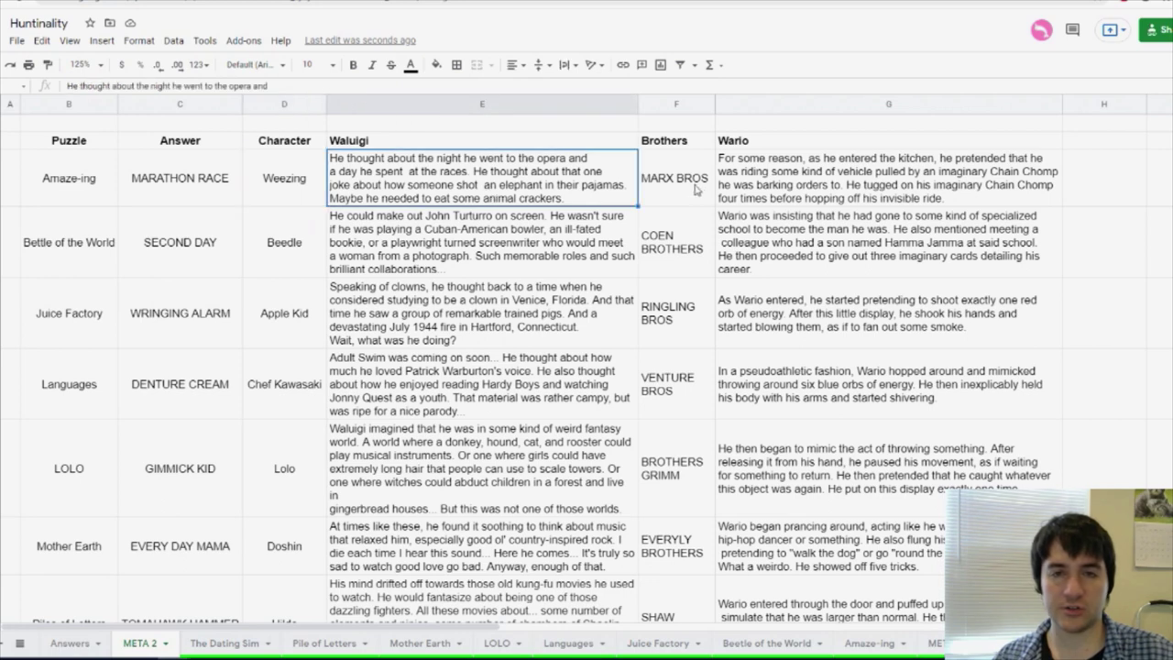
left_click(770, 176)
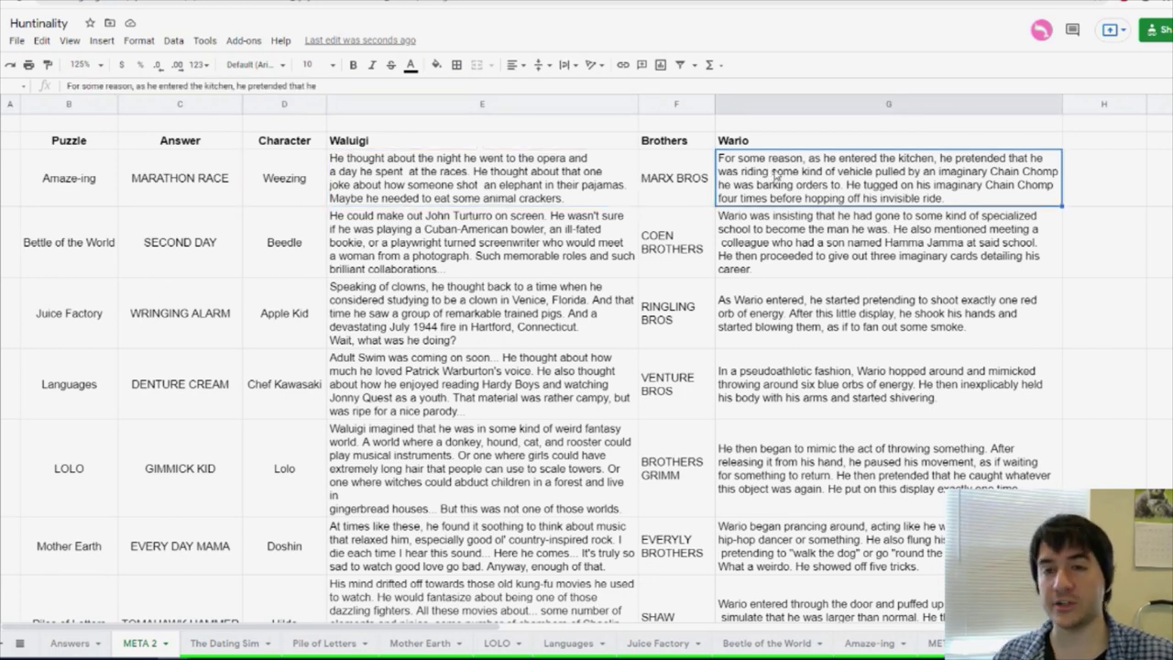
left_click(600, 179)
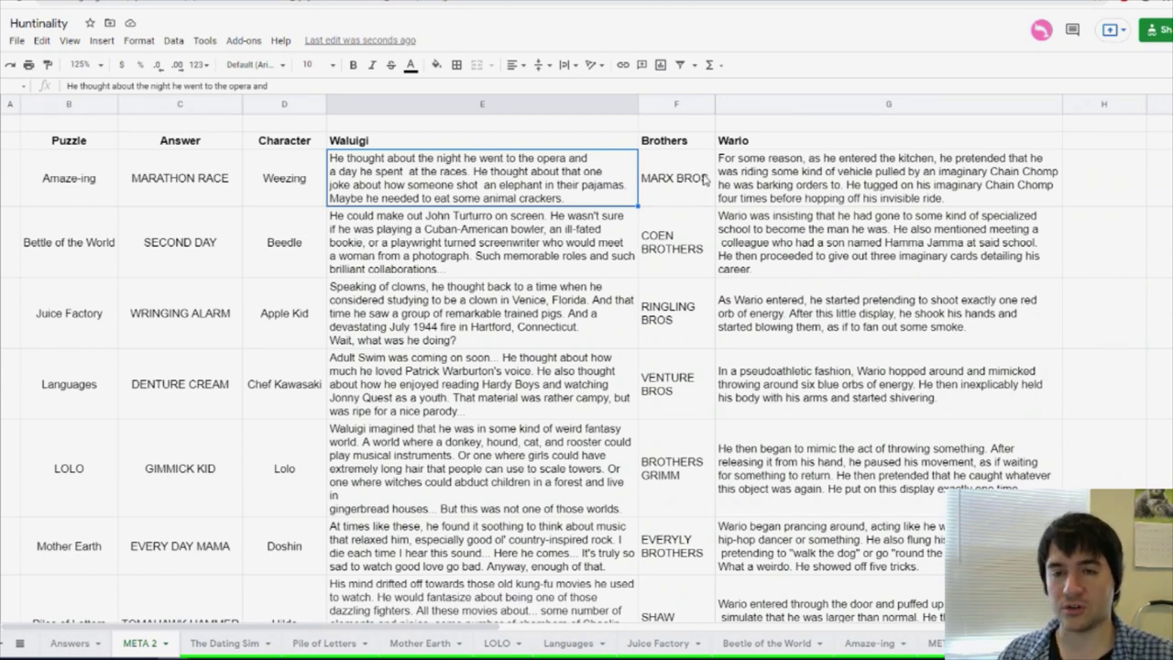
key("Right")
key("Down")
key("Down")
key("Down")
scroll(674, 203, "up", 1)
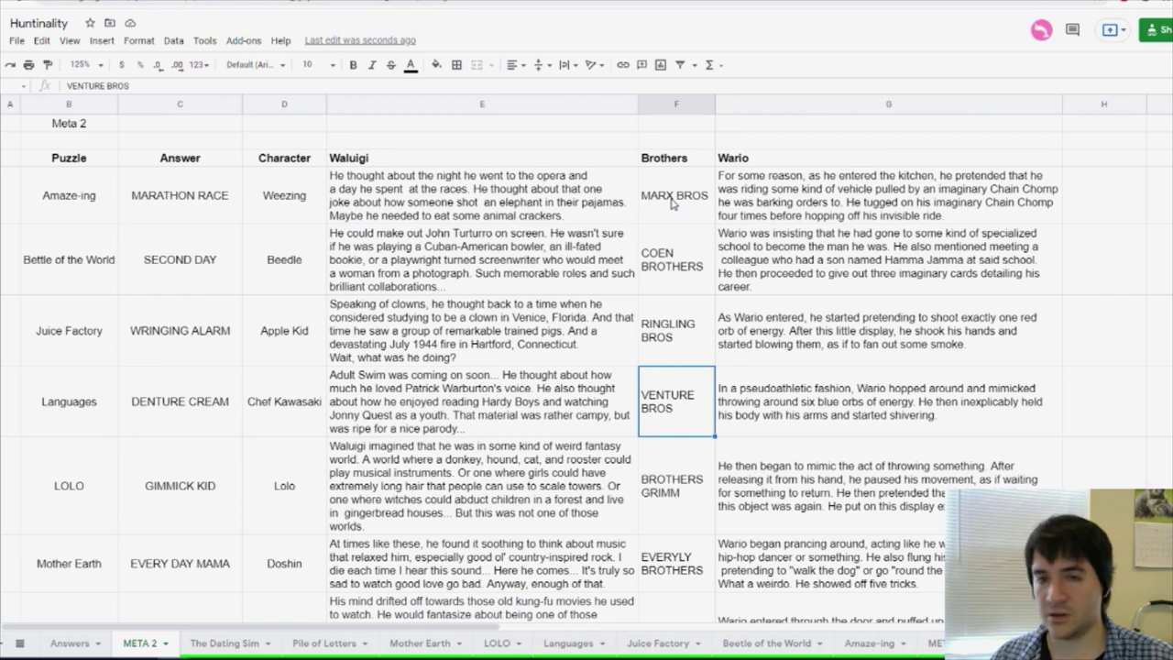
Compare MARX BROS with the MARATHON RACE and SECOND DAY answers, then undo the last change
left_click(674, 203)
left_click(186, 202)
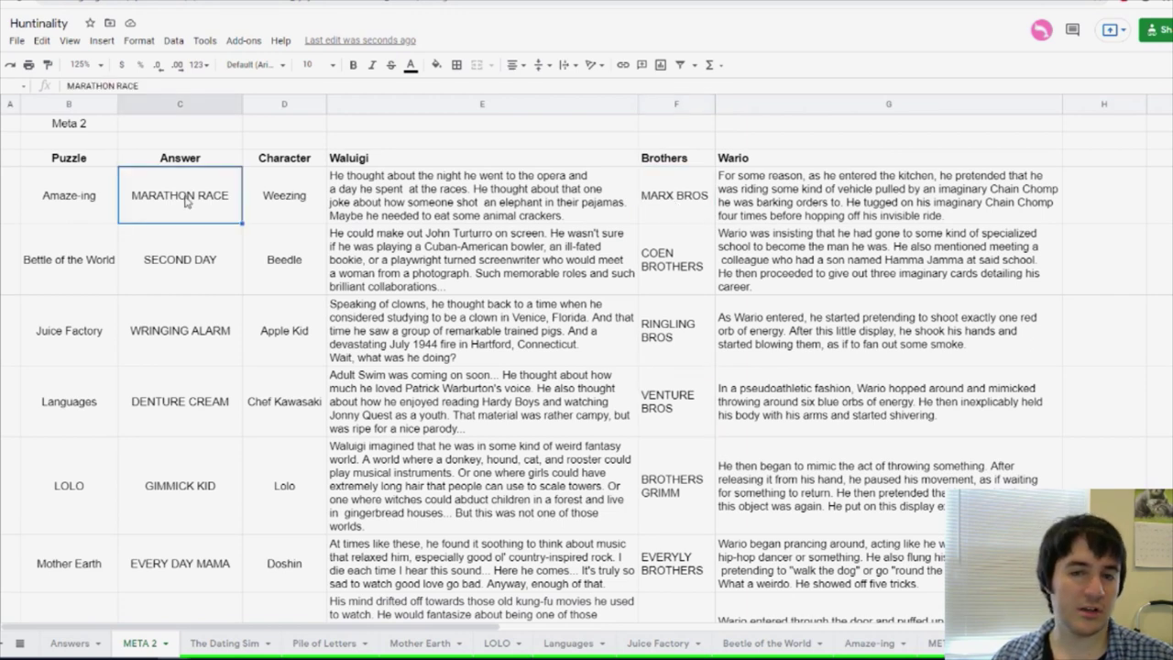
left_click(207, 270)
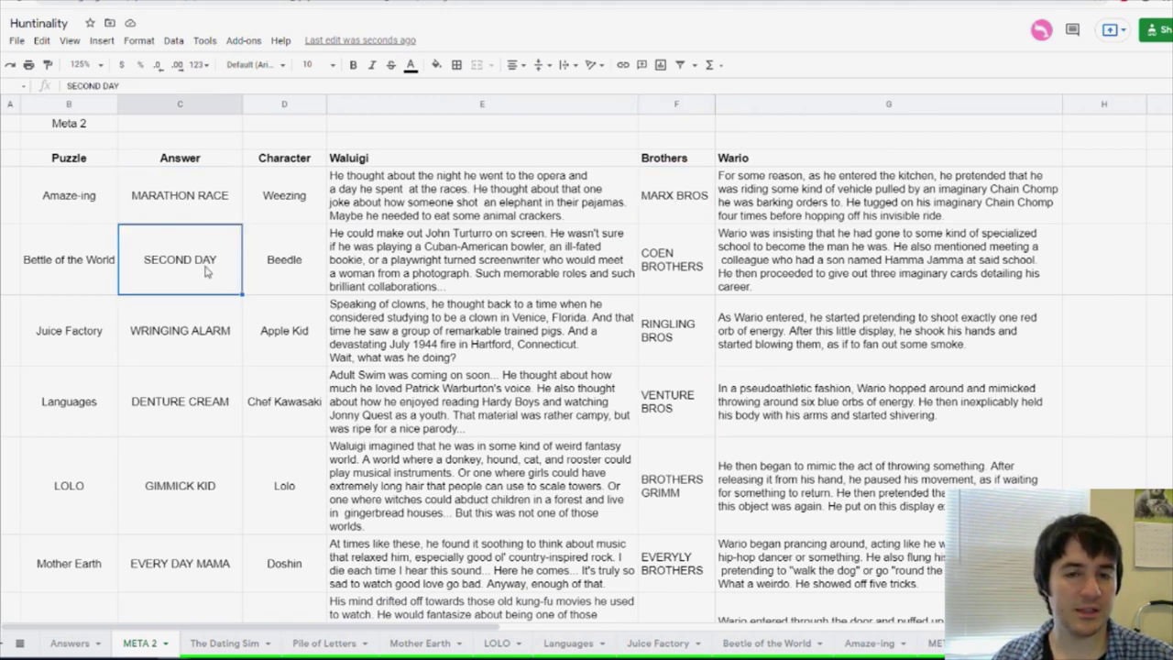
left_click(205, 196)
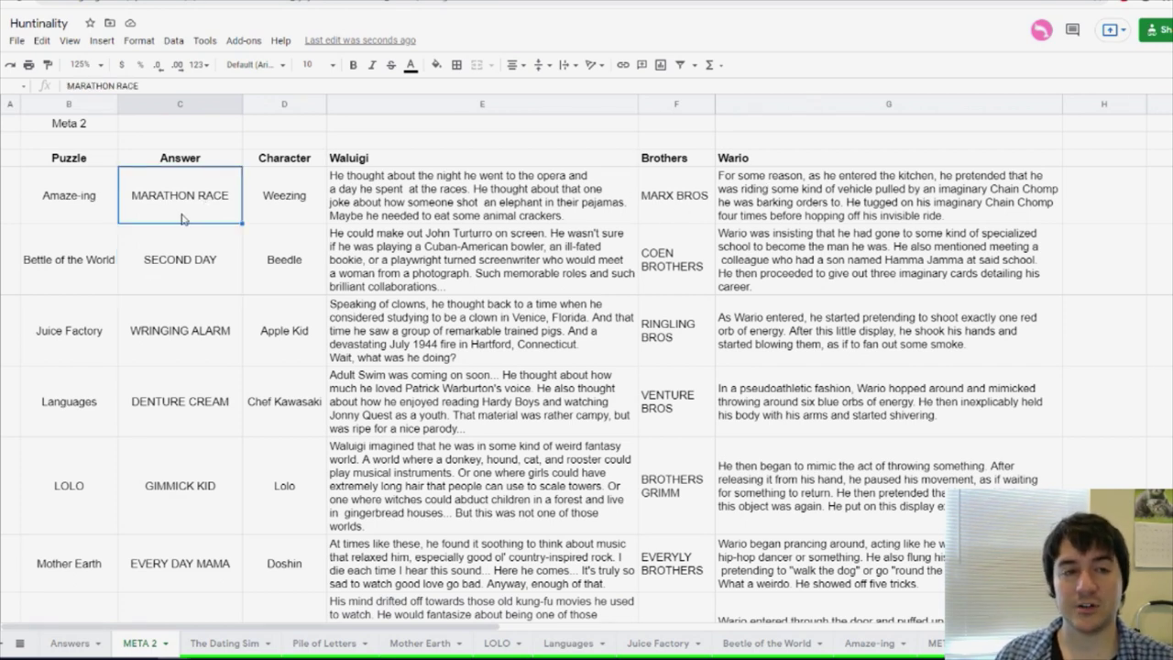
key("ctrl+z")
Enter X for MARX BROS and E for COEN BROTHERS, checking the SECOND DAY answer
type("X")
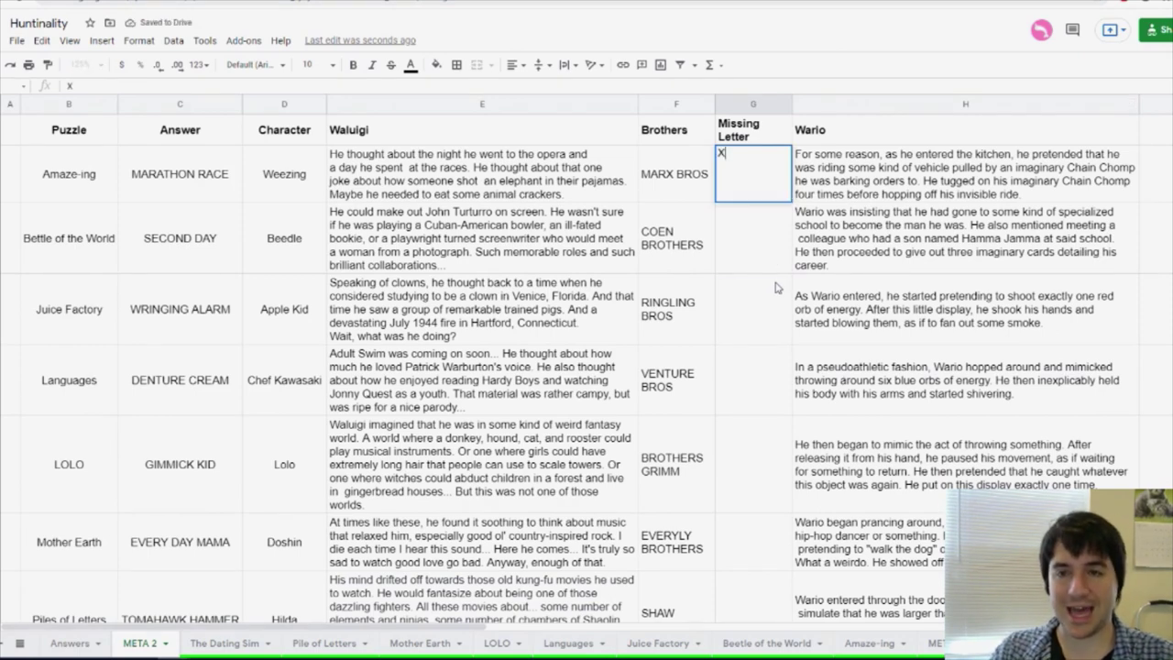
key("Return")
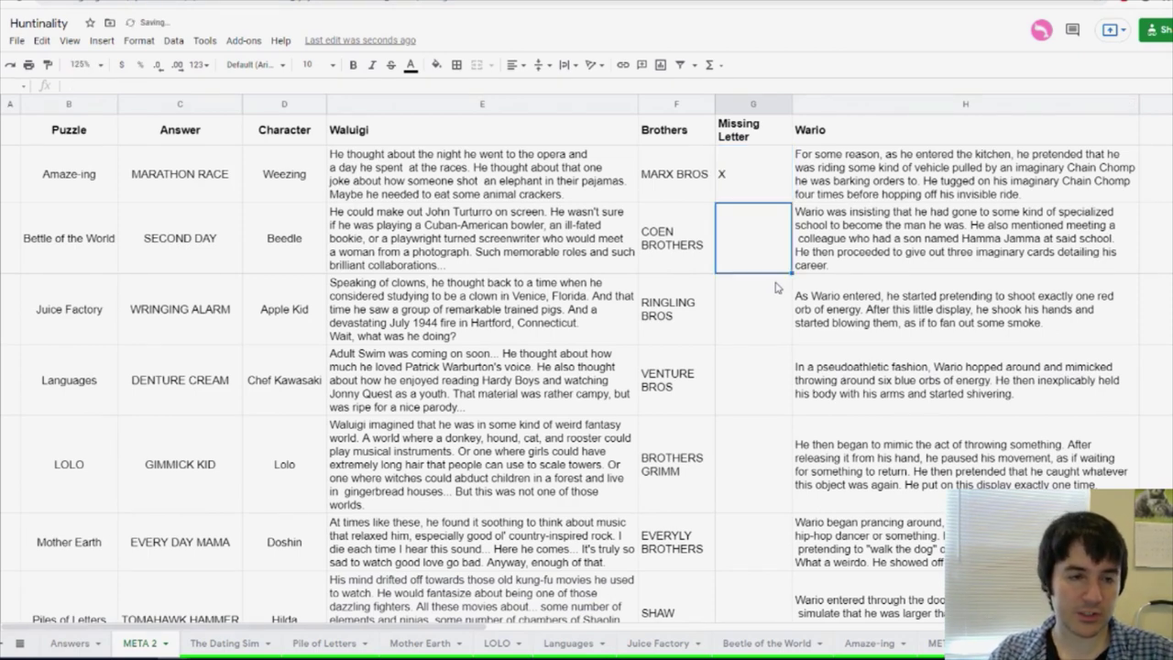
type("E")
key("Return")
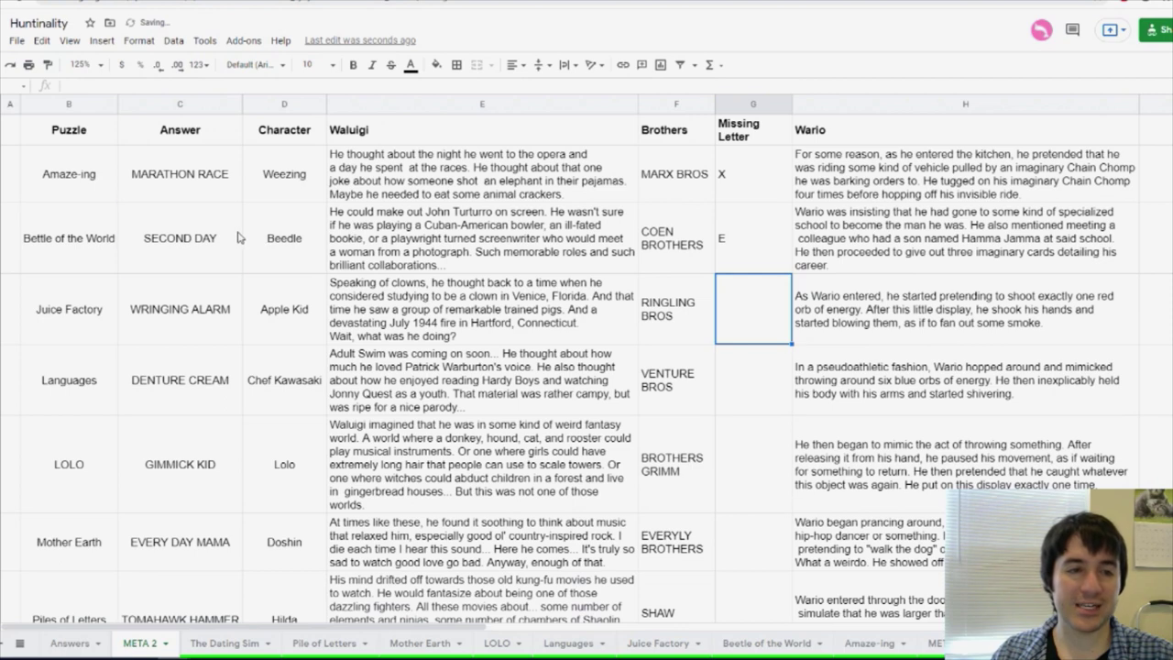
double_click(191, 230)
left_click_drag(158, 210, 184, 210)
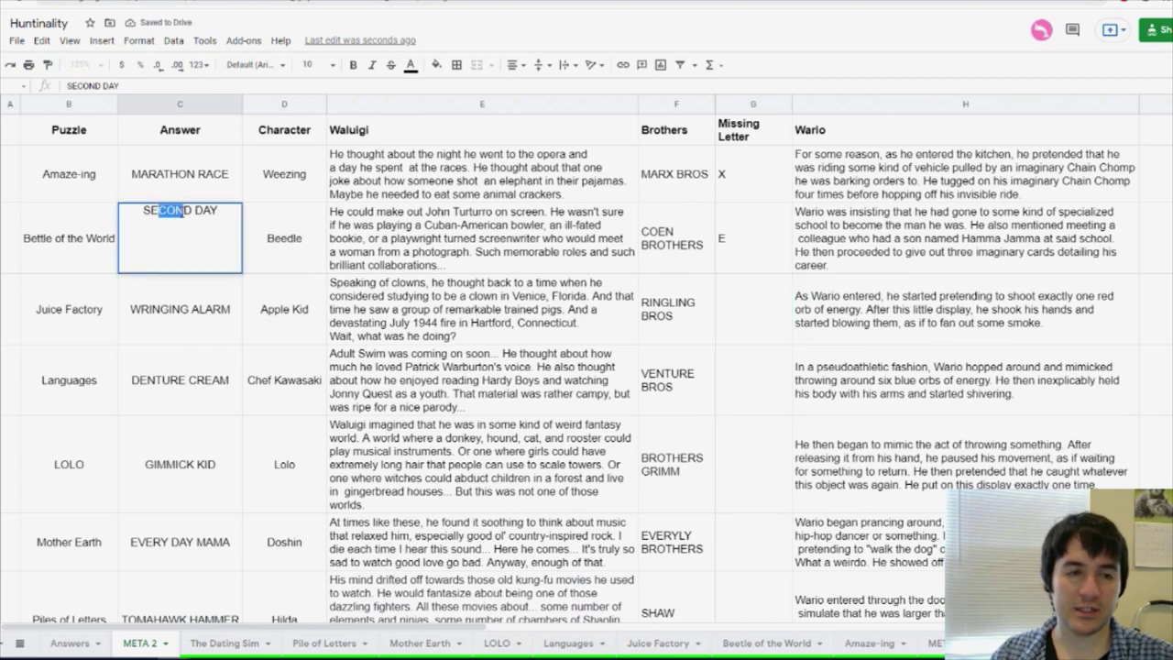
Enter L, V and R for RINGLING BROS, VENTURE BROS and BROTHERS GRIMM
left_click(750, 326)
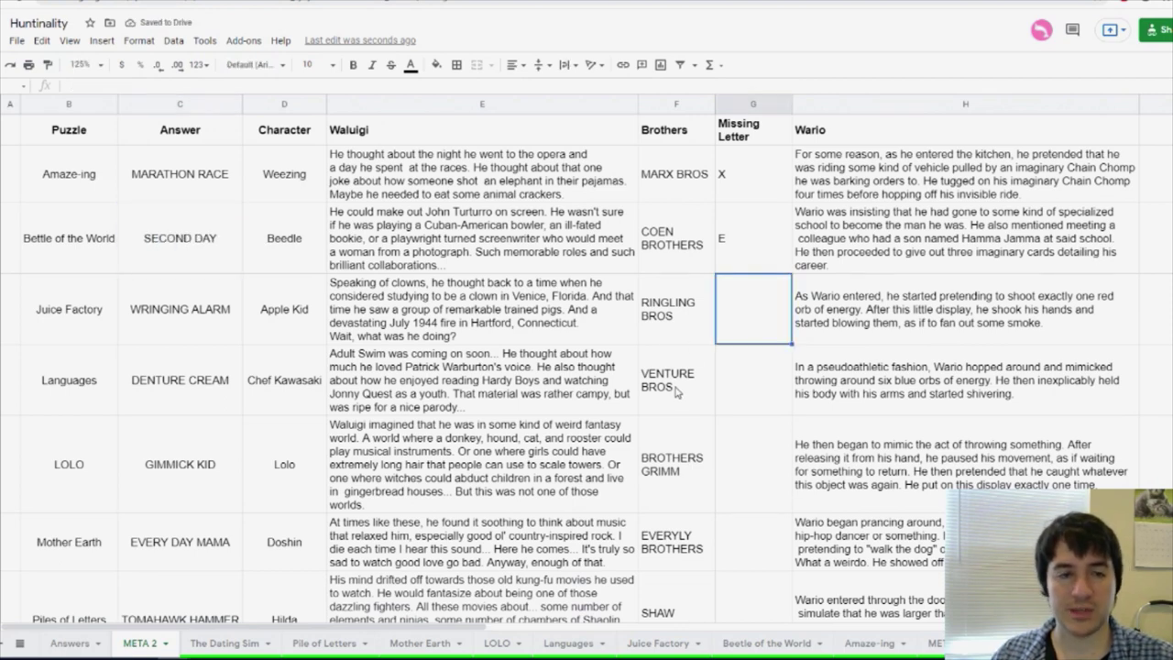
scroll(676, 391, "down", 1)
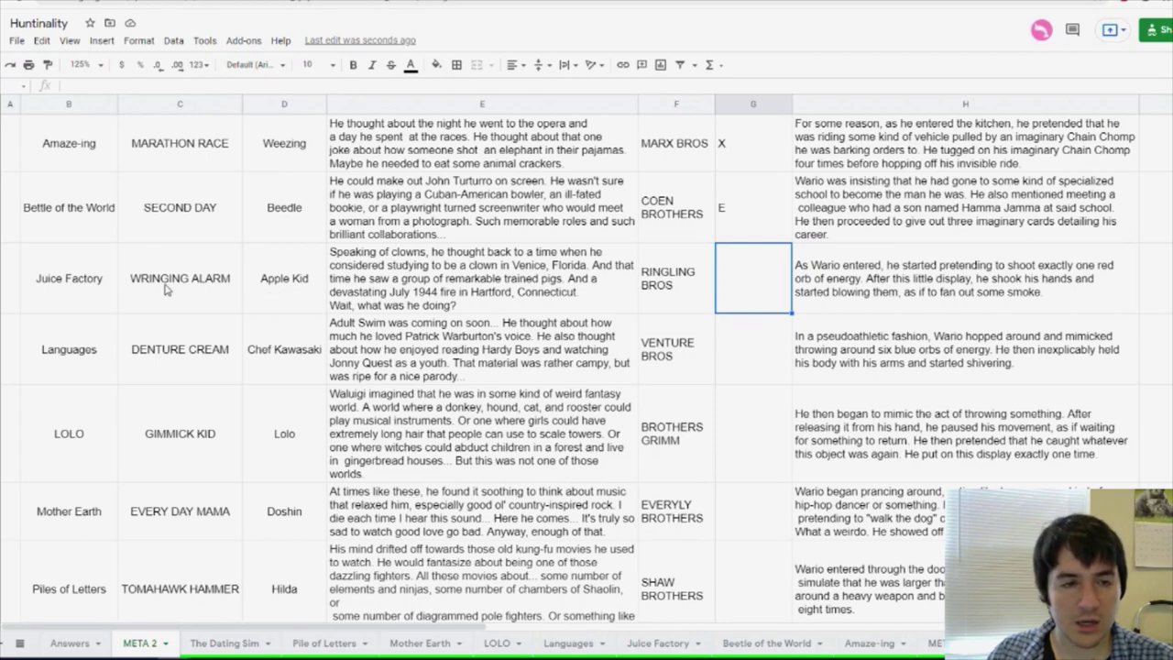
type("L")
key("Return")
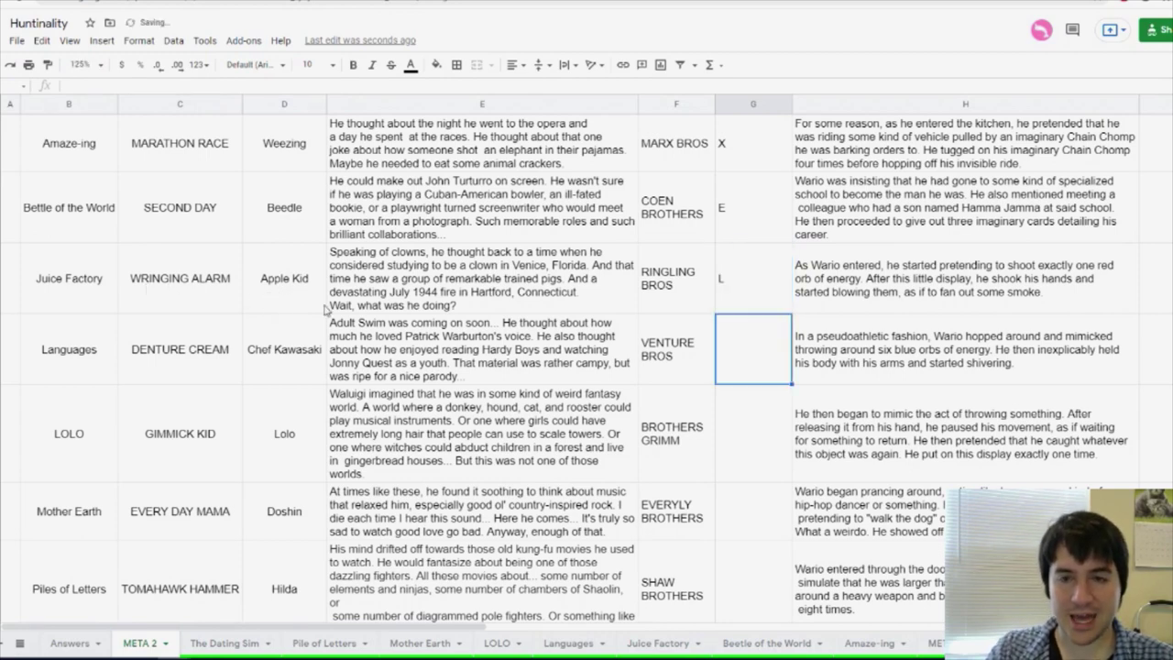
type("V")
key("Return")
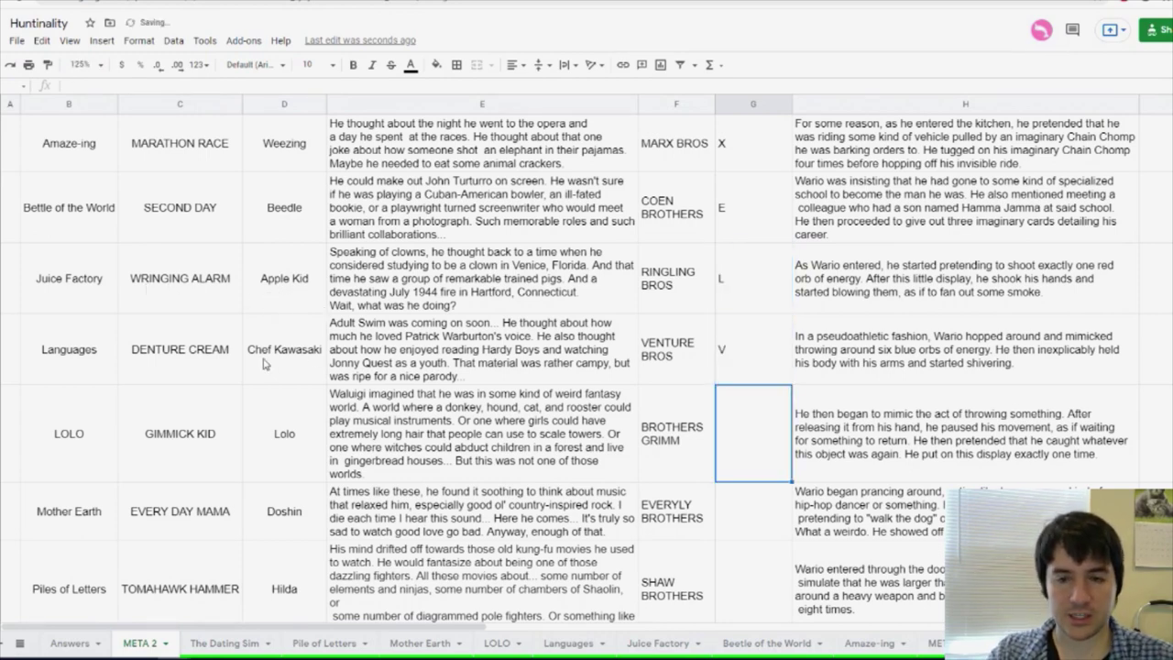
scroll(282, 370, "down", 3)
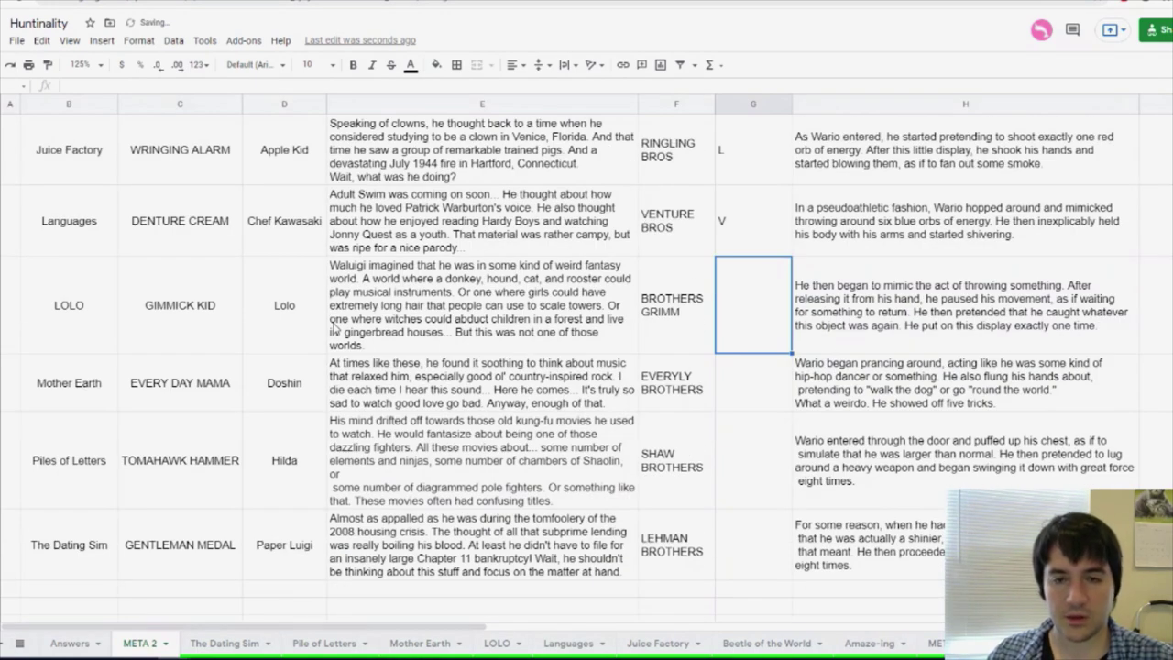
type("R")
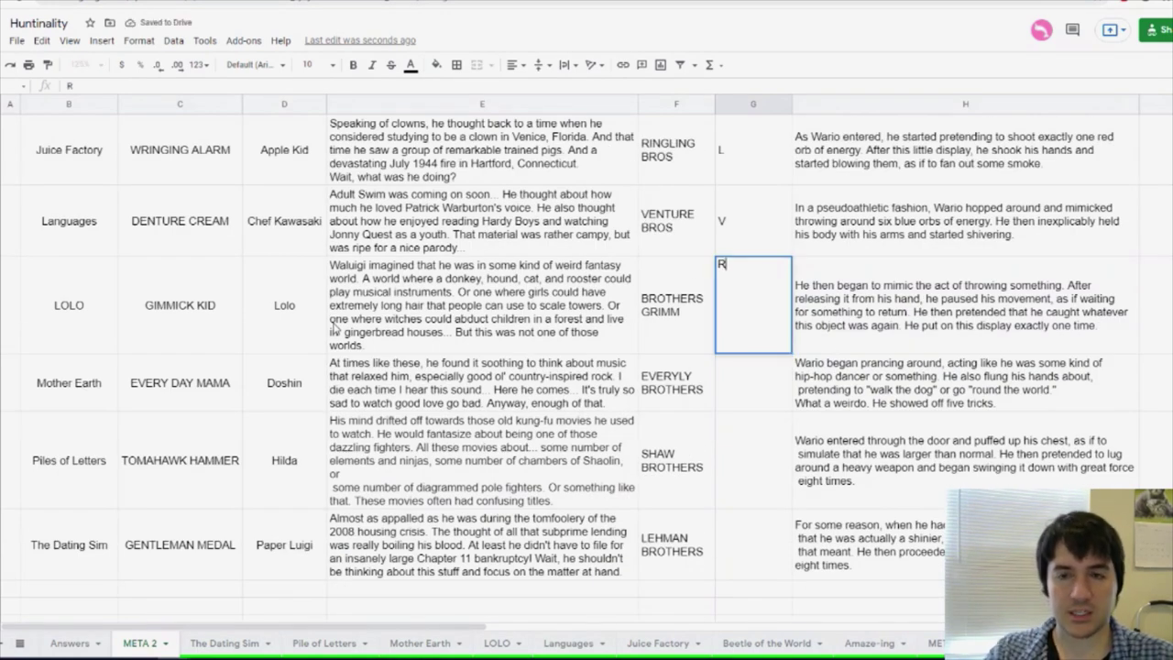
key("Return")
Enter L, S and H for EVERLY BROTHERS, SHAW BROTHERS and LEHMAN BROTHERS
scroll(400, 347, "up", 5)
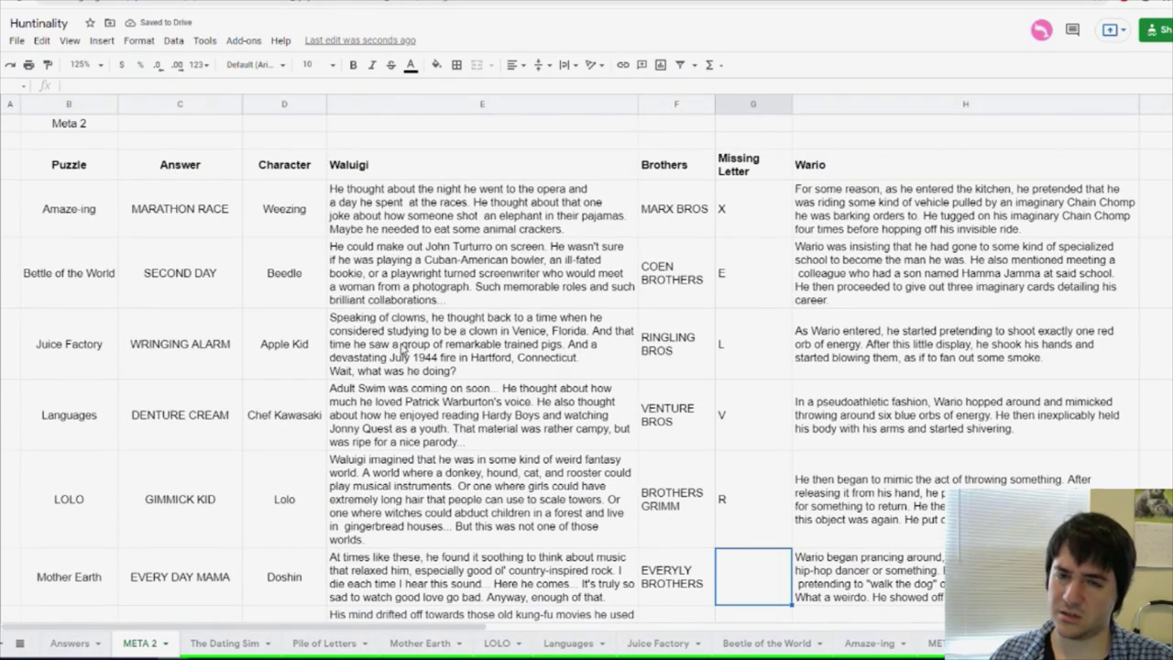
scroll(401, 346, "down", 3)
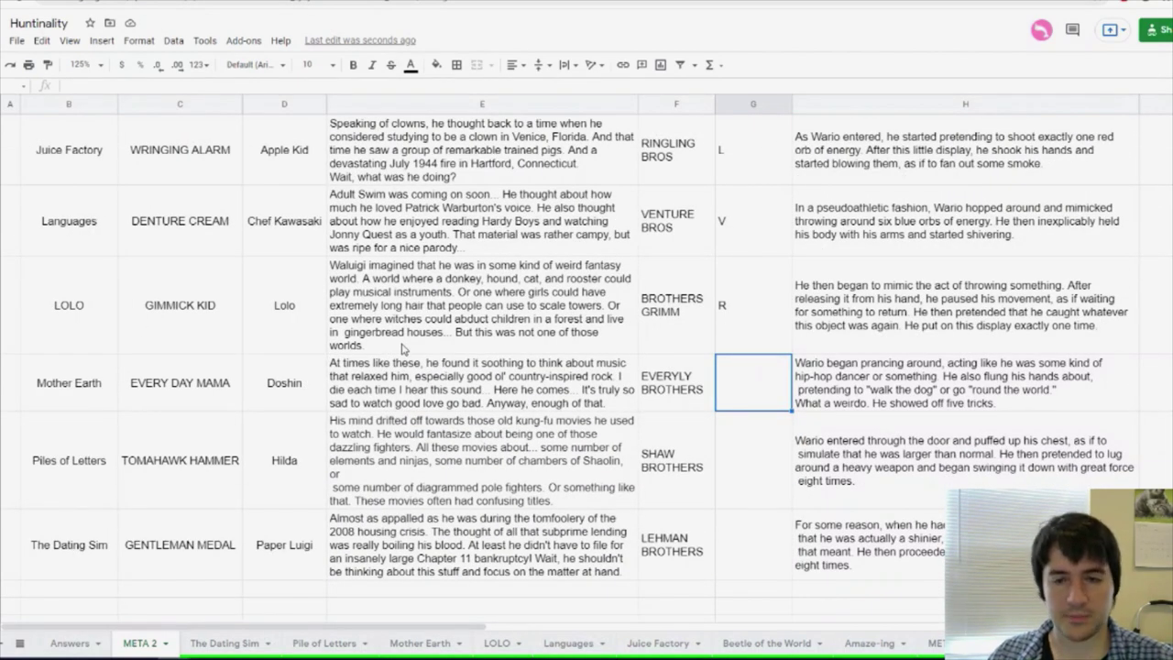
type("L")
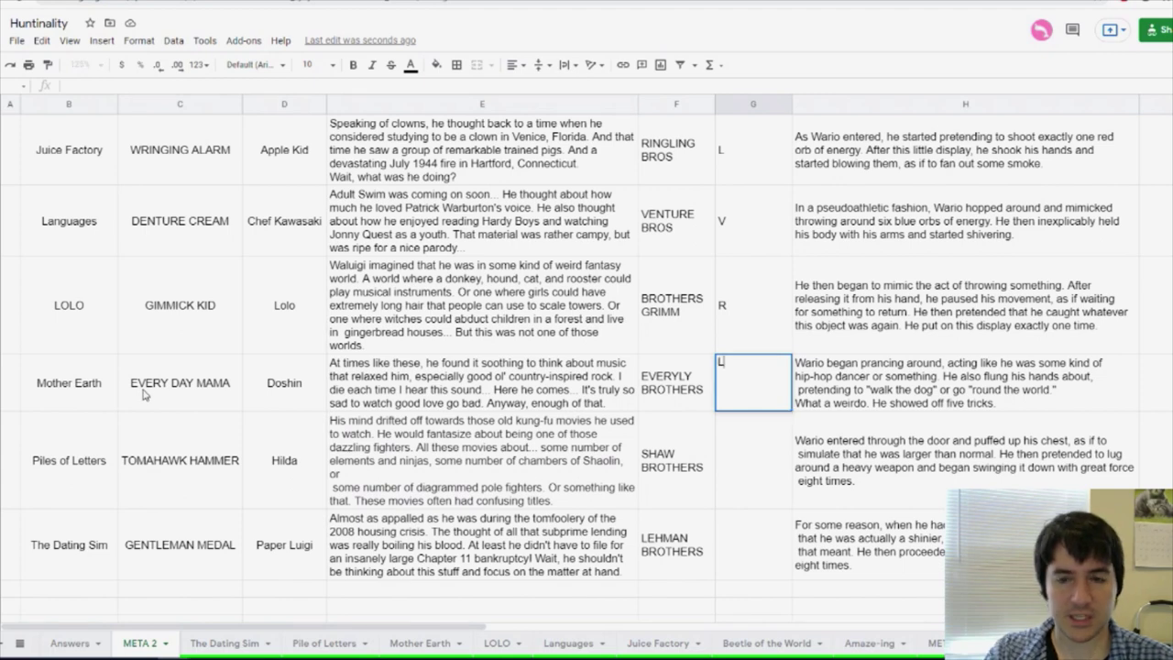
key("Return")
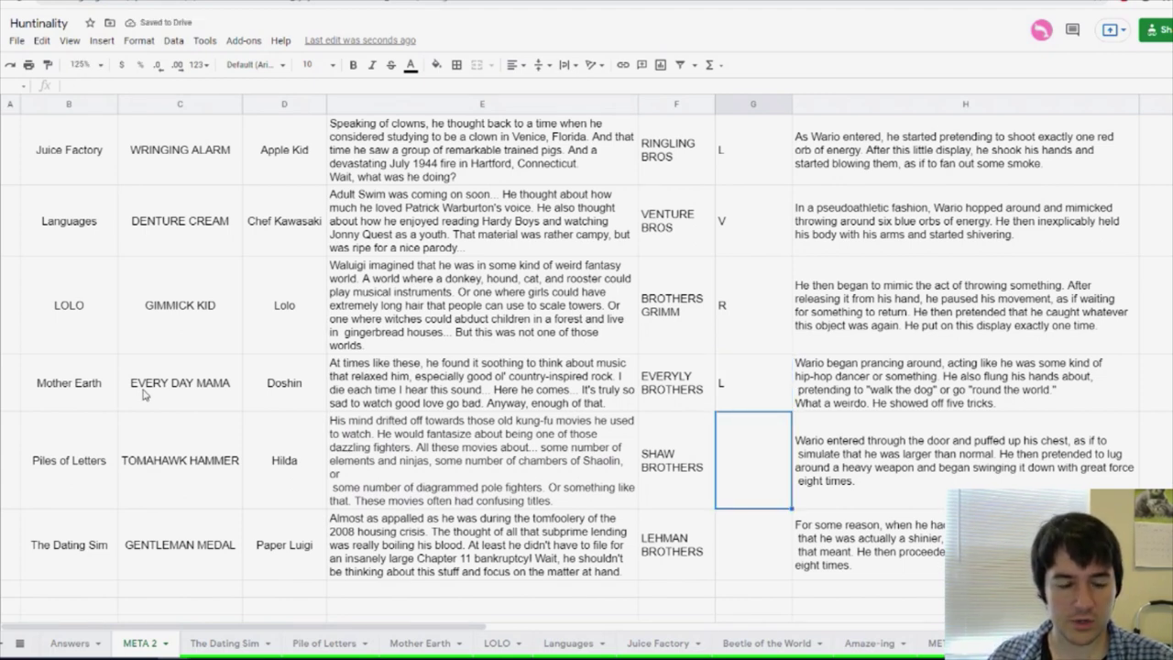
type("S")
key("Return")
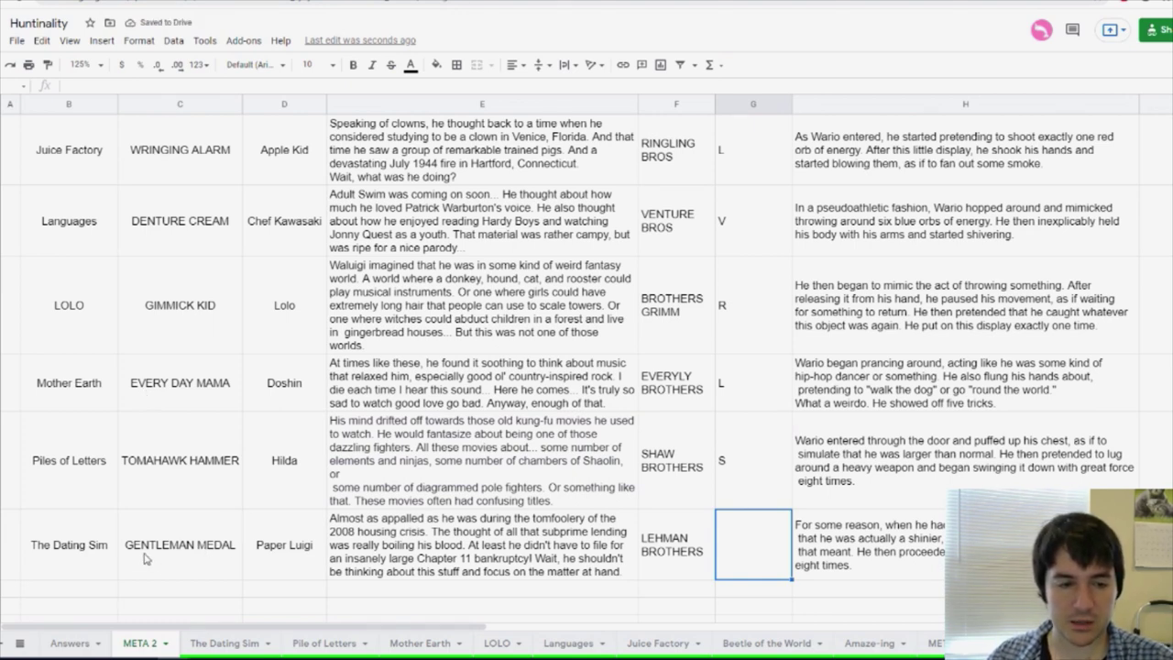
type("H")
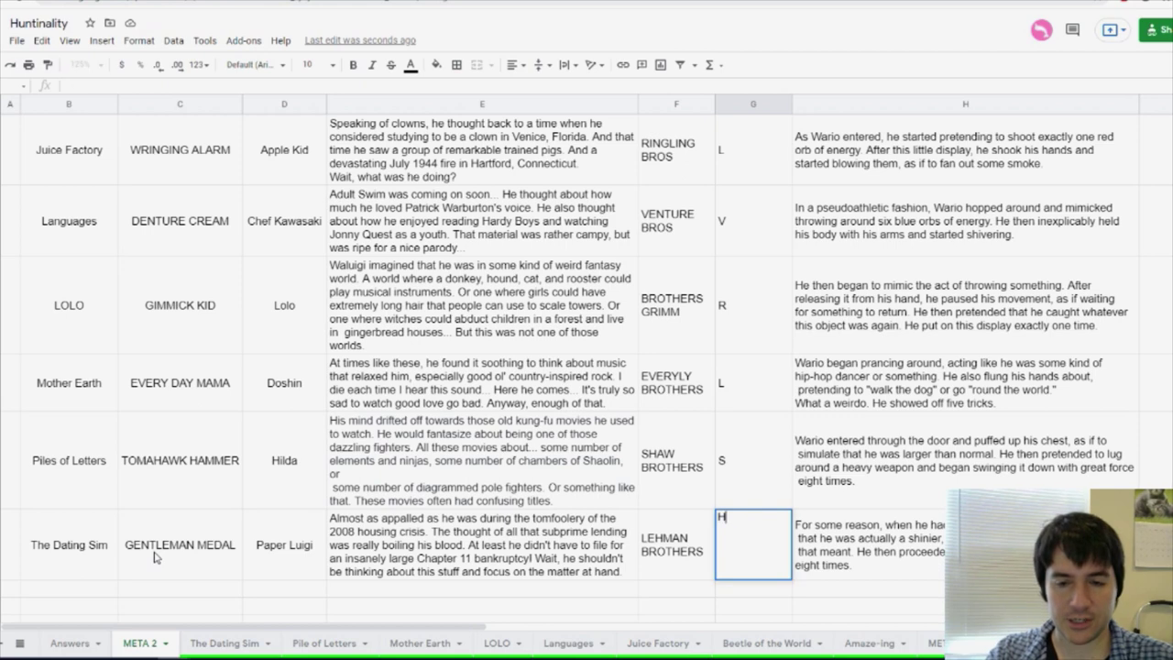
key("Return")
Review the MARX, RINGLING, VENTURE and EVERLY missing letters, then select the whole Missing Letter column
scroll(645, 408, "up", 3)
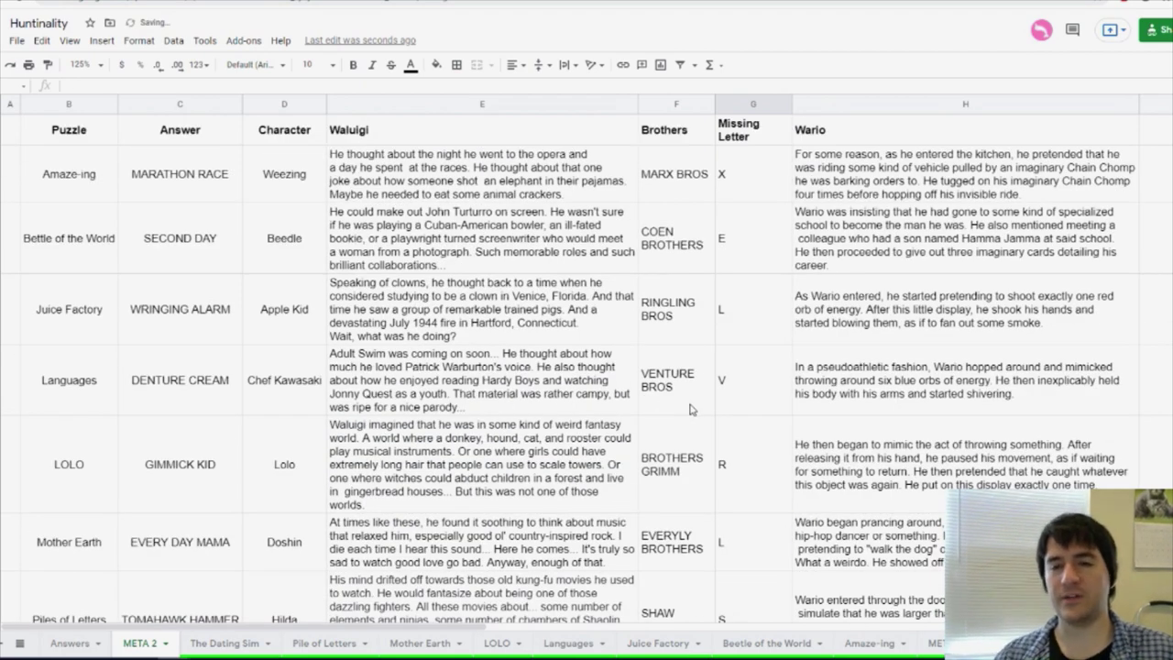
left_click(755, 187)
left_click(750, 325)
left_click(756, 369)
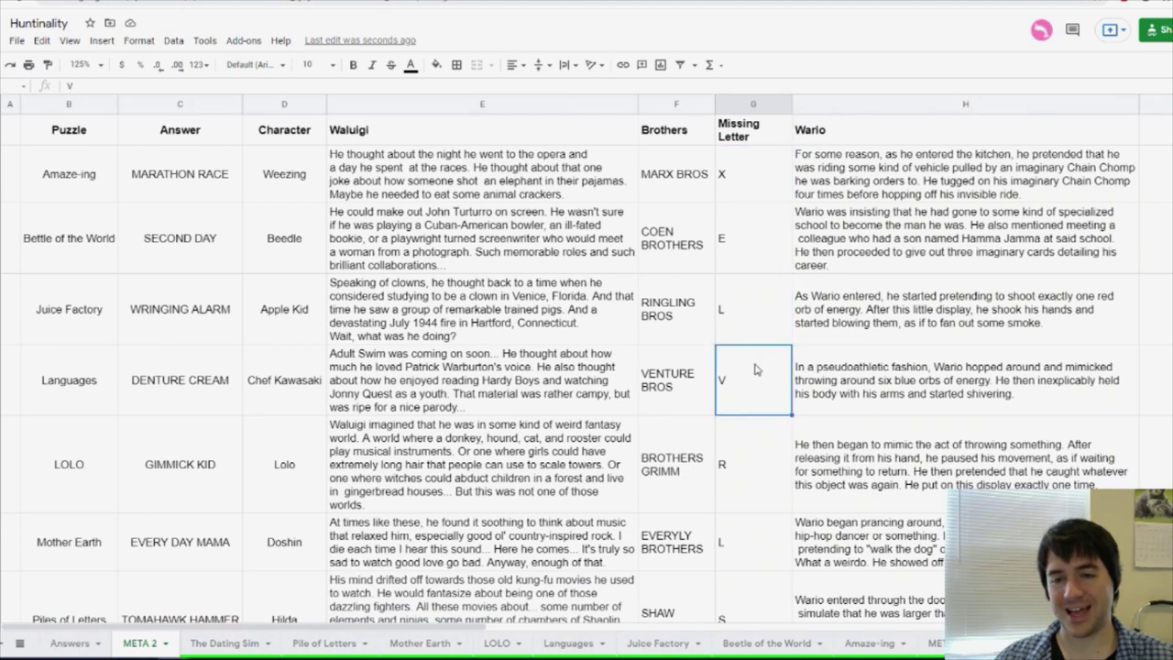
scroll(753, 440, "down", 1)
left_click(745, 514)
scroll(746, 506, "down", 3)
scroll(747, 502, "up", 4)
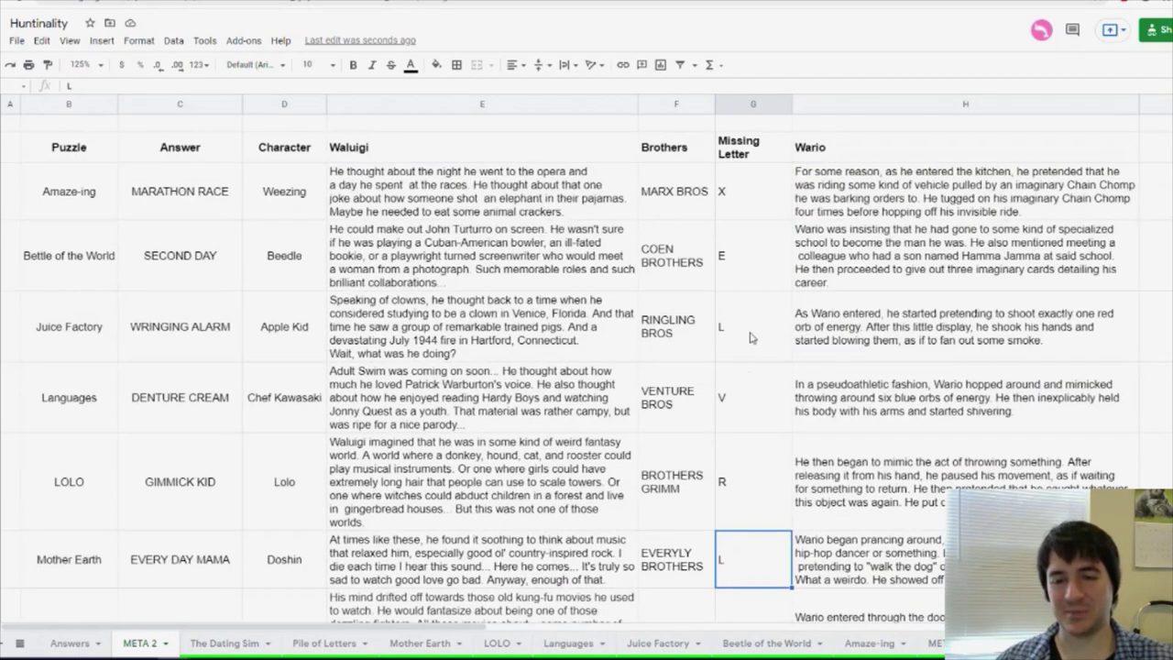
scroll(768, 337, "down", 1)
scroll(770, 337, "up", 1)
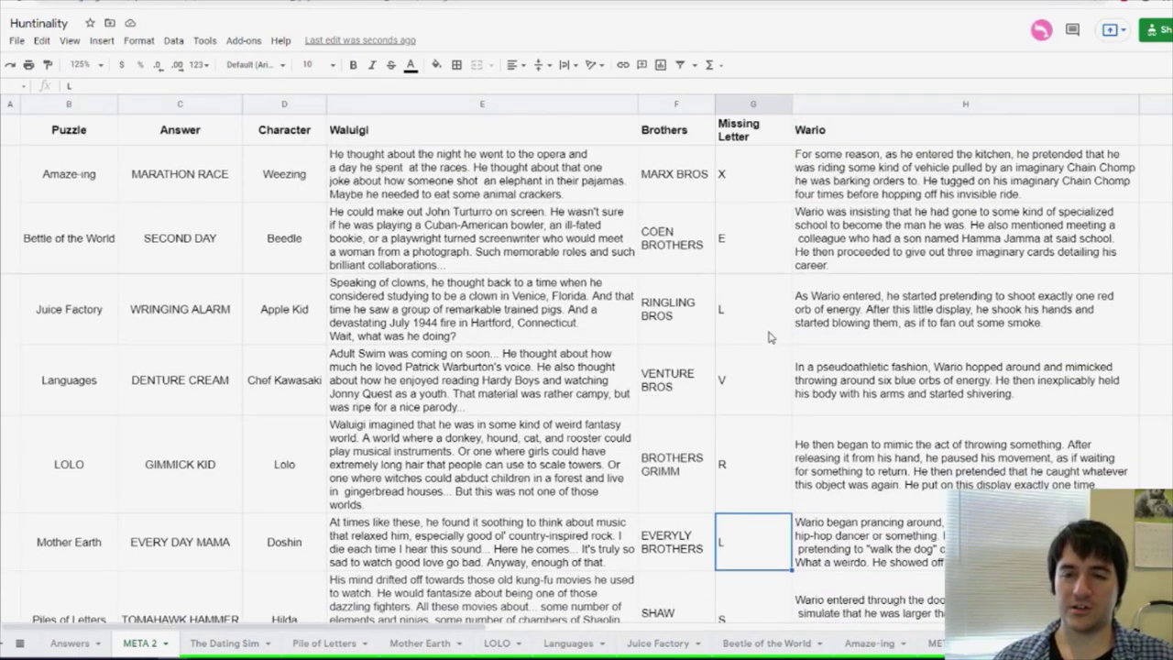
scroll(770, 338, "up", 1)
left_click(754, 103)
Centre-align the letters in the Missing Letter column
left_click(515, 65)
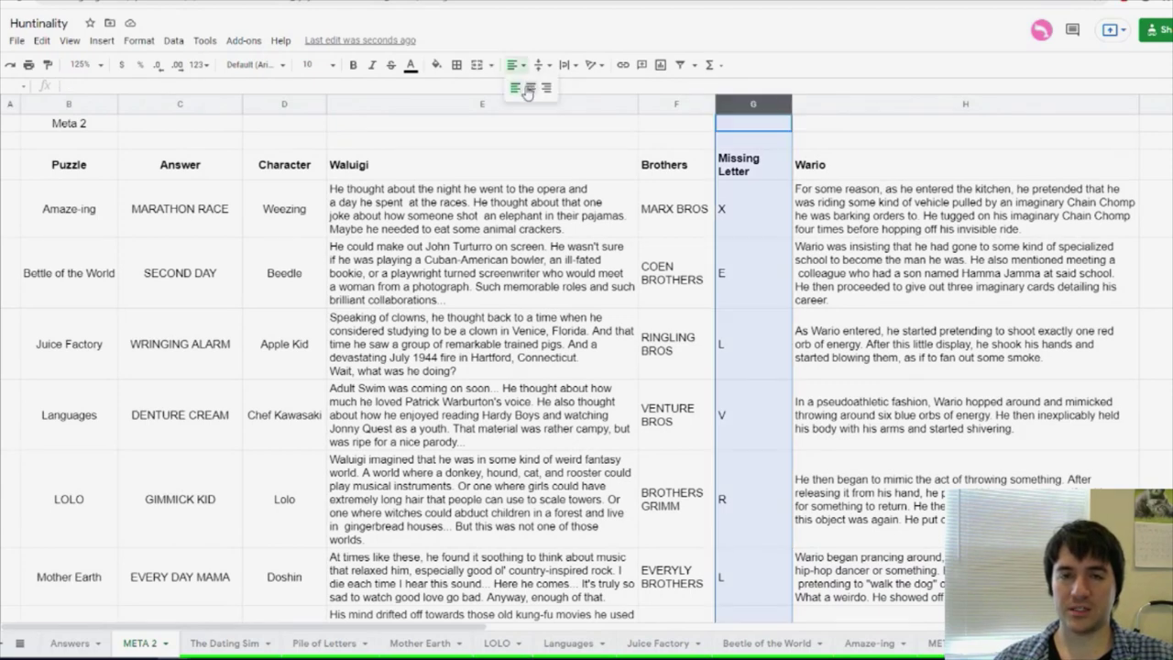
left_click(530, 88)
left_click(776, 365)
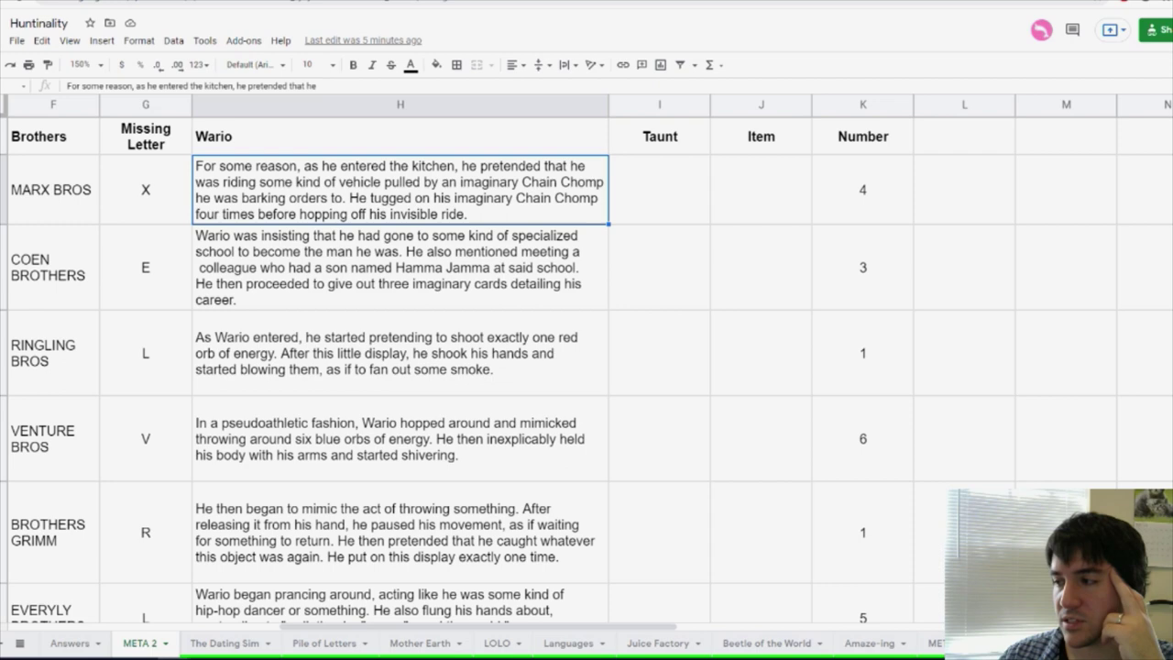
Review the RINGLING BROS, DENTURE CREAM, Chef Kawasaki and Apple Kid row clues
left_click(510, 353)
scroll(586, 367, "left", 4)
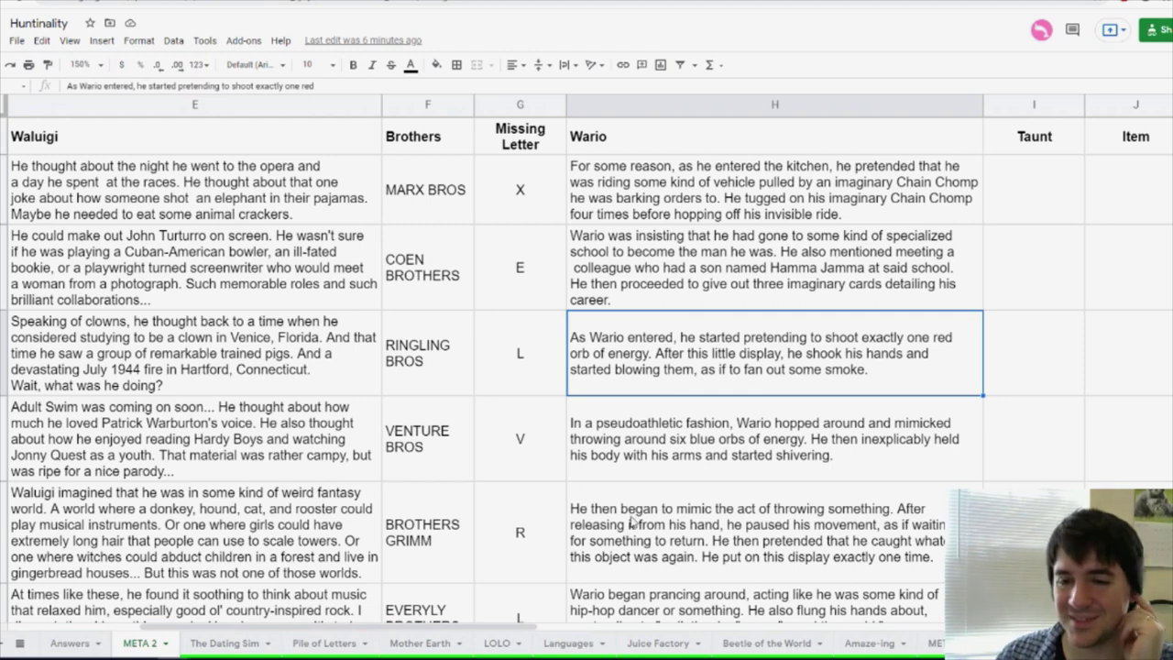
key("Down")
key("Left")
key("Left")
key("Left")
key("Left")
key("Left")
key("Right")
key("Right")
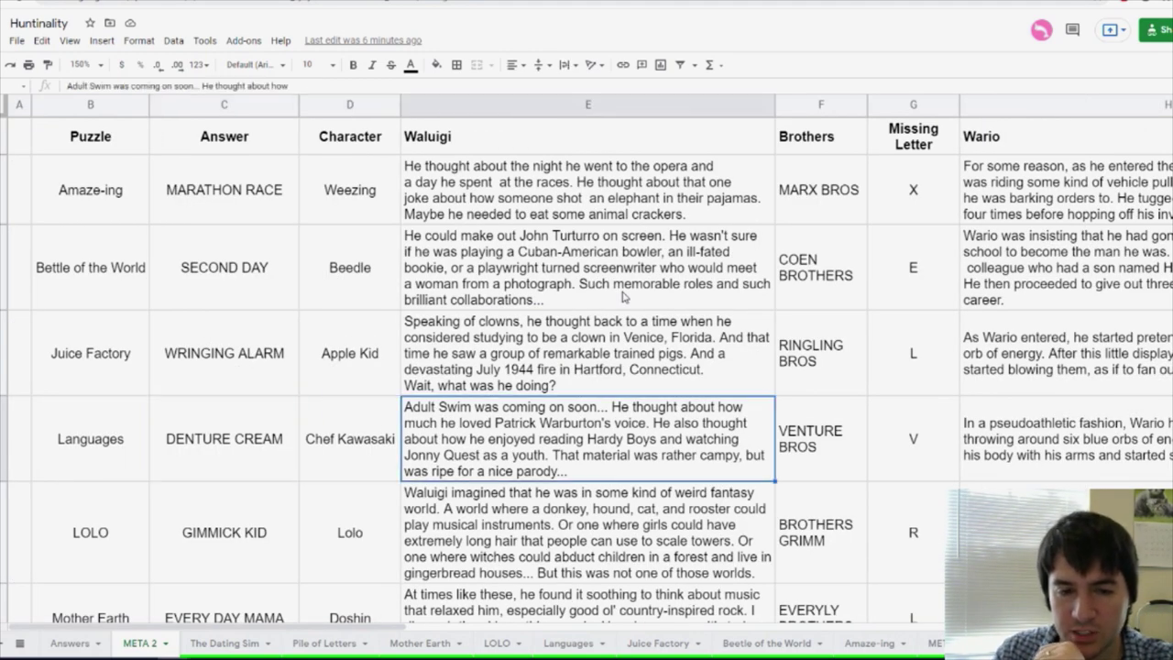
key("Right")
key("Right")
key("Right")
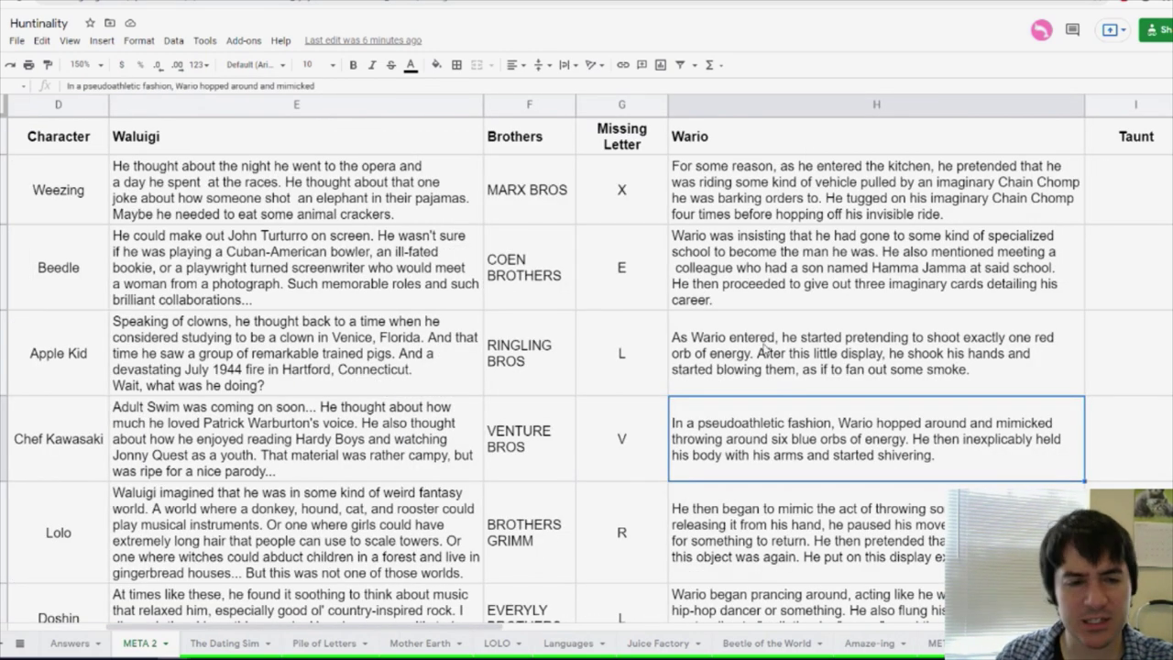
left_click(888, 371)
key("Left")
key("Left")
key("Left")
key("Left")
key("Left")
key("Left")
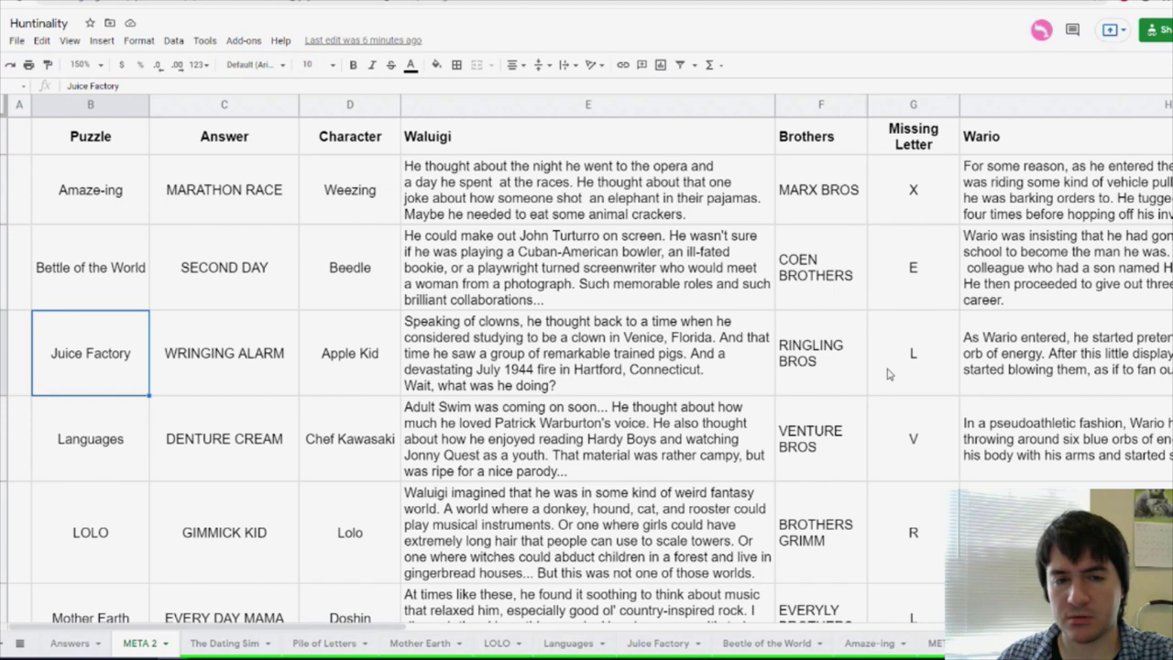
Check the WRINGING ALARM and Lolo row entries, ending on MARATHON RACE's Number 4
left_click(241, 336)
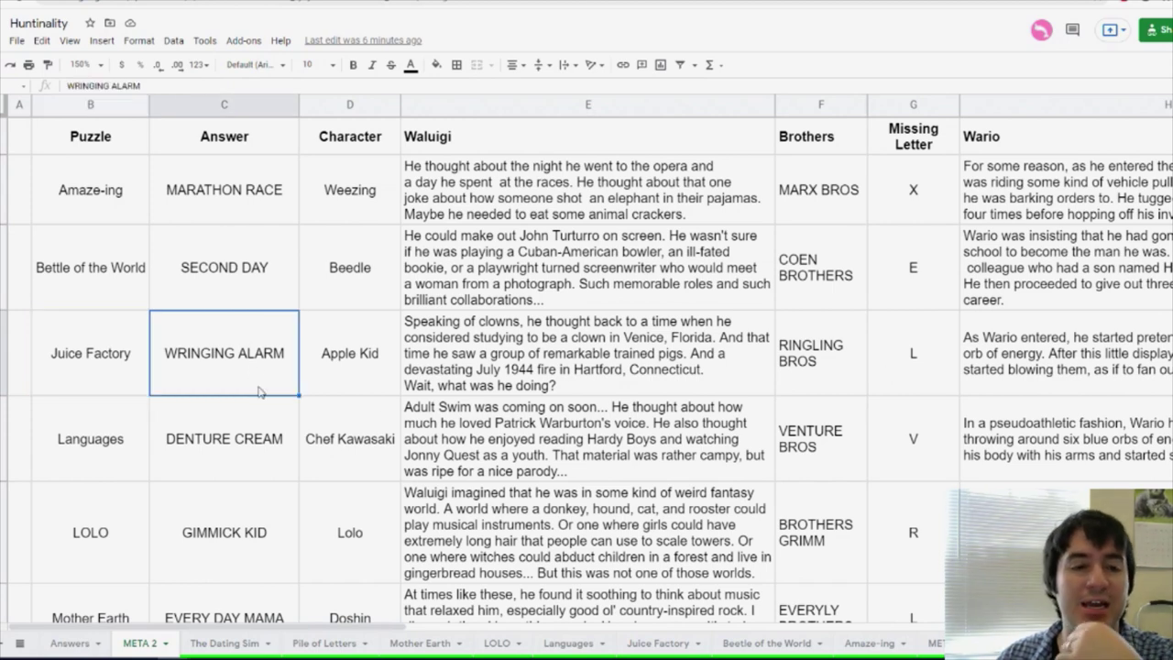
key("Down")
key("Down")
key("Right")
key("Right")
key("Right")
key("Right")
key("Right")
key("Left")
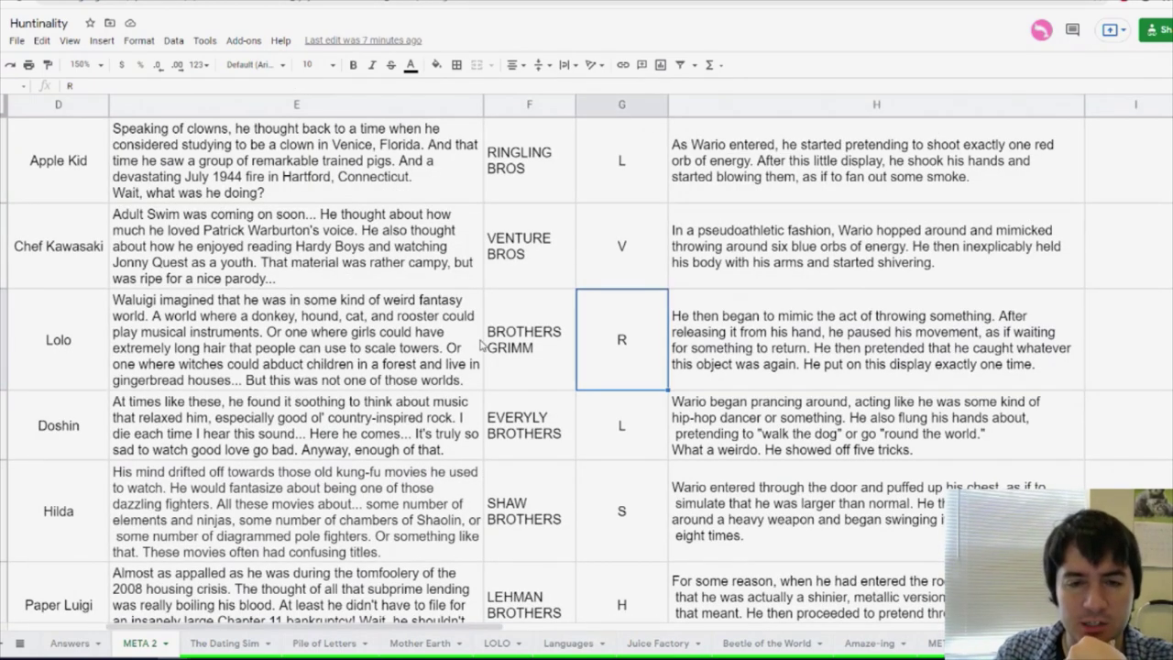
key("Left")
key("Left")
key("Left")
key("Left")
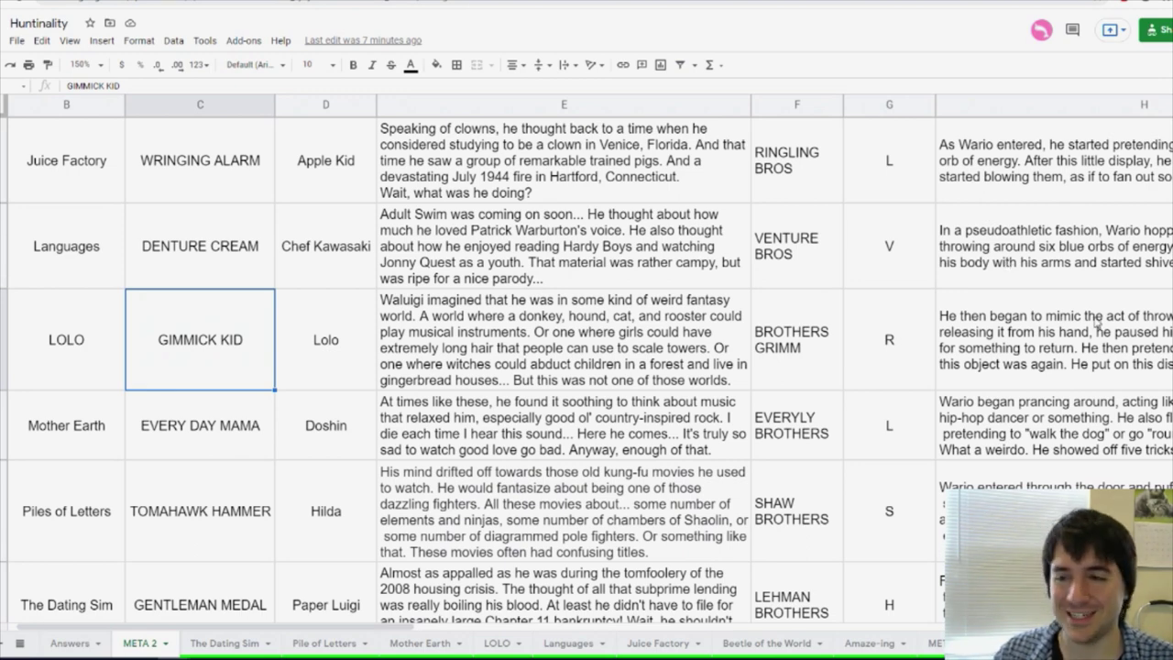
left_click(1099, 323)
left_click(1096, 323)
key("Up")
key("Up")
key("Up")
key("Up")
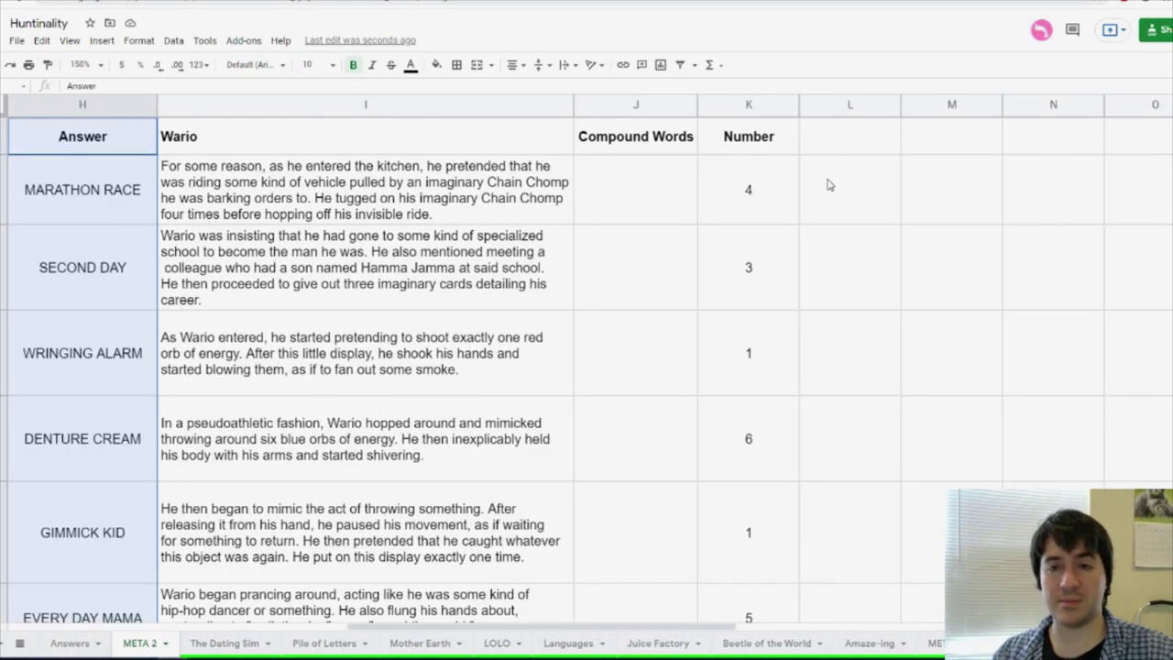
left_click(764, 192)
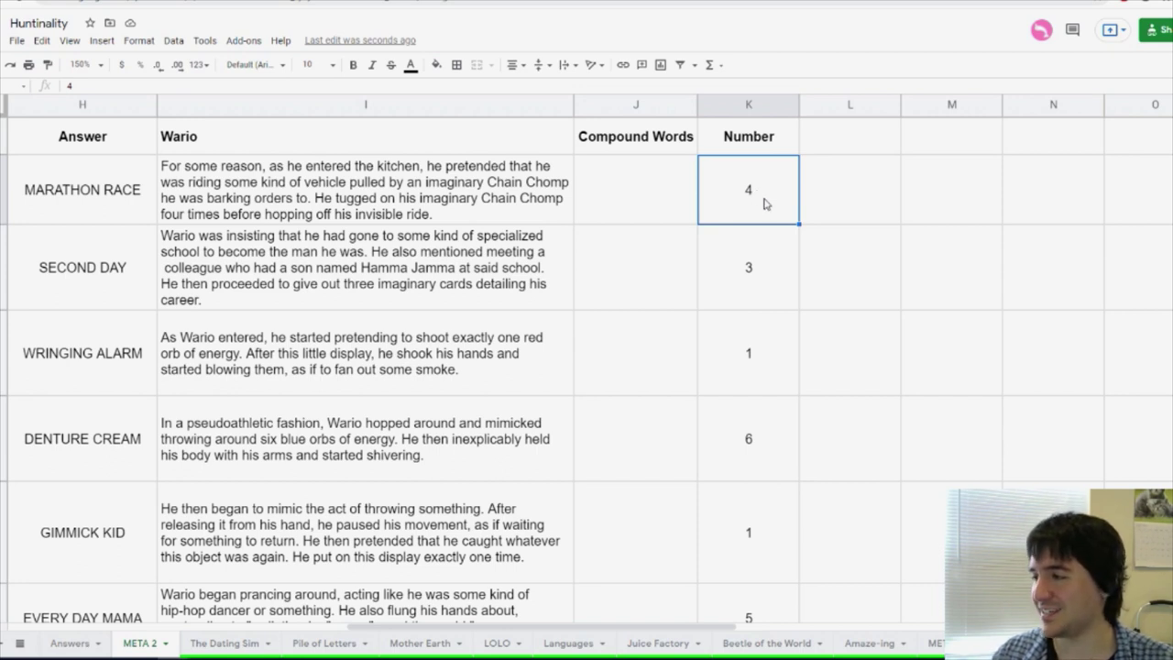
Enter FIRE ALARM and BOOMERANG KID as compound words for WRINGING ALARM and GIMMICK KID
left_click(621, 370)
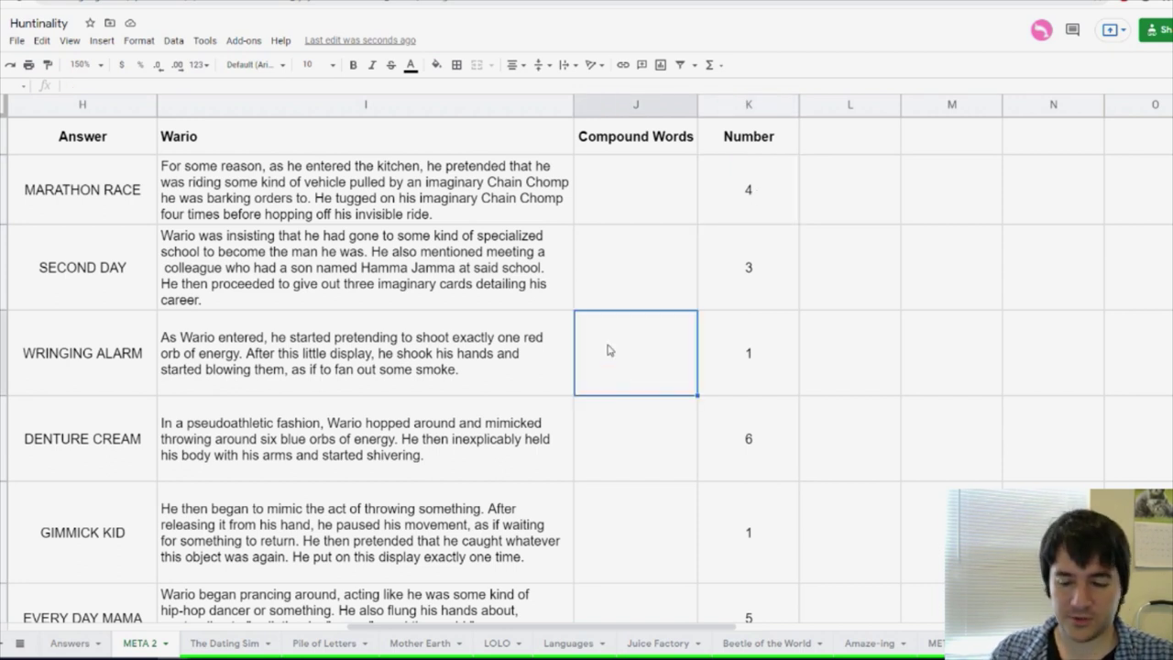
type("FIRE AL")
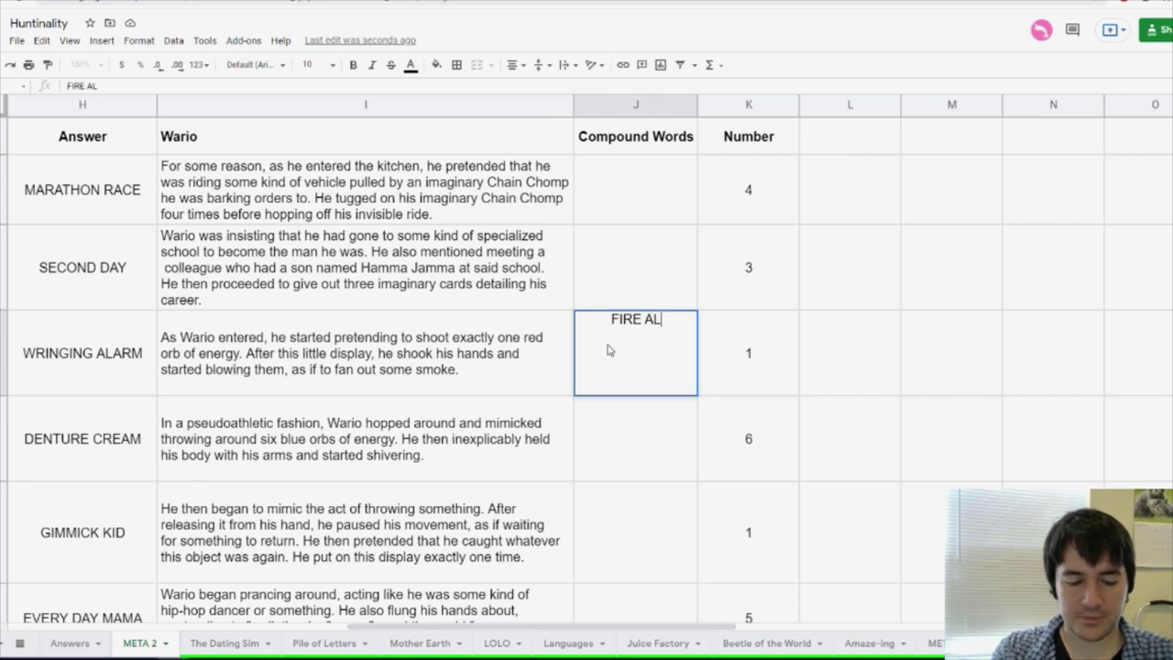
type("ARM")
key("Return")
key("Down")
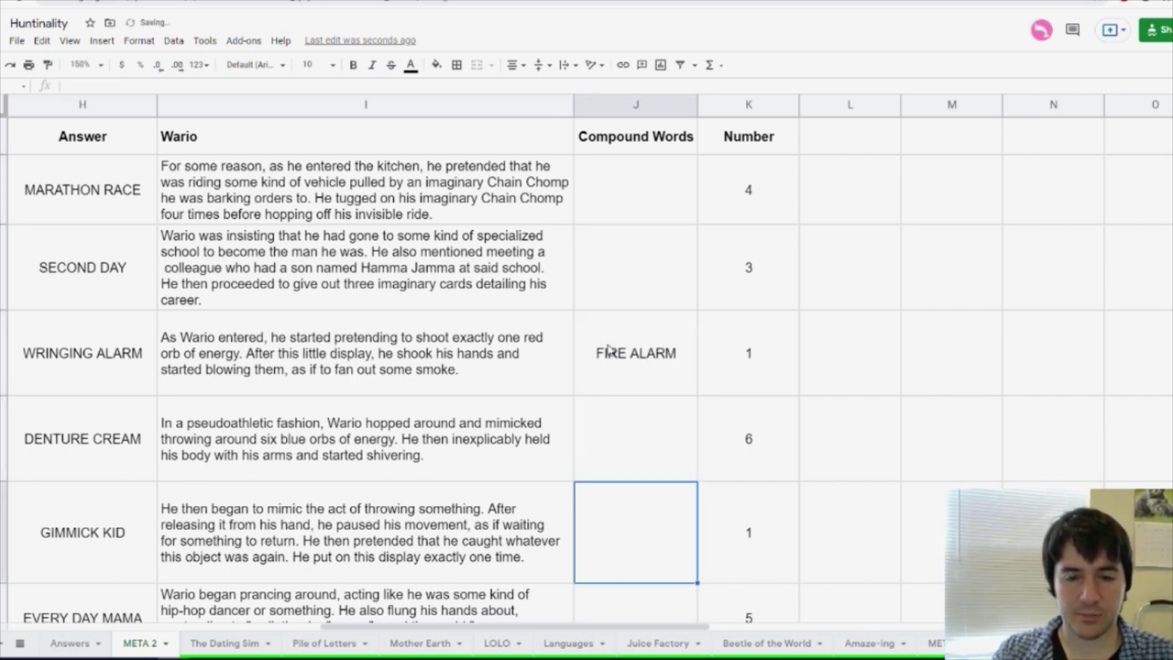
type("BOOMERANG KID")
key("Up")
scroll(616, 488, "up", 1)
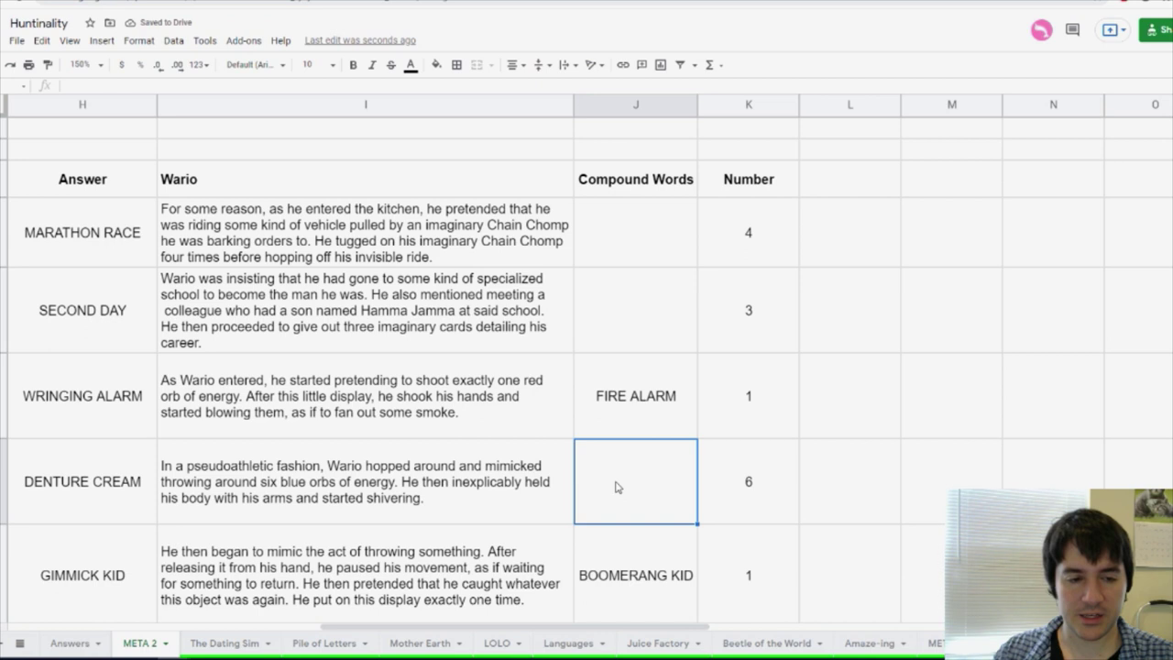
Enter ICE CREAM, then YO YO MA beside the EVERY DAY MAMA answer
type("ICE CREAM")
scroll(632, 412, "down", 3)
left_click(639, 354)
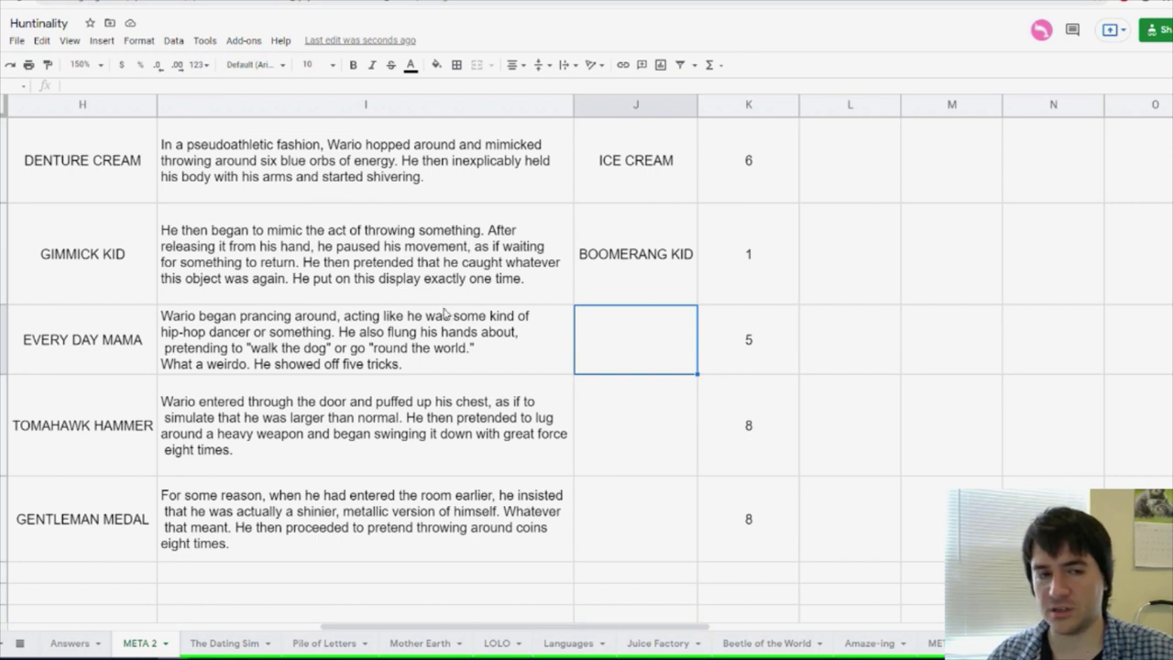
left_click(91, 344)
left_click(601, 345)
left_click(642, 241)
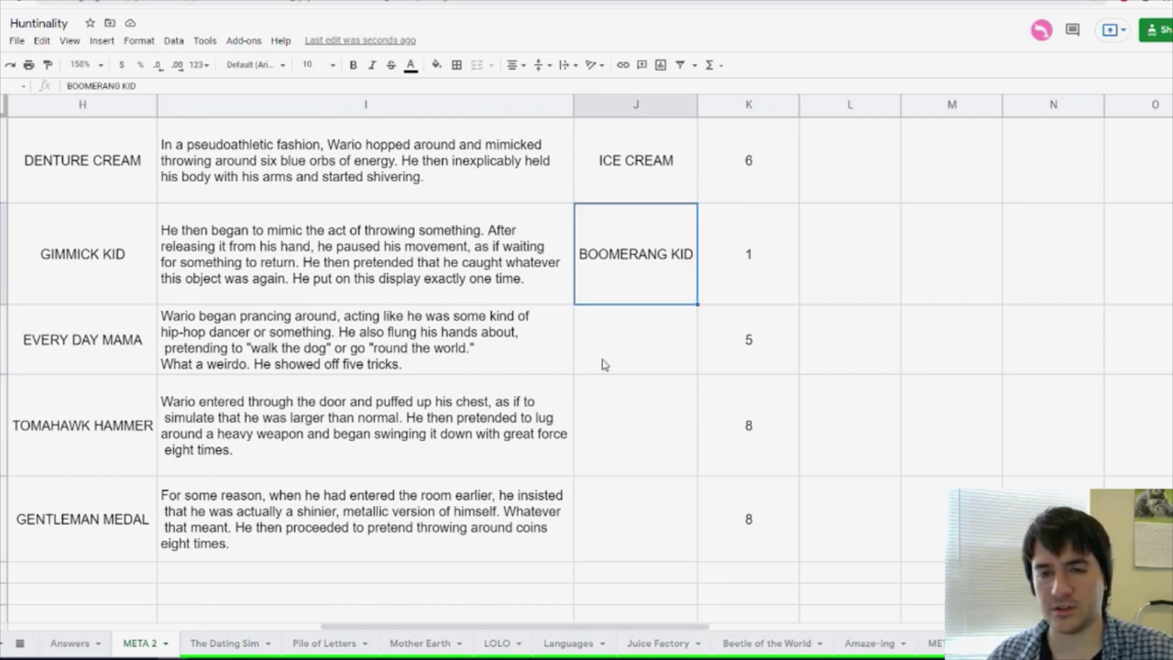
left_click(605, 363)
type("YO YO MA")
key("Left")
key("Left")
Set the sheet zoom to 100% and consult the Apple Kid puzzle page
scroll(679, 430, "up", 4)
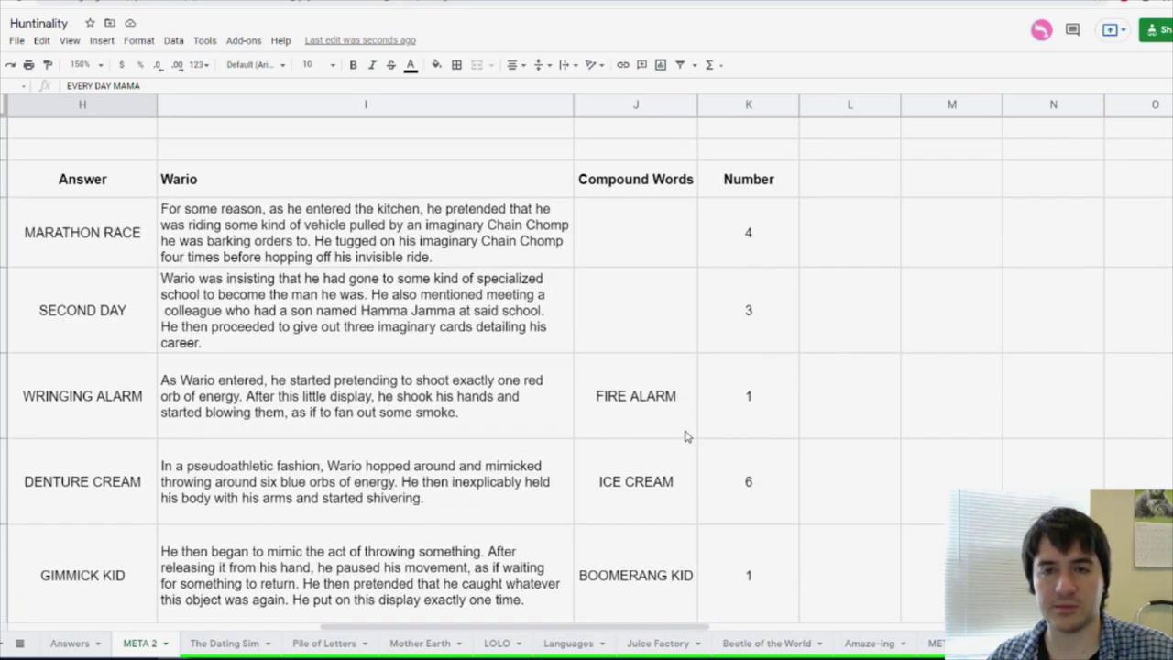
left_click(596, 261)
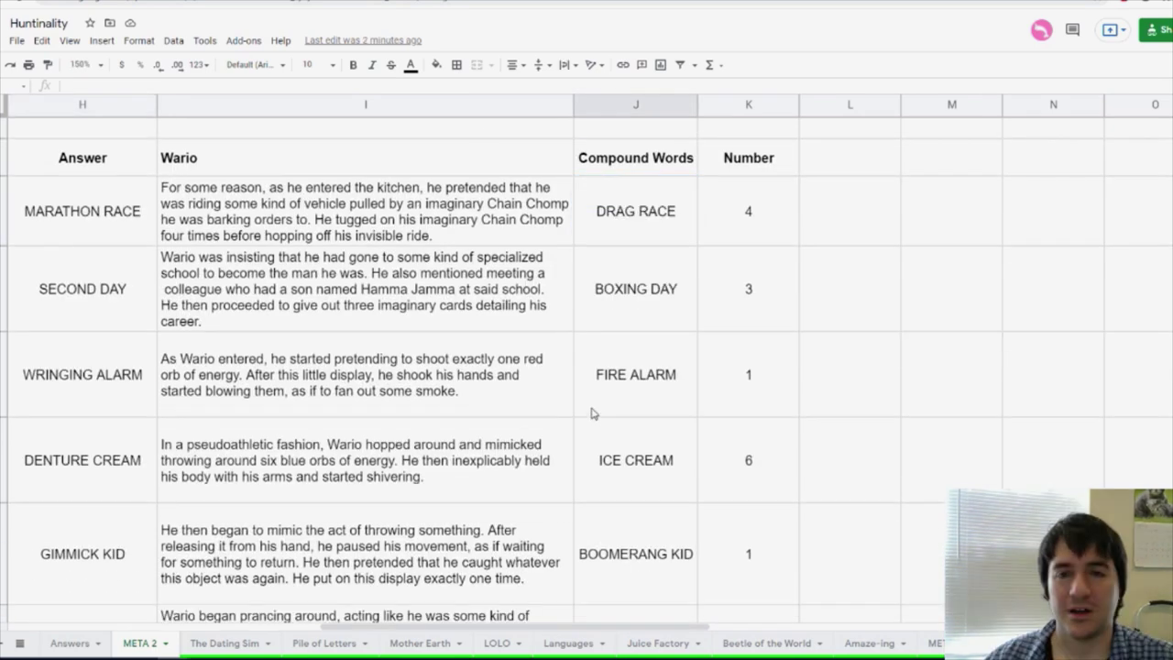
scroll(537, 380, "down", 3)
left_click(92, 65)
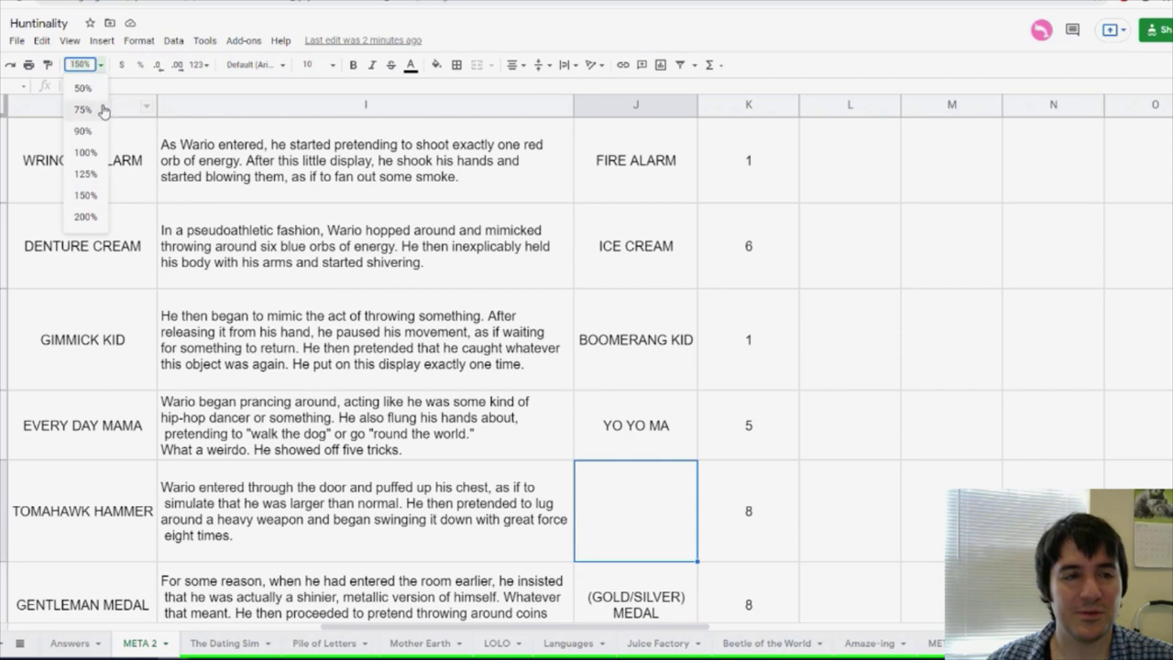
left_click(91, 152)
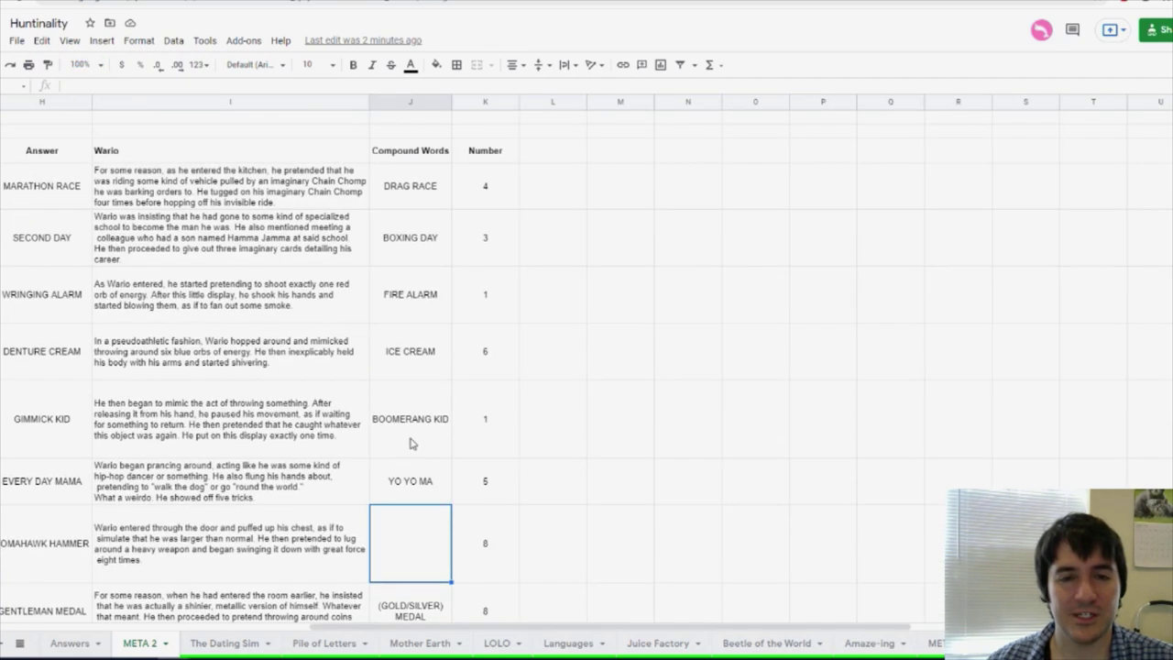
left_click_drag(523, 629, 366, 628)
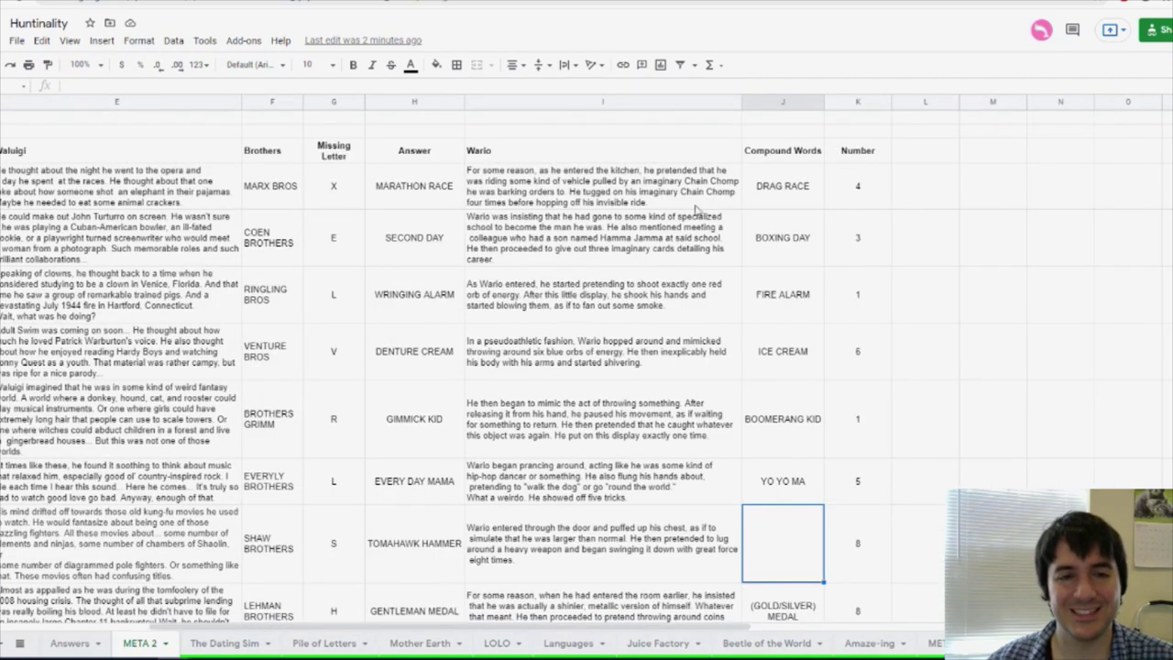
key("ctrl+Tab")
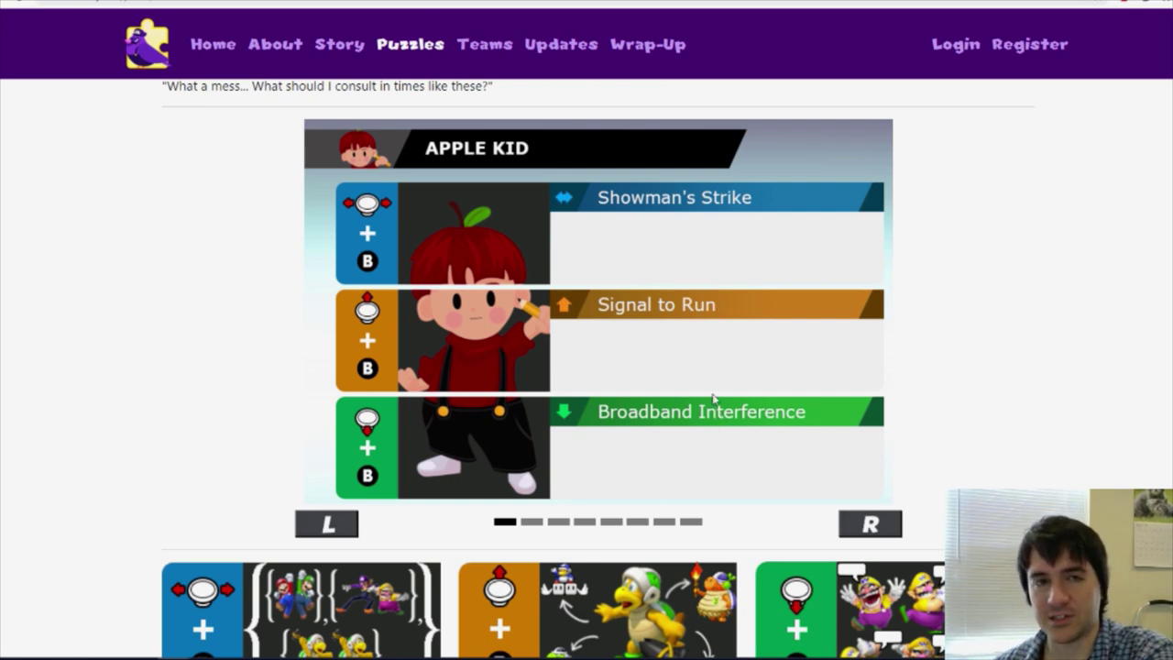
key("ctrl+shift+Tab")
Enter SHOWMAN'S STRIKE and BROODING SIGH as moves and auto-fit the RL Move column
type("SHOWMAN'S STRIKE")
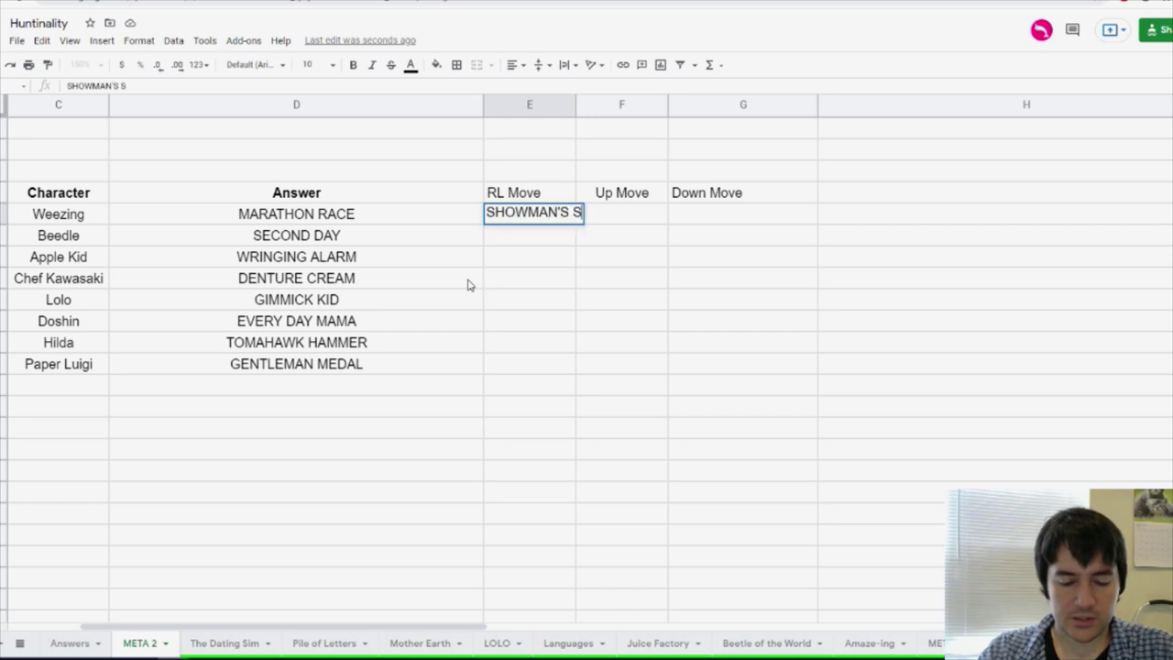
key("Return")
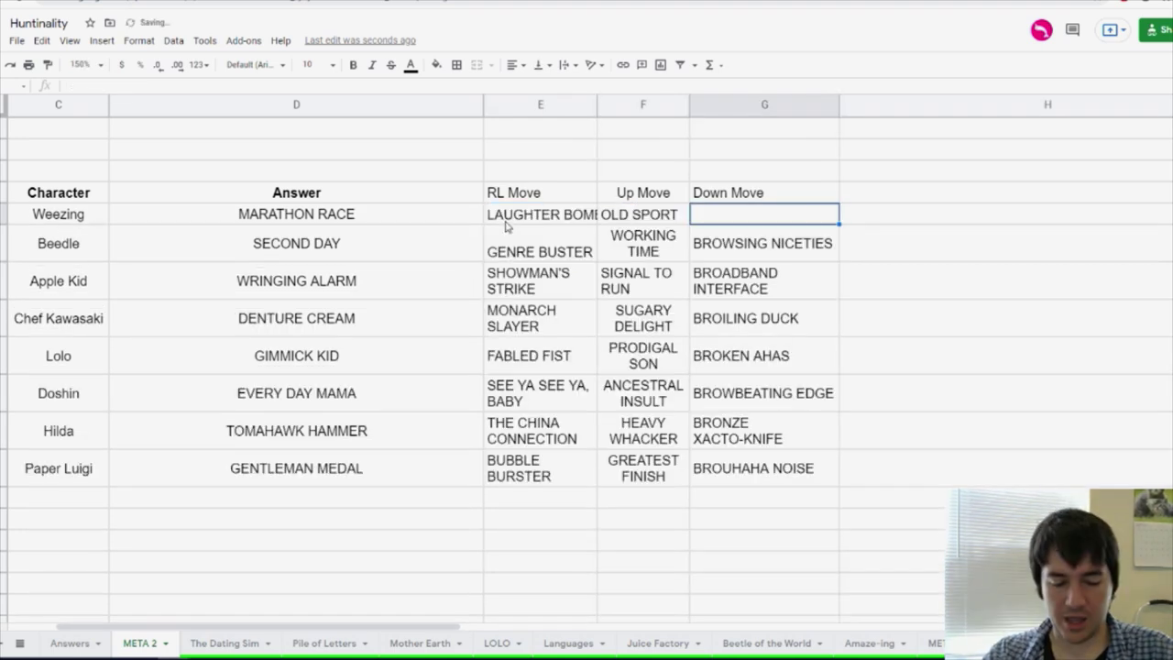
type("BROODING SIGH")
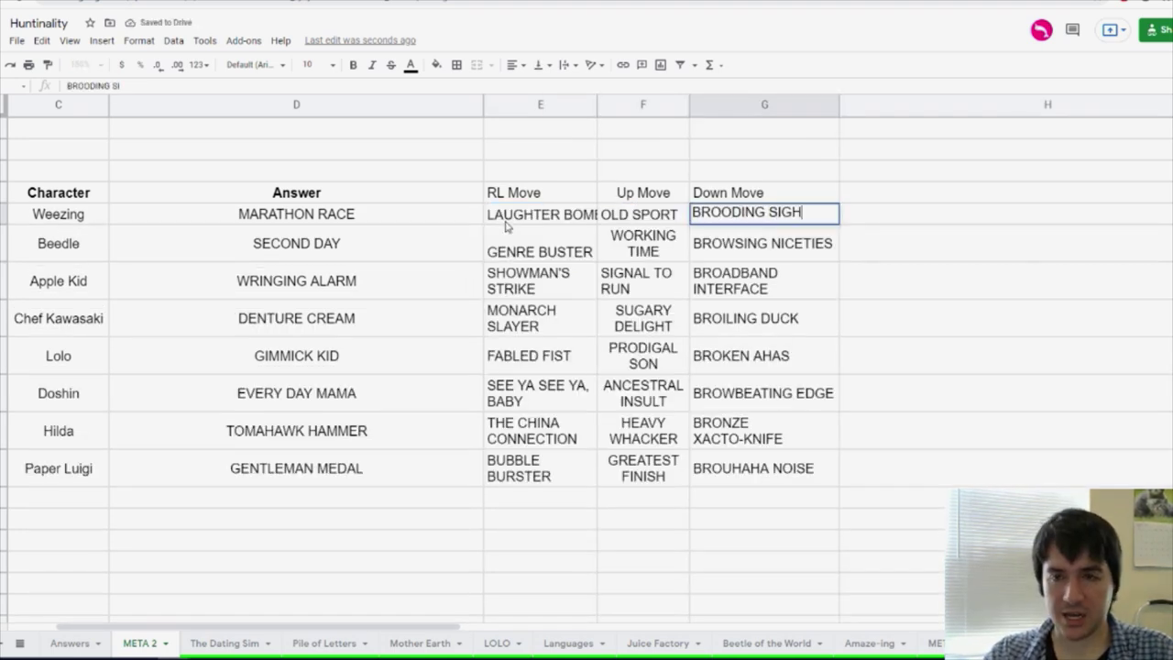
key("Return")
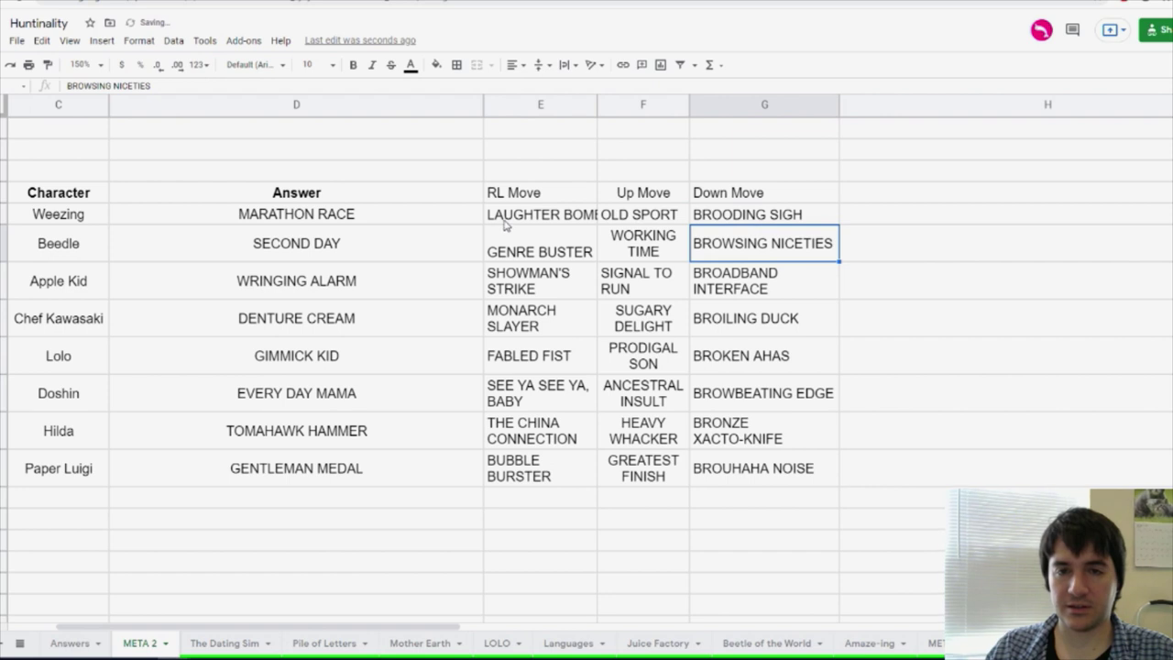
double_click(597, 102)
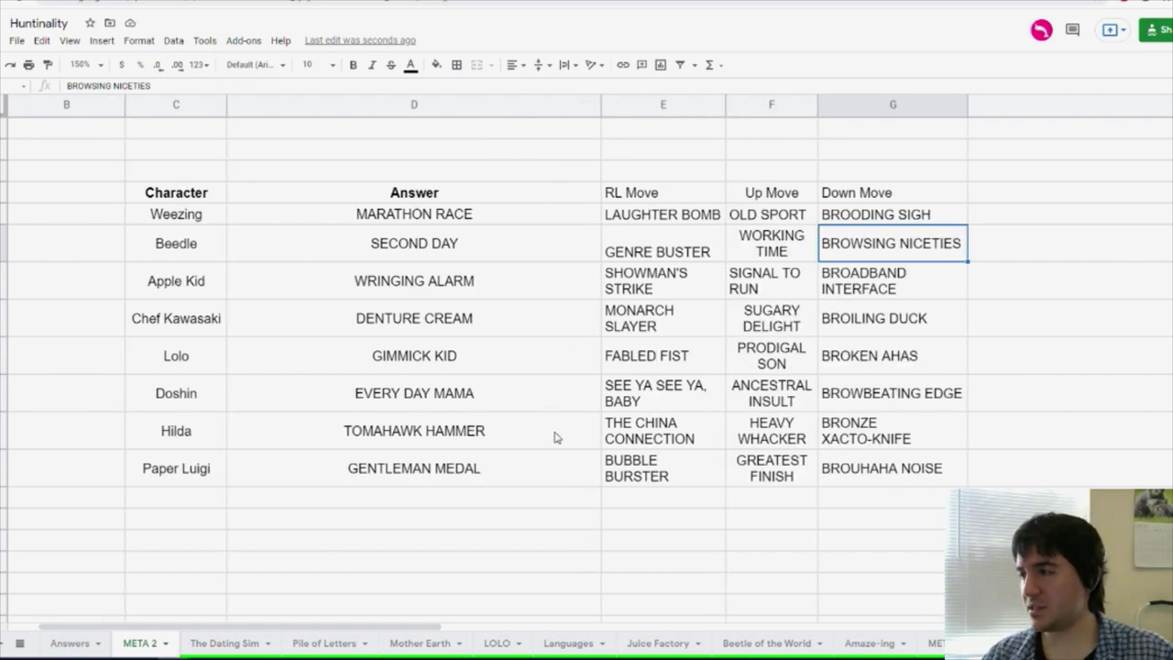
left_click(880, 541)
Bold the RL Move, Up Move and Down Move headers
left_click_drag(656, 193, 851, 190)
left_click(353, 64)
left_click(894, 436)
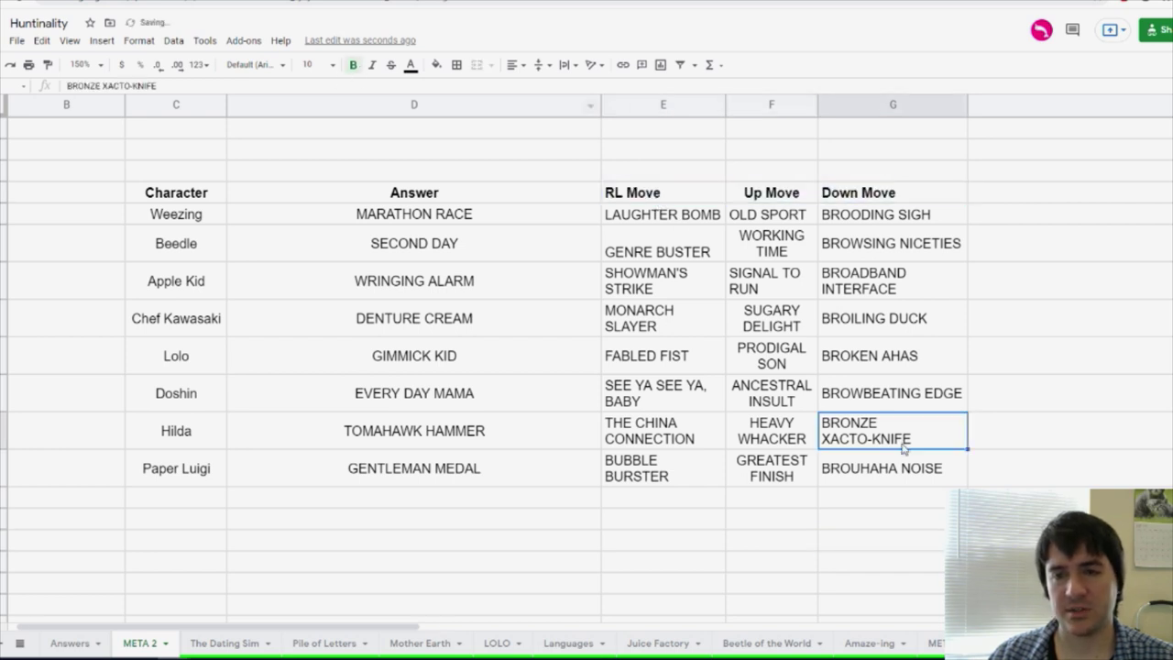
Centre-align all move names in E5:G12
left_click_drag(694, 220, 916, 472)
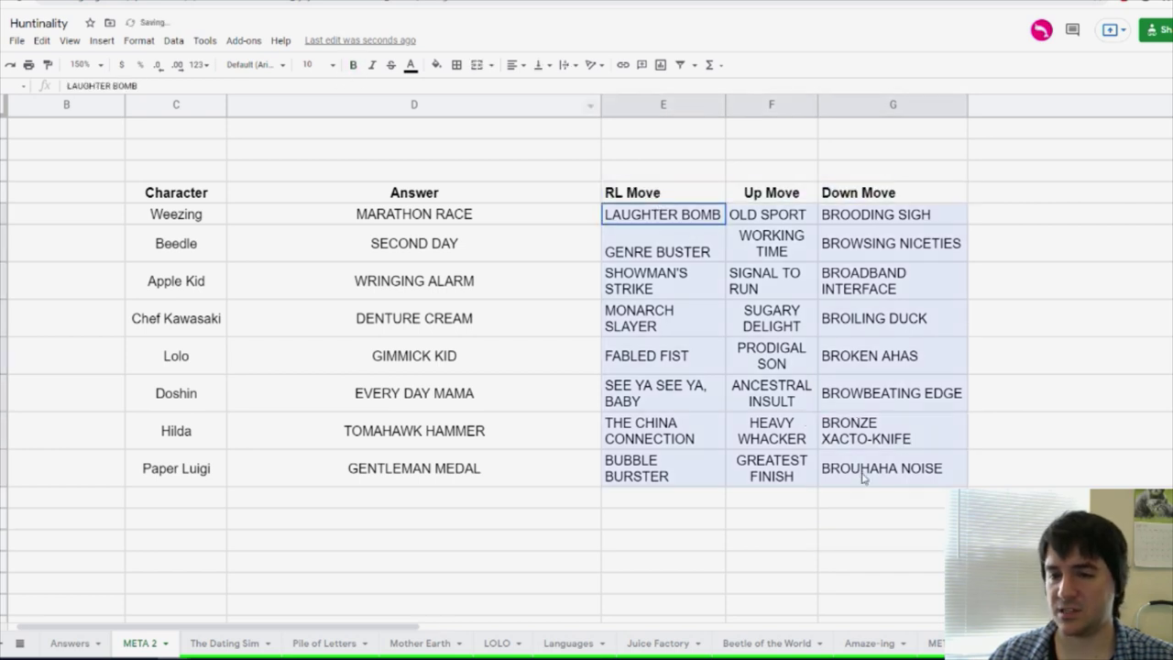
left_click(436, 64)
left_click(514, 64)
left_click(526, 86)
left_click(771, 392)
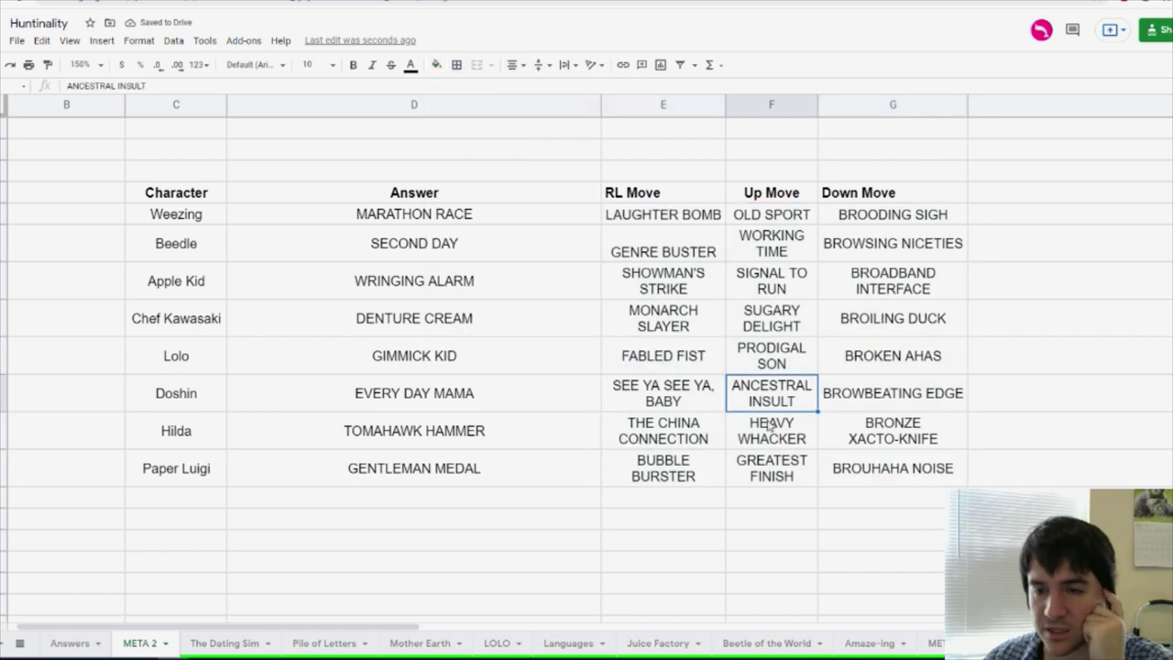
left_click(770, 427)
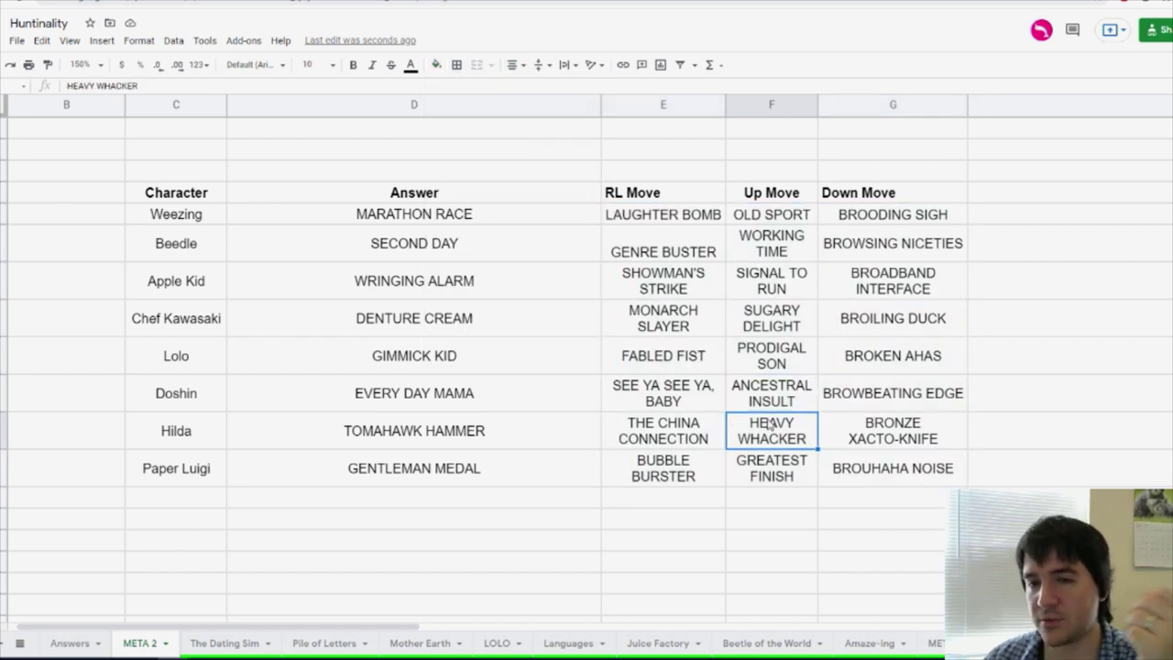
Review the BROWSING NICETIES through BROWBEATING EDGE moves, then select the header row C4:G4
scroll(596, 413, "right", 3)
left_click(429, 399)
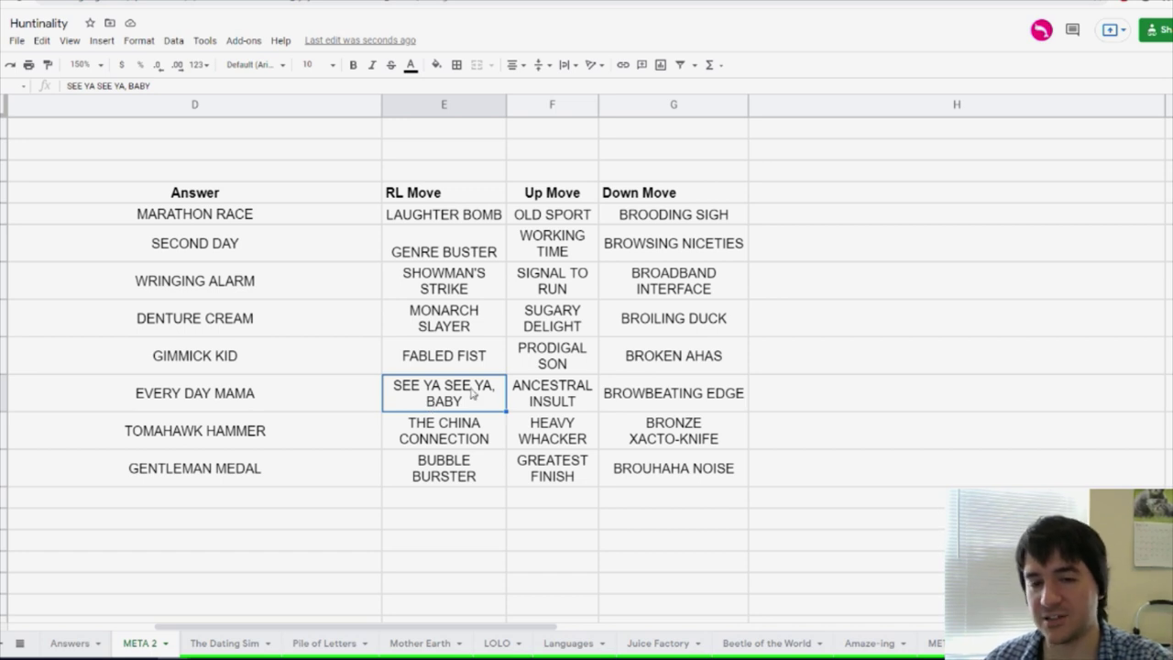
scroll(470, 398, "left", 3)
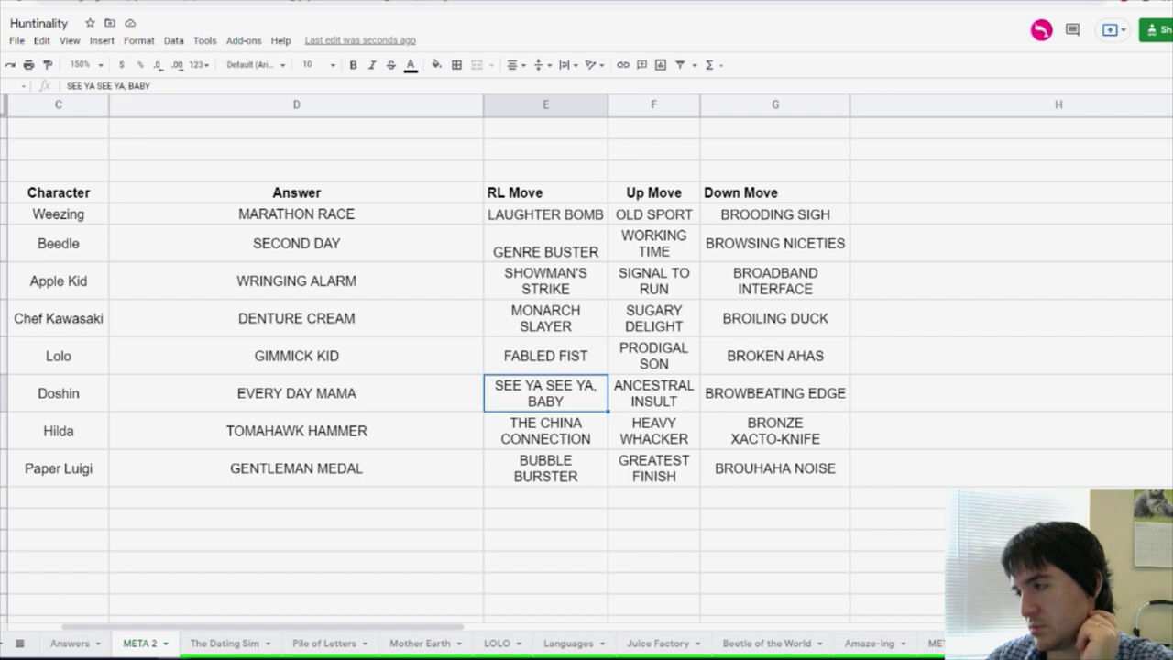
left_click(762, 240)
left_click(756, 273)
left_click(757, 316)
left_click(758, 354)
left_click(761, 396)
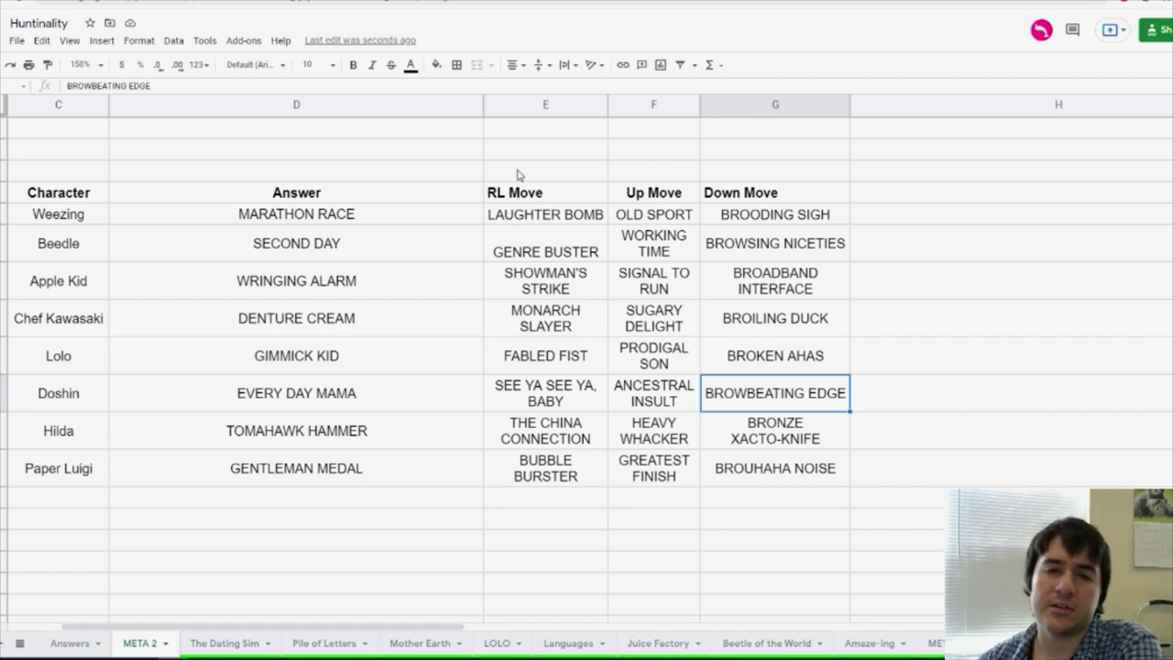
left_click_drag(97, 189, 779, 194)
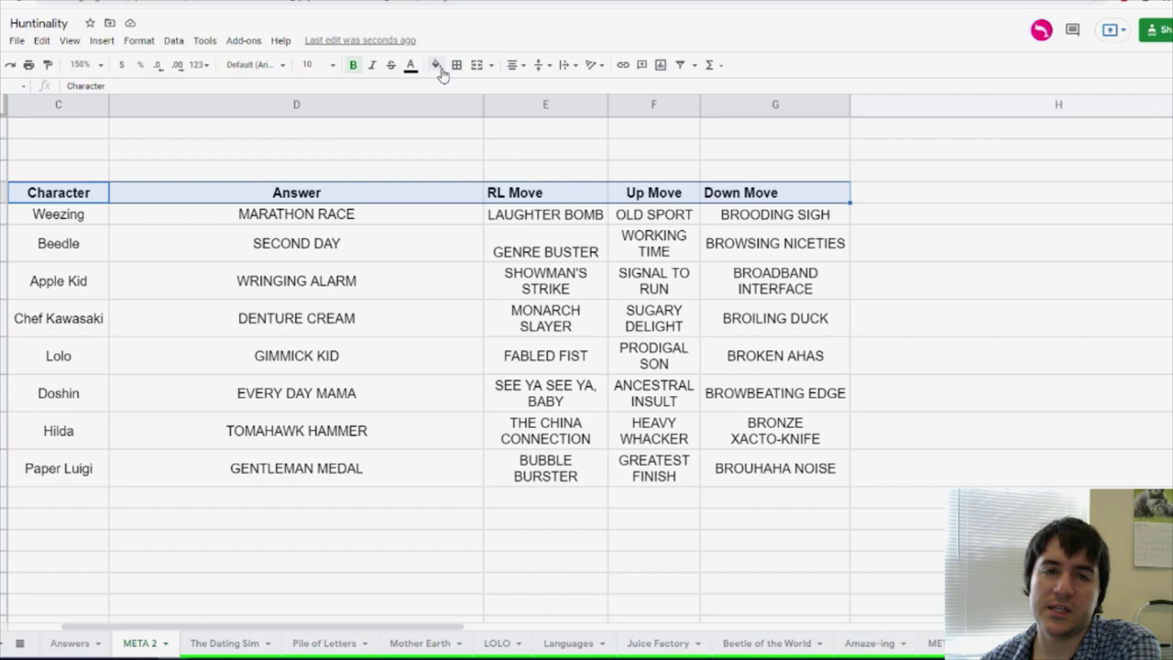
Centre the header row text and clear the letters X through H in column H
left_click(513, 65)
left_click(535, 87)
left_click(1009, 319)
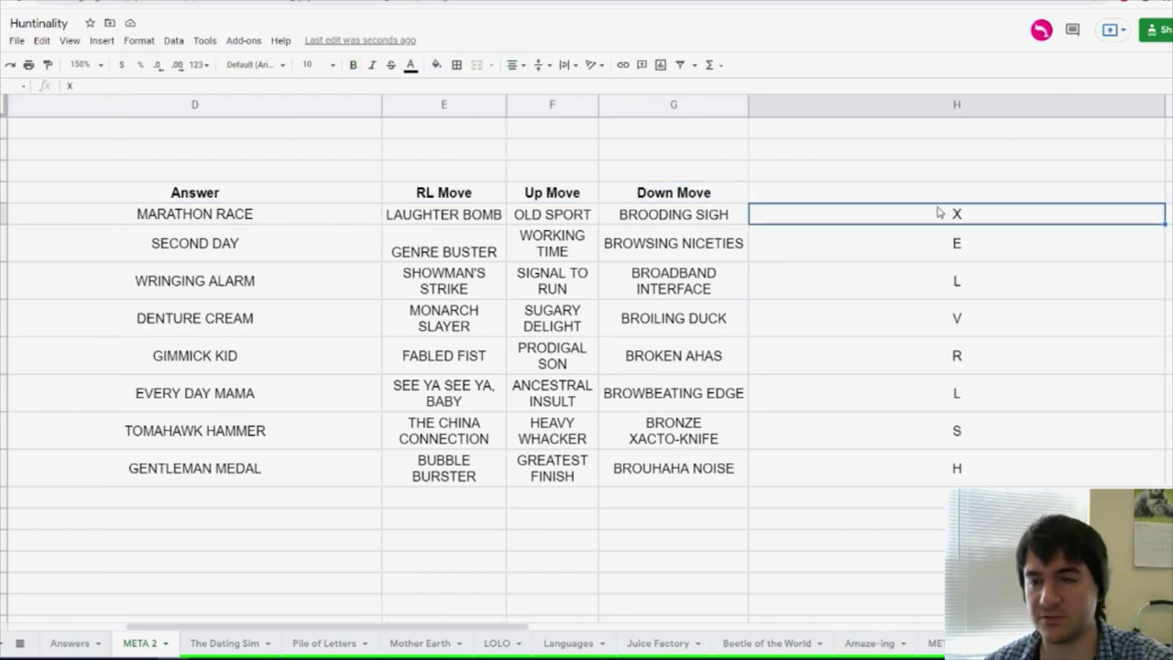
left_click_drag(938, 212, 938, 461)
key("Delete")
Edit the BROODING SIGH and MARX BROS cells, highlighting SIGH and its final H
scroll(468, 259, "up", 10)
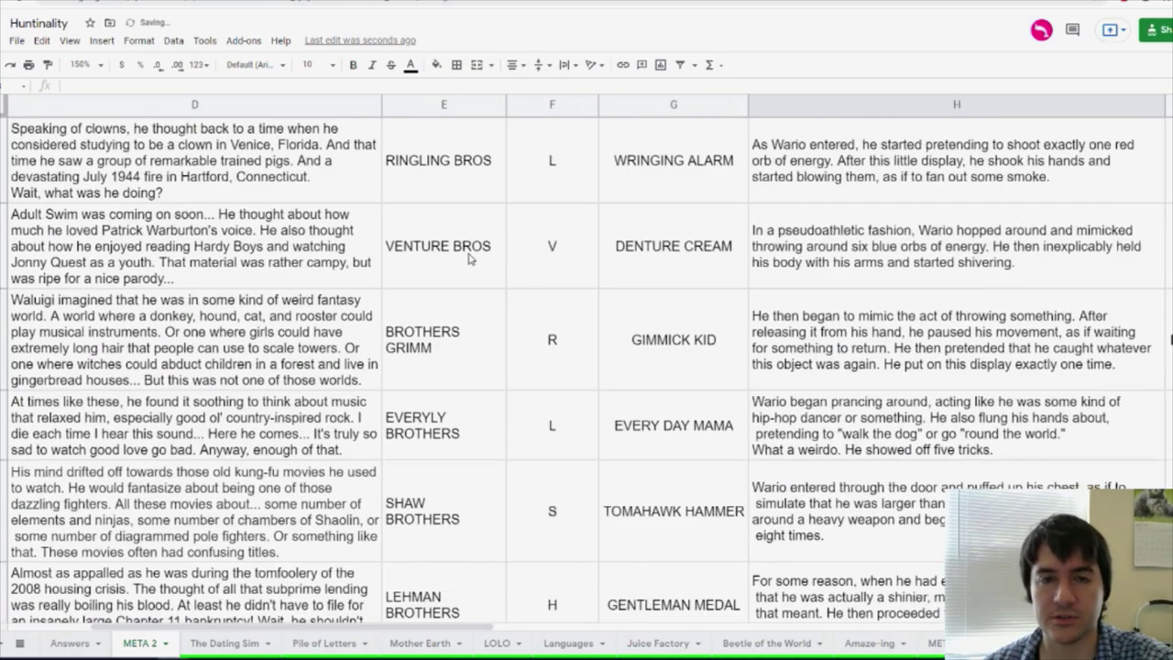
scroll(469, 259, "up", 5)
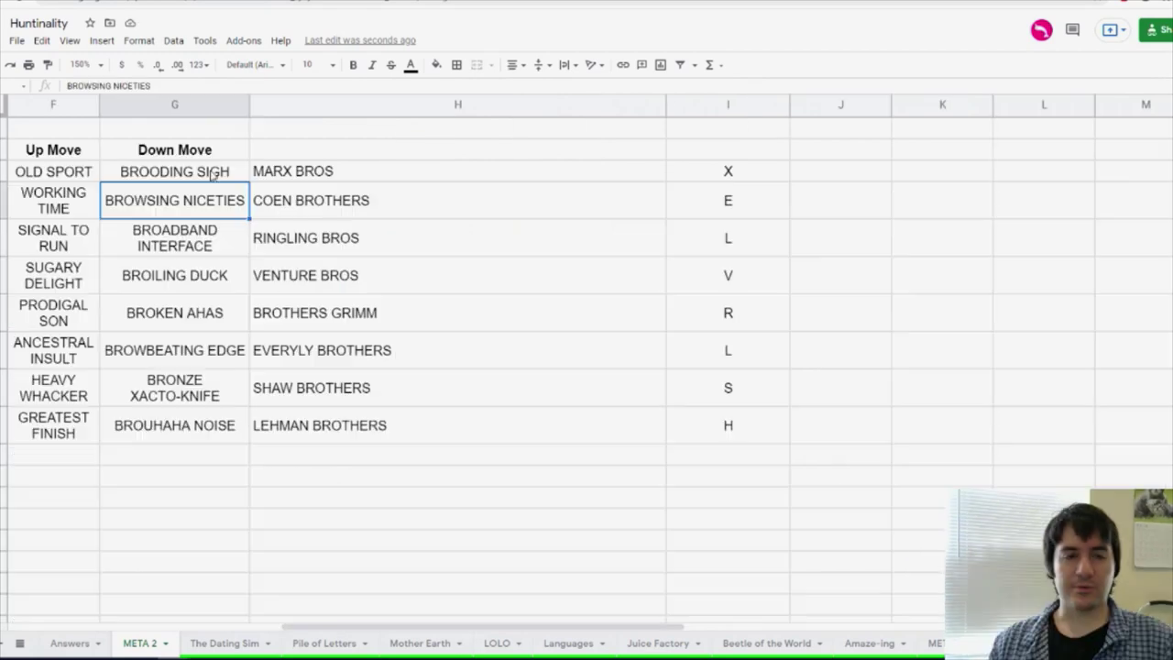
left_click(213, 180)
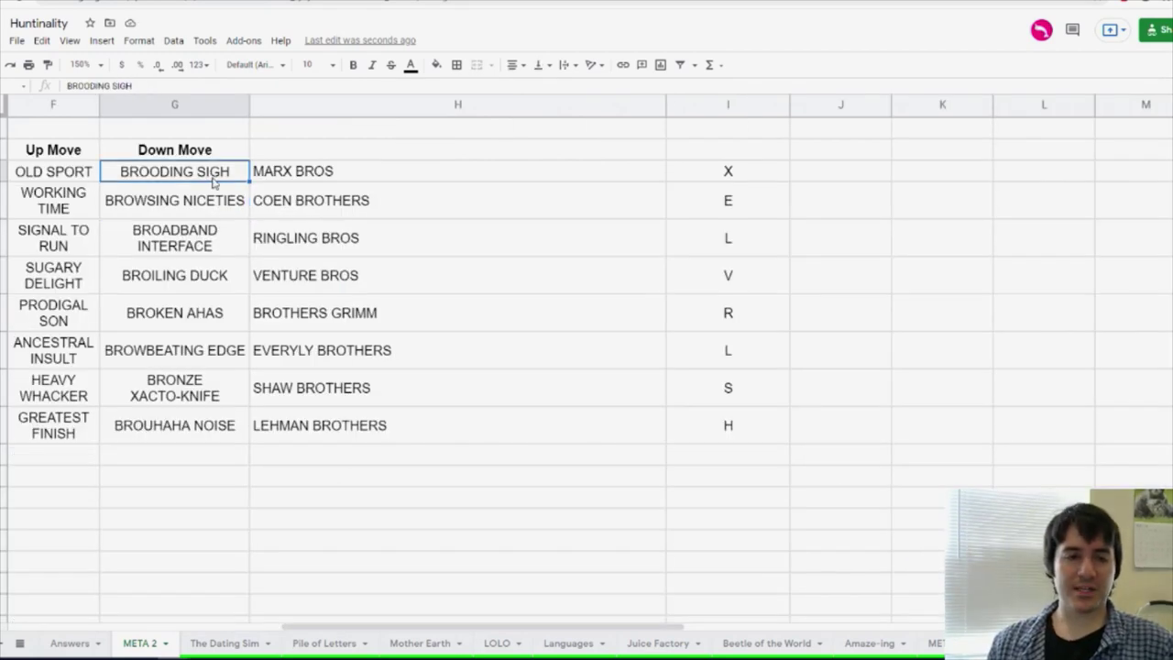
double_click(218, 176)
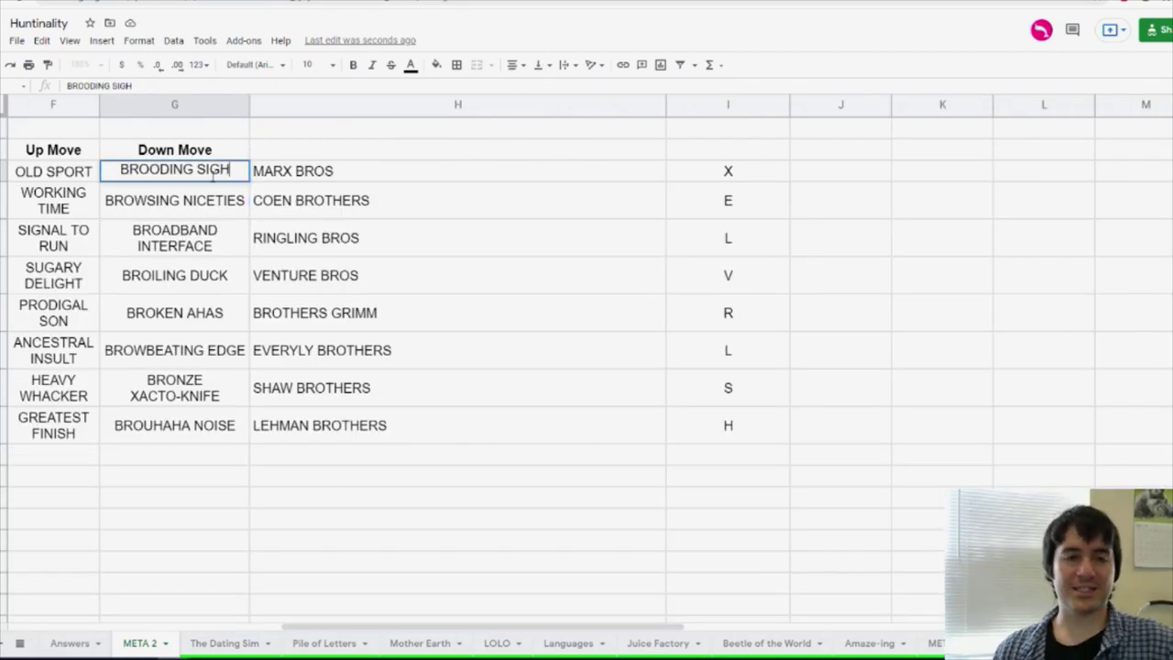
left_click_drag(198, 170, 296, 183)
double_click(275, 174)
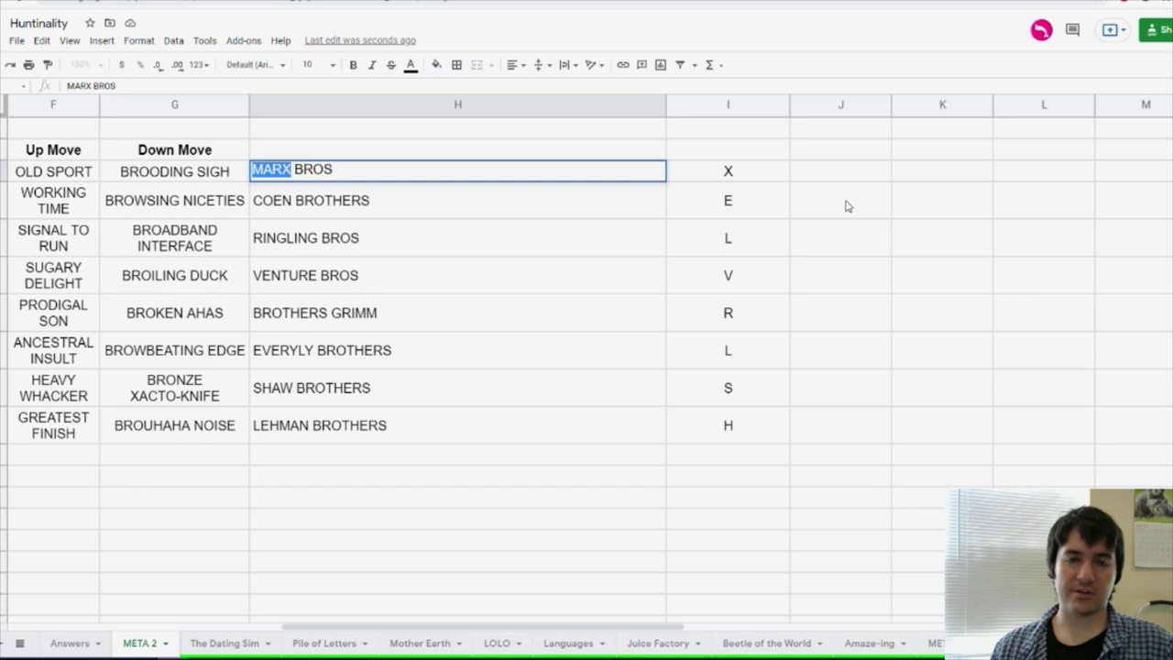
left_click(723, 173)
double_click(285, 169)
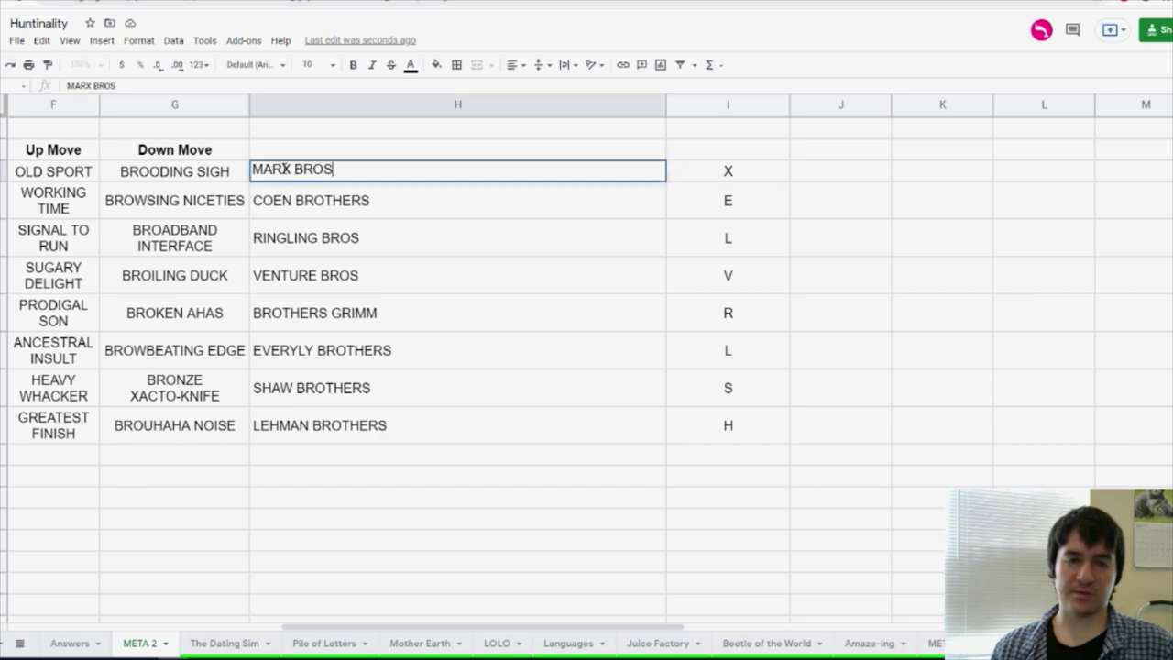
left_click(220, 173)
double_click(221, 170)
left_click_drag(220, 170, 232, 172)
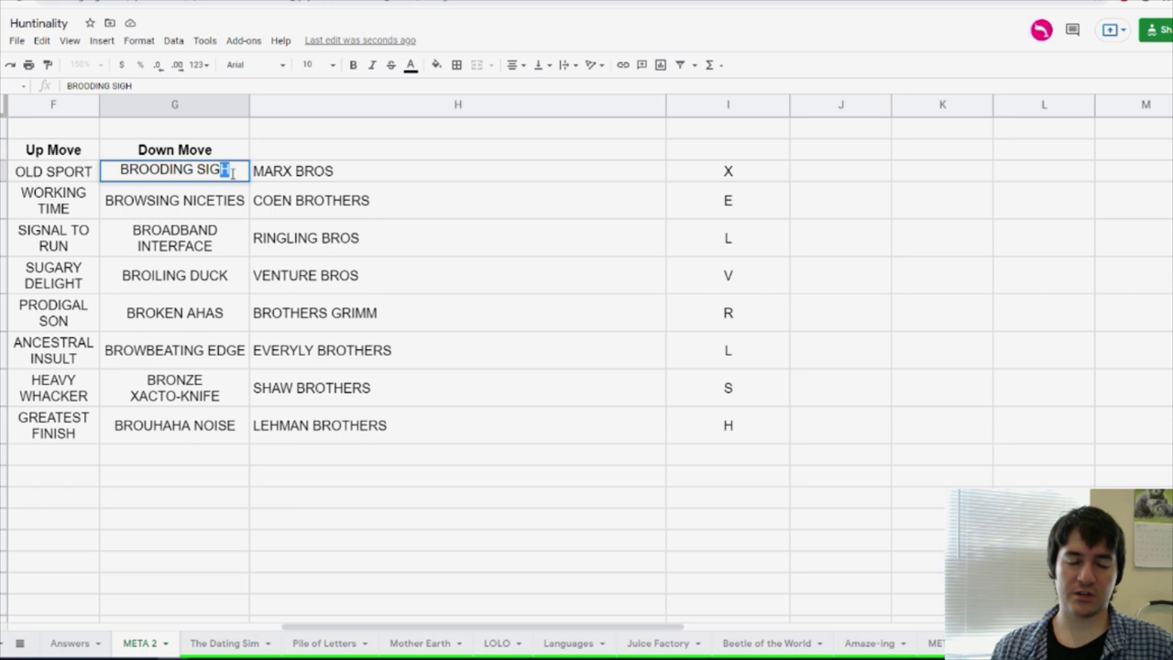
Review the Down Move header and RL Move entries from LAUGHTER BOMB to BUBBLE BURSTER
left_click(362, 200)
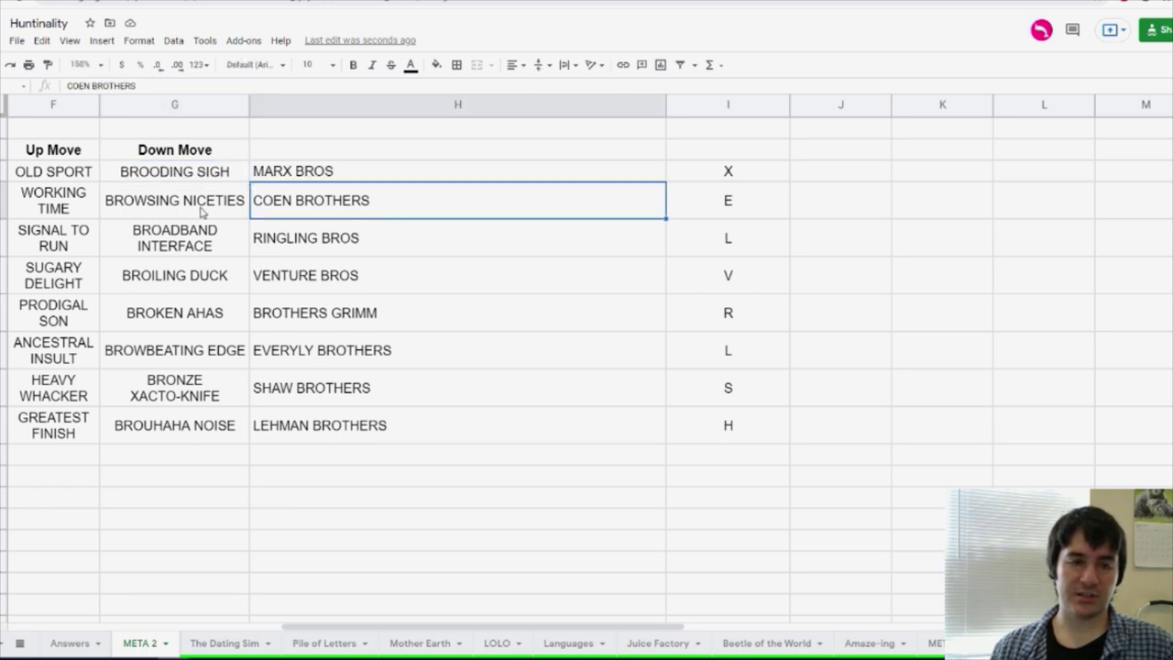
scroll(202, 211, "left", 5)
left_click(676, 152)
scroll(675, 156, "up", 1)
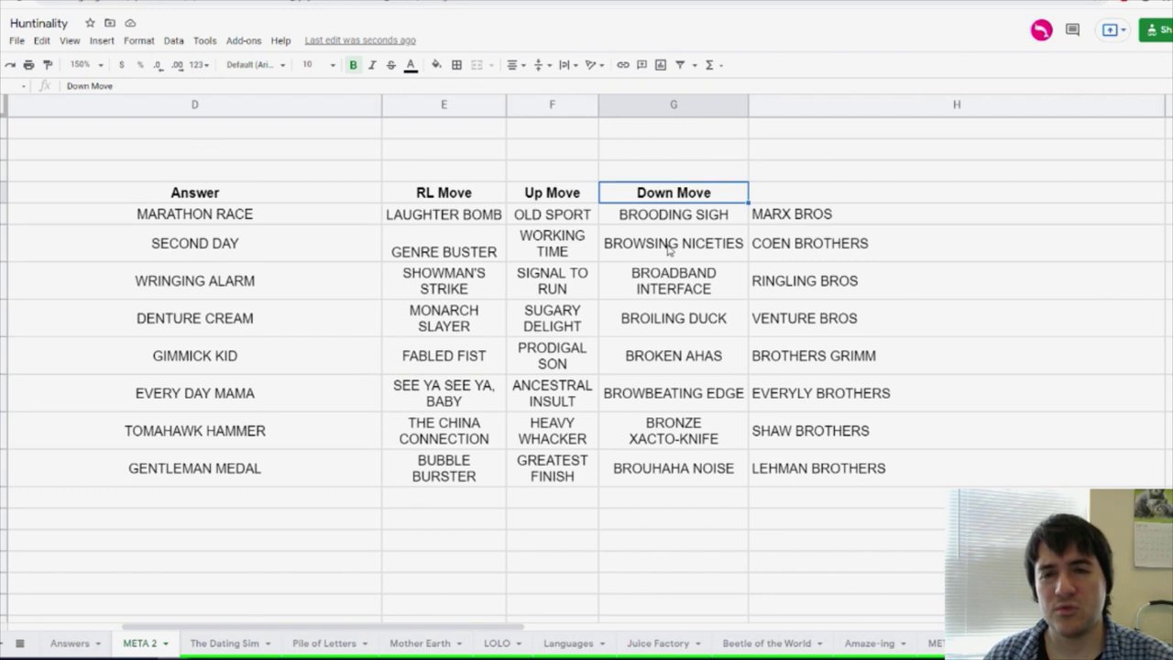
left_click(667, 179)
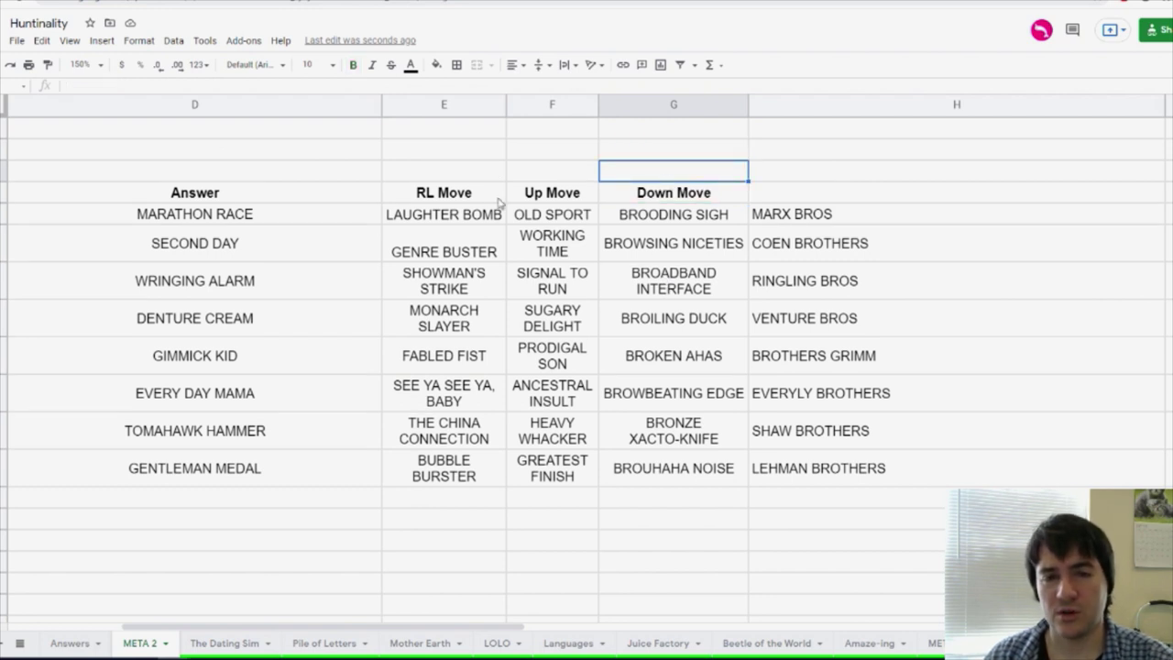
left_click(464, 198)
left_click(463, 218)
left_click(465, 354)
left_click(462, 463)
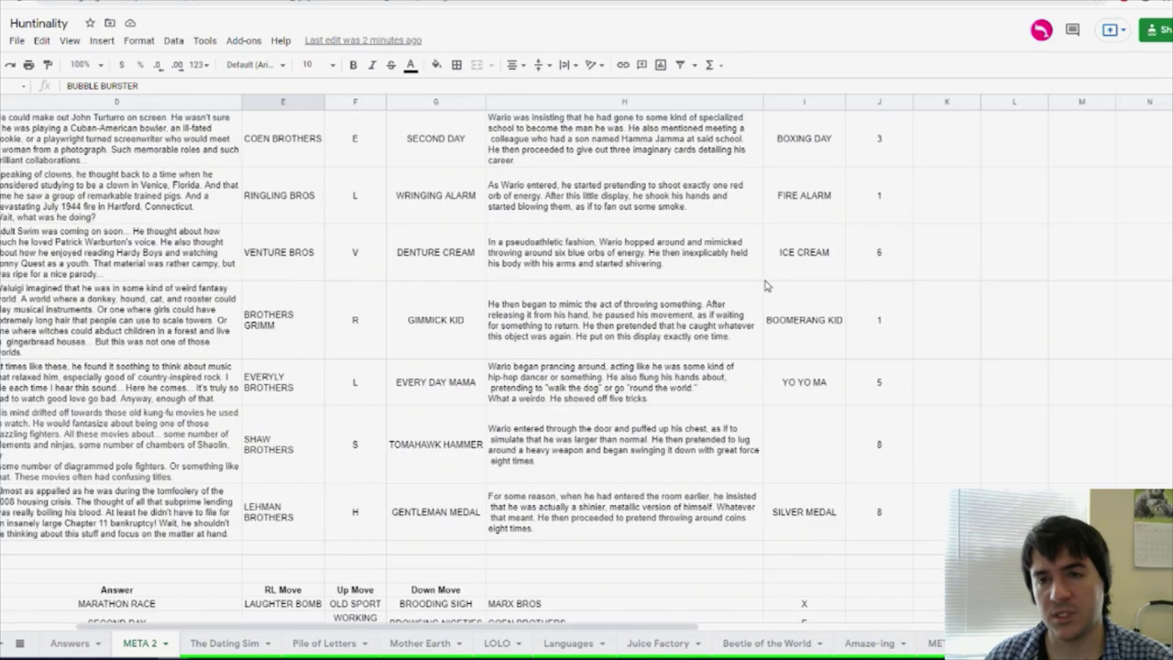
scroll(515, 199, "up", 2)
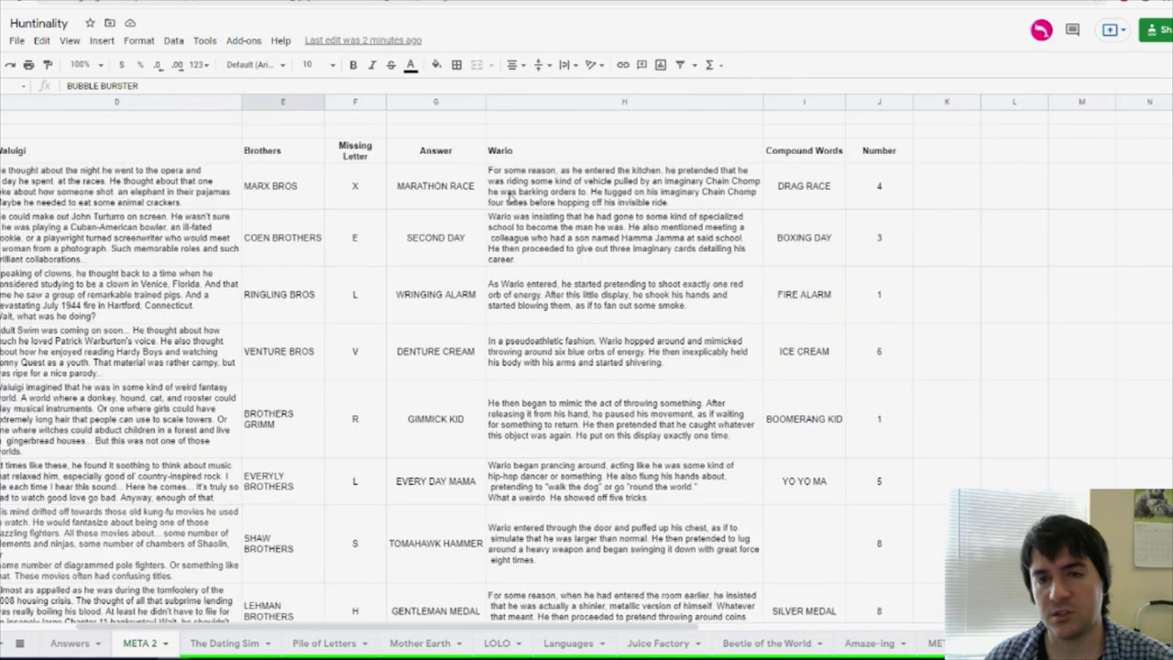
scroll(668, 202, "down", 1)
scroll(550, 293, "down", 3)
scroll(387, 389, "down", 3)
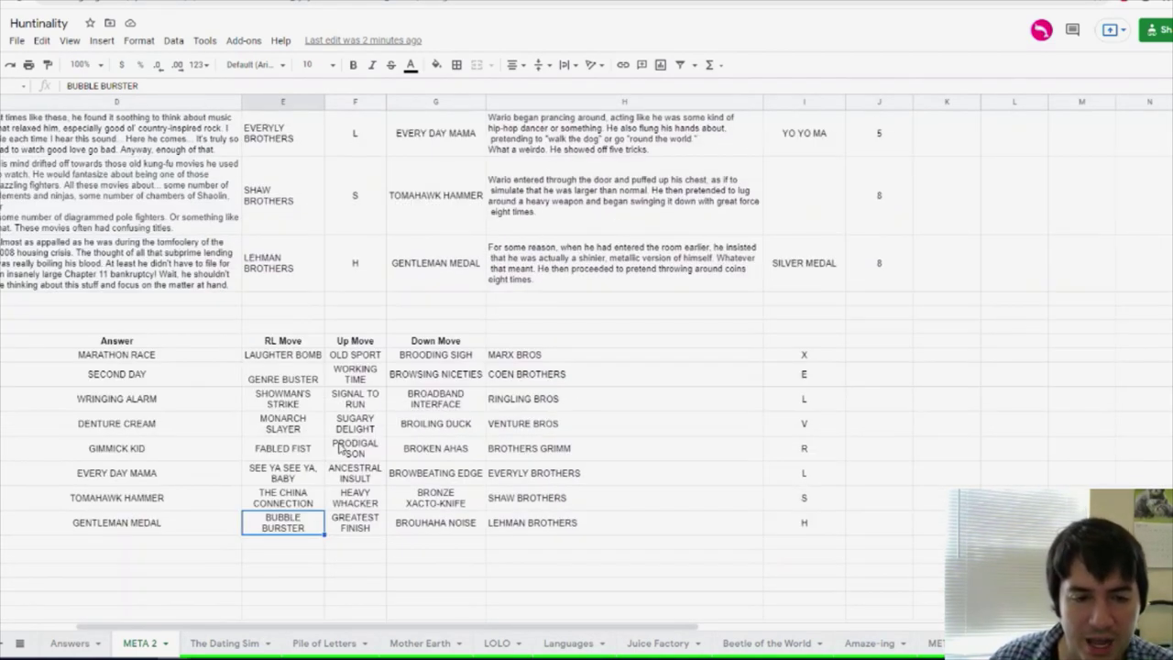
left_click(302, 359)
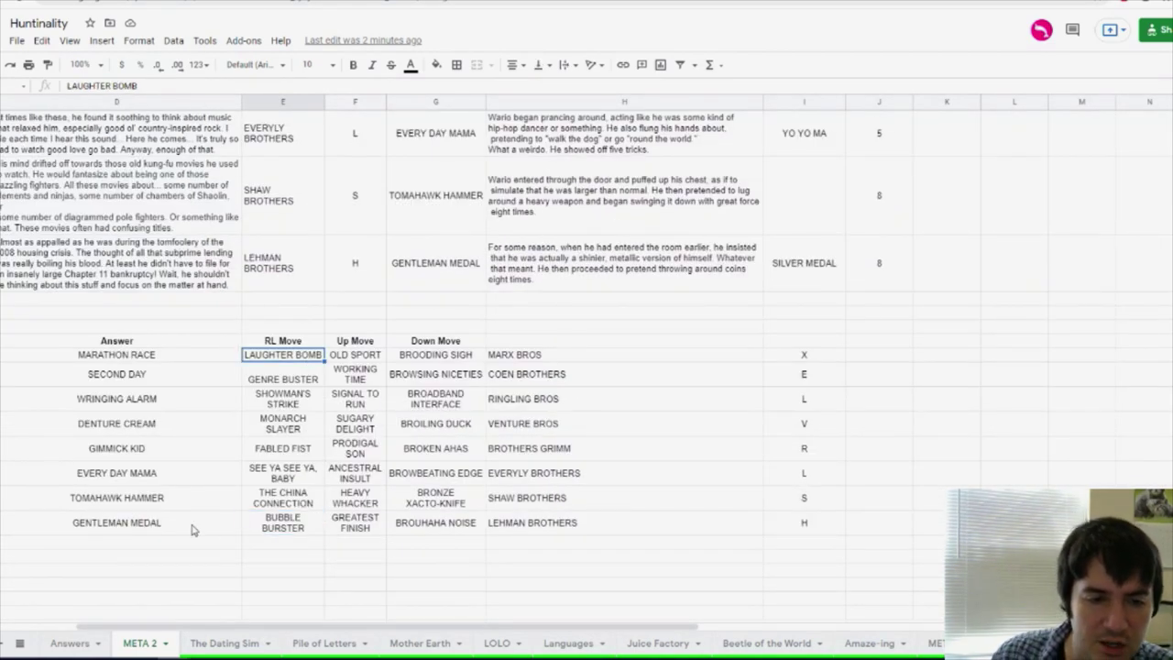
key("Down")
key("Down")
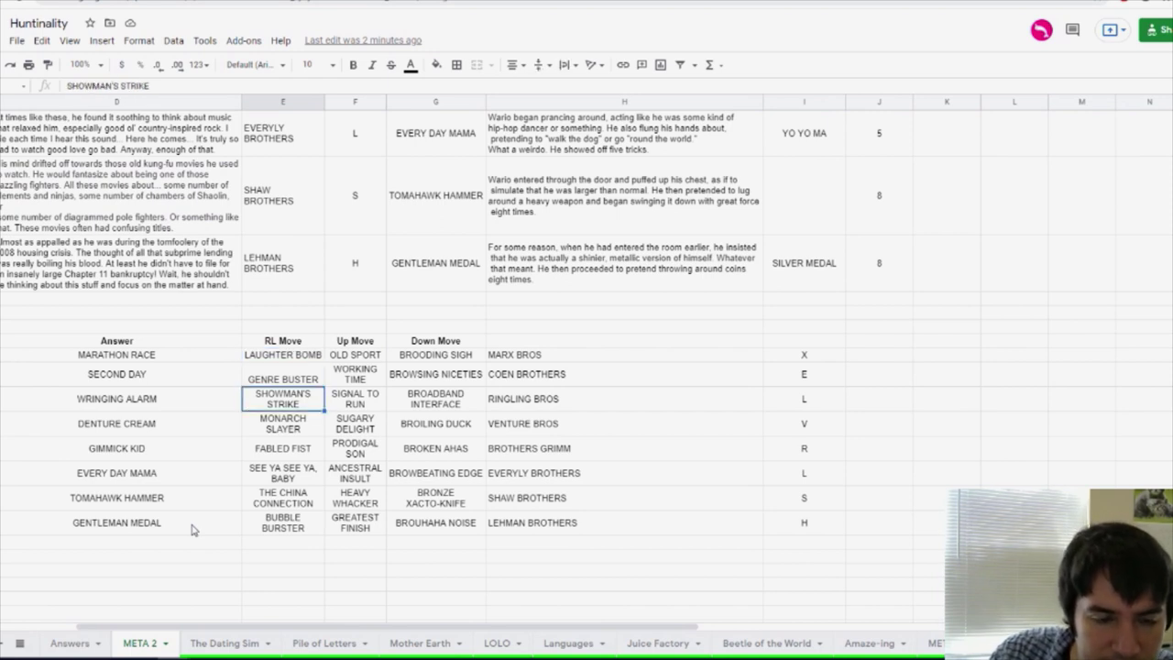
key("Down")
key("Down")
key("Down")
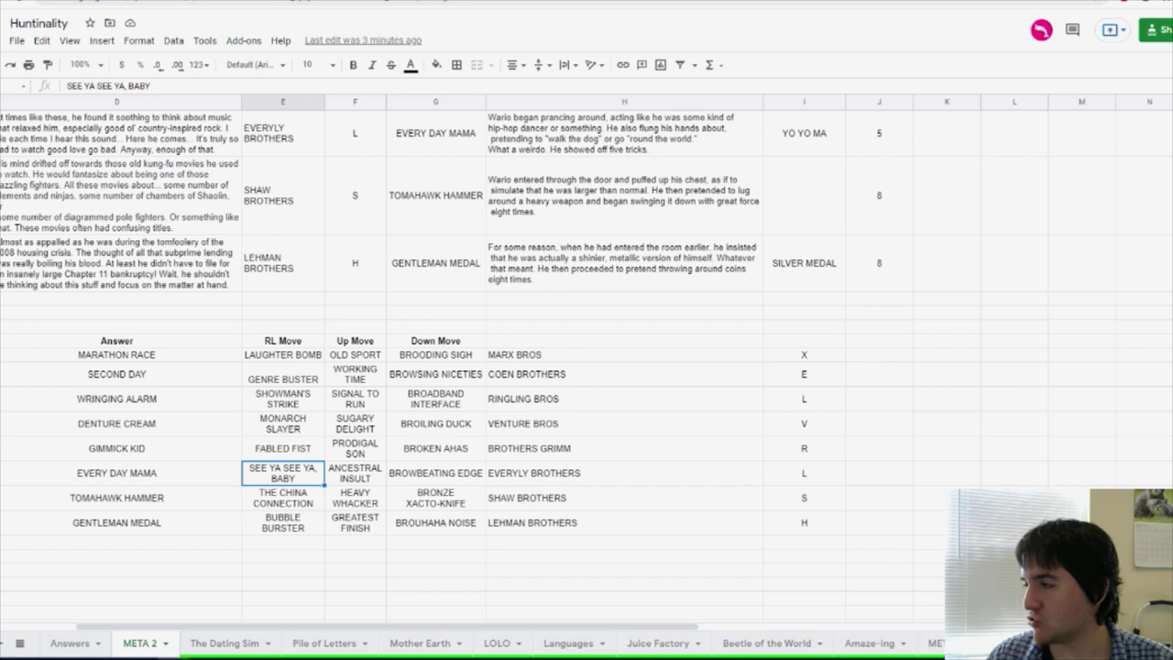
left_click(523, 423)
left_click(303, 451)
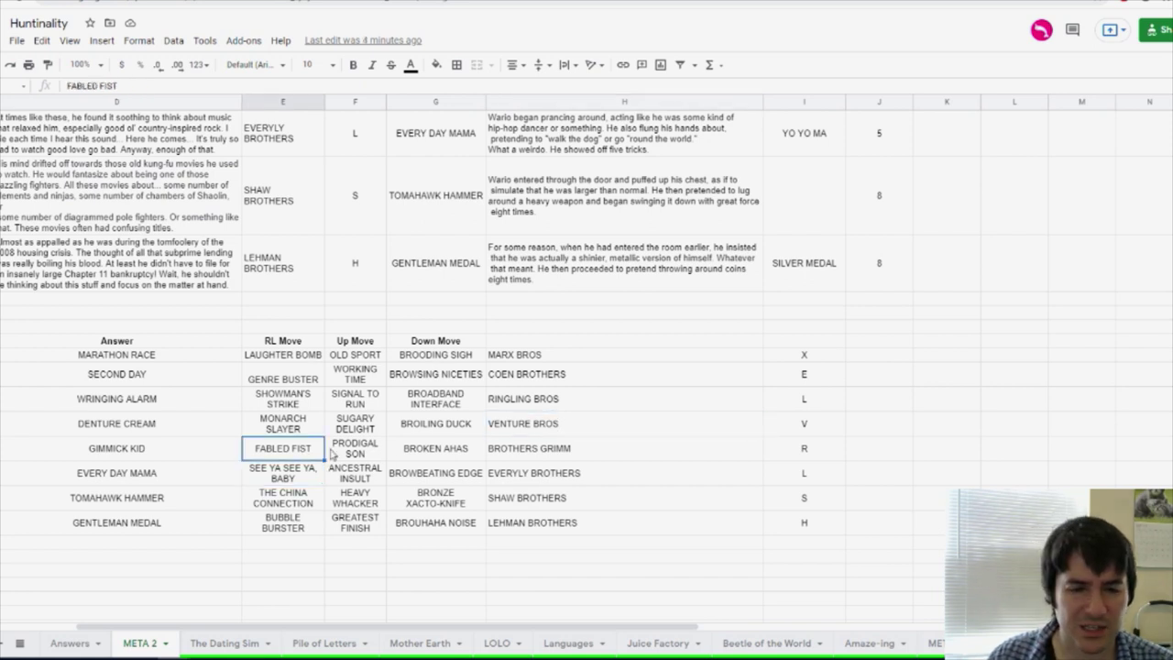
left_click(544, 451)
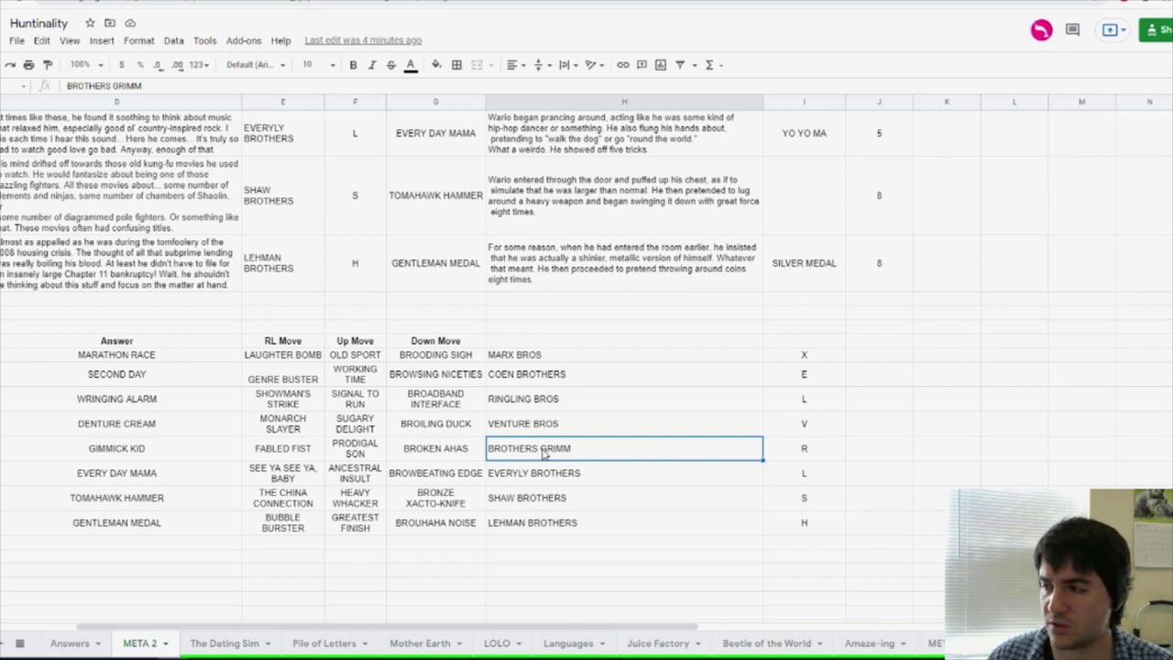
left_click(275, 452)
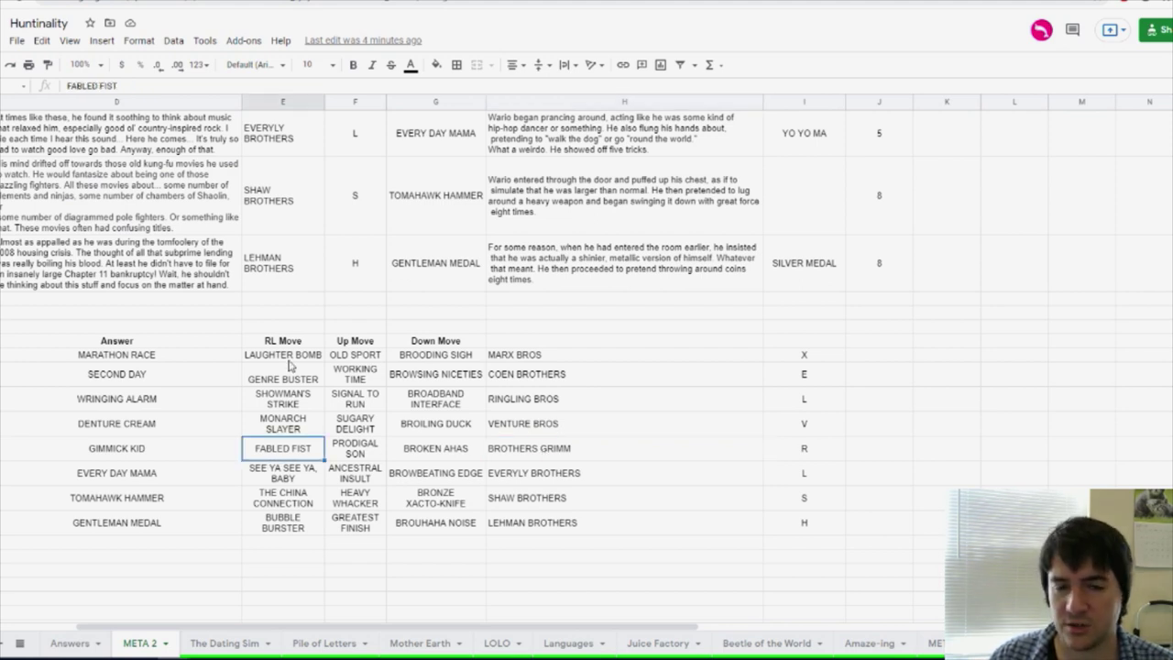
left_click(300, 426)
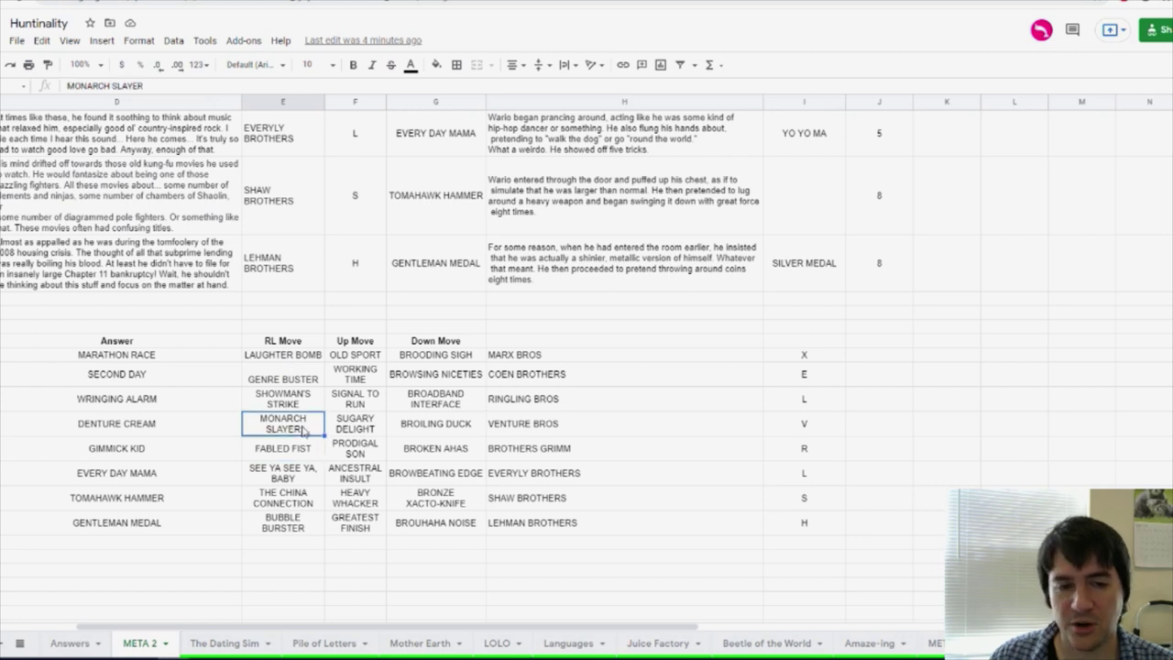
left_click(496, 431)
left_click(310, 484)
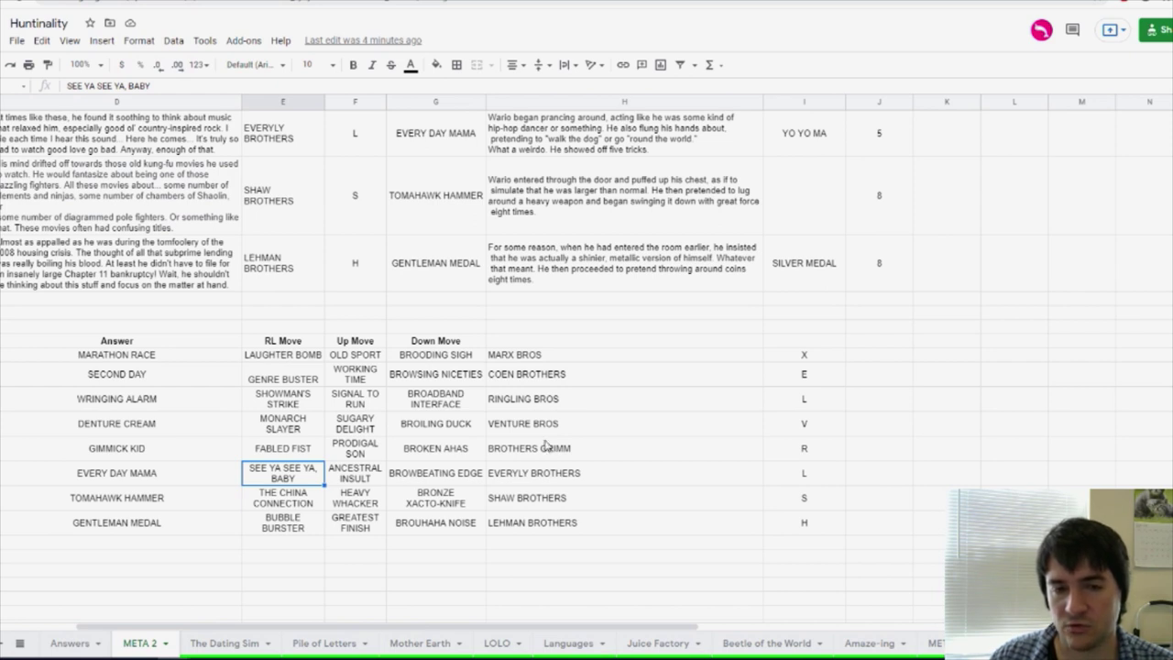
left_click(548, 473)
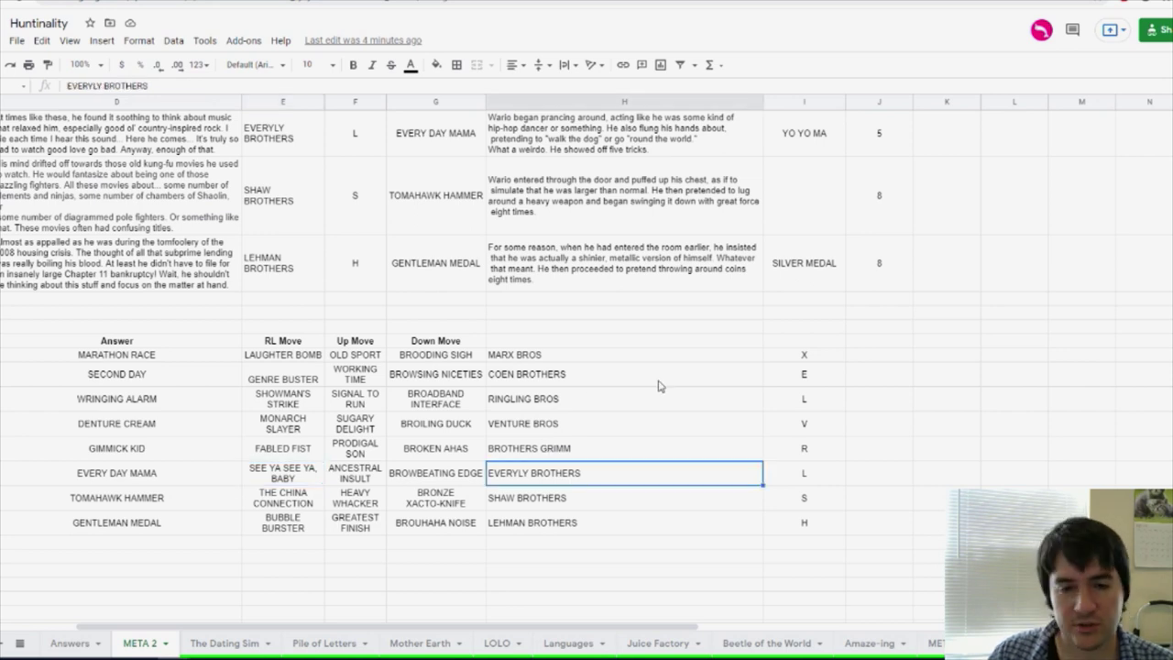
left_click(553, 399)
left_click(268, 403)
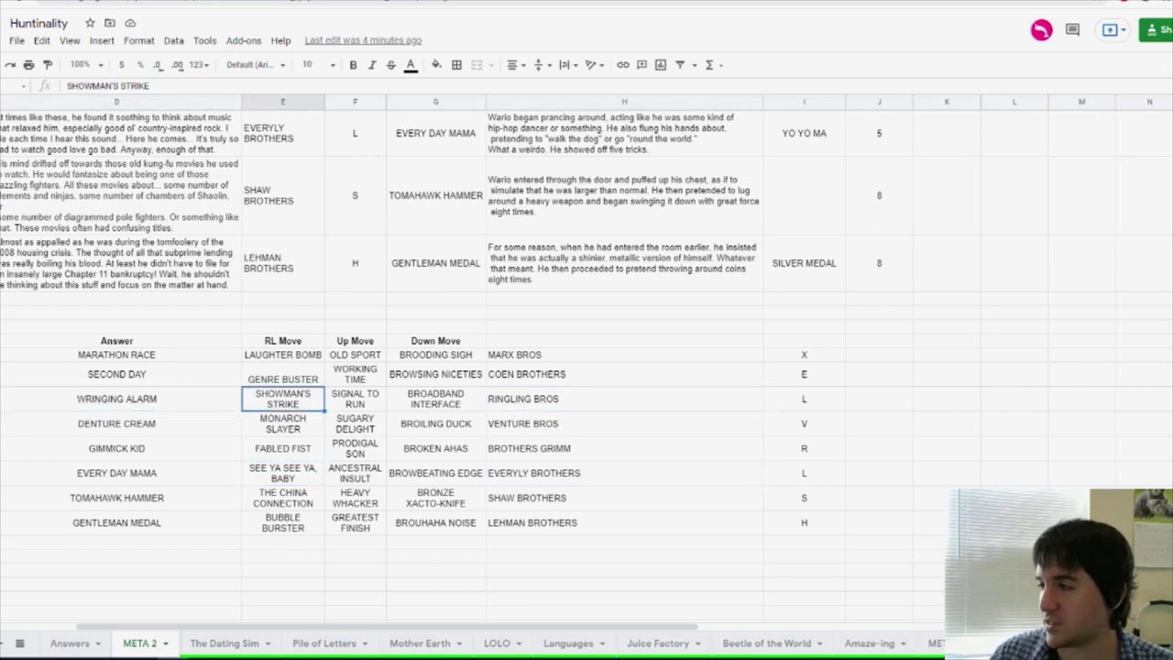
left_click(547, 473)
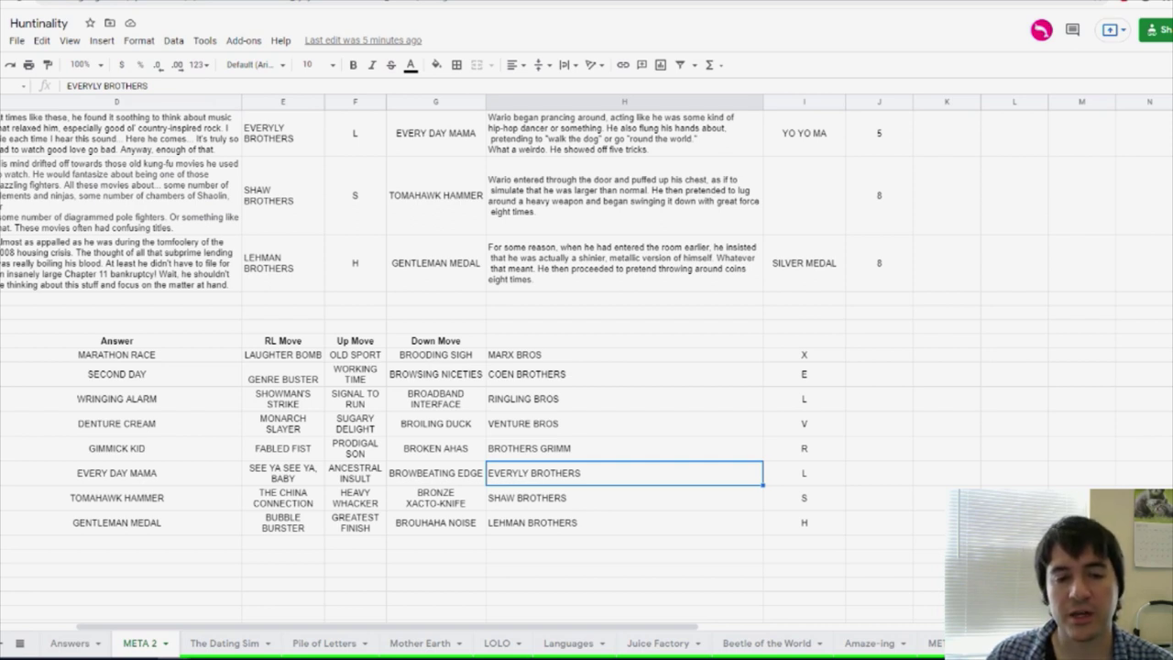
left_click(310, 470)
left_click(524, 474)
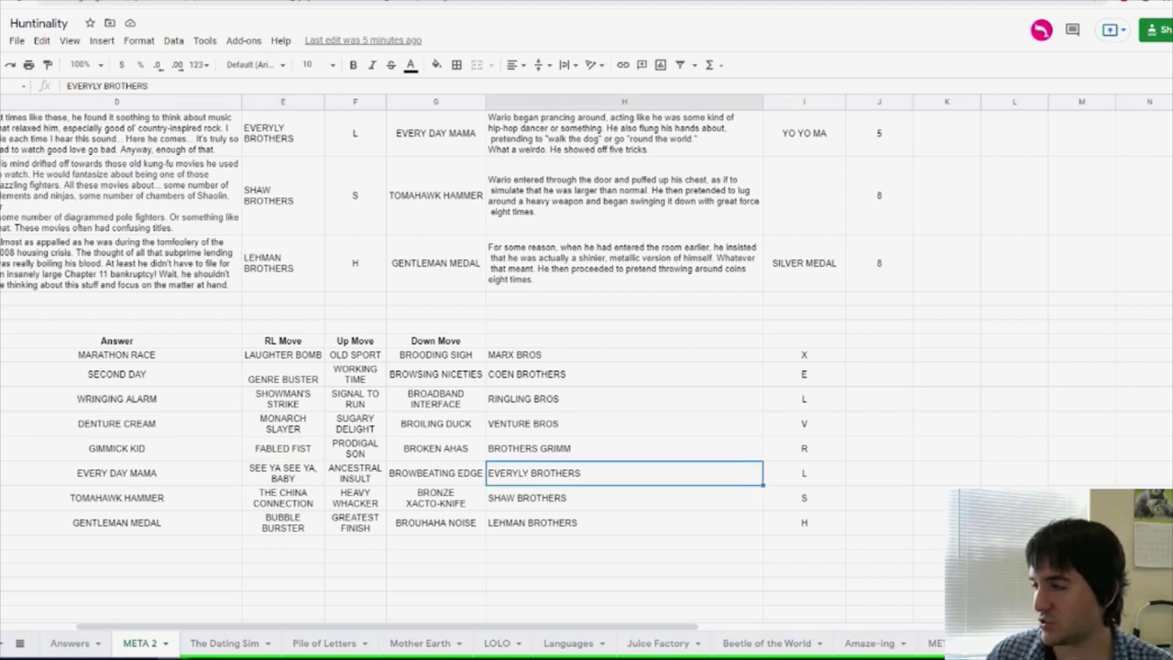
scroll(823, 357, "up", 1)
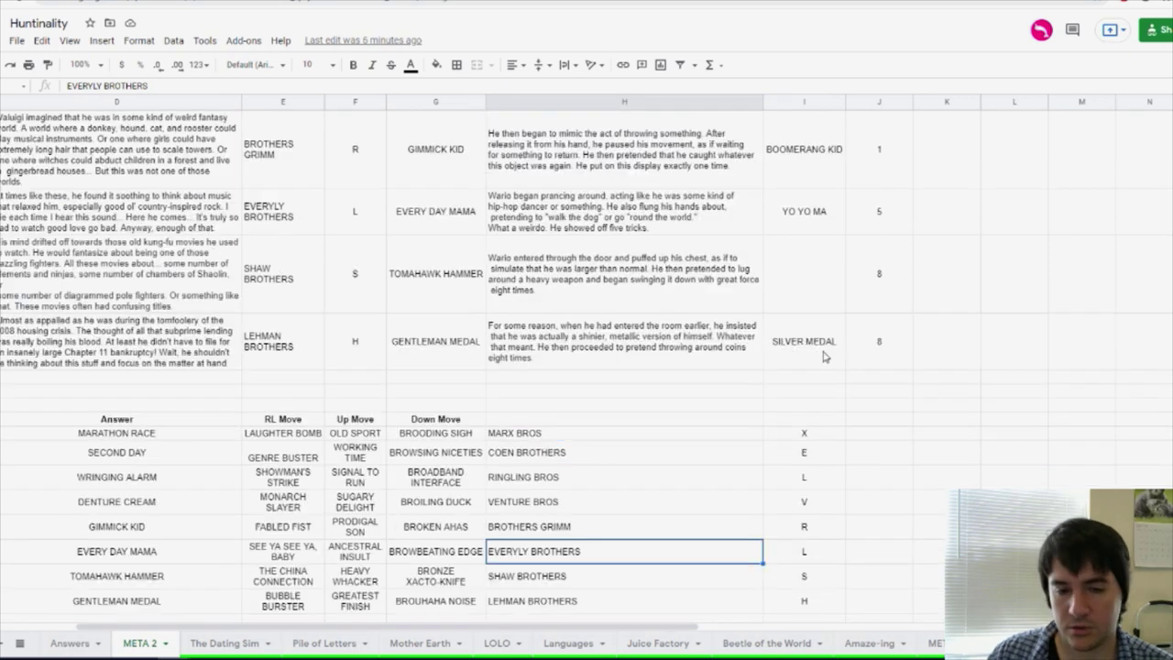
scroll(821, 357, "up", 2)
scroll(807, 313, "down", 2)
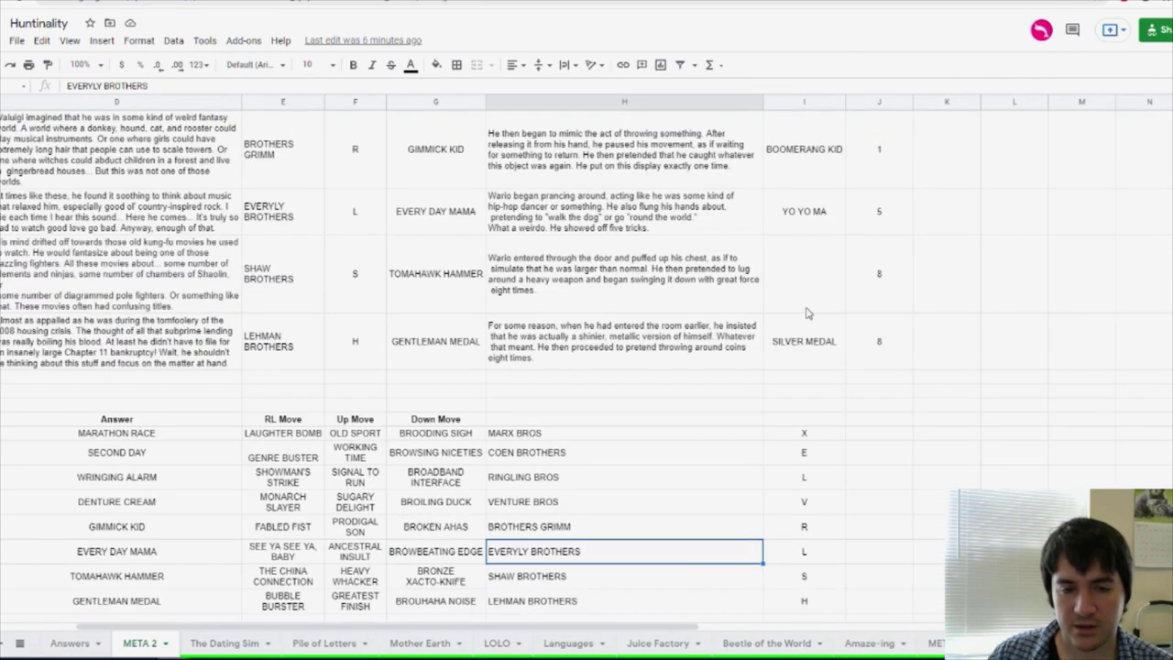
left_click(359, 535)
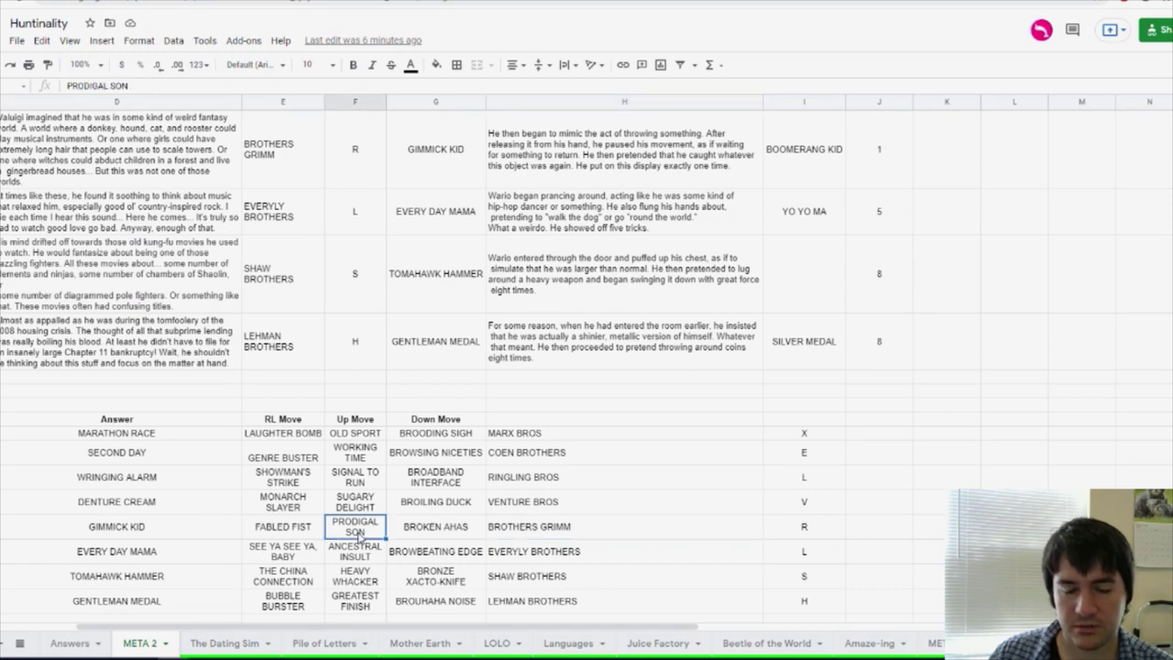
left_click(370, 504)
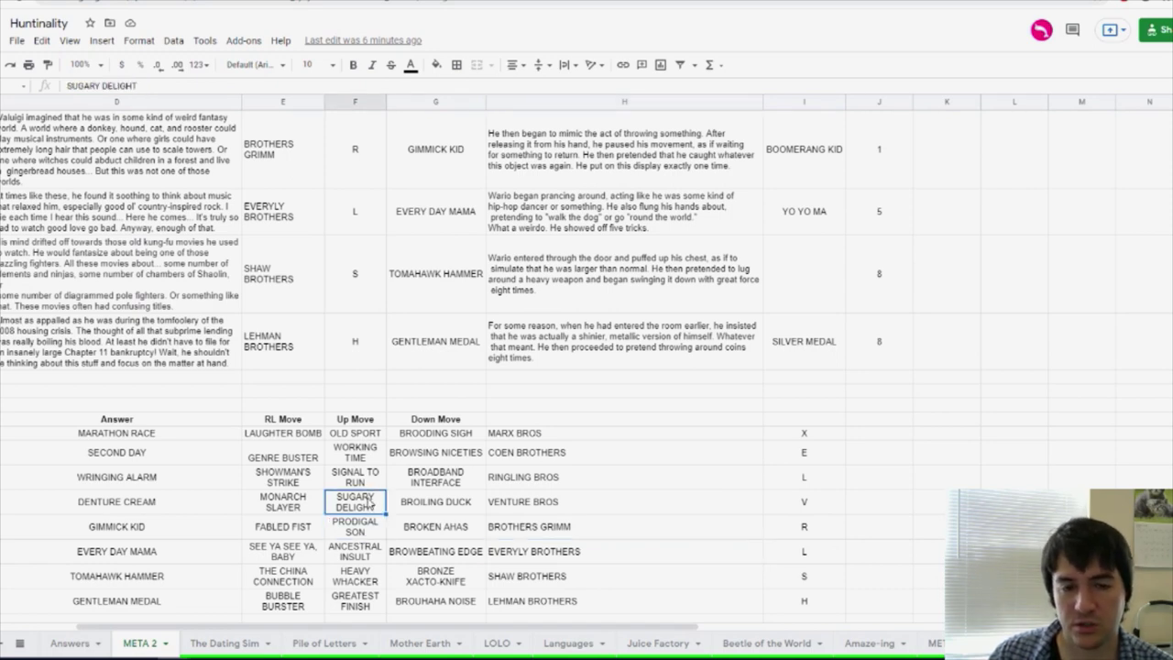
scroll(884, 280, "up", 3)
scroll(885, 280, "up", 1)
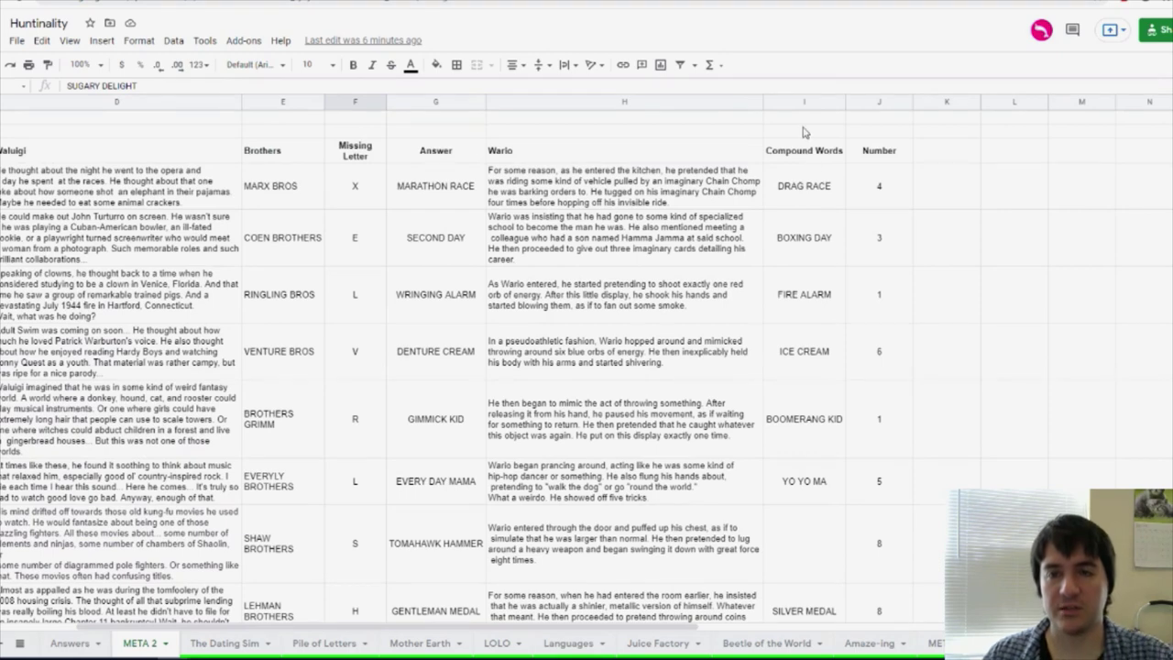
Copy the Compound Words and Number cells into the answer table's Compound Word column
left_click_drag(797, 151, 831, 219)
scroll(836, 246, "down", 2)
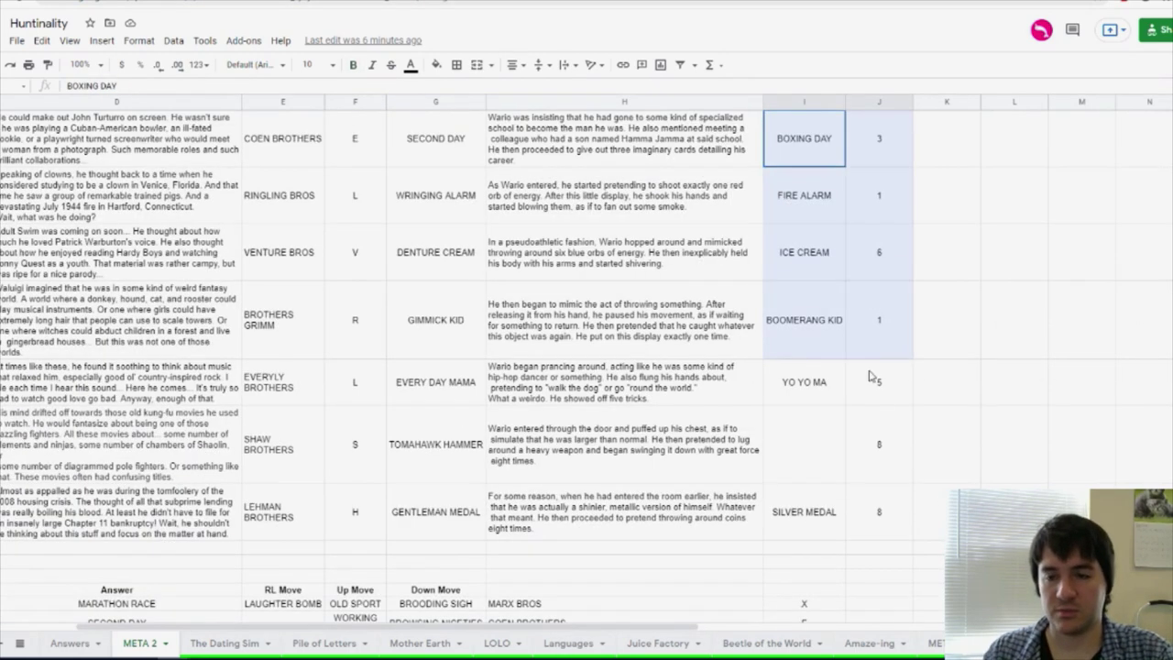
left_click_drag(820, 137, 869, 541)
key("ctrl+c")
scroll(790, 457, "down", 3)
left_click(876, 327)
key("ctrl+v")
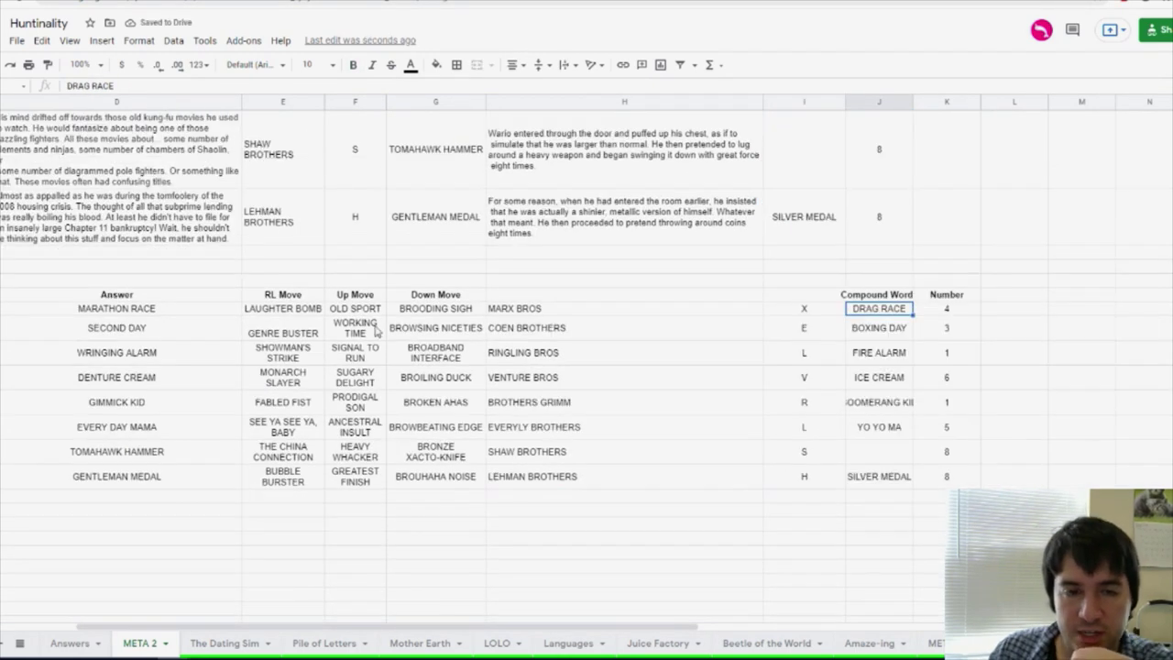
Check the OLD SPORT and WORKING TIME moves against BOXING DAY and FIRE ALARM
left_click(372, 312)
left_click(364, 339)
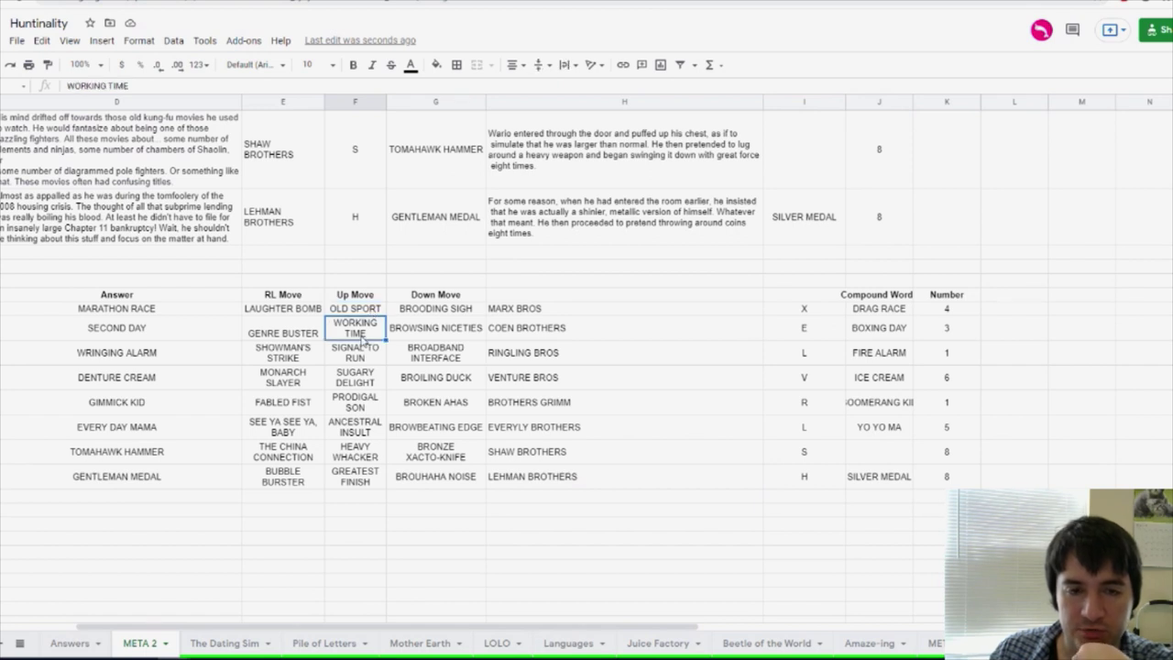
left_click(873, 335)
left_click(866, 360)
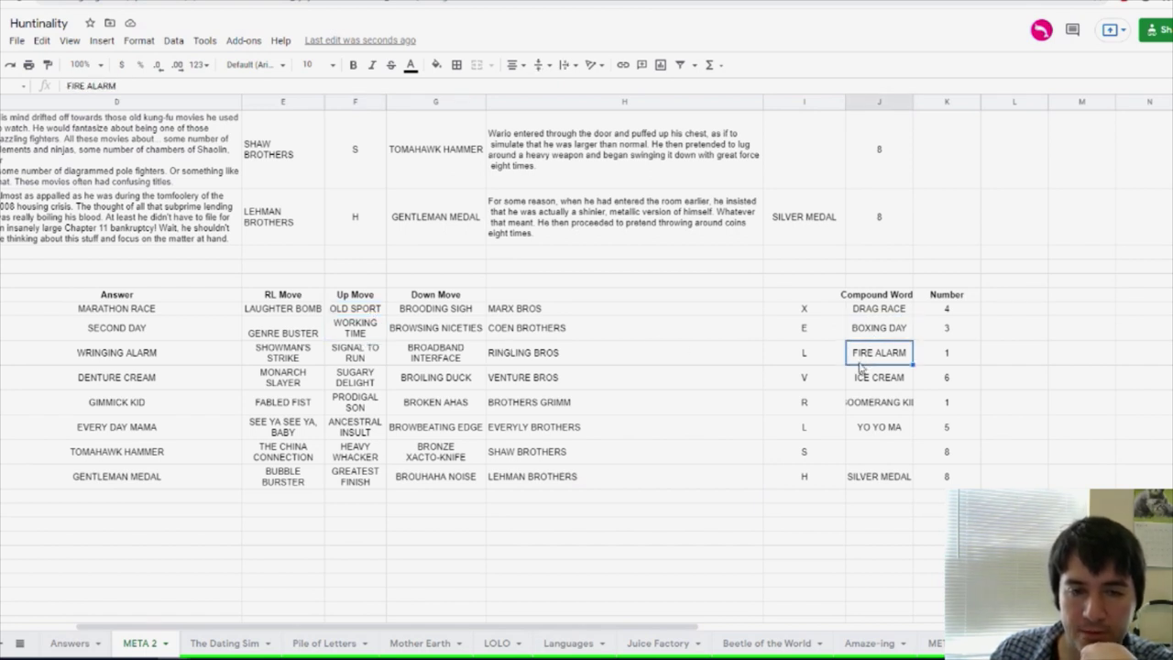
Check the SIGNAL TO RUN and SUGARY DELIGHT moves and the ICE CREAM compound word
left_click(379, 368)
left_click(370, 381)
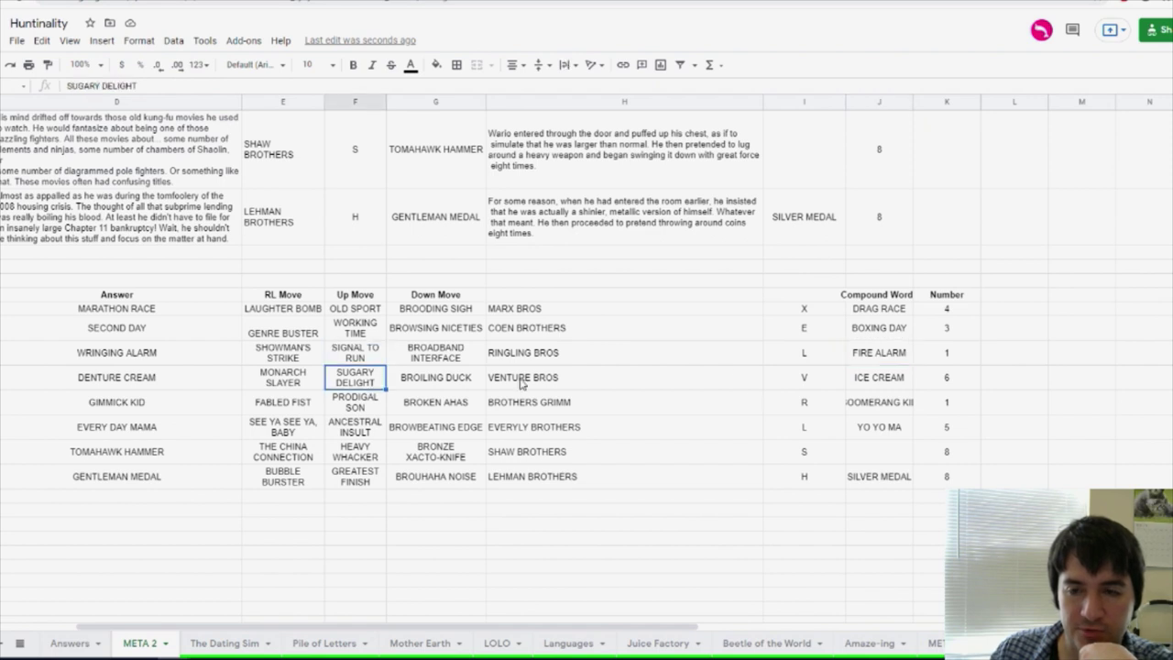
left_click(860, 372)
Widen column J, narrow column H, and select the answer table from Answer to Number
left_click_drag(913, 103, 913, 103)
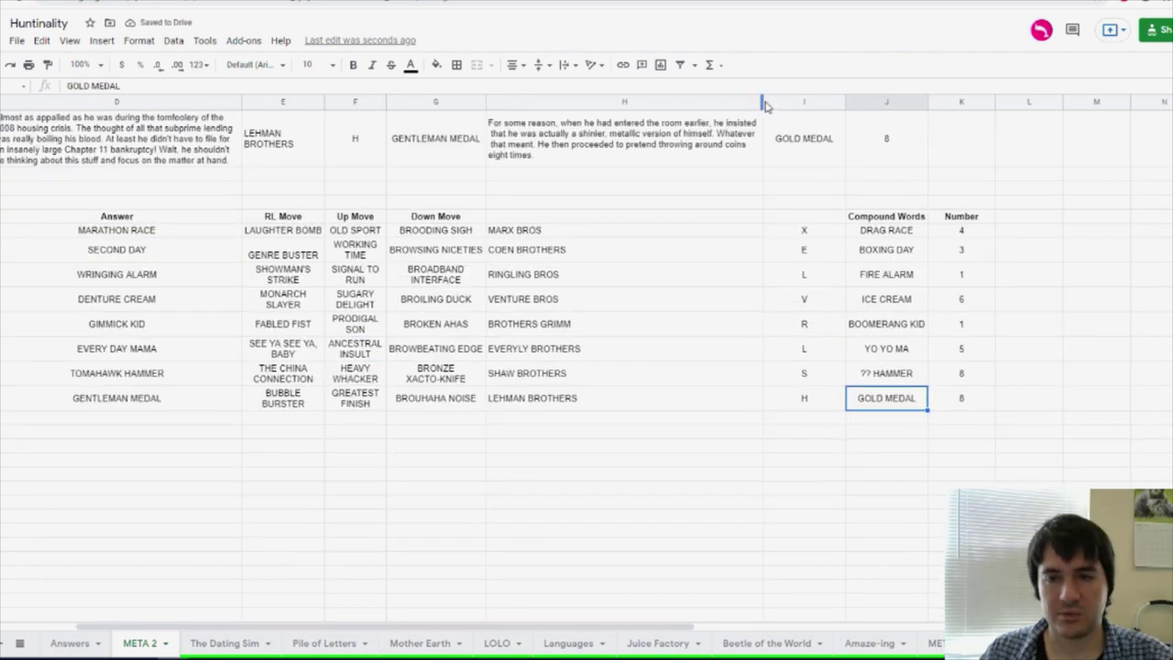
left_click_drag(764, 103, 591, 104)
left_click_drag(102, 271, 781, 456)
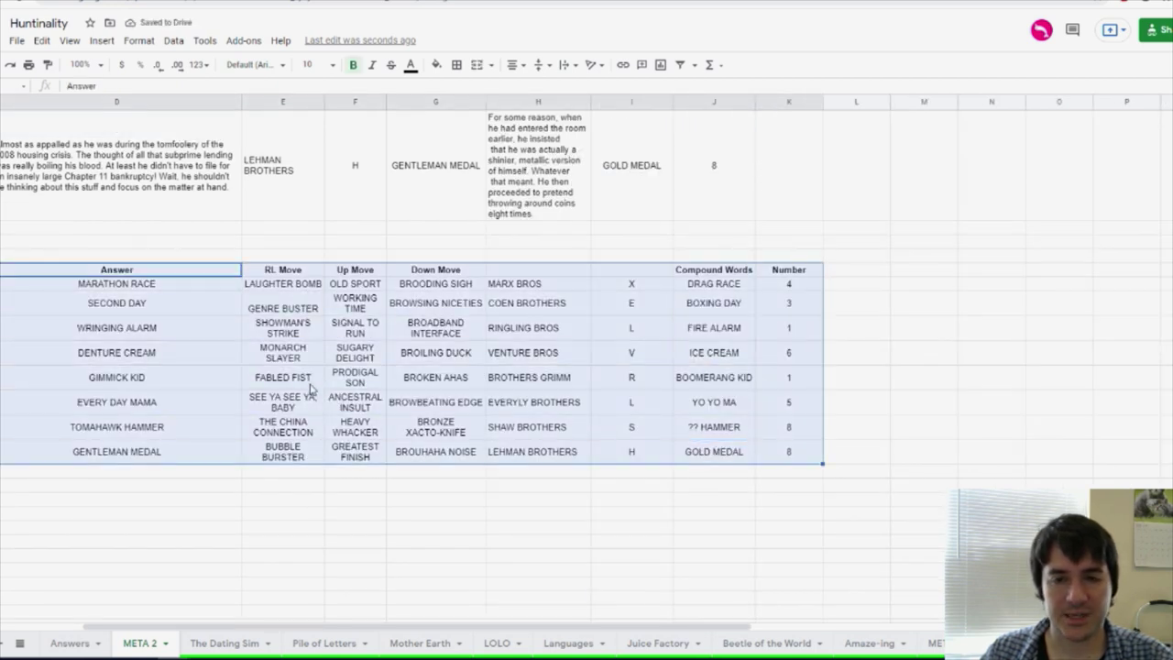
left_click(99, 65)
Zoom the sheet to 125% and check the number 4 for DRAG RACE
left_click(86, 174)
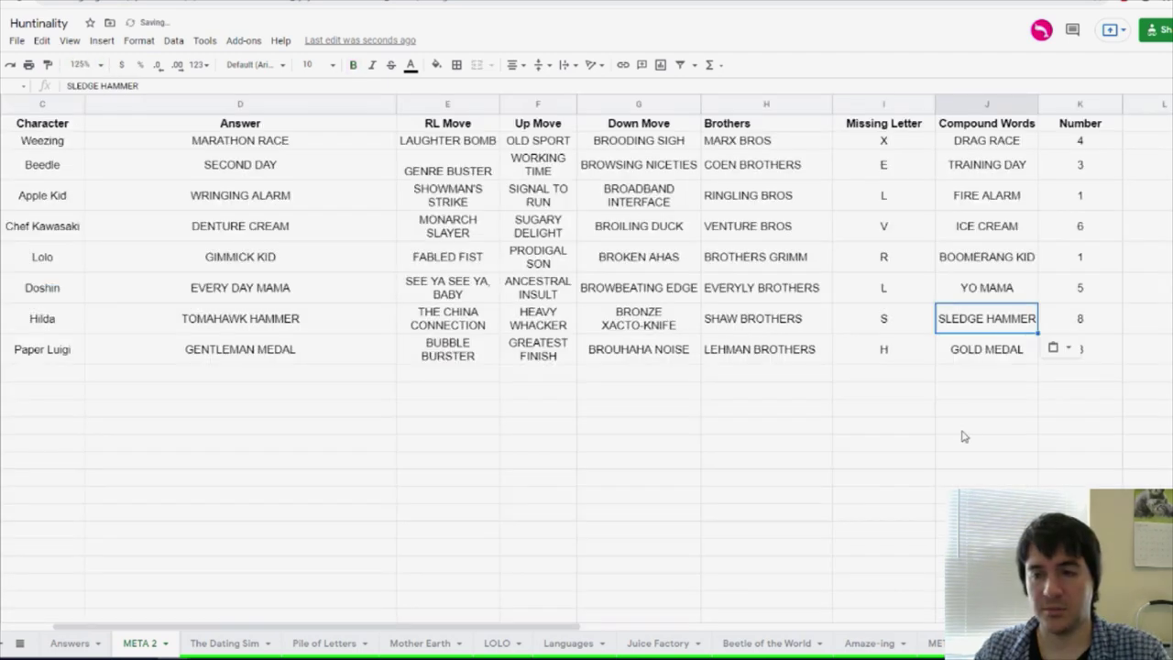
scroll(994, 481, "down", 2)
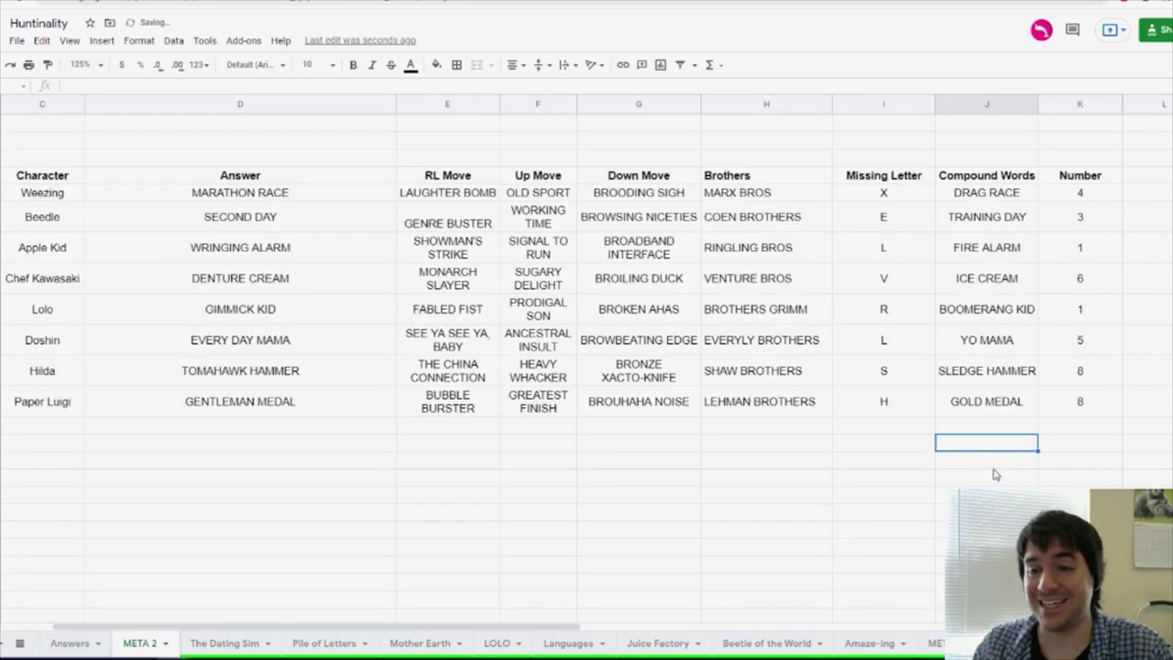
left_click(1082, 194)
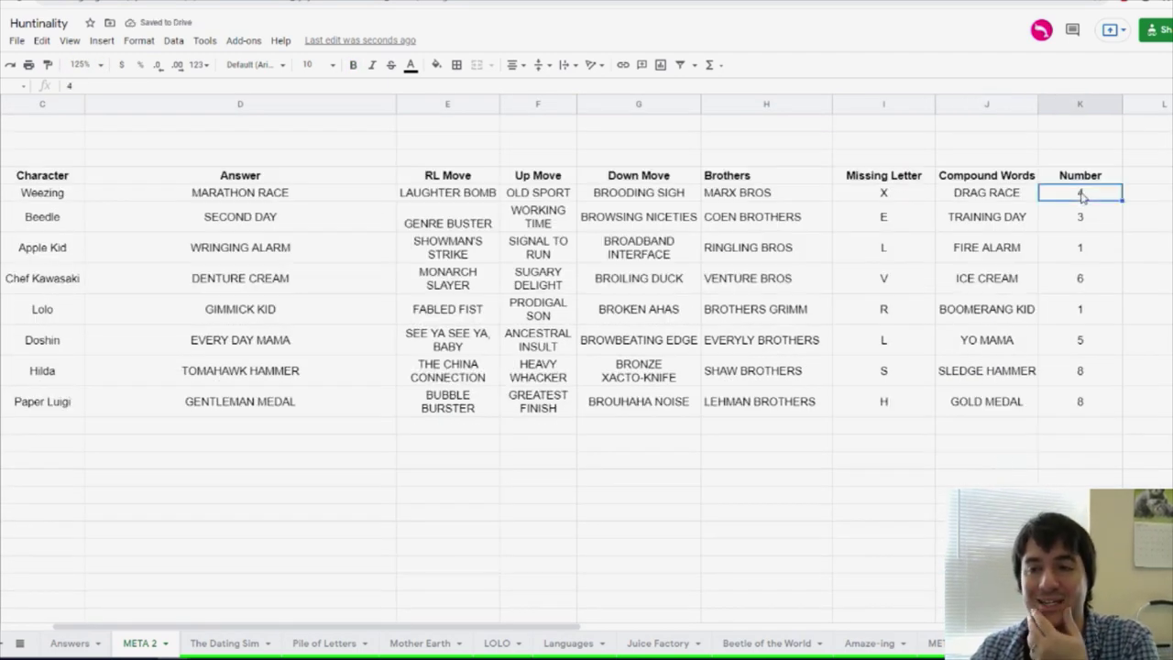
Enter the letters G, A, F, E, B, M, A, A down column L beside the numbers
left_click(1146, 198)
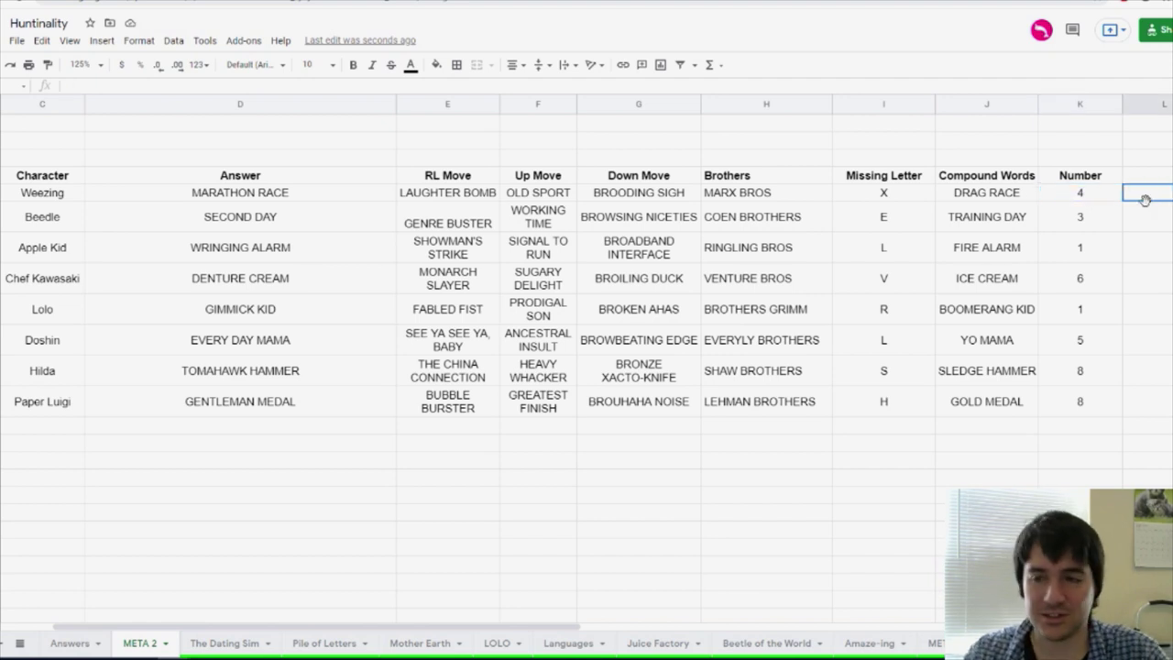
type("G")
key("Return")
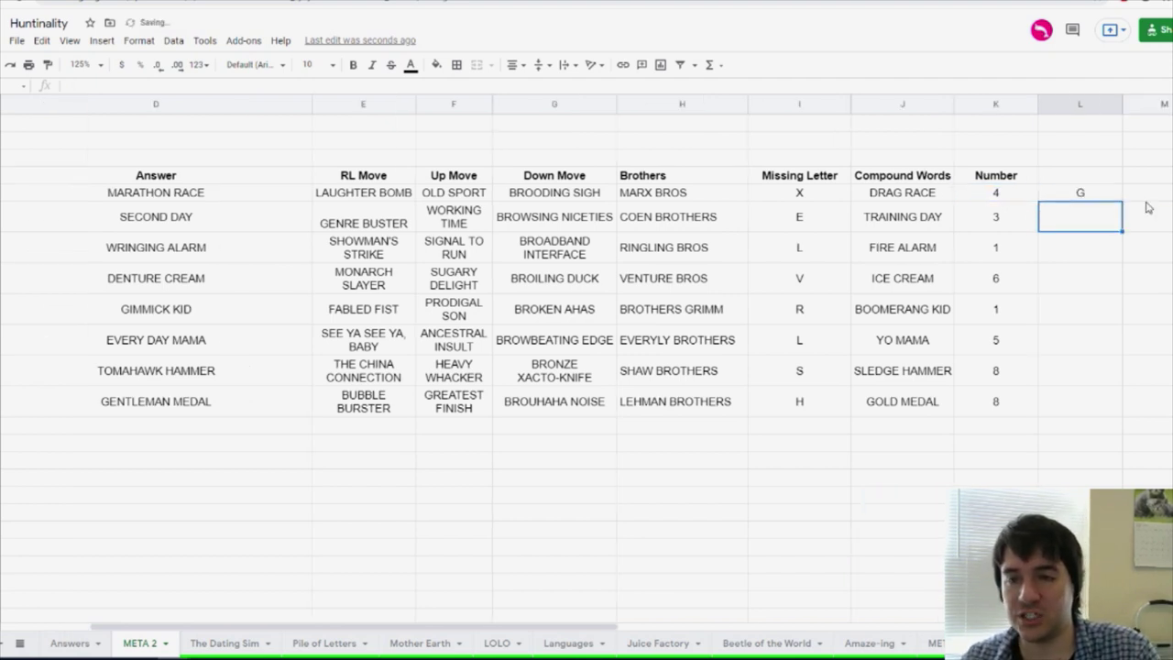
type("A")
key("Return")
type("F")
key("Return")
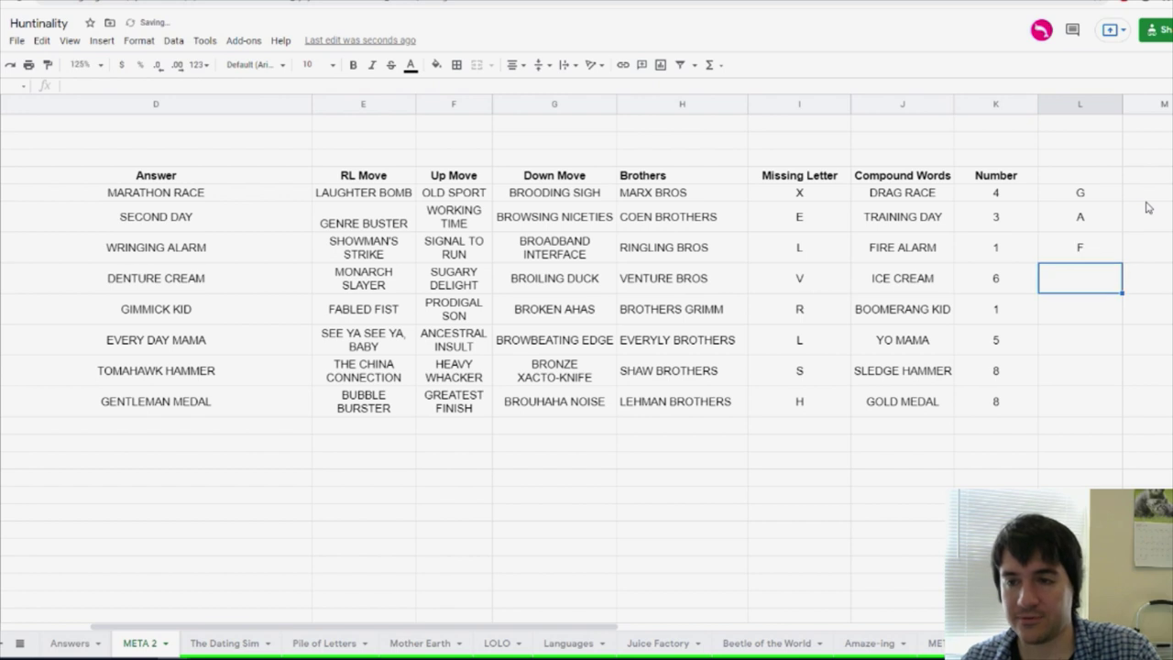
type("E B M A A")
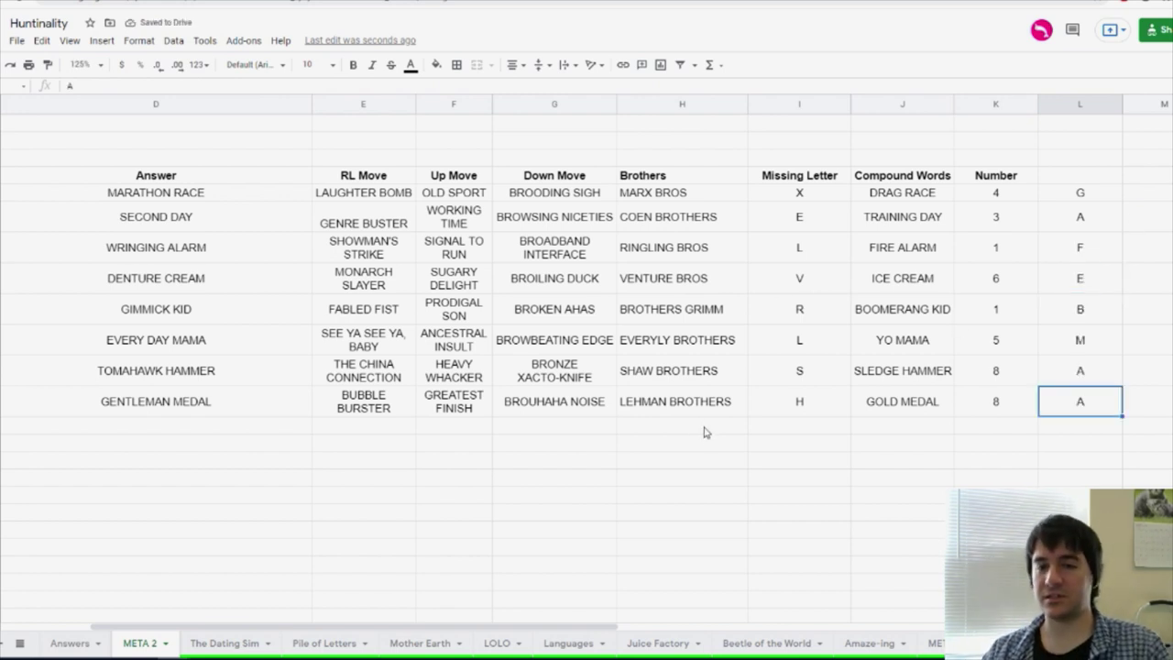
left_click(760, 499)
Select the answers MARATHON RACE through GENTLEMAN MEDAL and the three move columns to compare
key("Up")
key("Up")
key("Up")
key("Up")
key("Right")
key("Right")
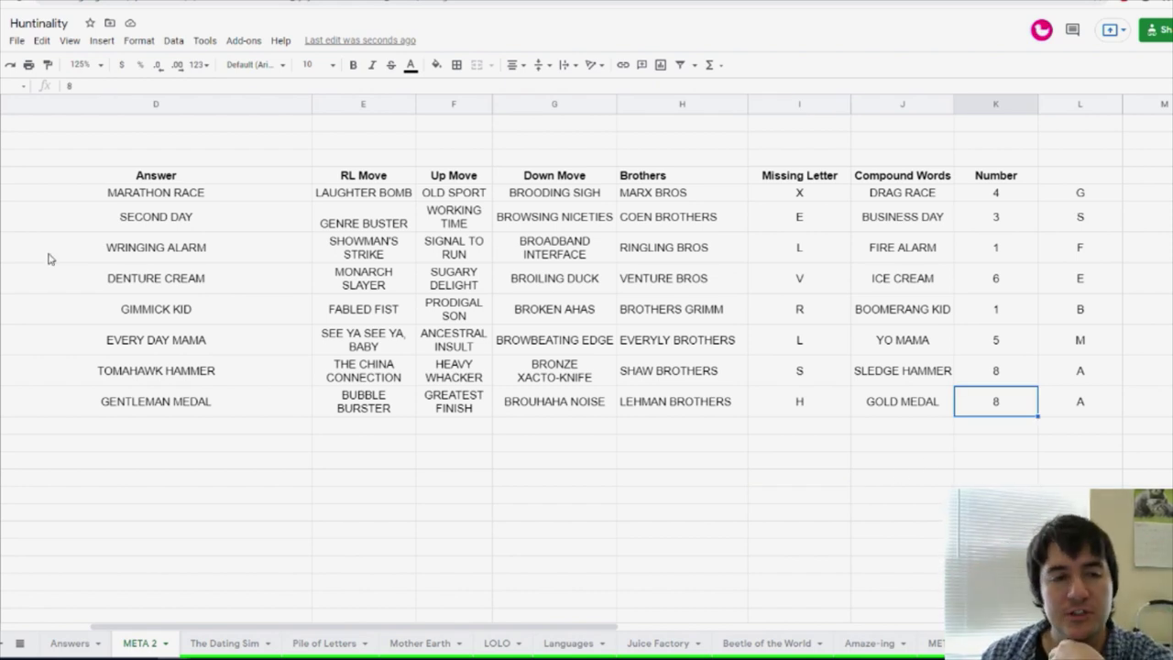
left_click_drag(118, 198, 172, 408)
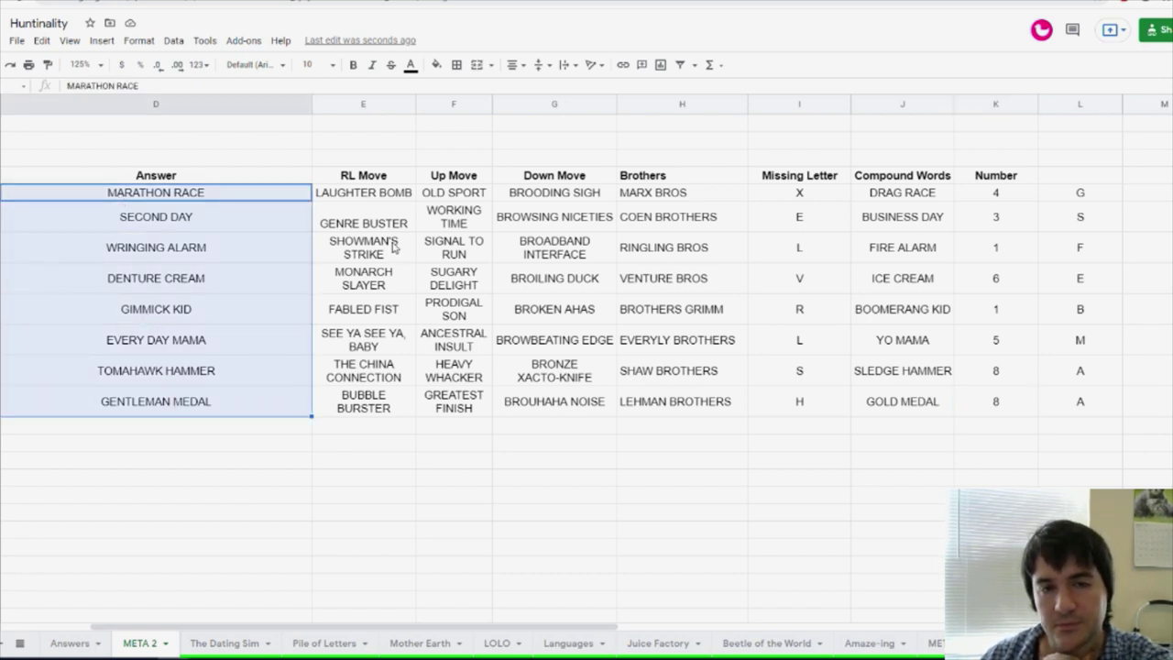
left_click_drag(387, 198, 578, 413)
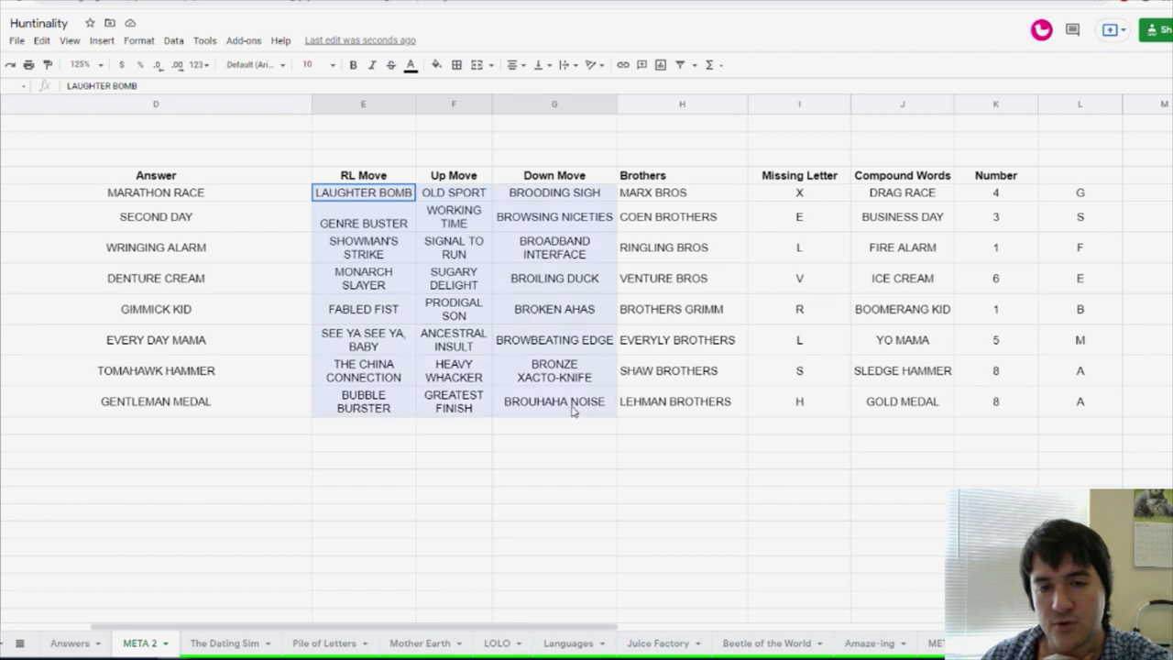
left_click(579, 447)
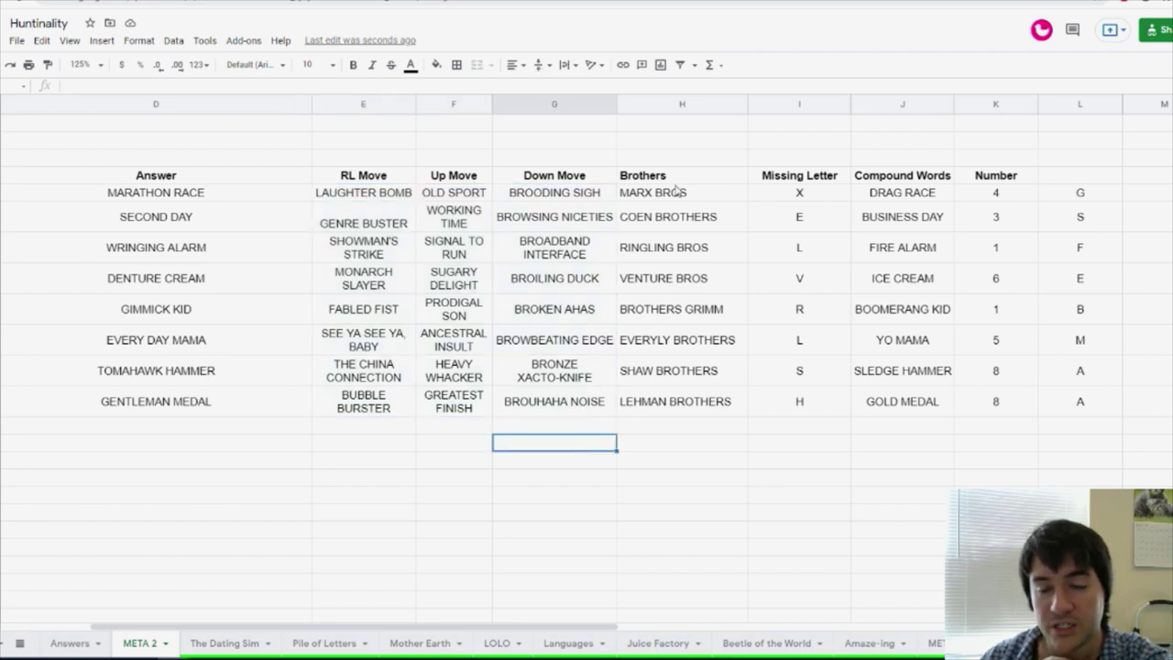
Multi-select the Down Move, Brothers, Compound Words, RL Move and Up Move columns together
left_click_drag(683, 197, 707, 394)
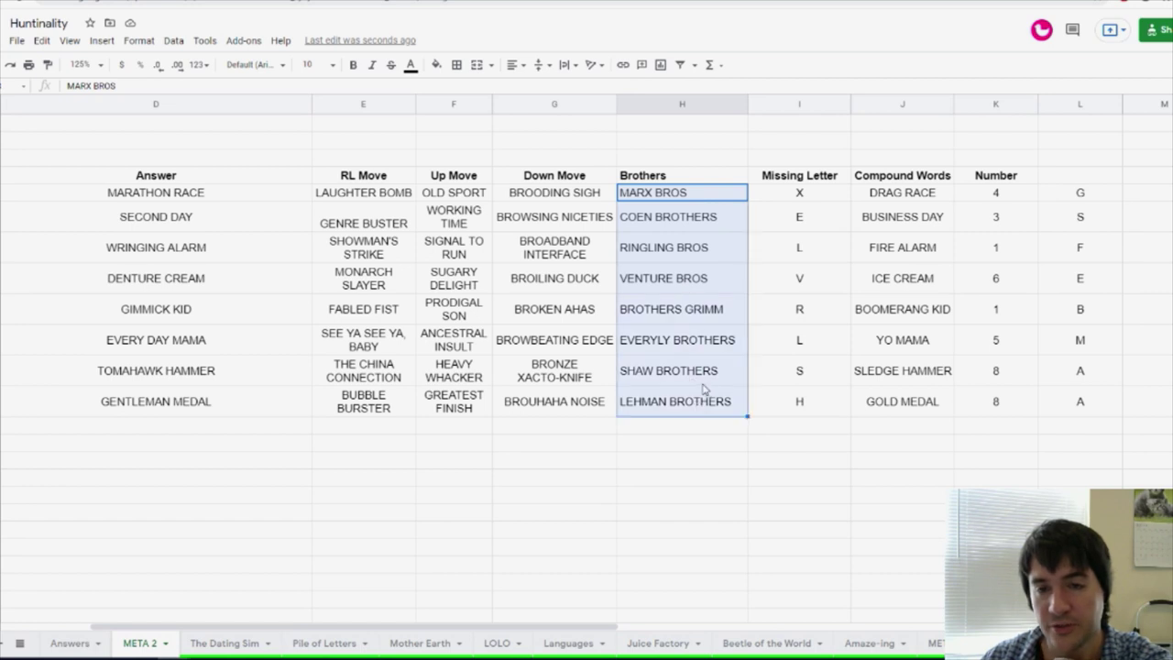
left_click_drag(564, 196, 590, 409)
left_click_drag(541, 180, 678, 394)
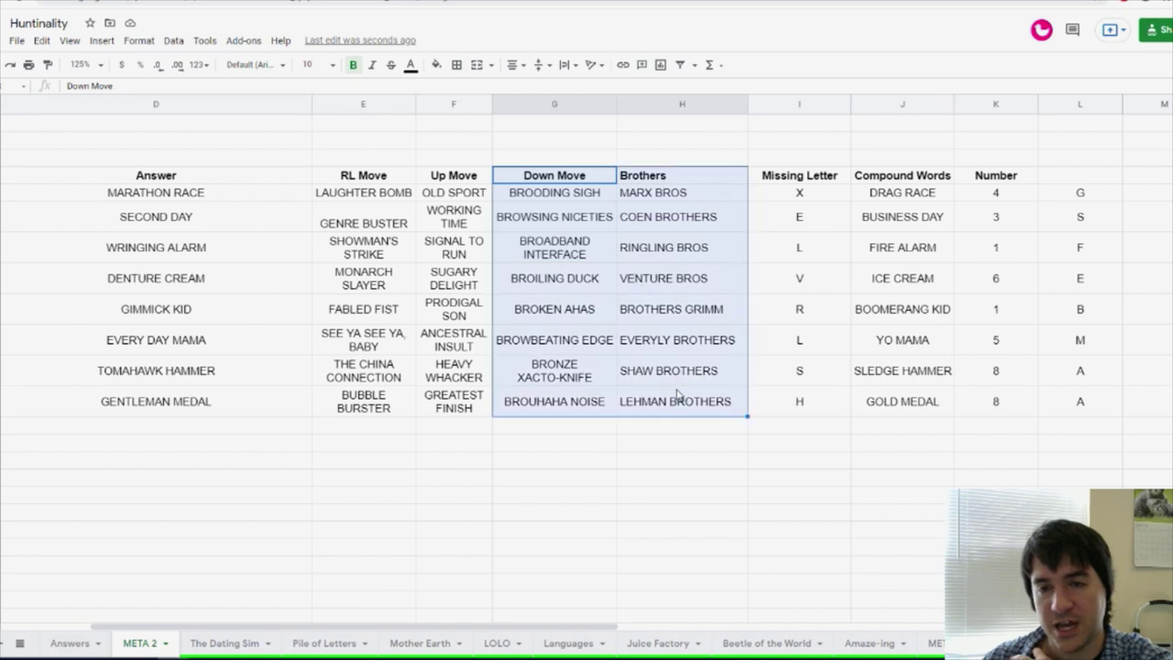
left_click(892, 178, "ctrl")
left_click_drag(867, 213, 887, 398)
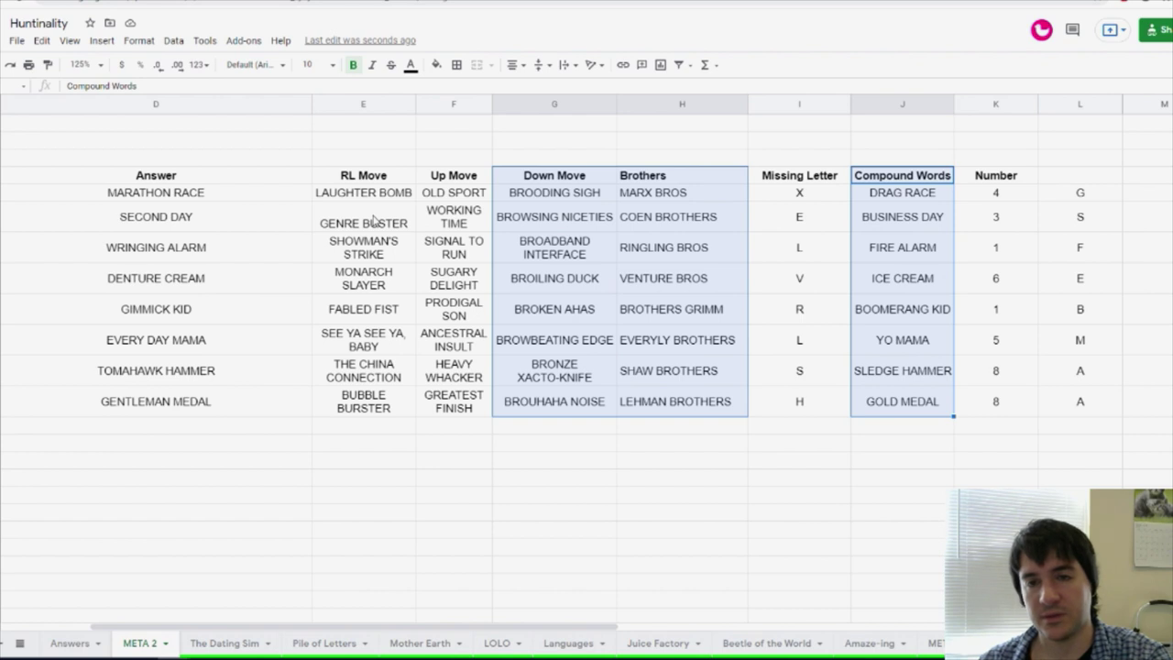
left_click_drag(364, 181, 362, 356)
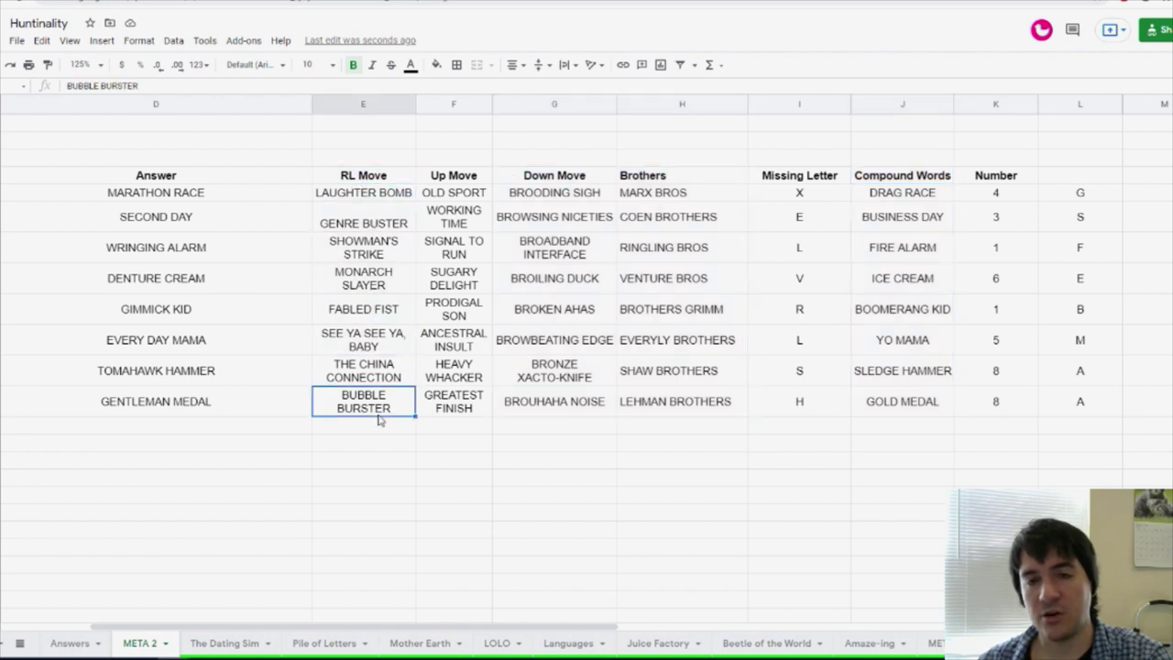
left_click_drag(536, 176, 677, 409)
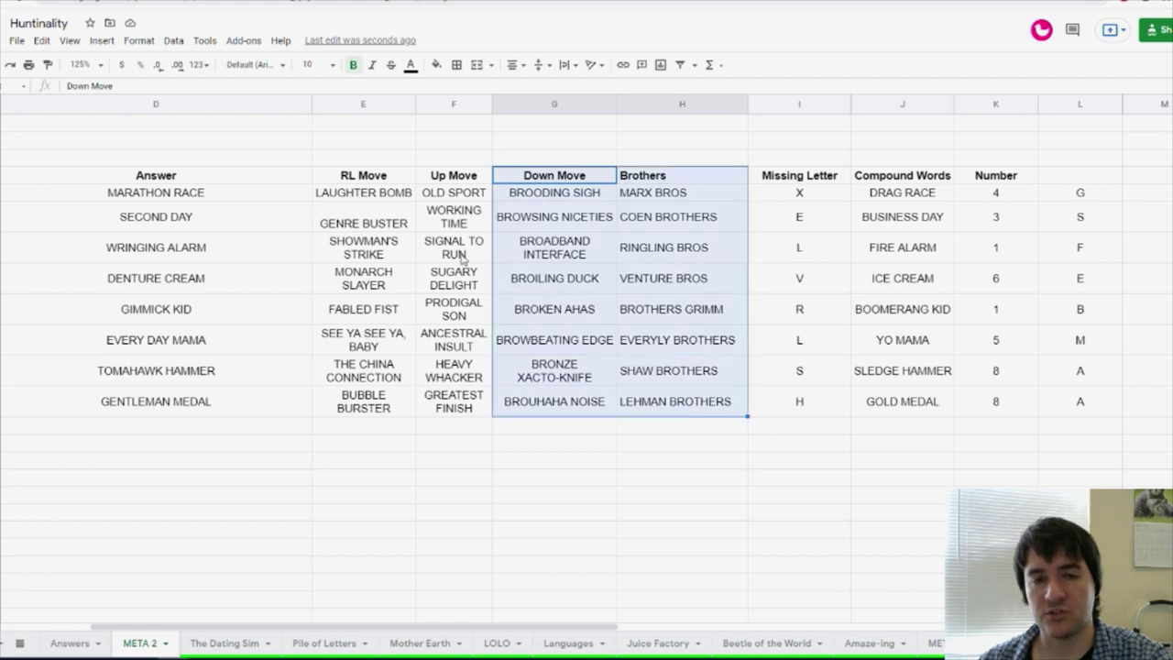
left_click_drag(392, 179, 412, 414)
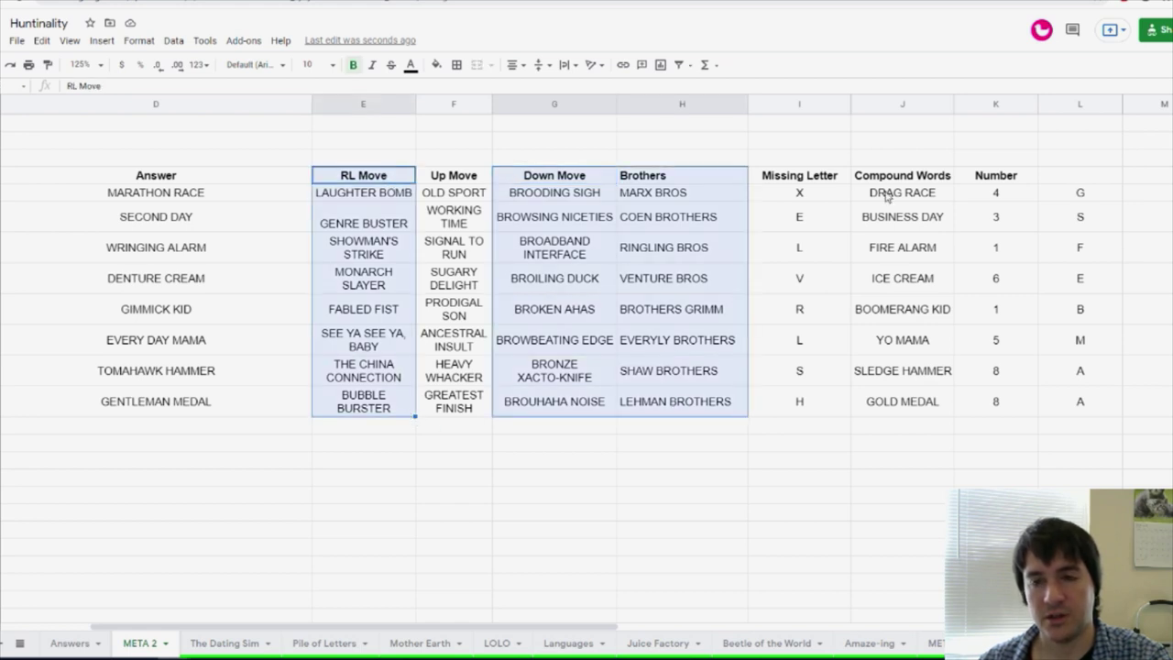
left_click_drag(896, 178, 915, 408)
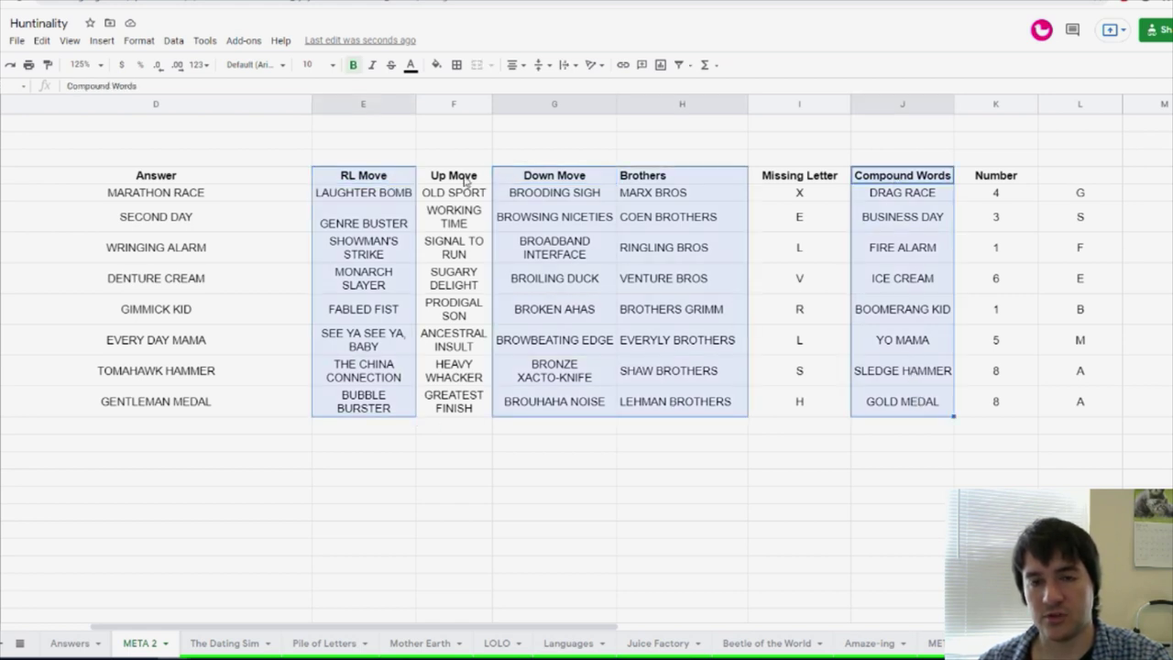
left_click_drag(464, 182, 476, 419)
left_click(609, 459)
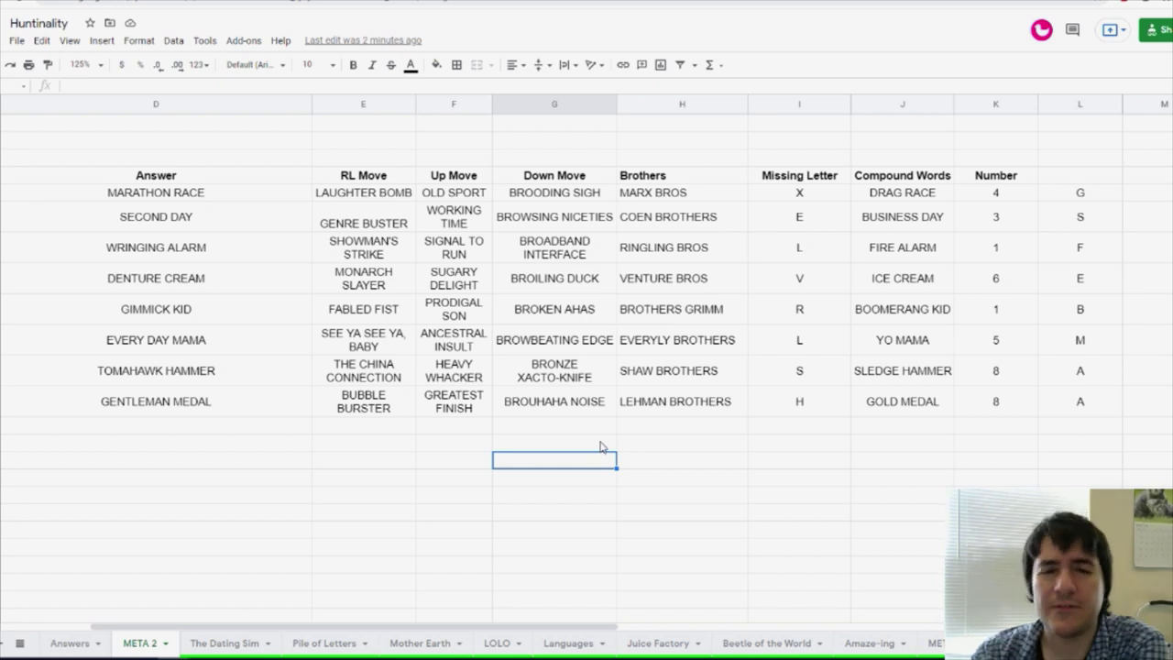
Review the Brothers entries and moves LAUGHTER BOMB, OLD SPORT, BROODING SIGH, GENRE BUSTER, WORKING TIME, BROWSING NICETIES
left_click_drag(627, 200, 660, 414)
left_click(708, 476)
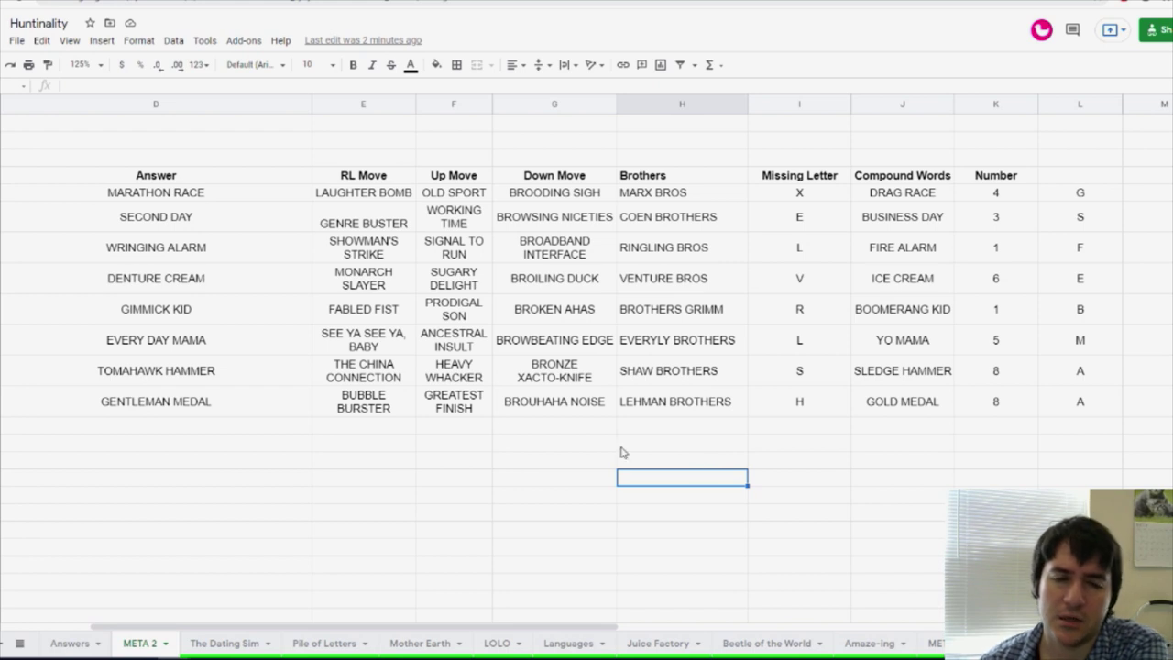
left_click(399, 196)
left_click(440, 196)
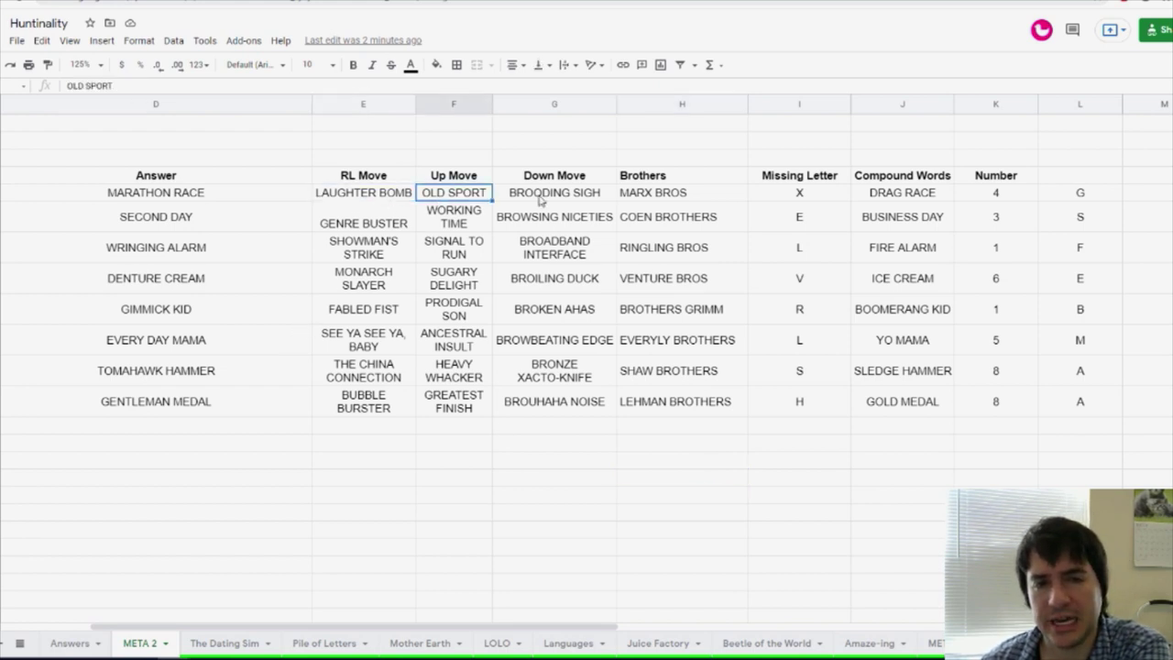
left_click(543, 200)
left_click(378, 219)
left_click(462, 226)
left_click(559, 217)
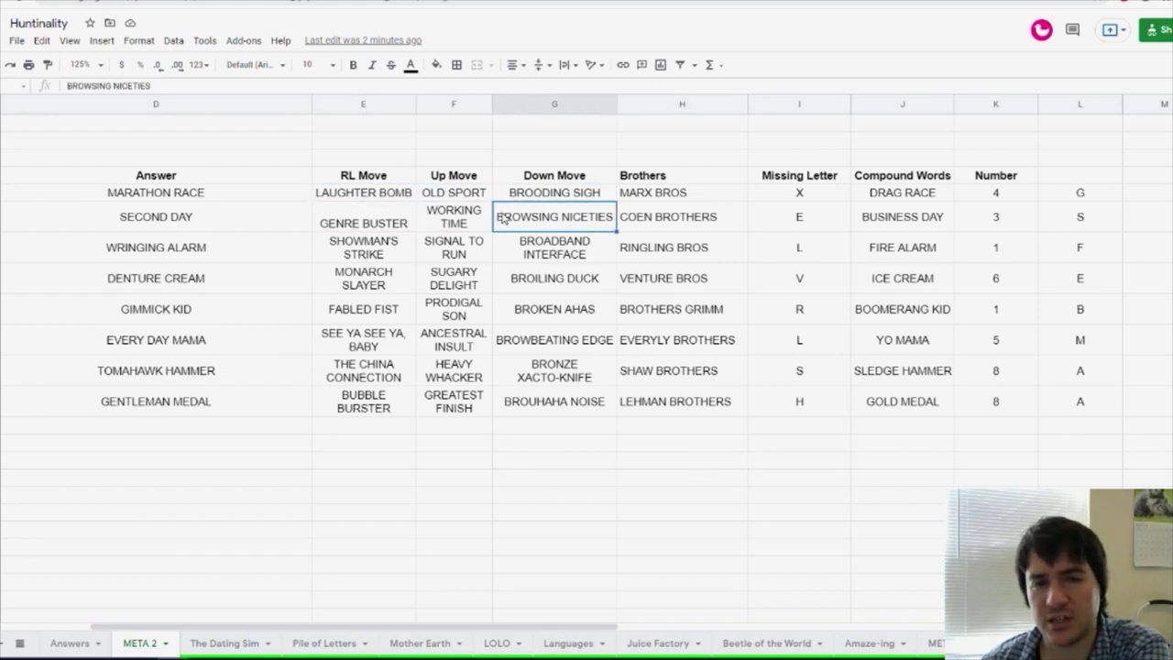
Compare the RL Move, Down Move, Missing Letter, extracted letter and Up Move columns
left_click_drag(388, 198, 385, 408)
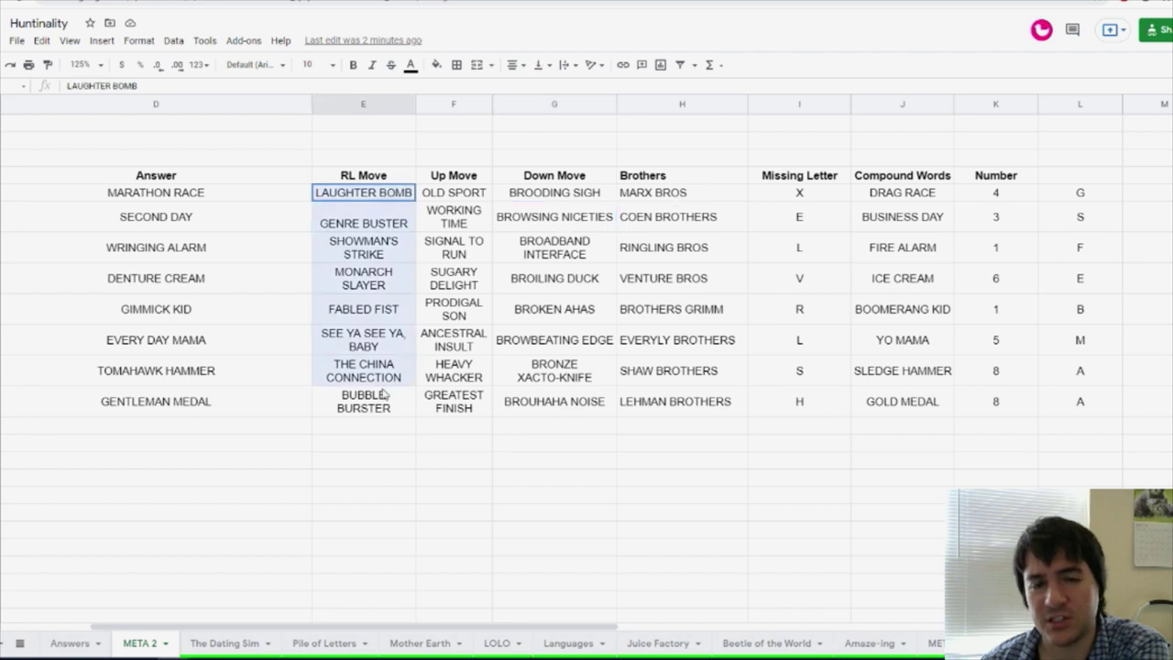
left_click_drag(558, 200, 555, 387)
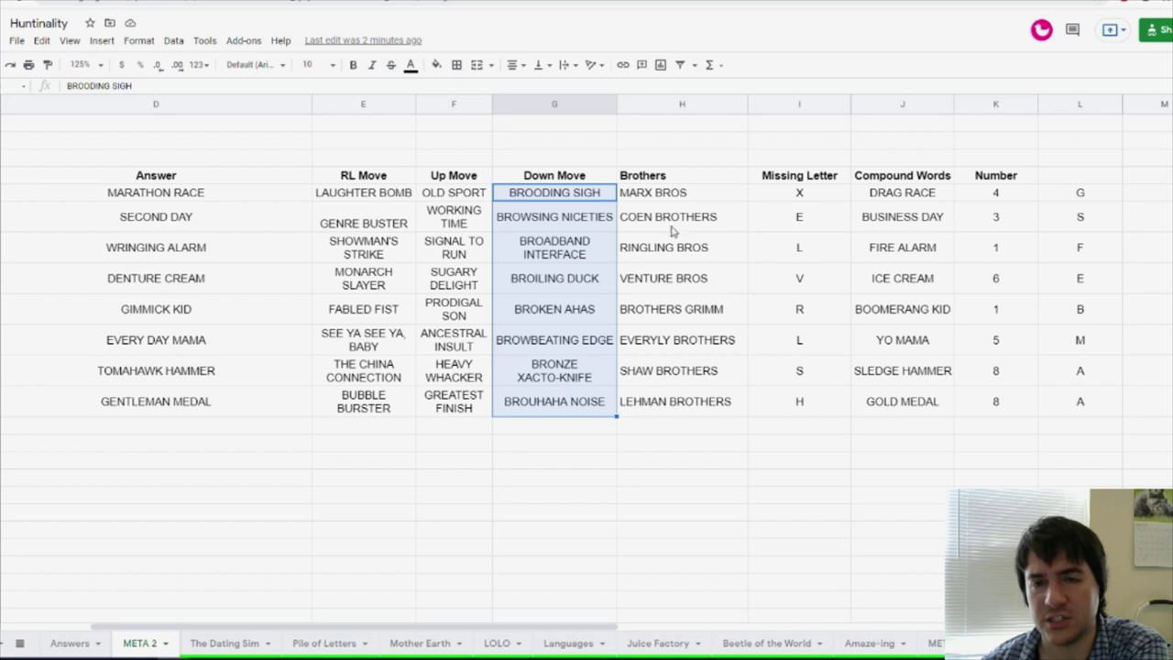
left_click(781, 196)
left_click_drag(790, 194, 798, 408)
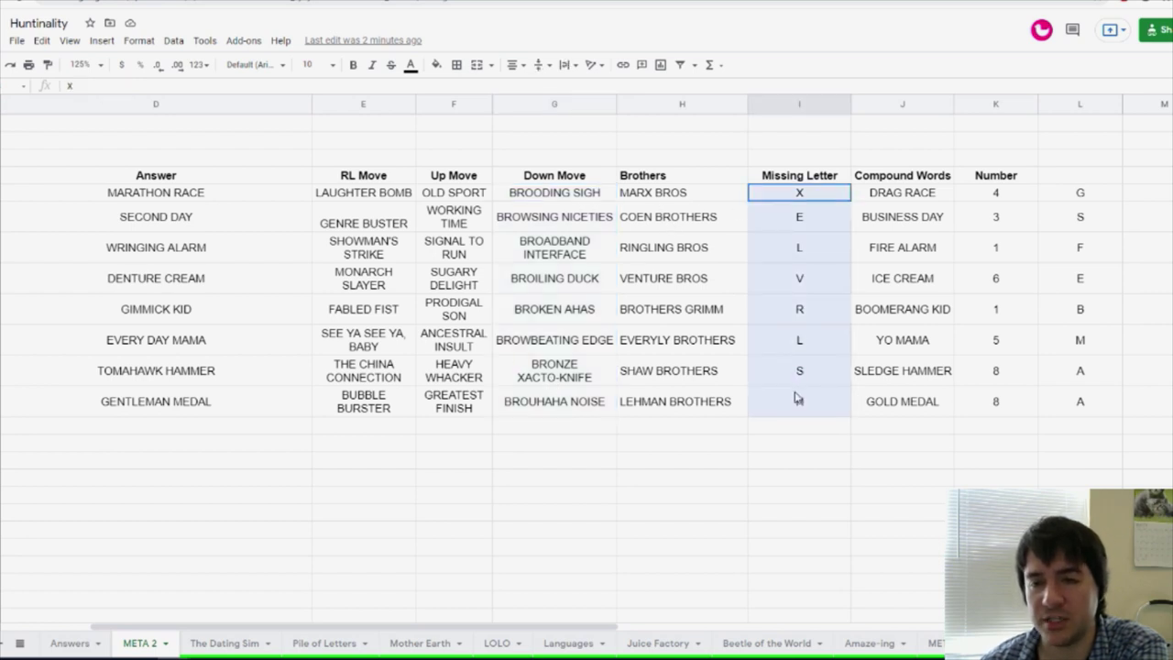
left_click_drag(555, 195, 559, 413)
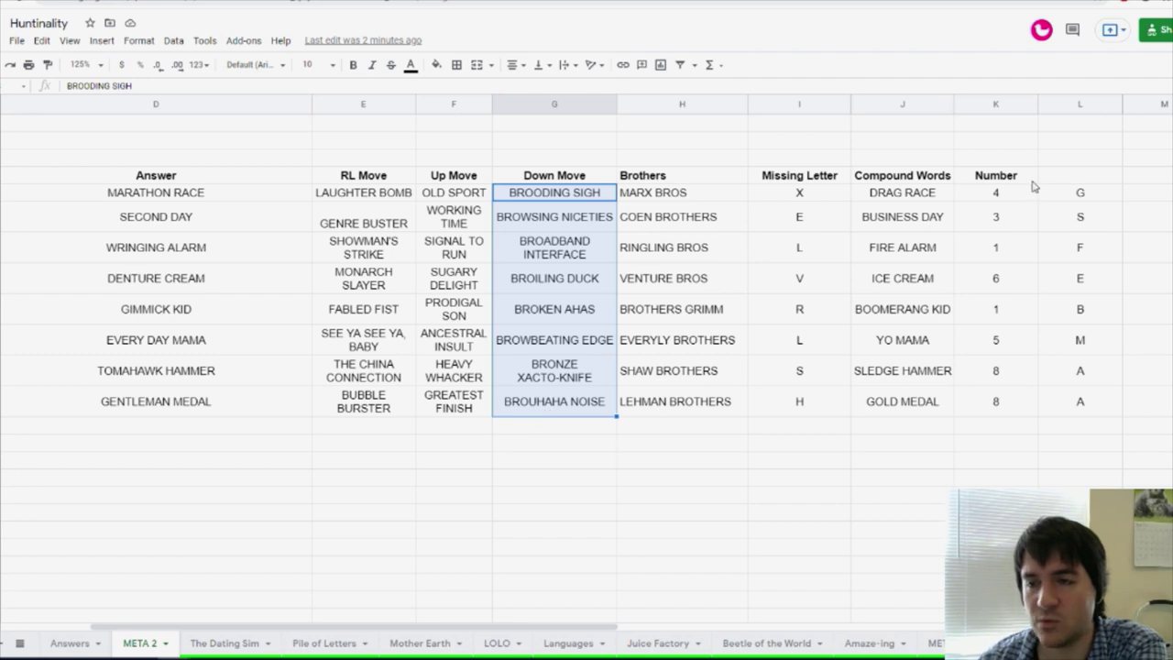
left_click_drag(1043, 197, 1077, 406)
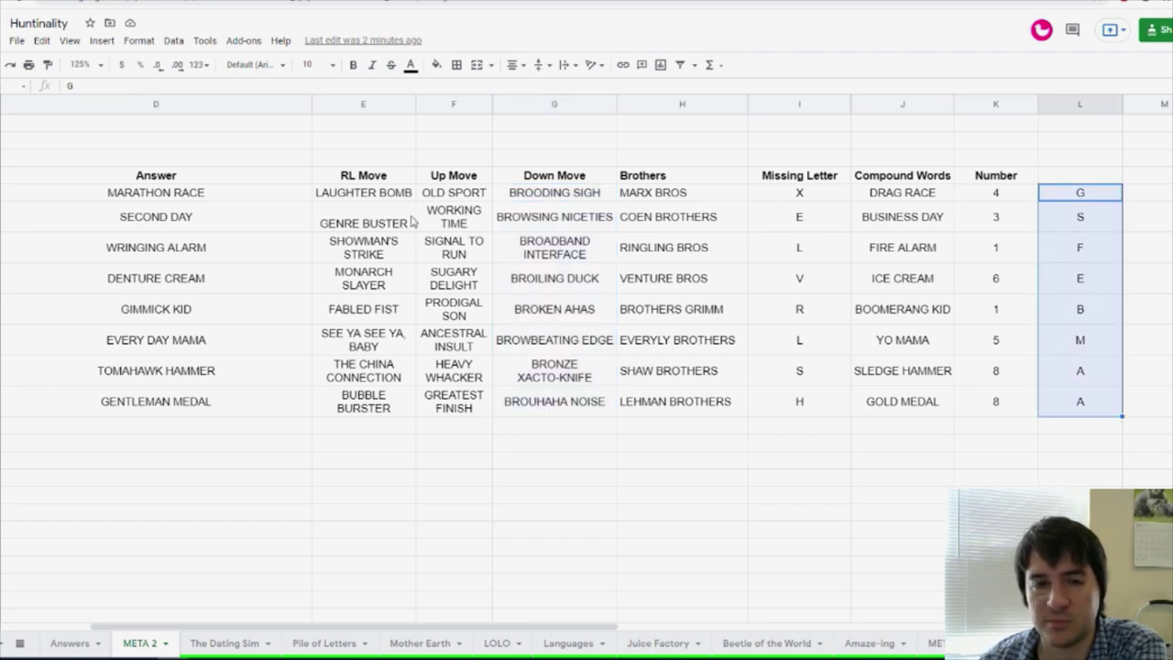
left_click_drag(443, 198, 458, 427)
left_click(363, 463)
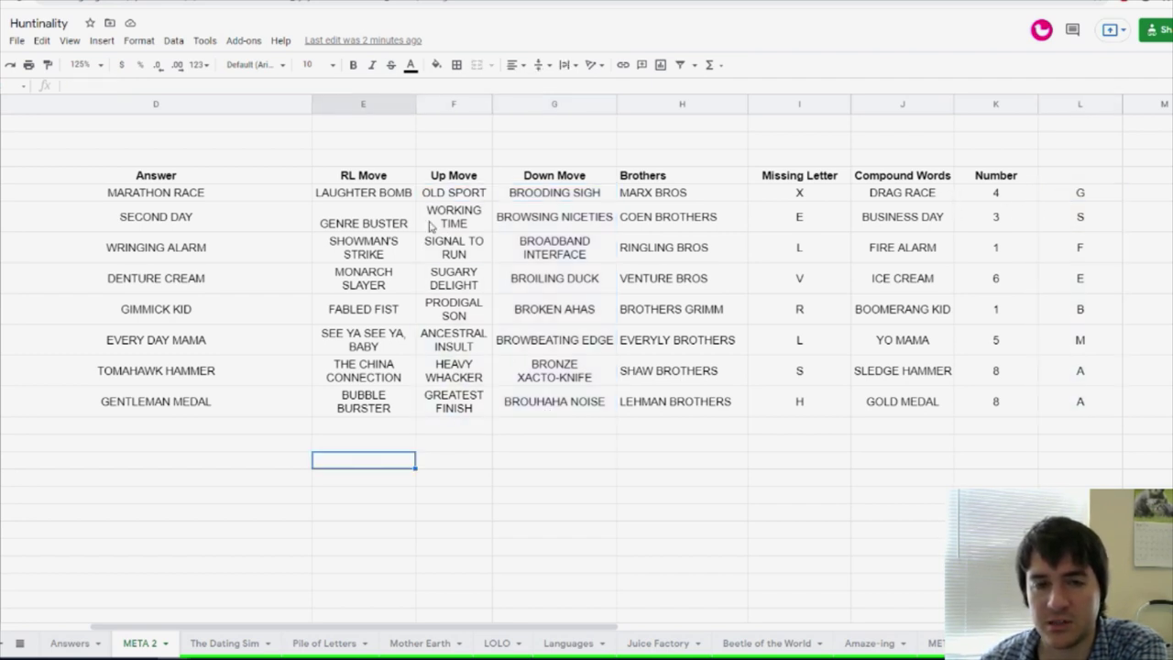
left_click_drag(393, 195, 380, 414)
left_click(510, 463)
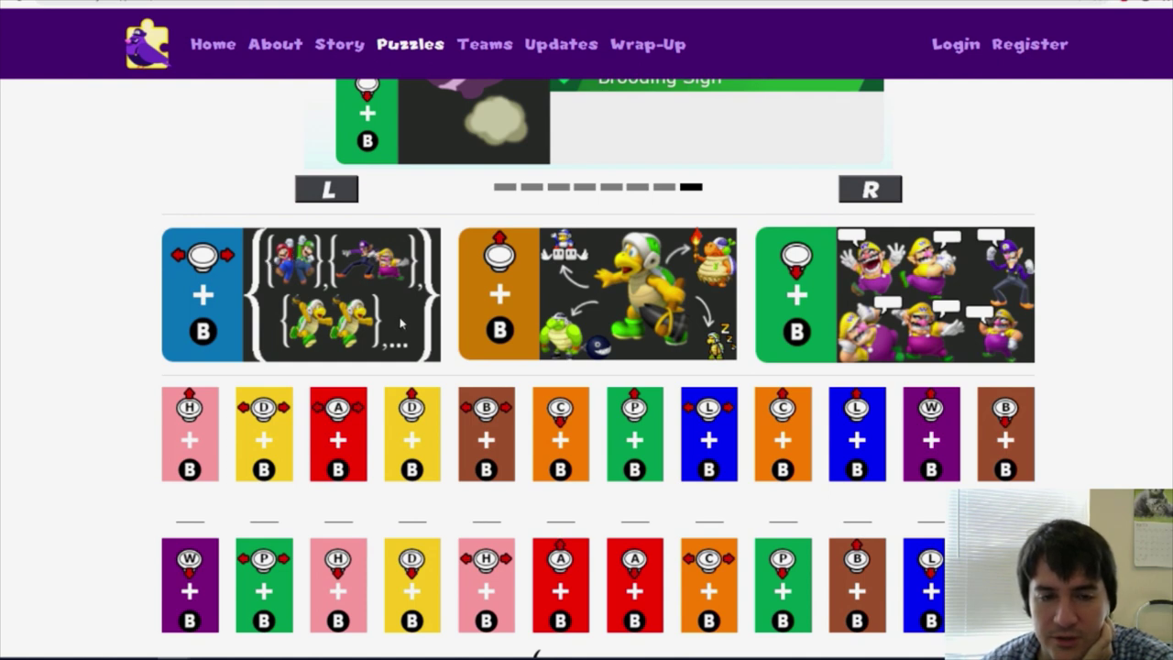
key("ctrl+Tab")
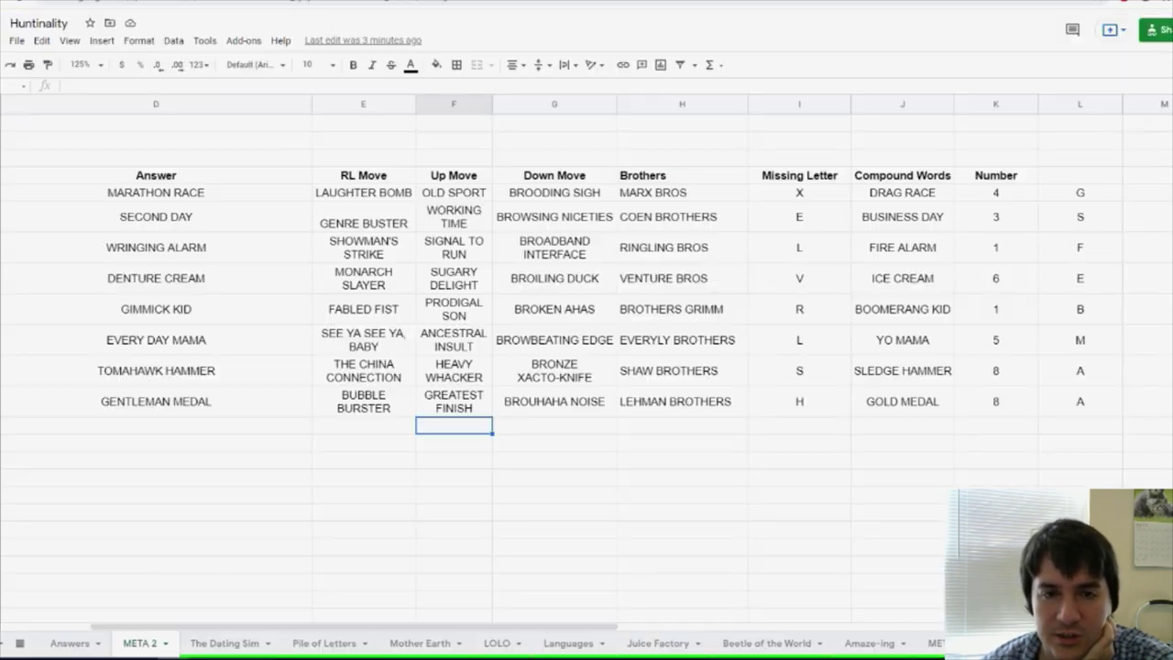
left_click_drag(376, 195, 376, 408)
left_click_drag(696, 195, 699, 409)
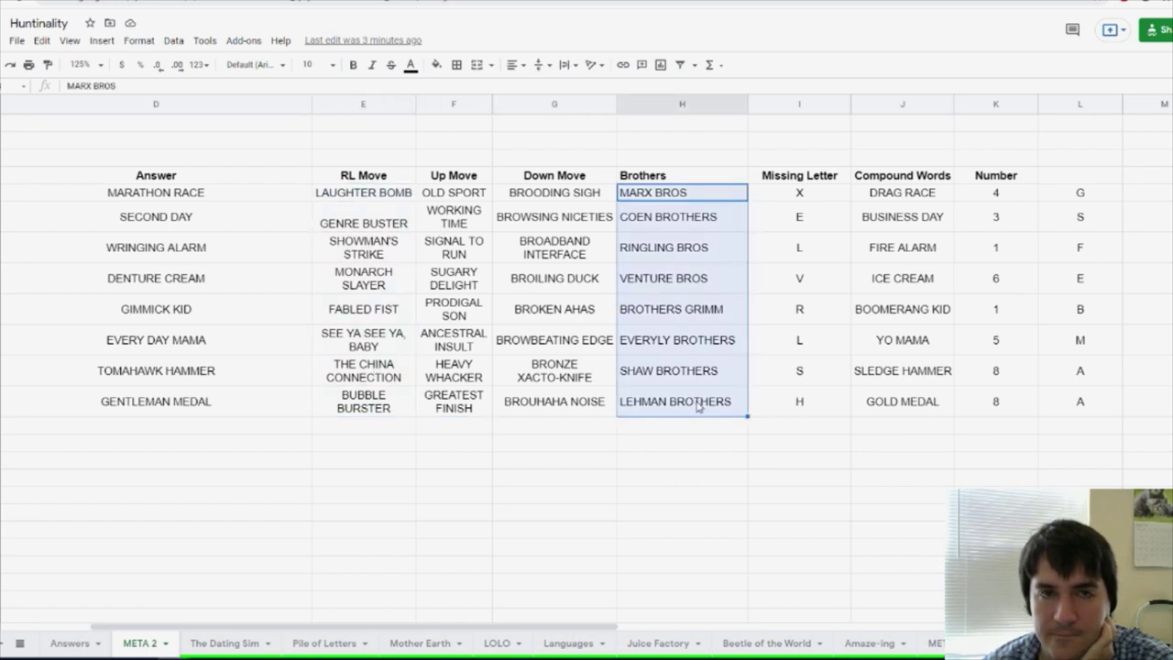
key("ctrl+shift+Tab")
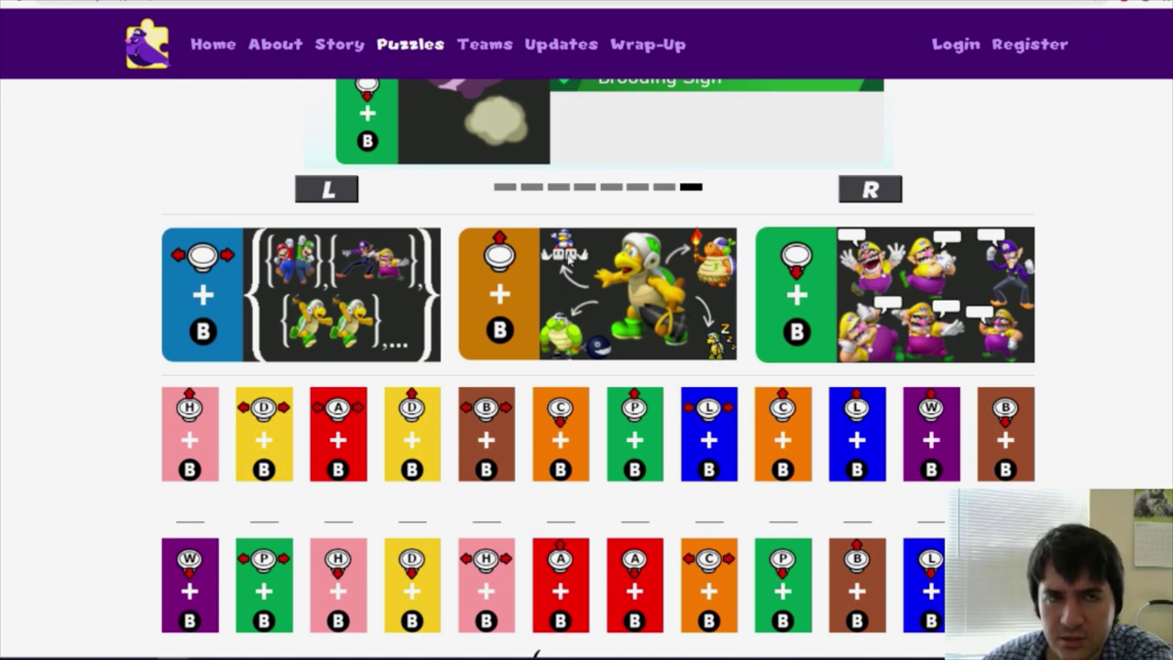
key("alt+Tab")
left_click_drag(453, 193, 451, 417)
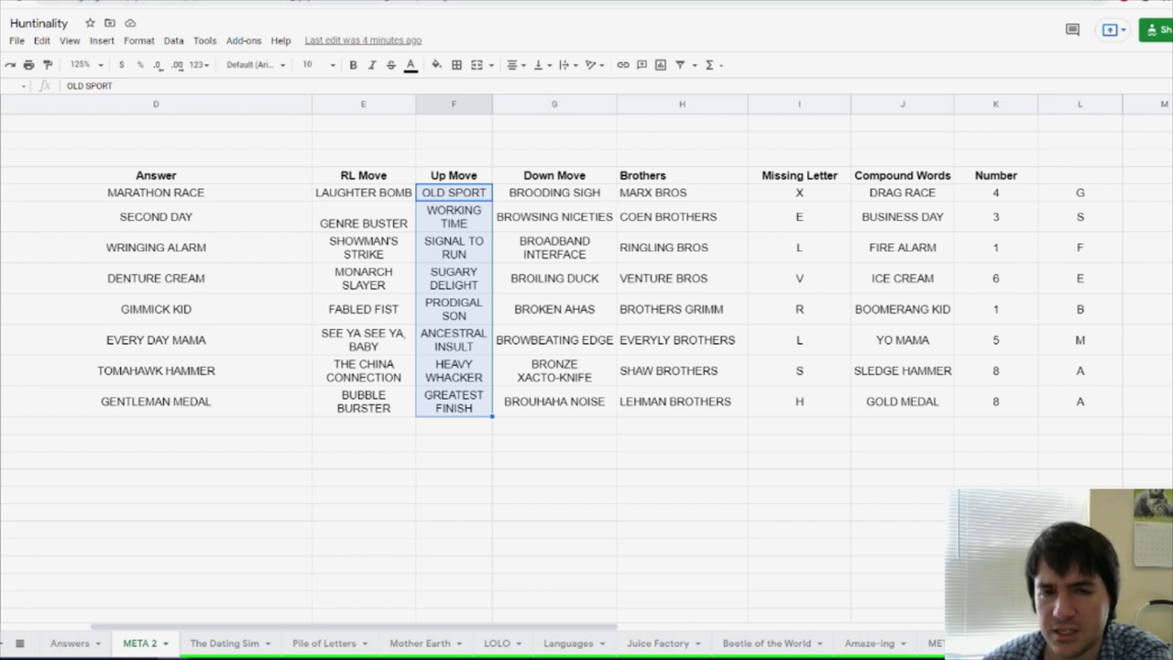
Check BROWBEATING EDGE and select the FIRE ALARM, BOOMERANG KID and SLEDGE HAMMER compound words
left_click(555, 340)
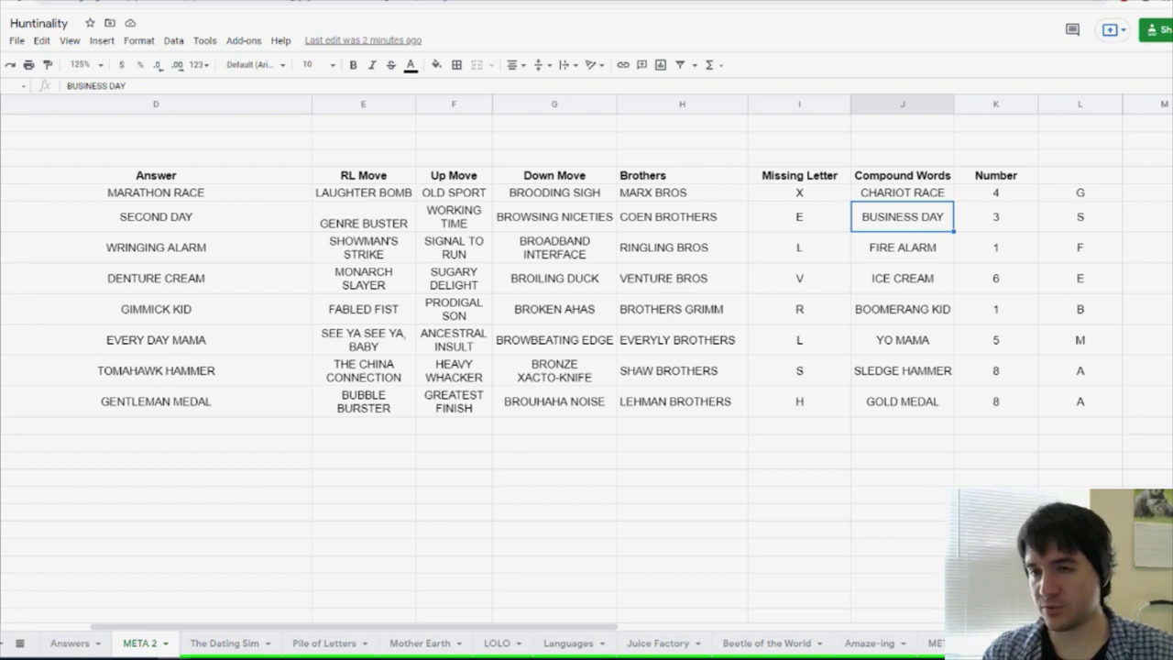
left_click(903, 309, "ctrl")
left_click(907, 246, "ctrl")
left_click(913, 374, "ctrl")
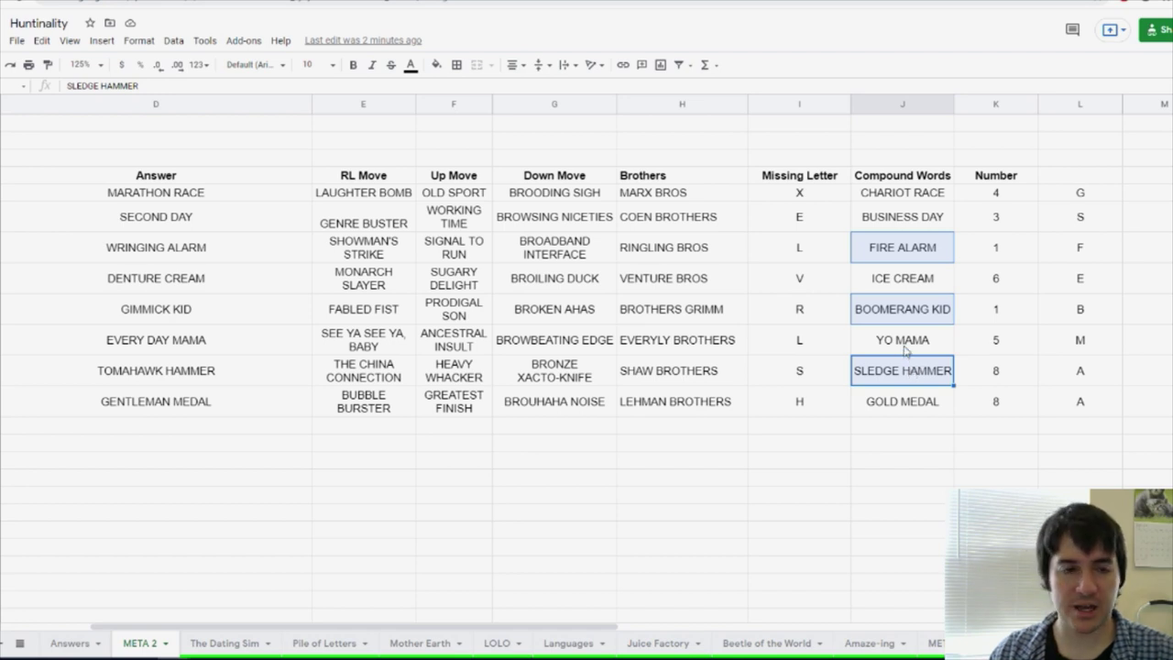
left_click(798, 461)
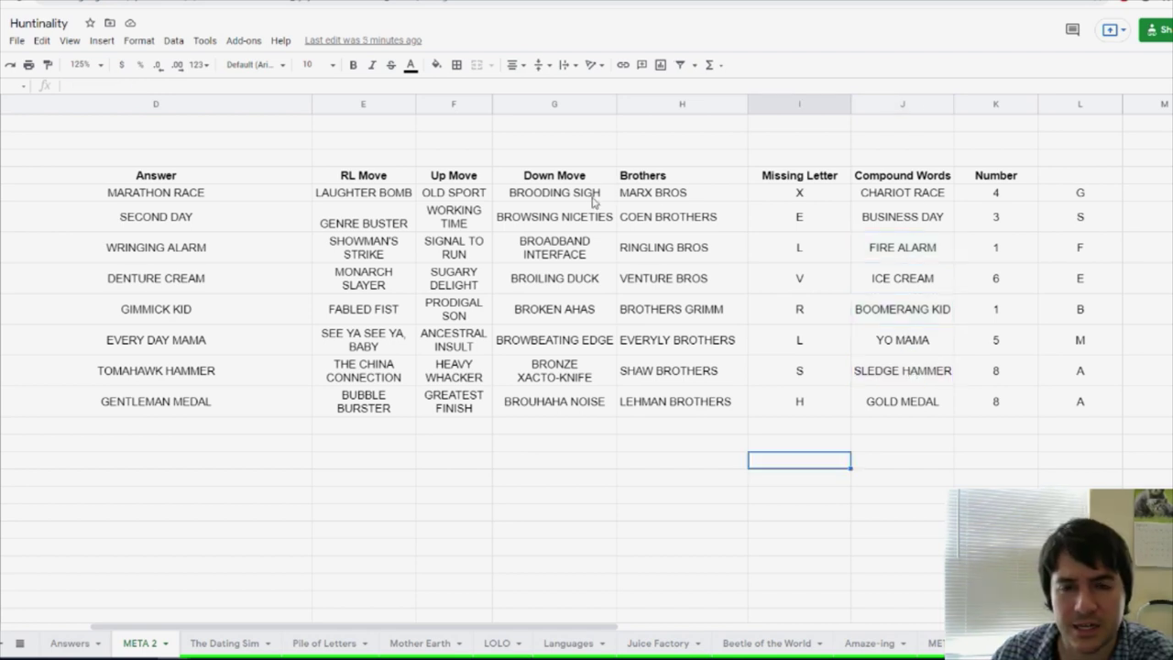
Look over the Down Move entries, singling out BROADBAND INTERFACE
left_click_drag(596, 194, 596, 404)
left_click(583, 442)
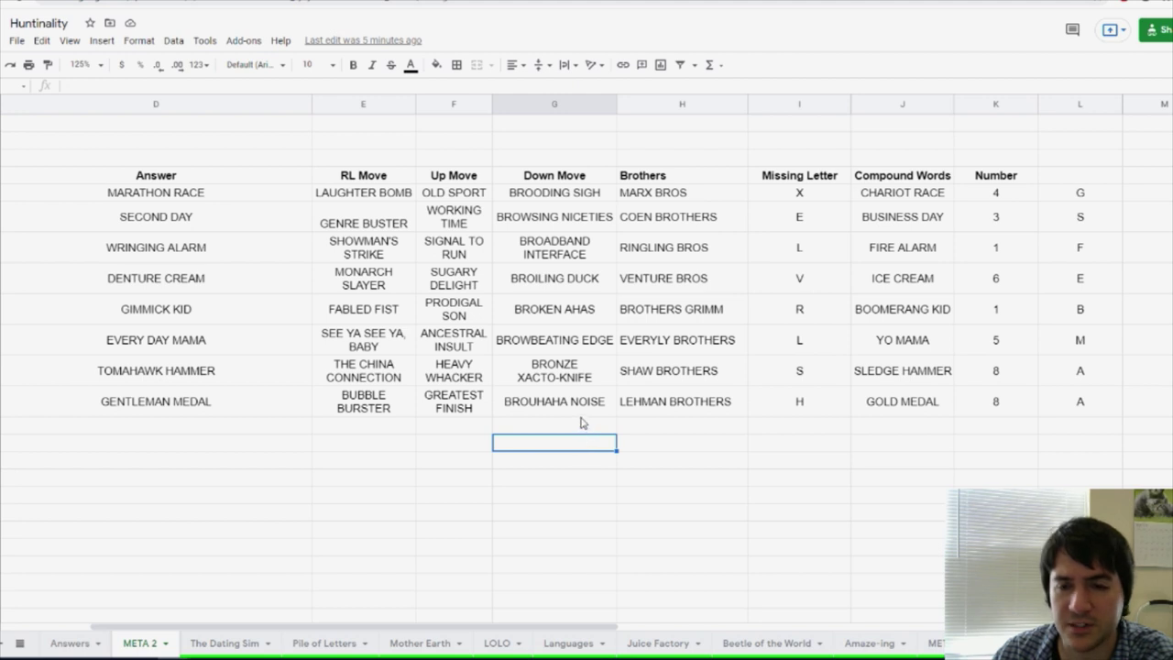
left_click(798, 460)
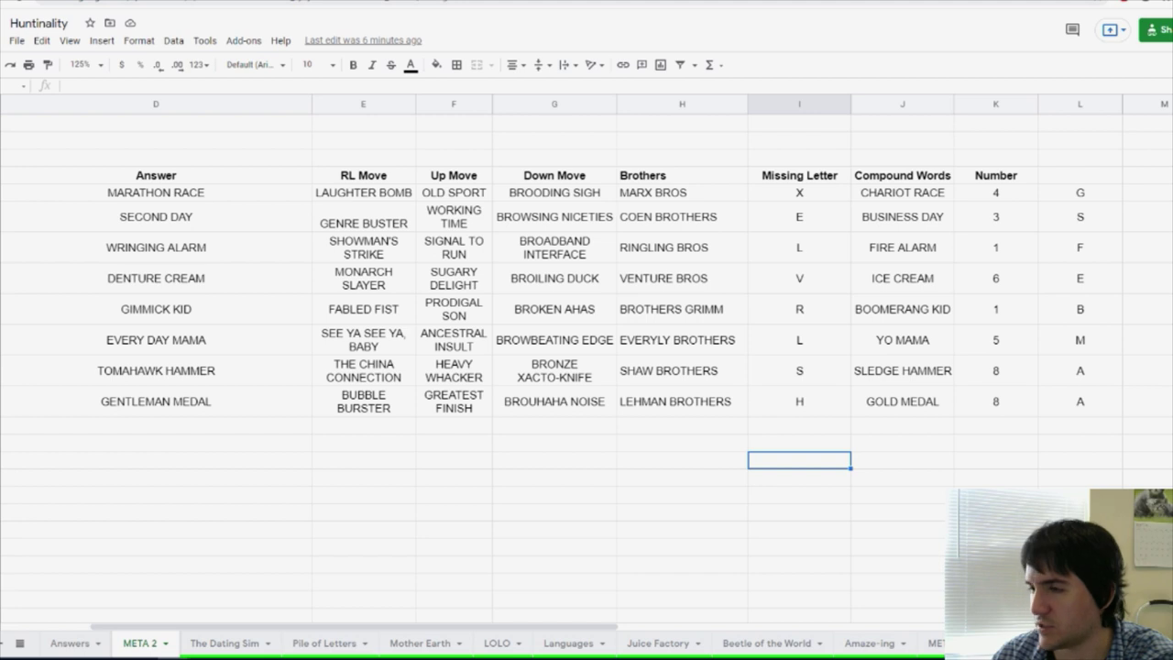
left_click_drag(591, 404, 590, 194)
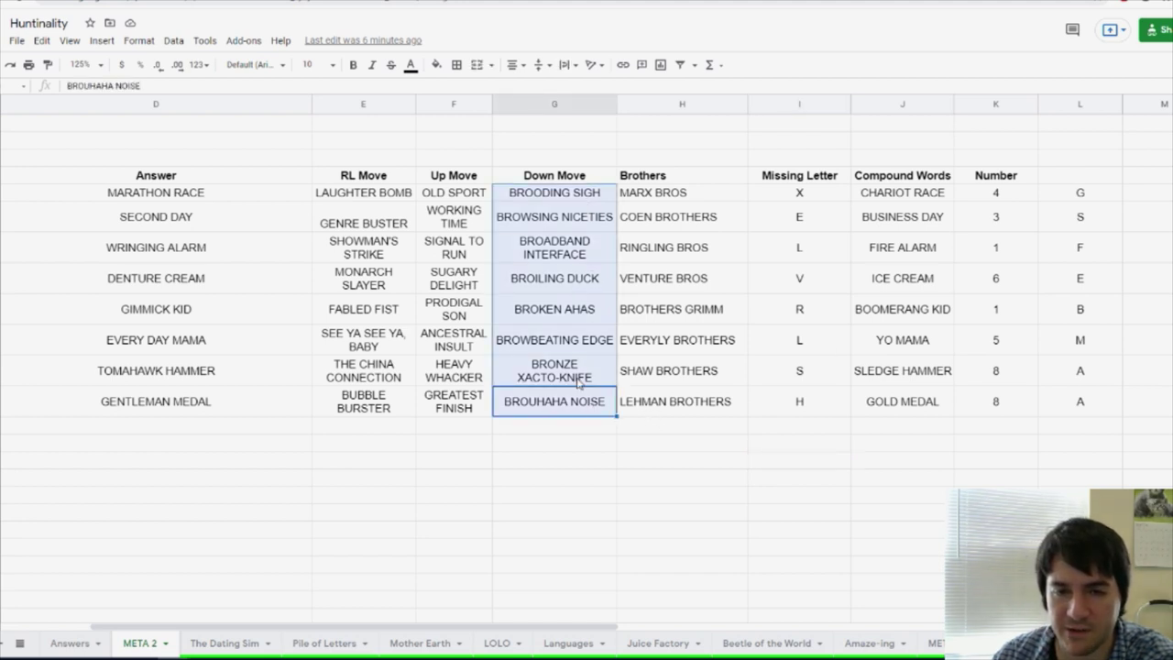
left_click(586, 249)
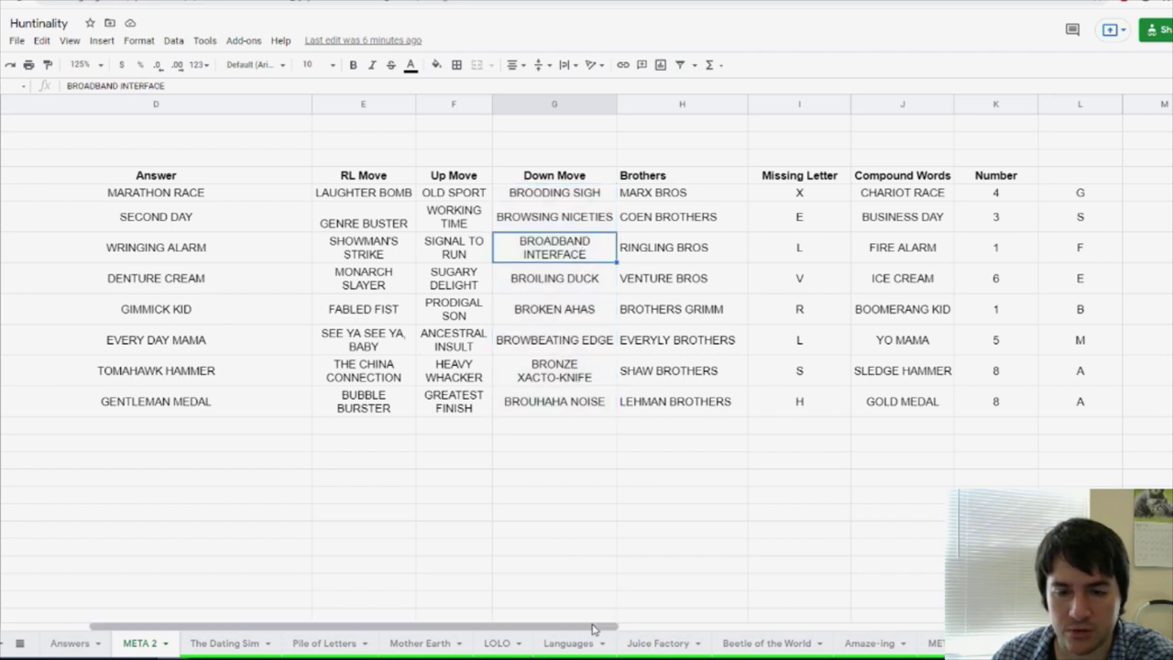
left_click_drag(596, 625, 542, 625)
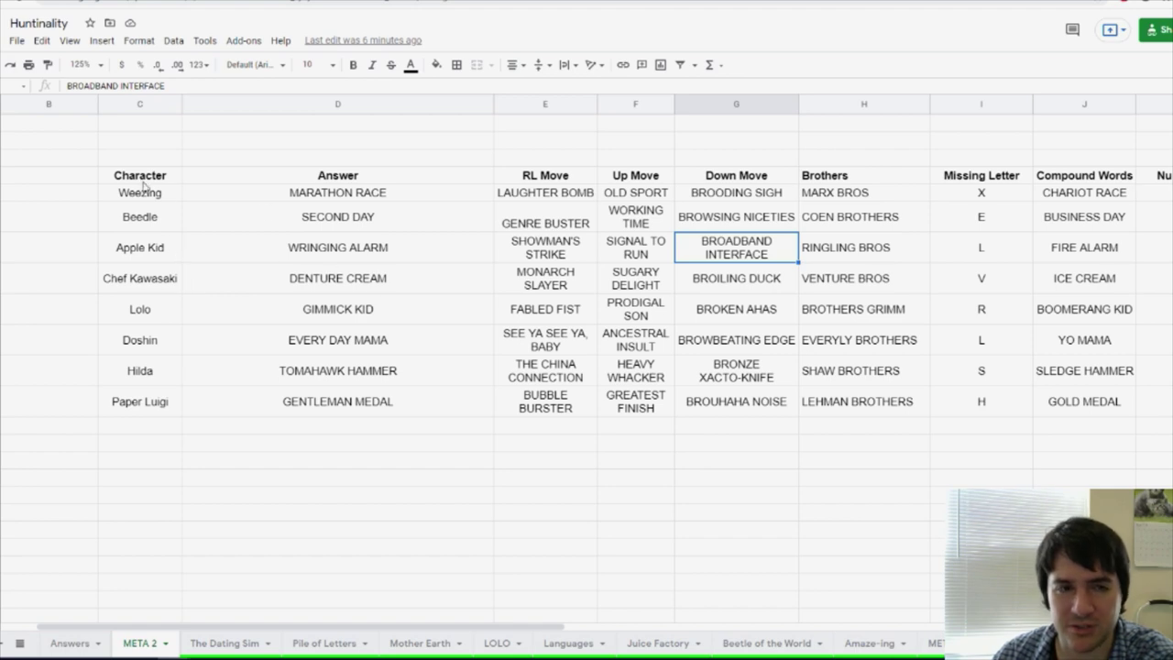
Sort the eight character rows alphabetically by column C, A→Z
left_click_drag(144, 191, 255, 408)
left_click_drag(647, 629, 268, 602)
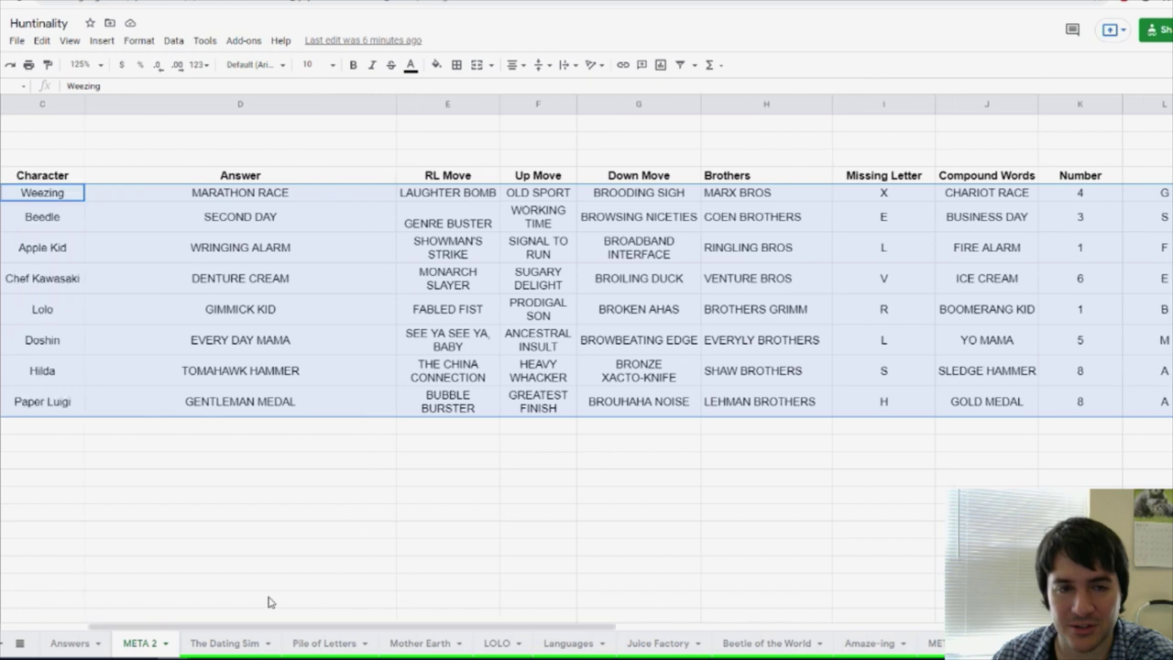
left_click(256, 443)
left_click(656, 199)
Step through the sorted Down Move entries, then return to the puzzle page
left_click(656, 230)
left_click(658, 292)
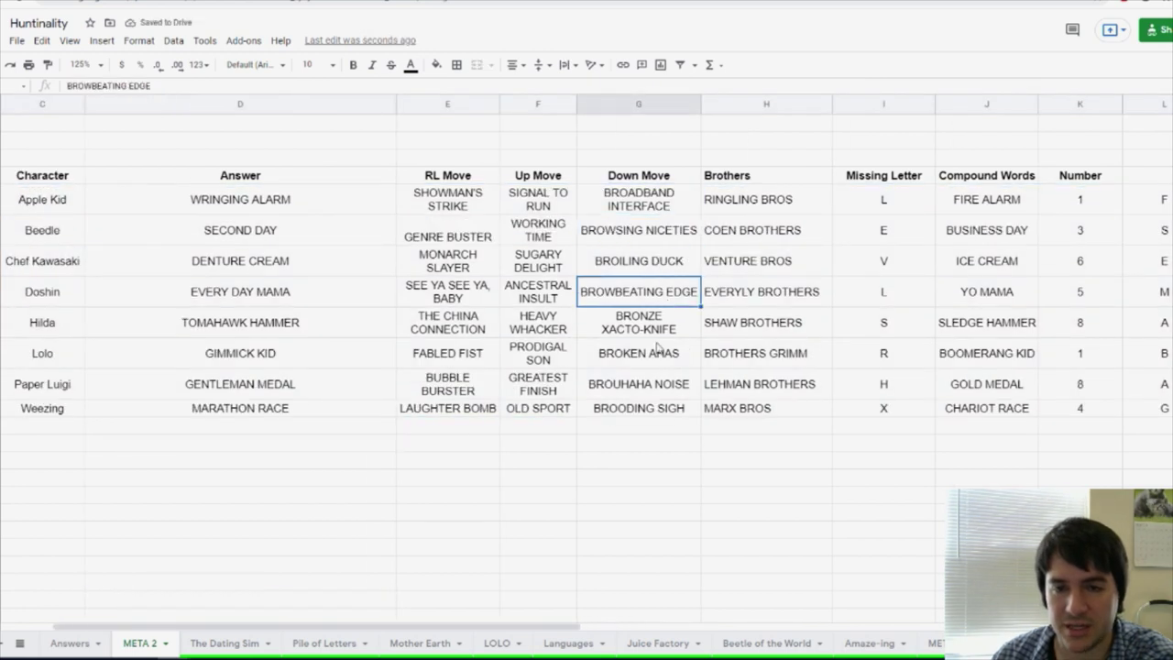
left_click(658, 353)
left_click(664, 385)
left_click(653, 411)
left_click(640, 444)
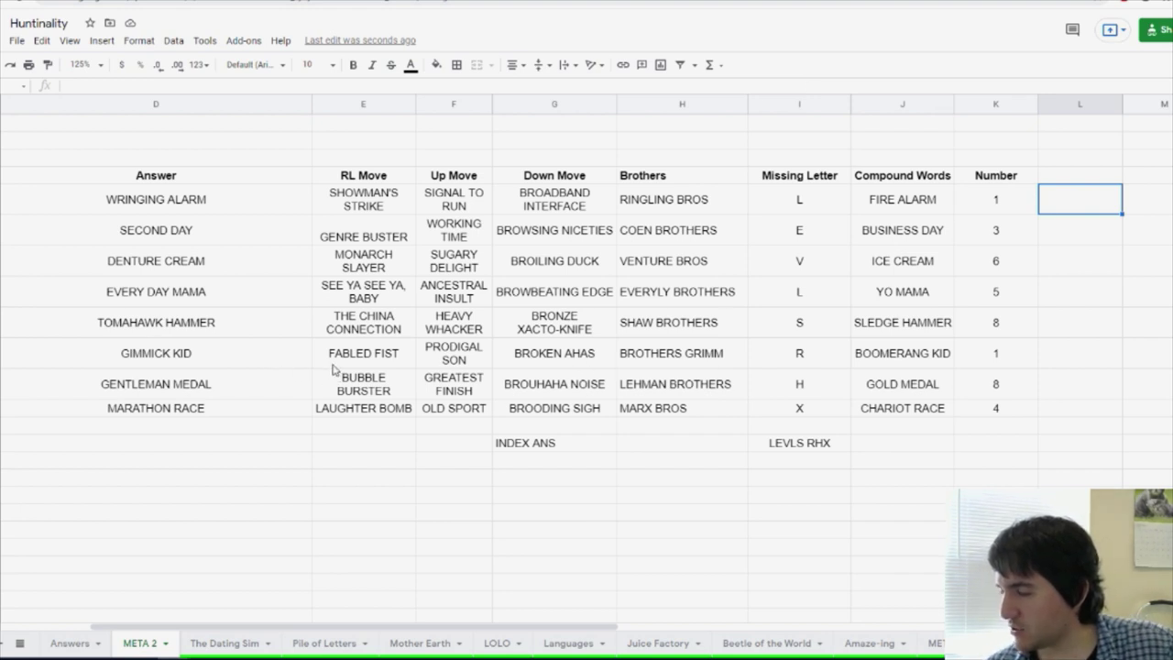
key("ctrl+Tab")
Advance the character carousel past Weezing and Apple Kid to Beedle's movelist
scroll(531, 371, "down", 3)
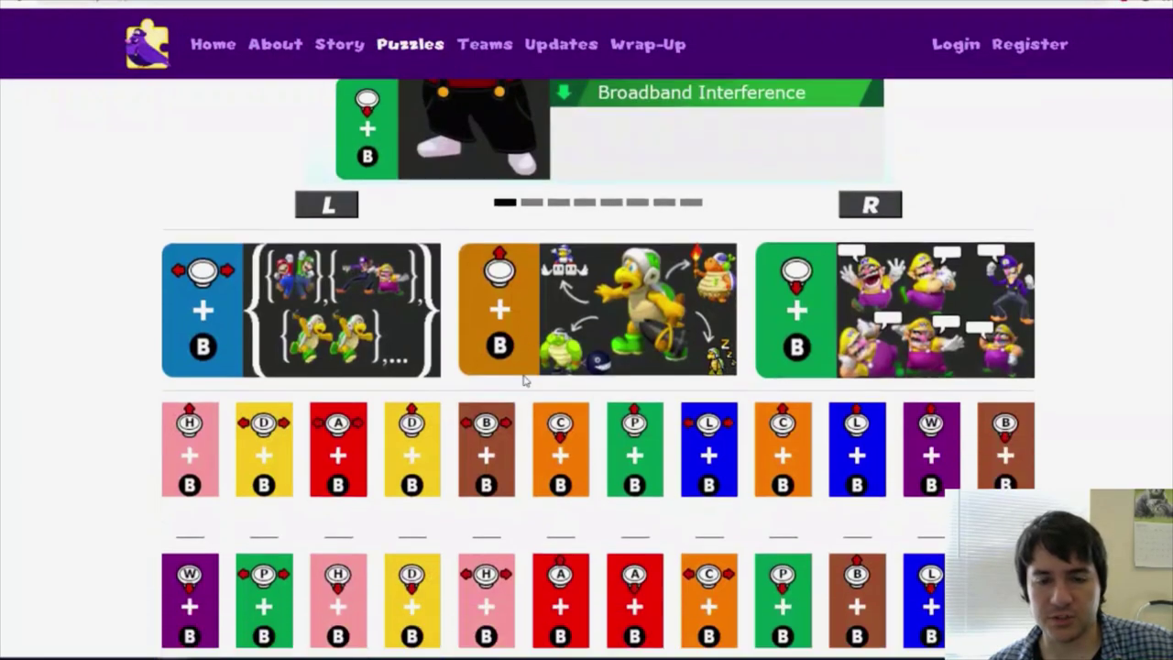
scroll(526, 380, "down", 1)
scroll(484, 366, "up", 2)
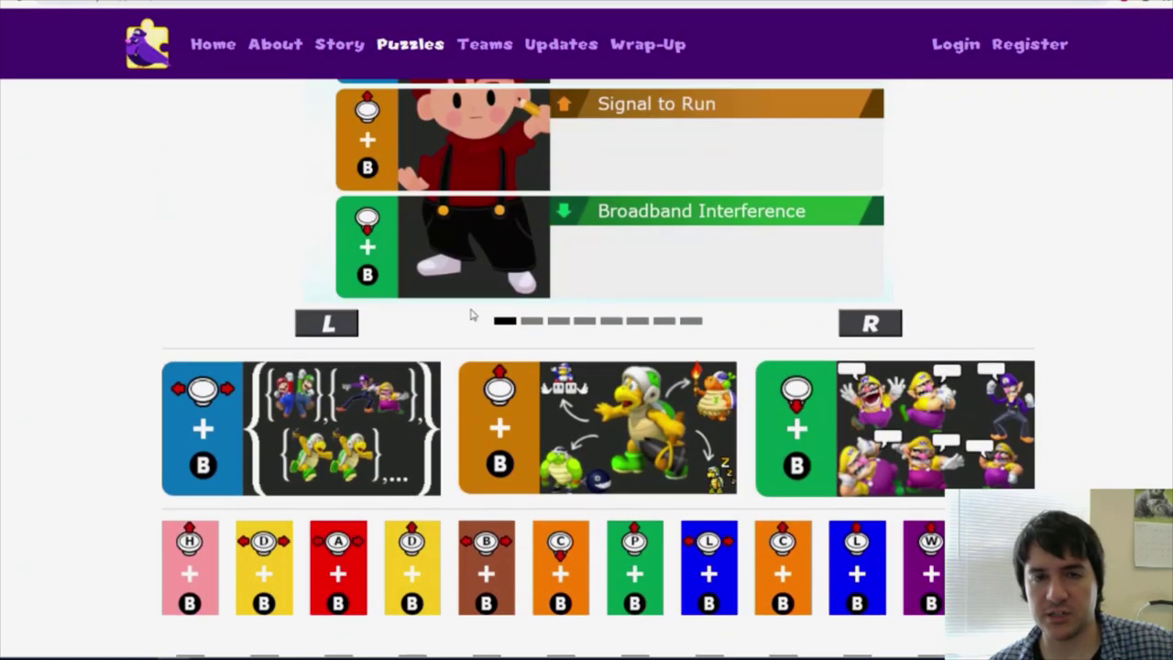
scroll(478, 250, "down", 2)
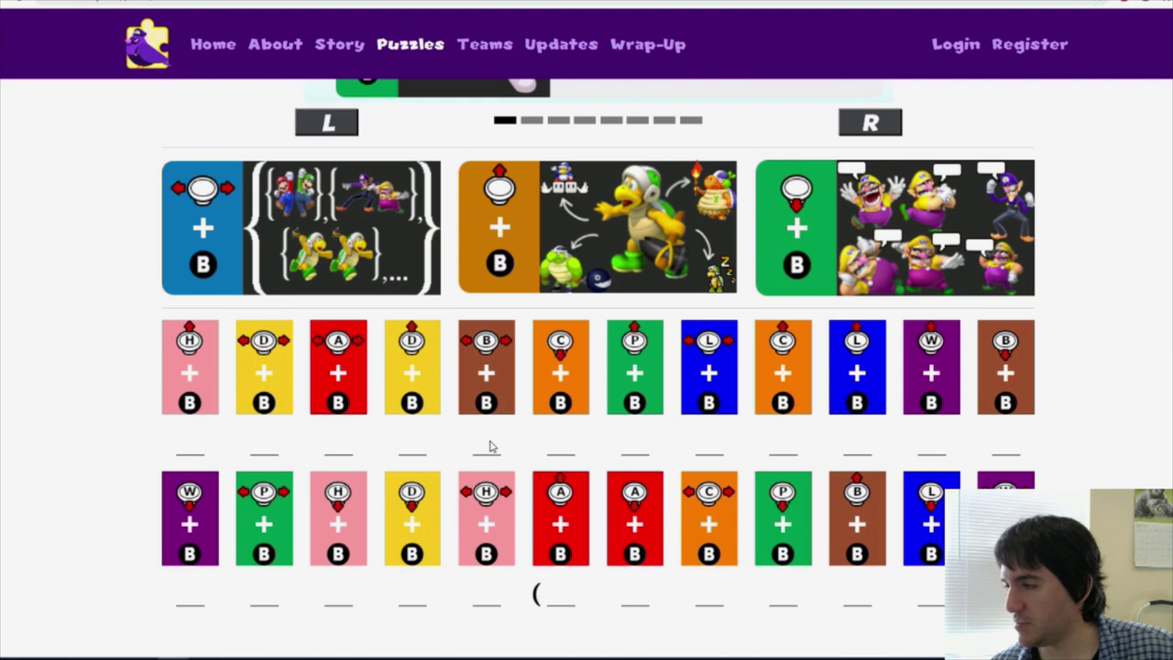
scroll(482, 398, "up", 4)
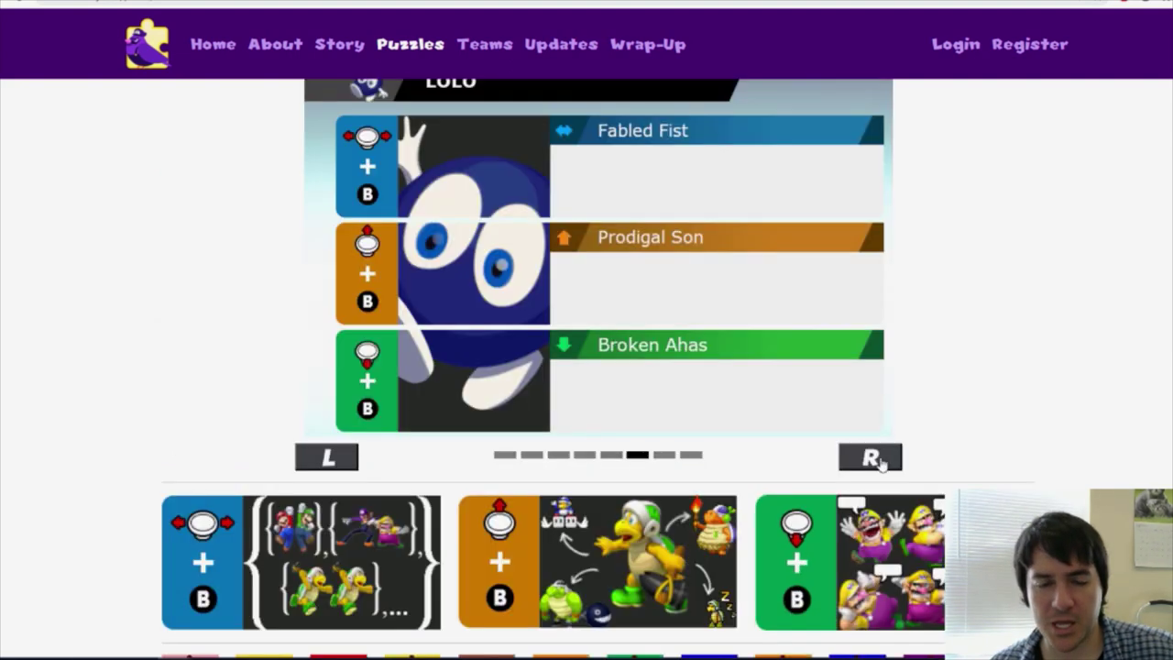
left_click(872, 459)
left_click(873, 459)
left_click(873, 459)
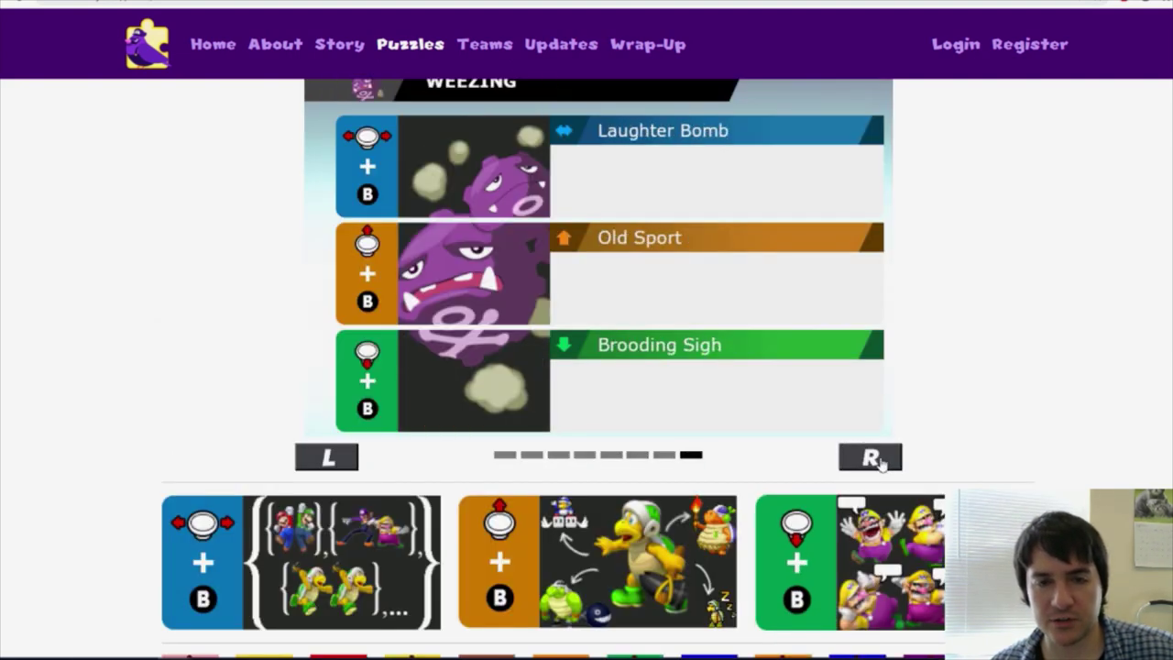
left_click(873, 459)
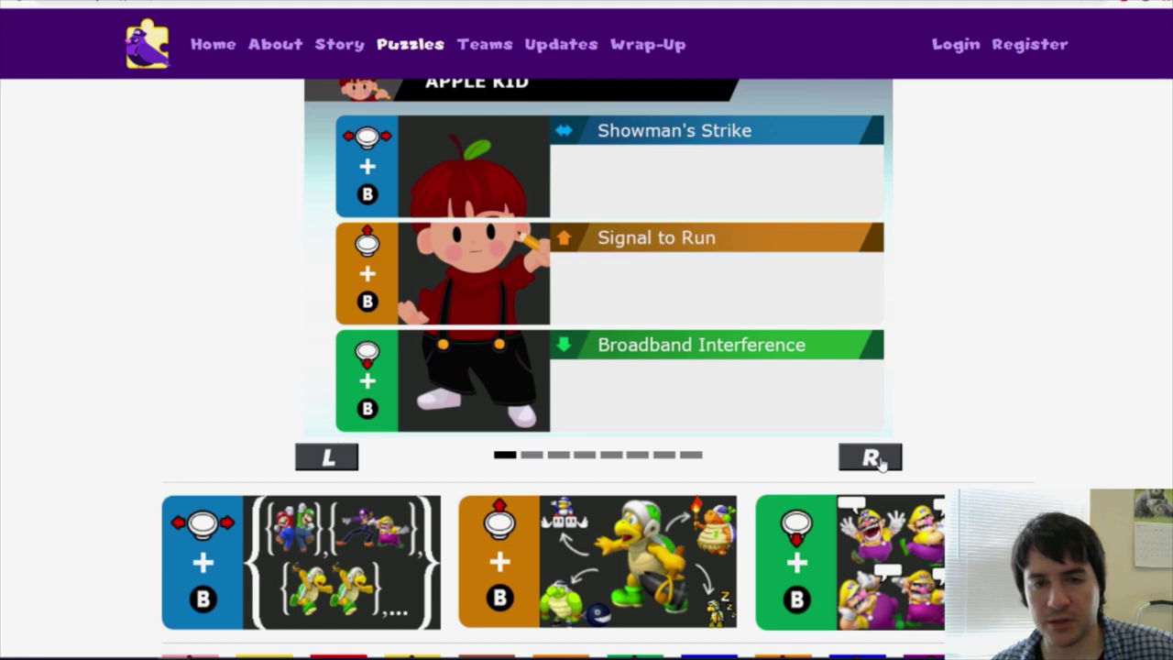
scroll(878, 463, "up", 1)
left_click(871, 522)
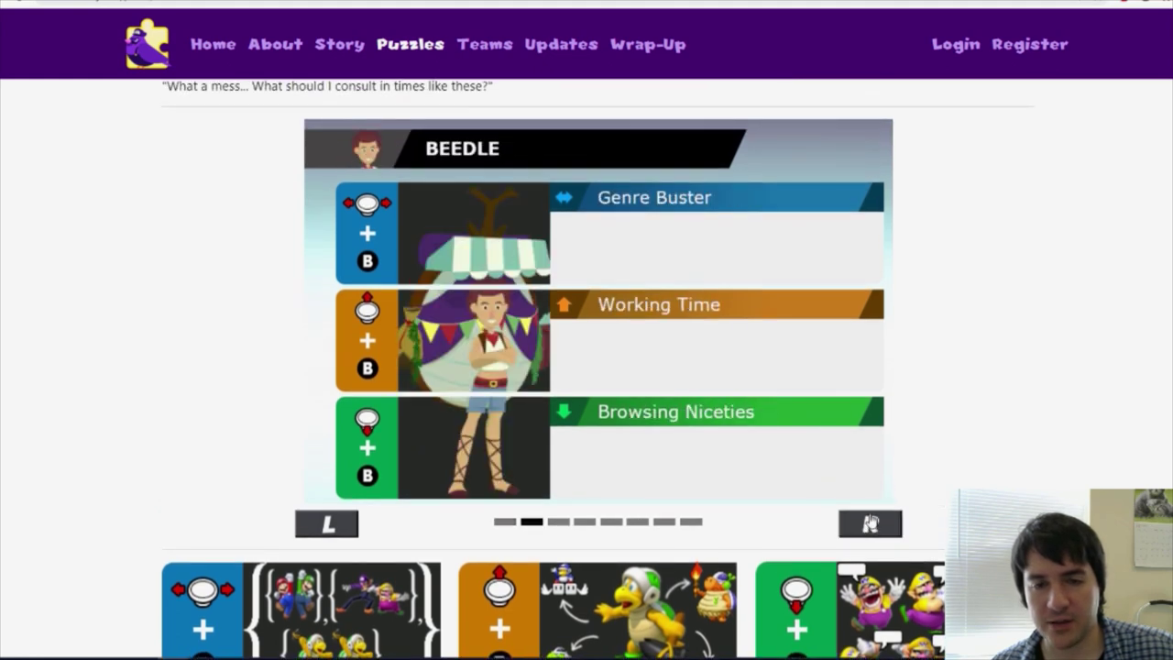
scroll(715, 371, "down", 5)
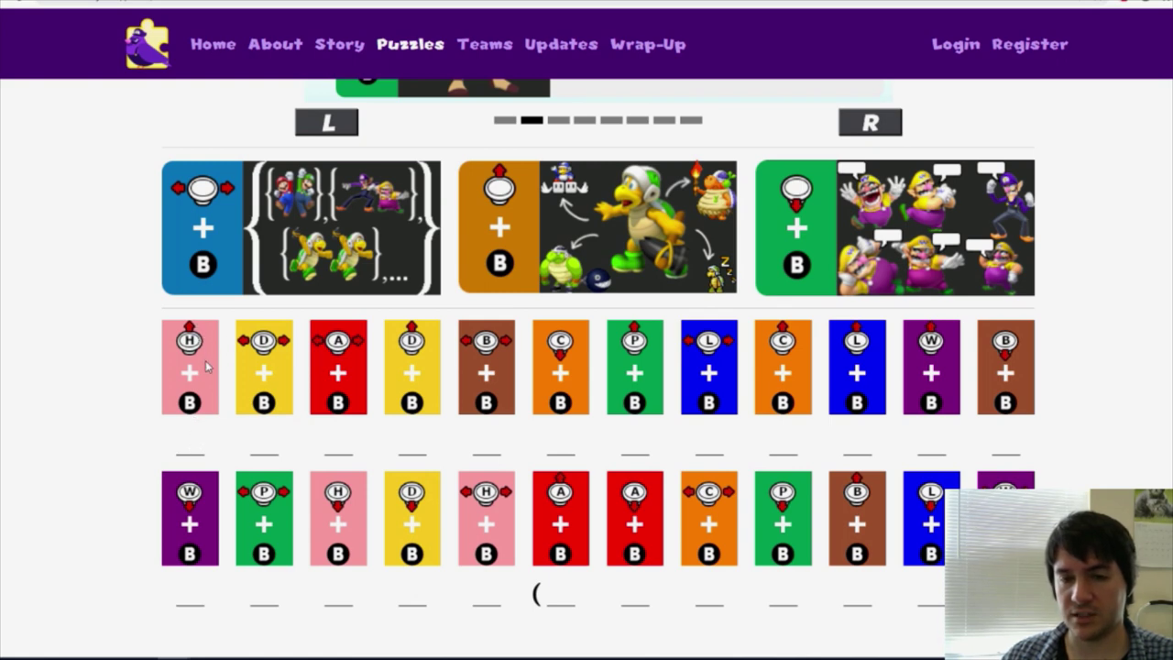
mouse_move(209, 366)
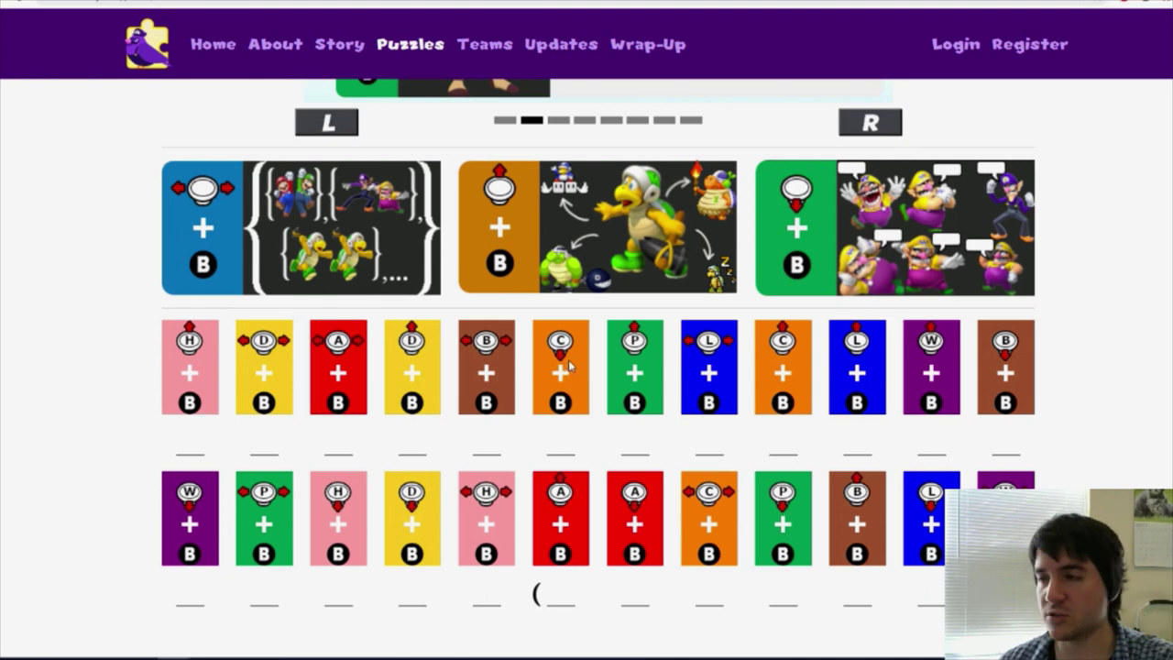
scroll(570, 365, "up", 3)
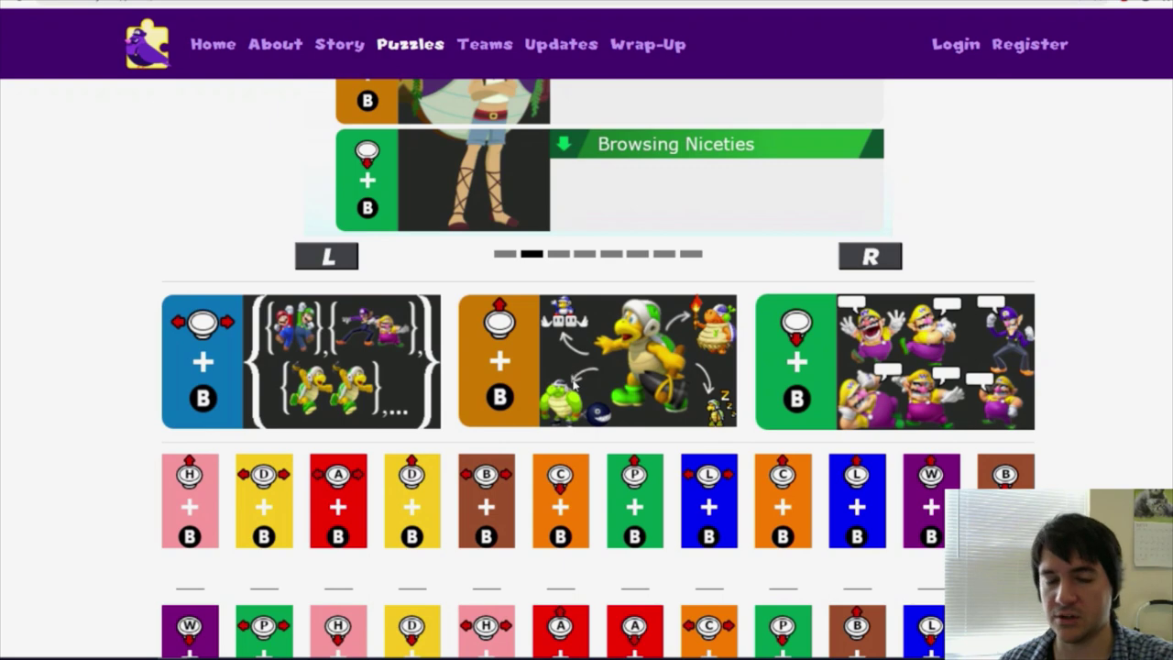
scroll(575, 385, "down", 3)
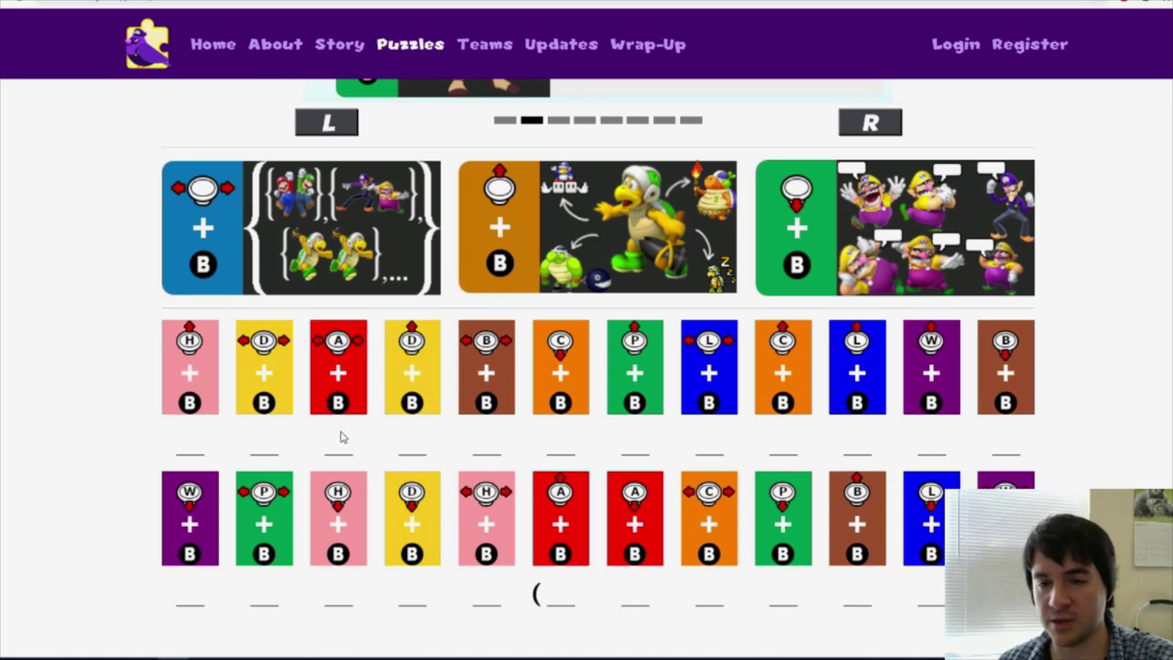
scroll(770, 447, "up", 1)
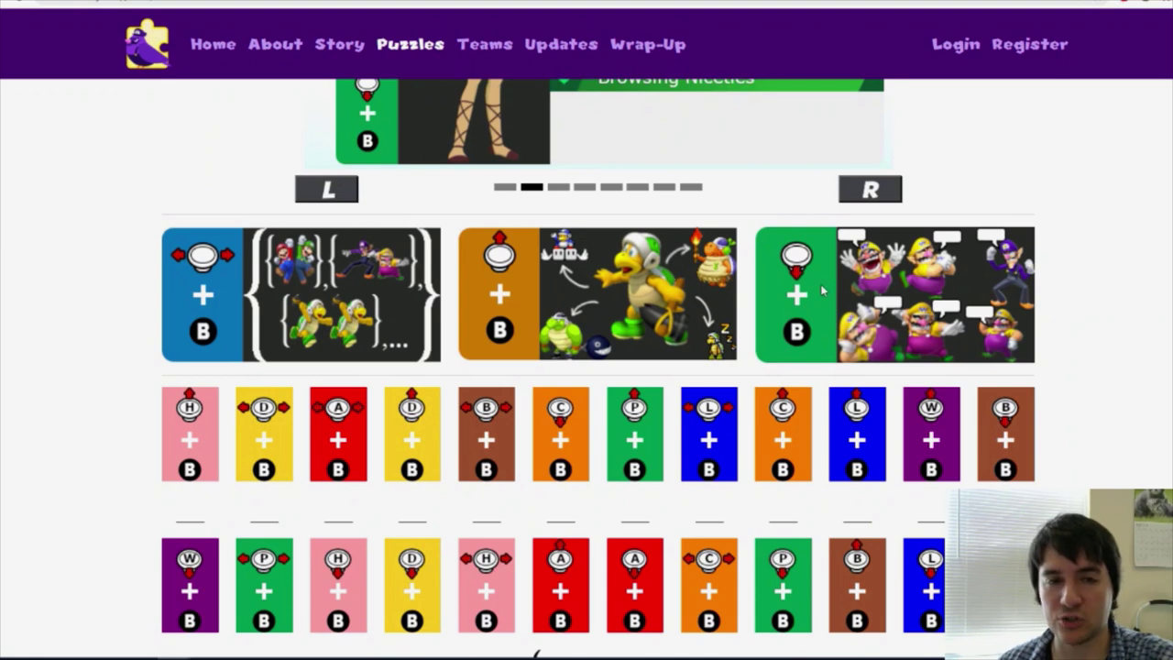
scroll(312, 285, "up", 2)
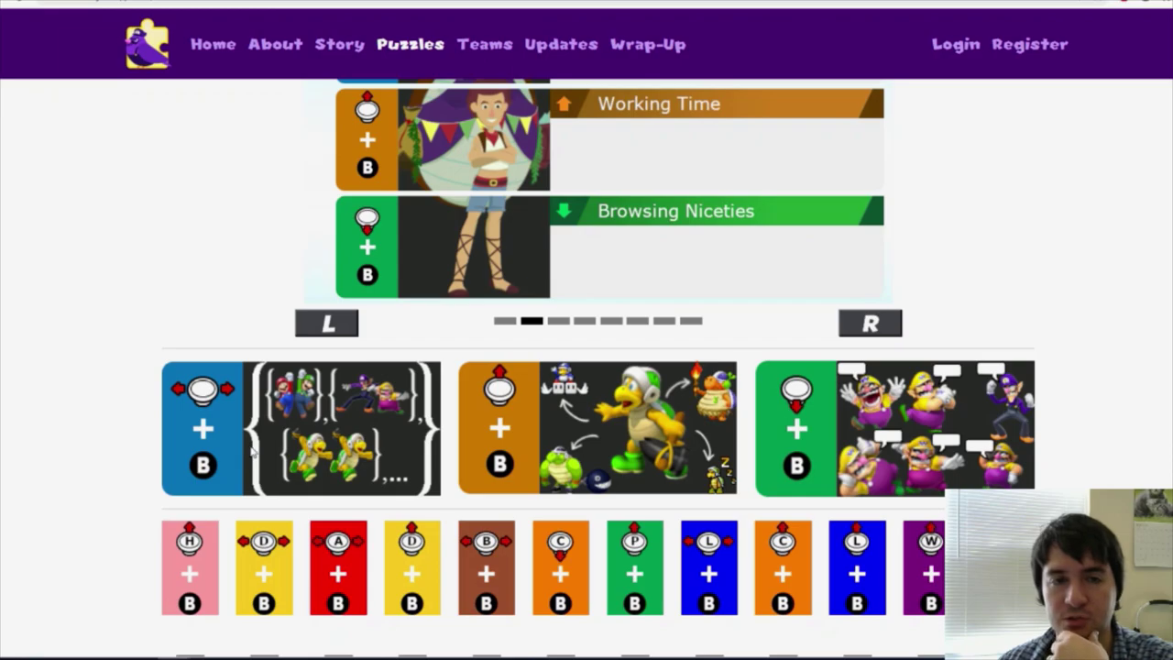
Make the Color, Direction and Letter headings of the new table bold
key("ctrl+Tab")
scroll(883, 446, "up", 3)
left_click_drag(820, 338, 806, 547)
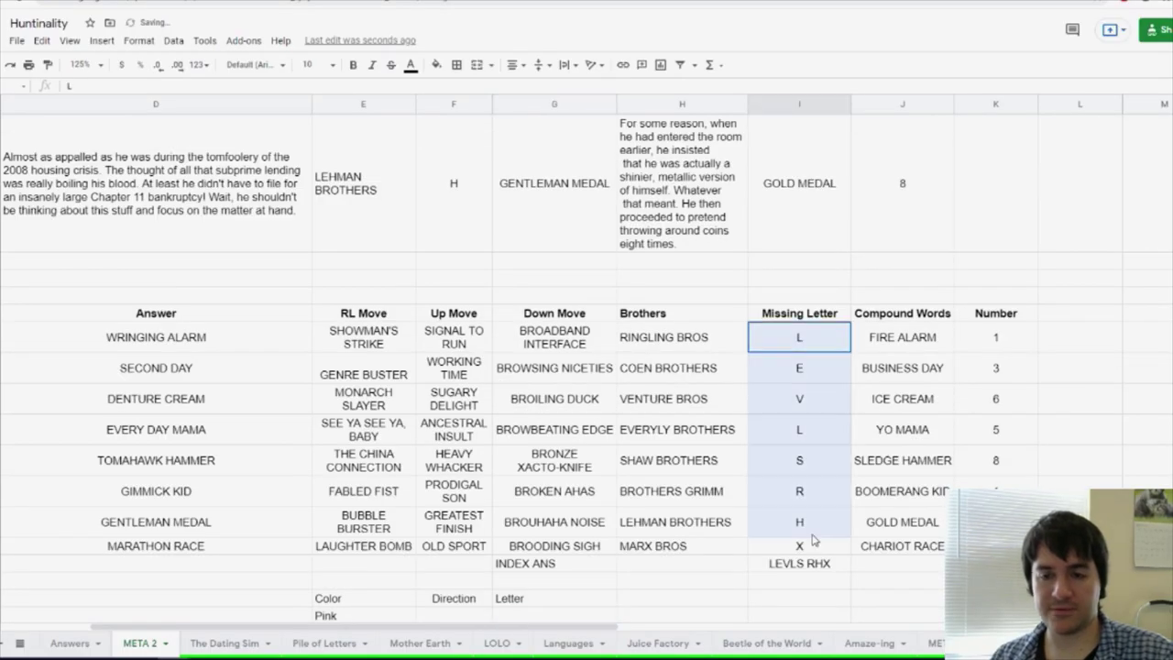
scroll(800, 507, "down", 2)
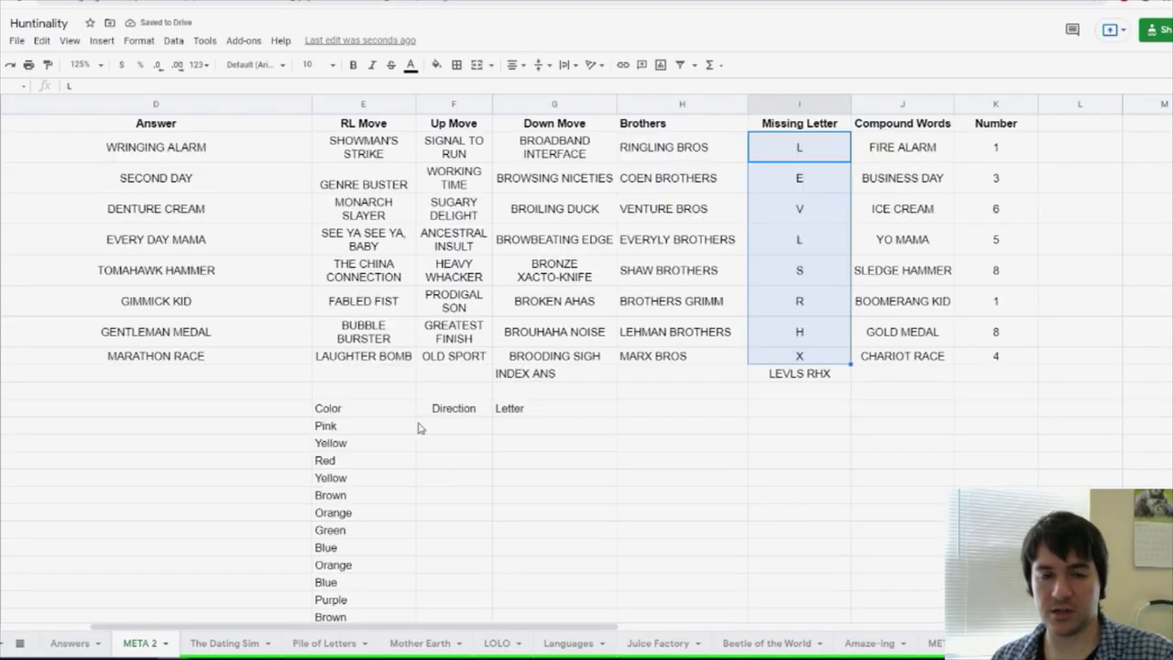
left_click_drag(381, 408, 550, 409)
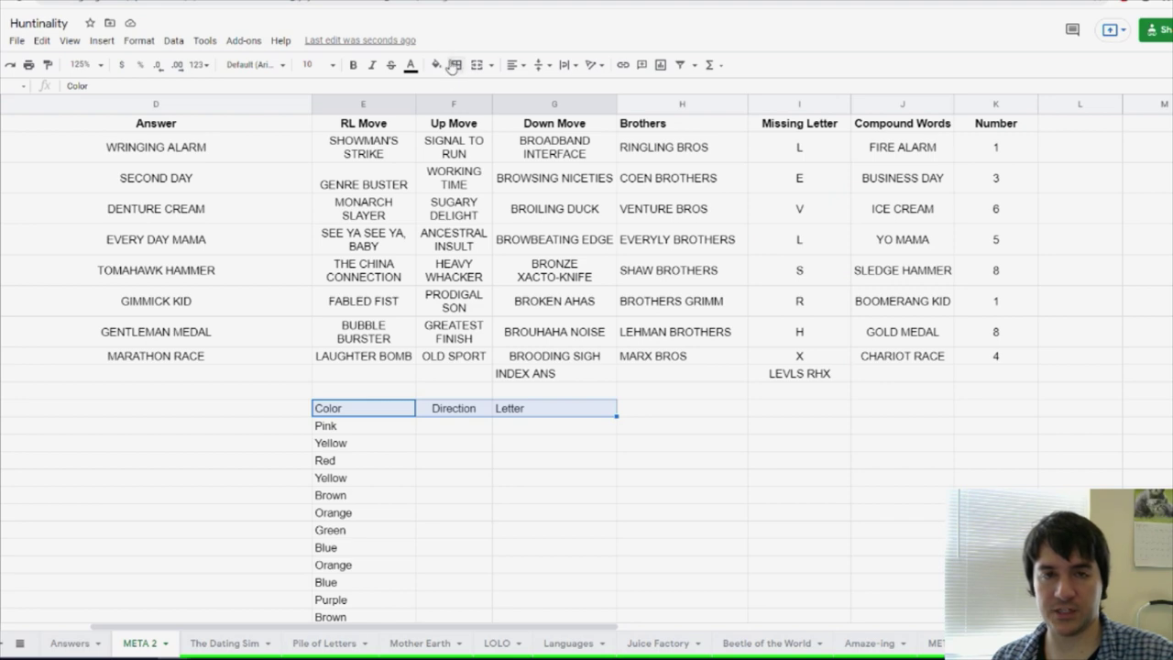
left_click(353, 64)
Review the empty Direction and Letter cells beside the Pink through Brown colours
scroll(497, 447, "up", 1)
left_click(491, 458)
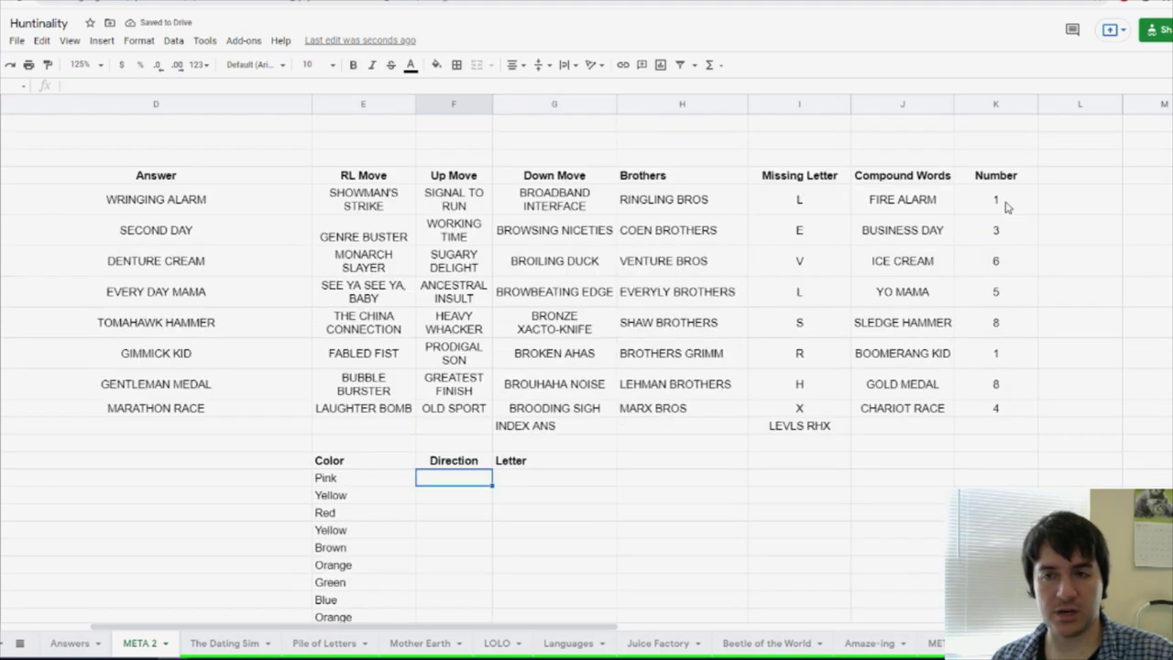
left_click_drag(1004, 202, 1031, 413)
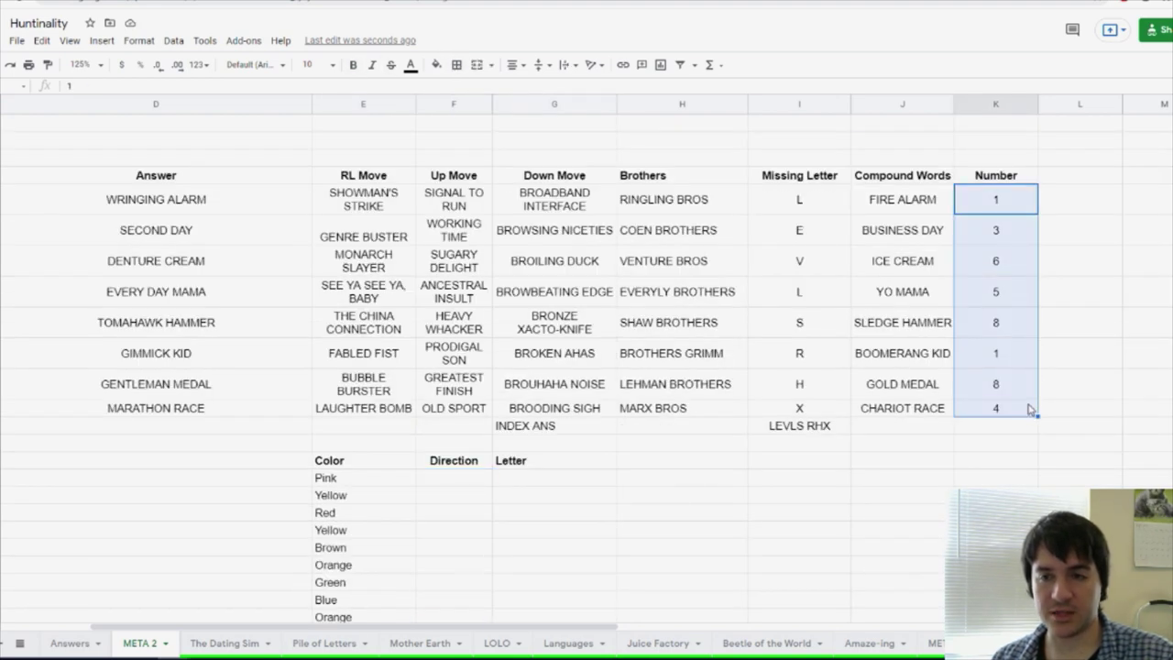
left_click_drag(477, 482, 540, 563)
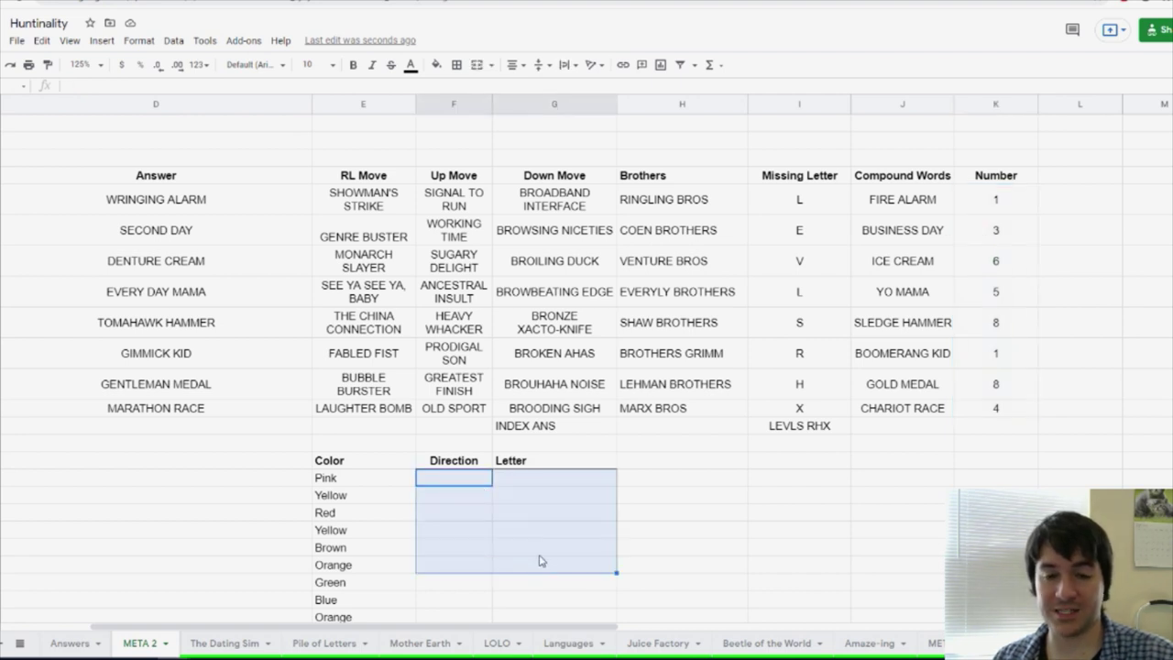
left_click(541, 550)
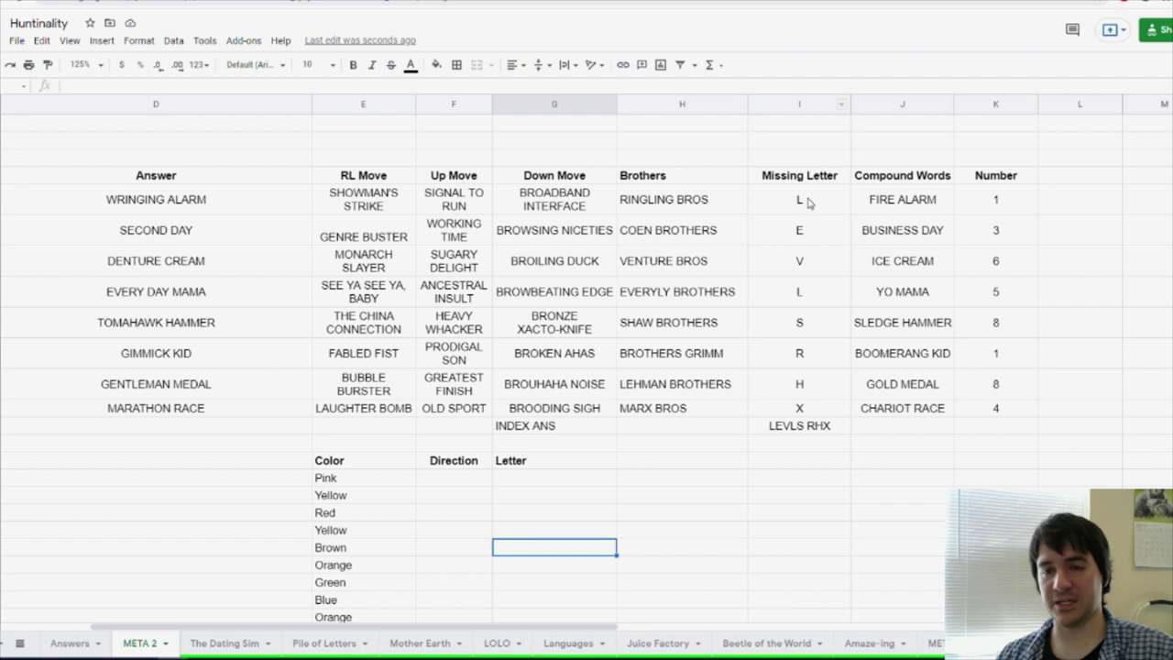
Review the Missing Letter, Number and Down Move columns and the INDEX ANS cell
left_click_drag(809, 201, 825, 409)
left_click_drag(996, 199, 990, 394)
left_click(926, 447)
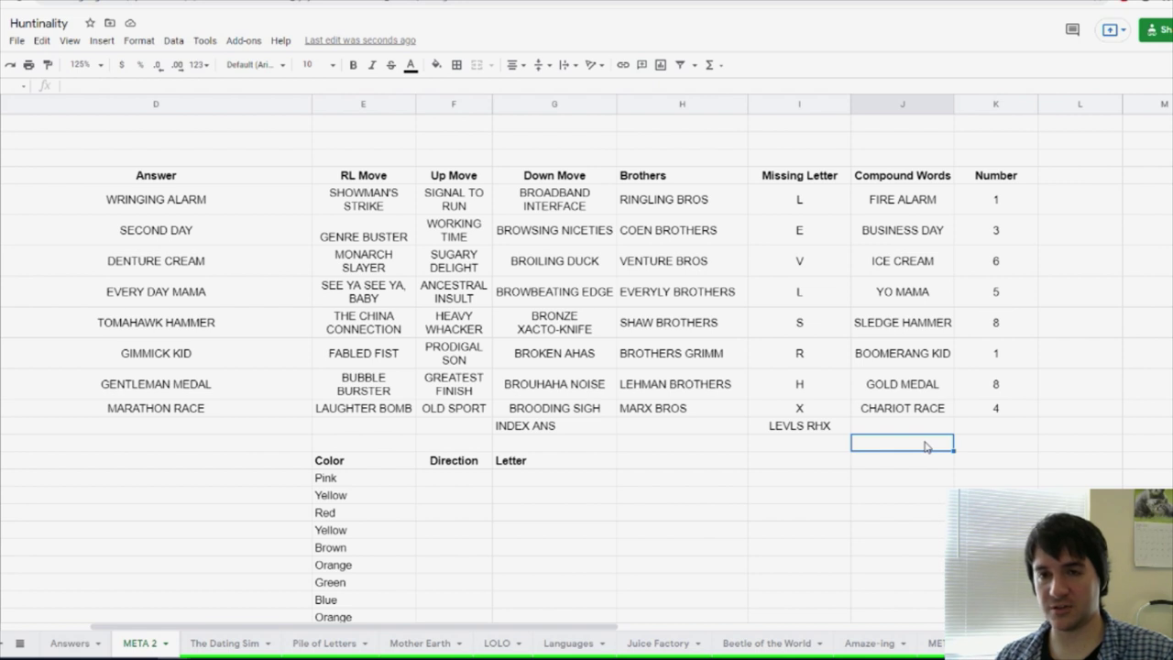
left_click_drag(541, 204, 559, 413)
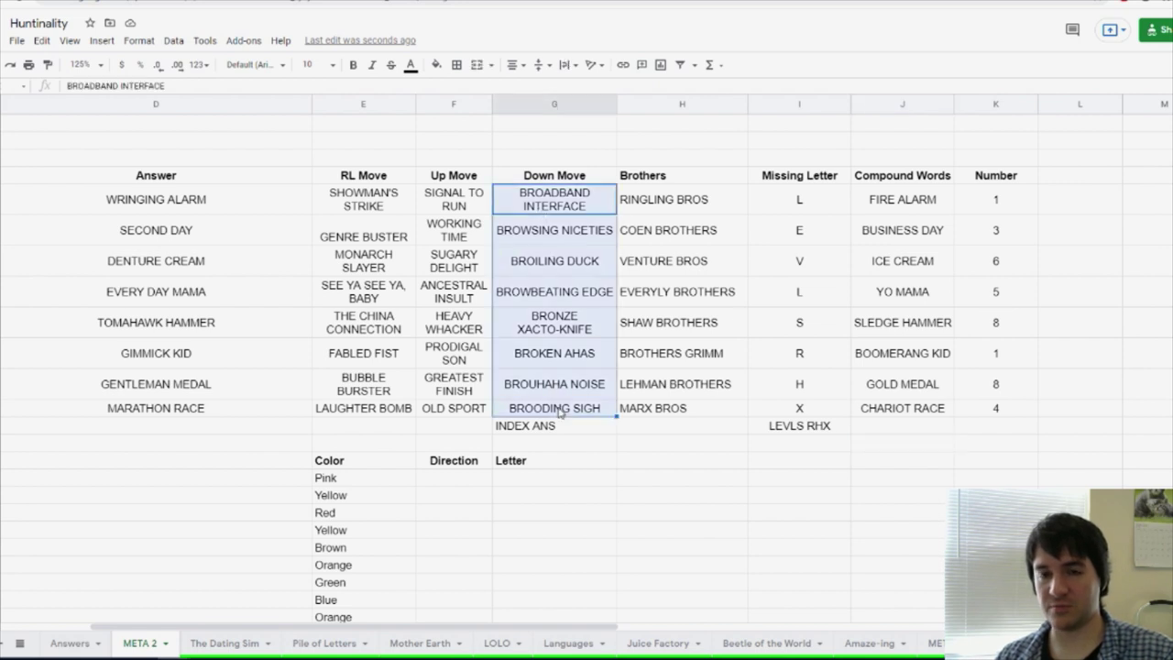
left_click(570, 428)
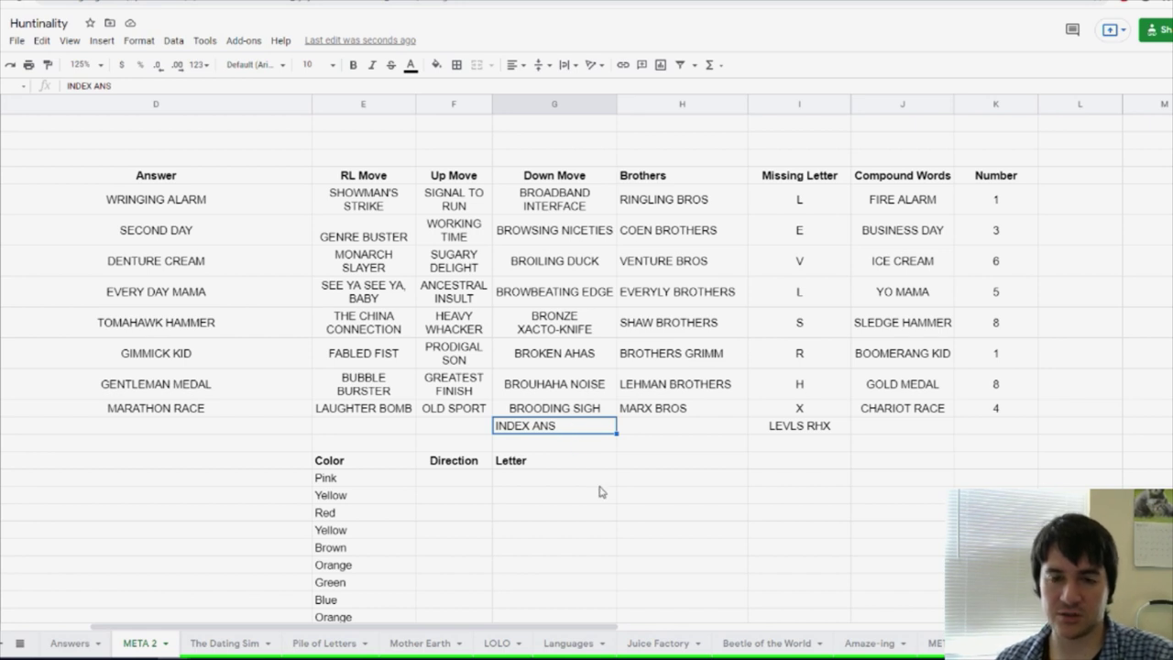
left_click_drag(799, 199, 799, 384)
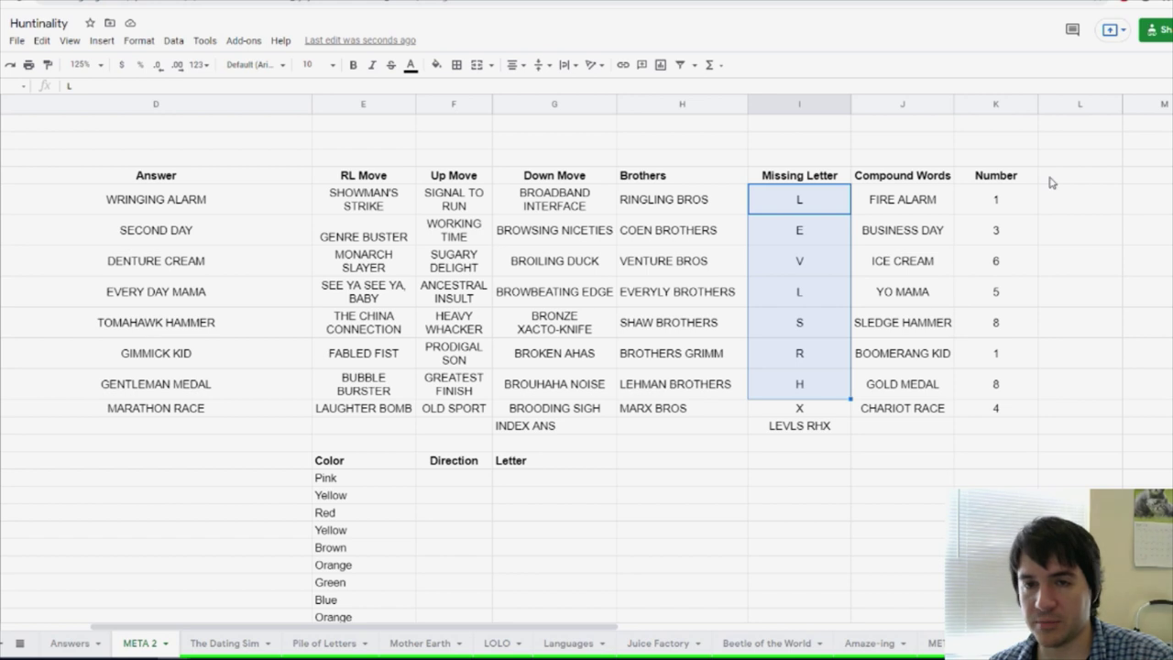
left_click_drag(885, 199, 998, 228)
left_click(1080, 199)
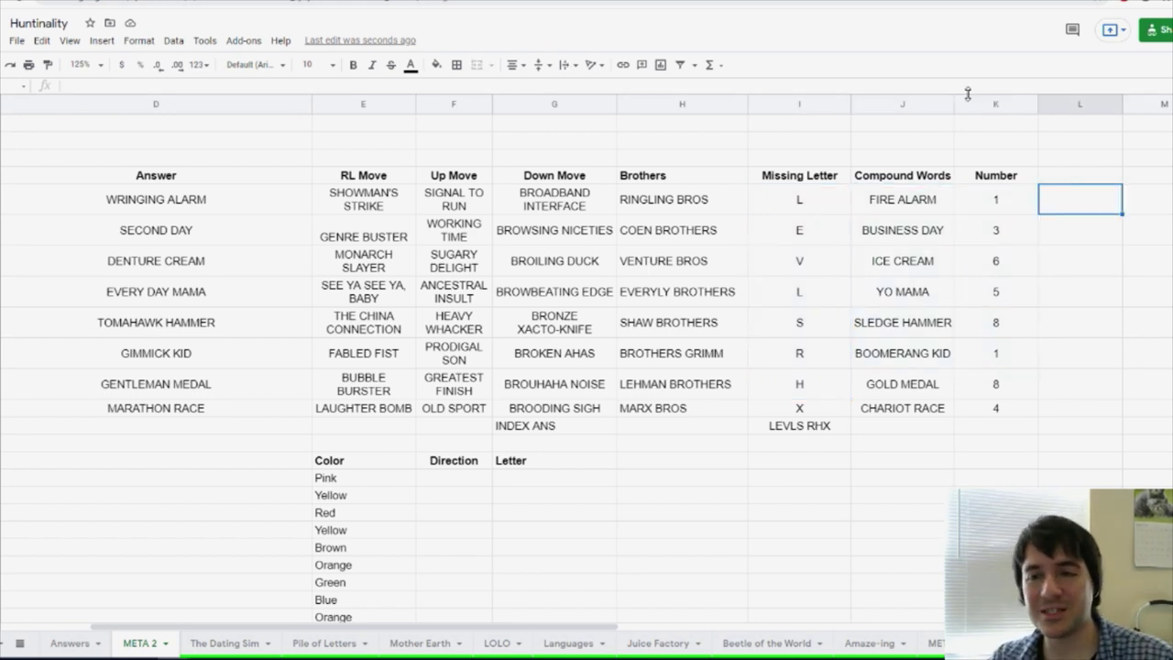
Enter the indexed letters F and S beside the first two Number values
type("F")
key("Return")
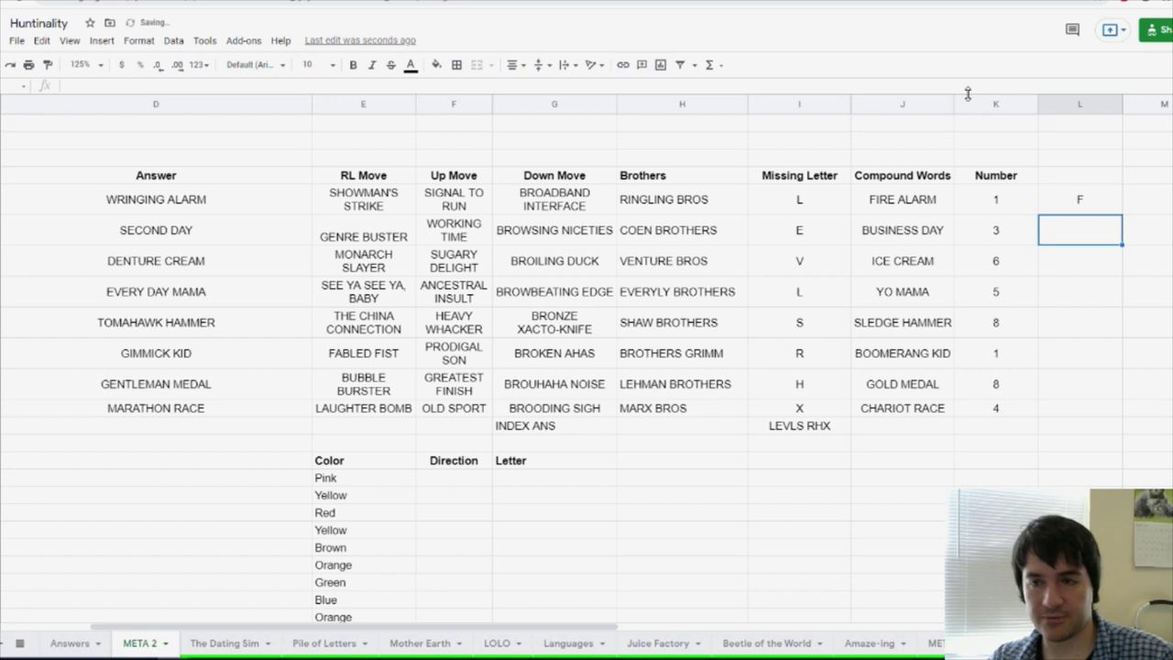
type("S")
key("Return")
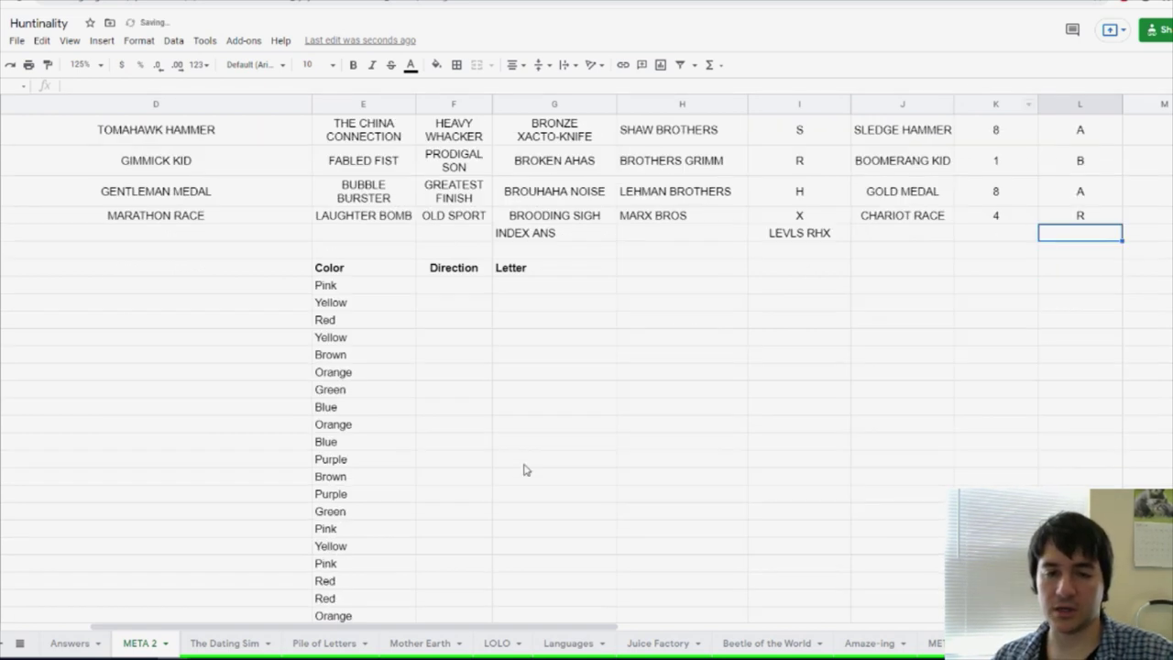
Check the Pink row's UP direction and the F and S letters beside FIRE ALARM and BUSINESS DAY
left_click(451, 282)
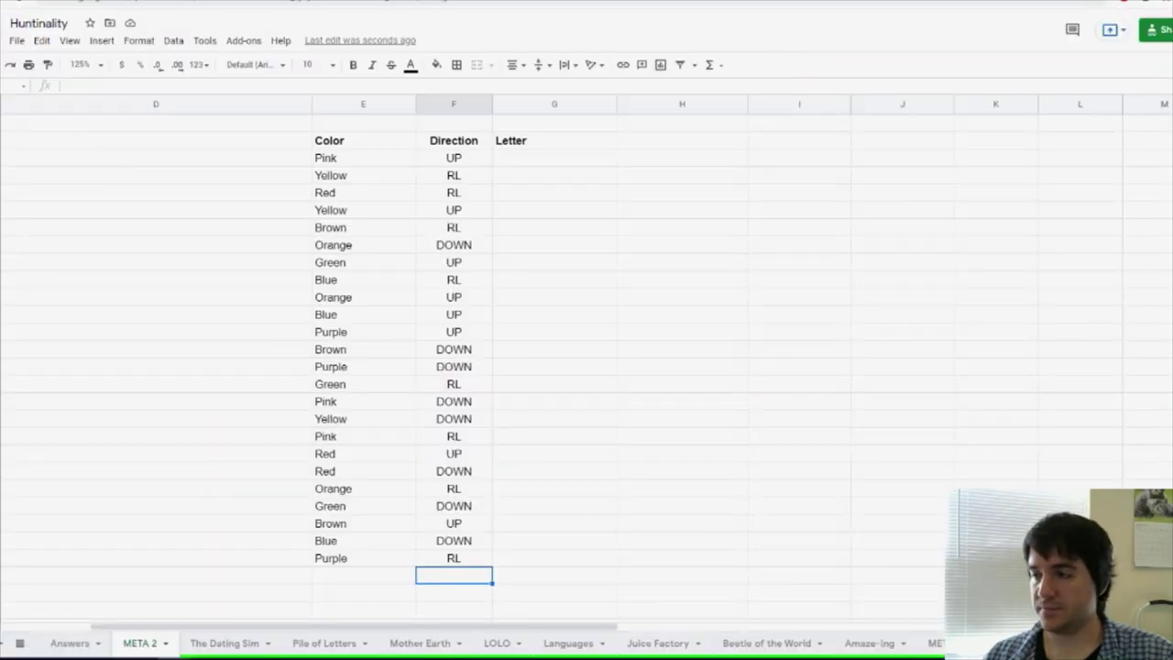
left_click(412, 165)
left_click(451, 165)
scroll(697, 211, "up", 2)
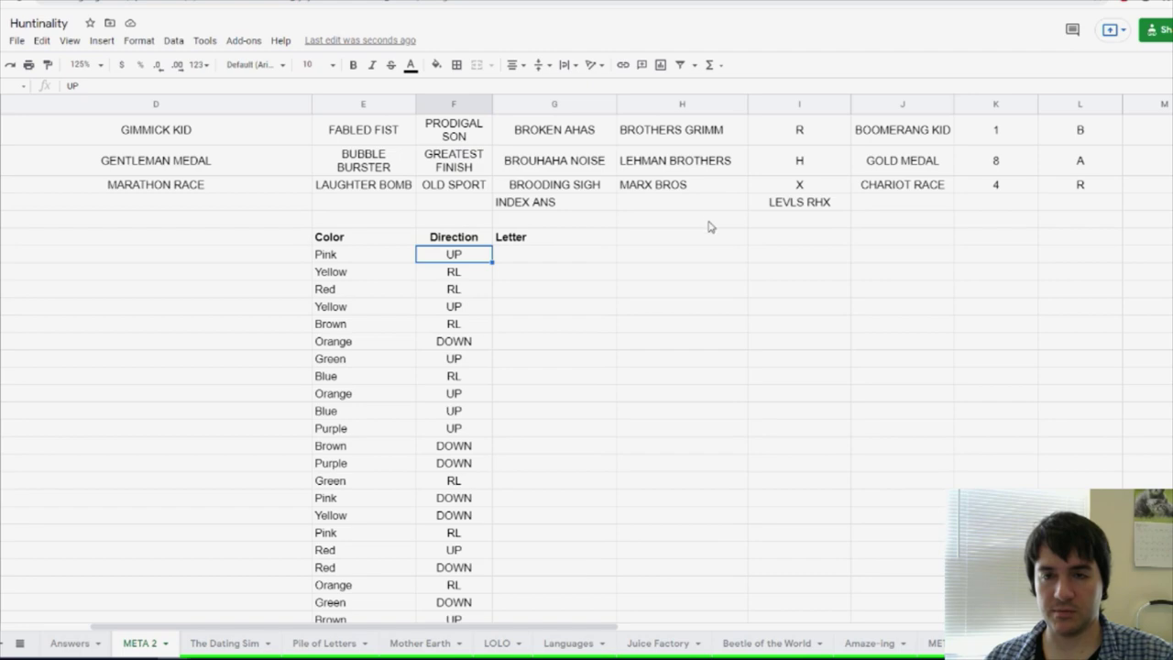
scroll(710, 229, "up", 3)
scroll(761, 293, "down", 1)
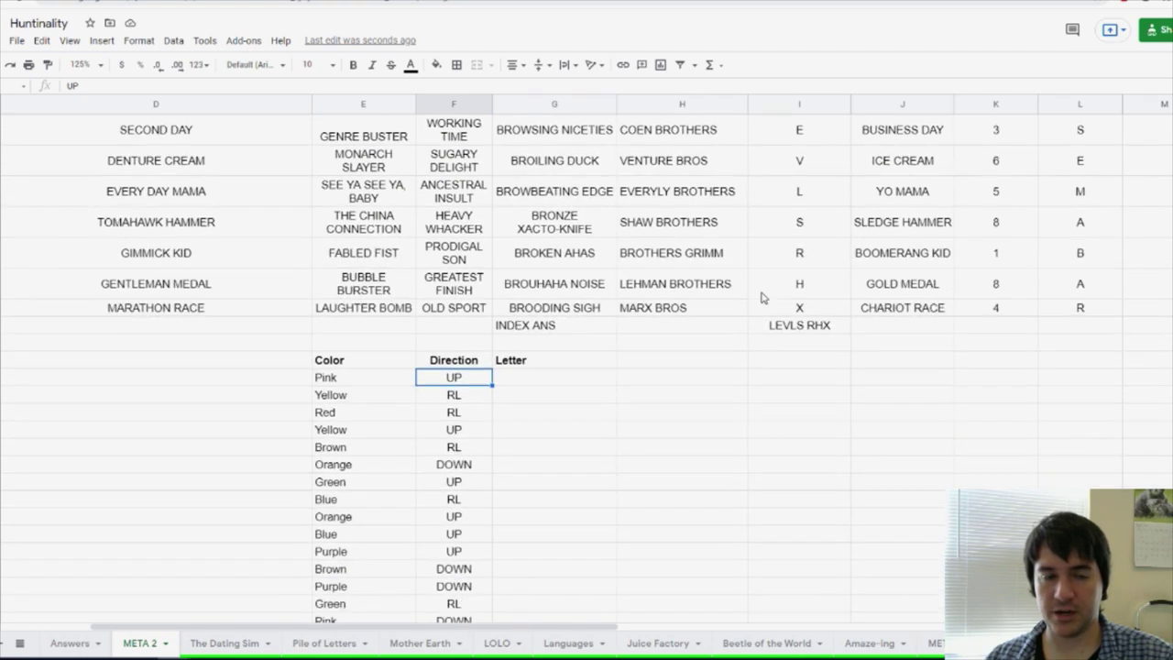
scroll(908, 344, "up", 1)
left_click(1078, 183)
left_click(1078, 212)
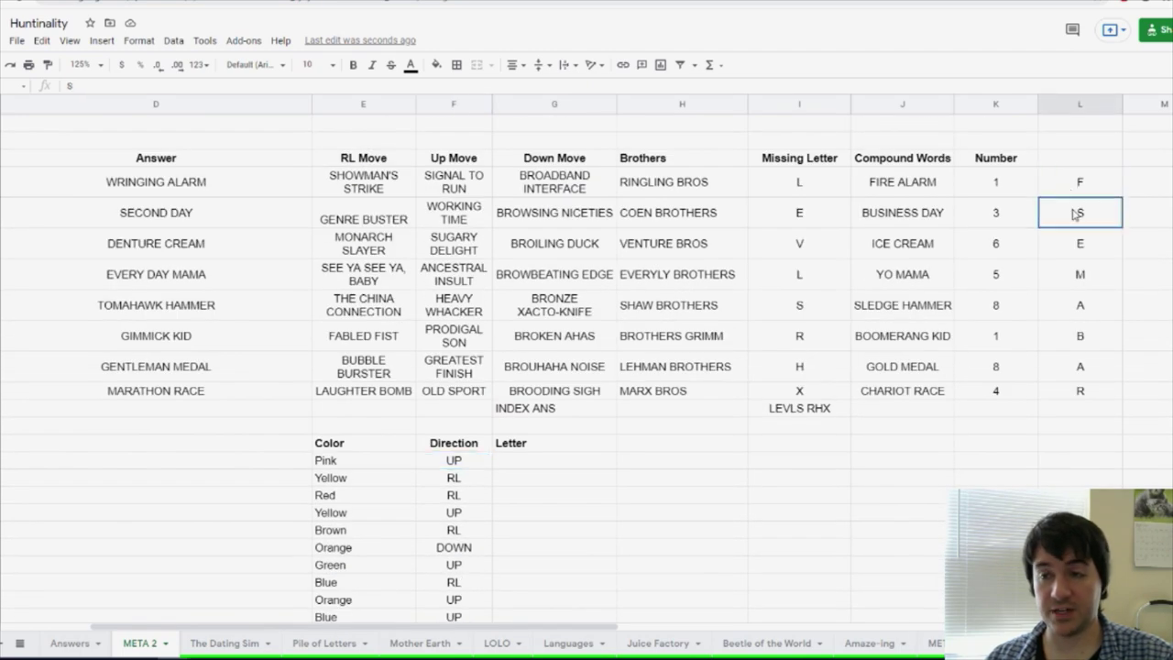
key("Up")
key("Home")
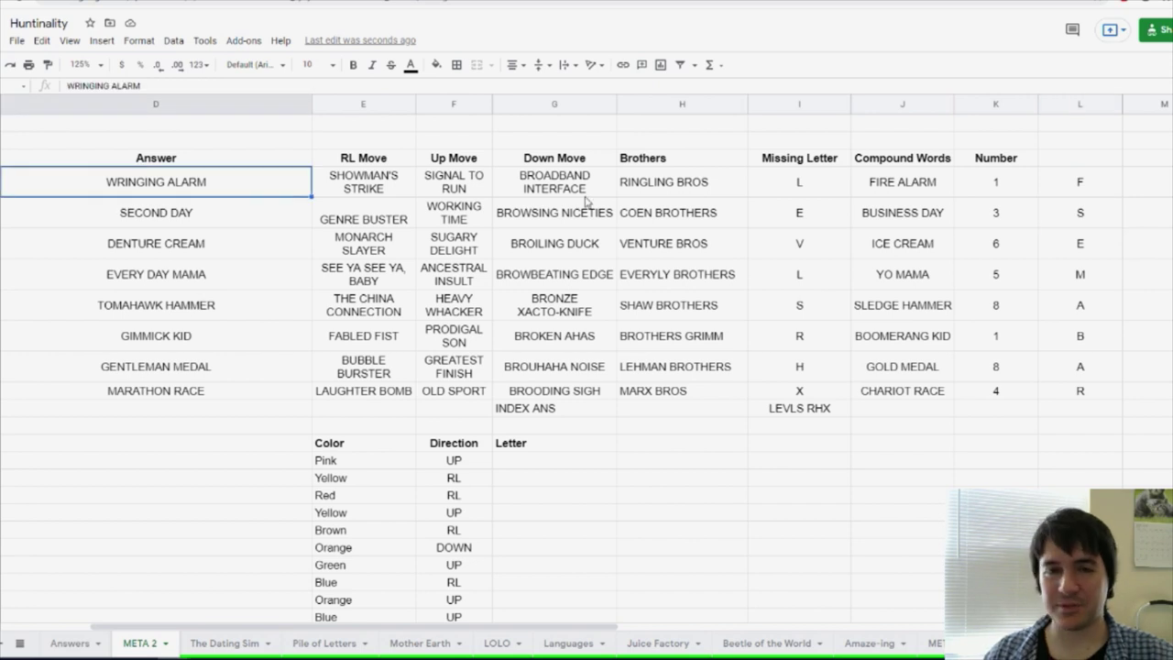
left_click(787, 141)
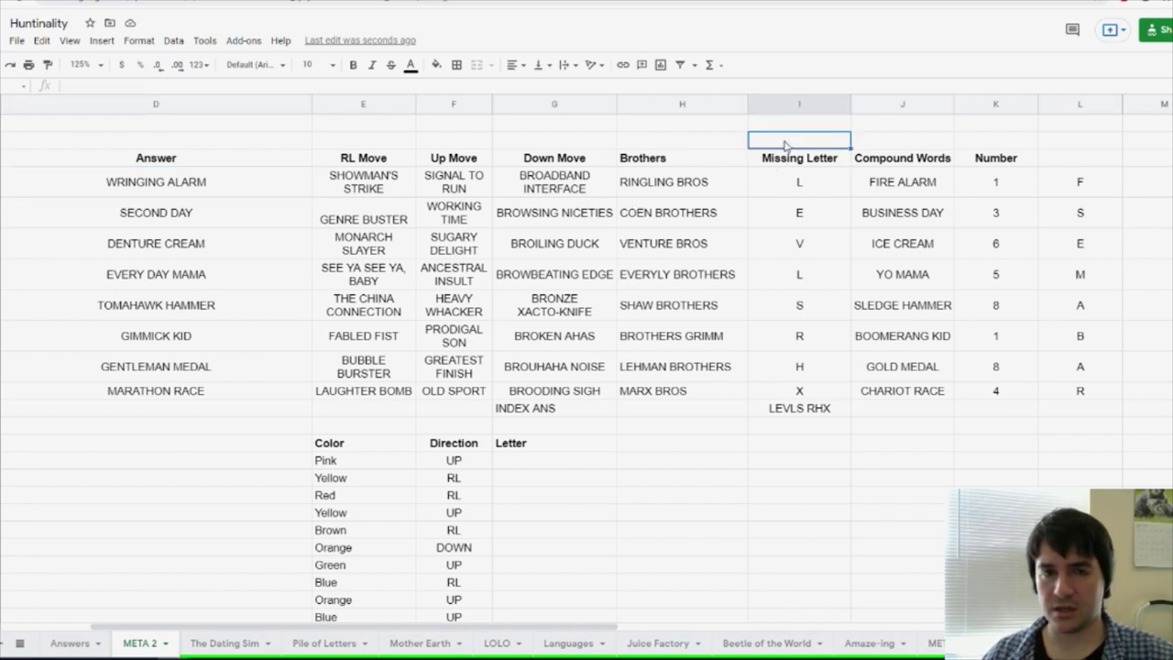
Label the Missing Letter column RL and the indexed-letter column UP
type("RL")
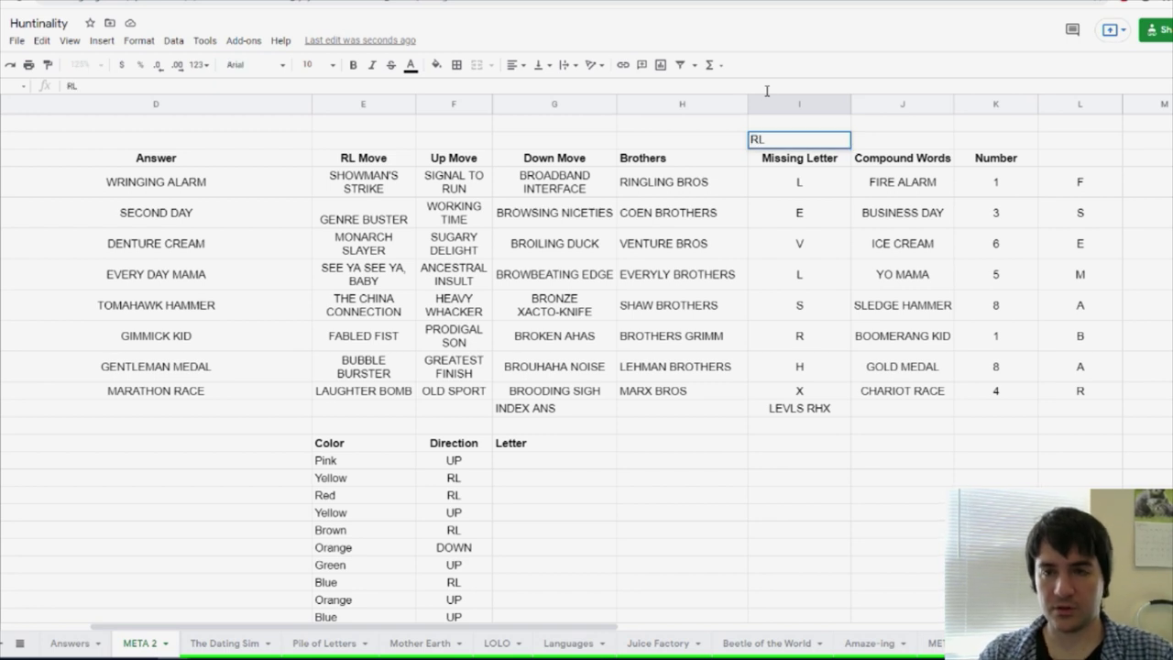
key("Tab")
key("Tab")
key("Tab")
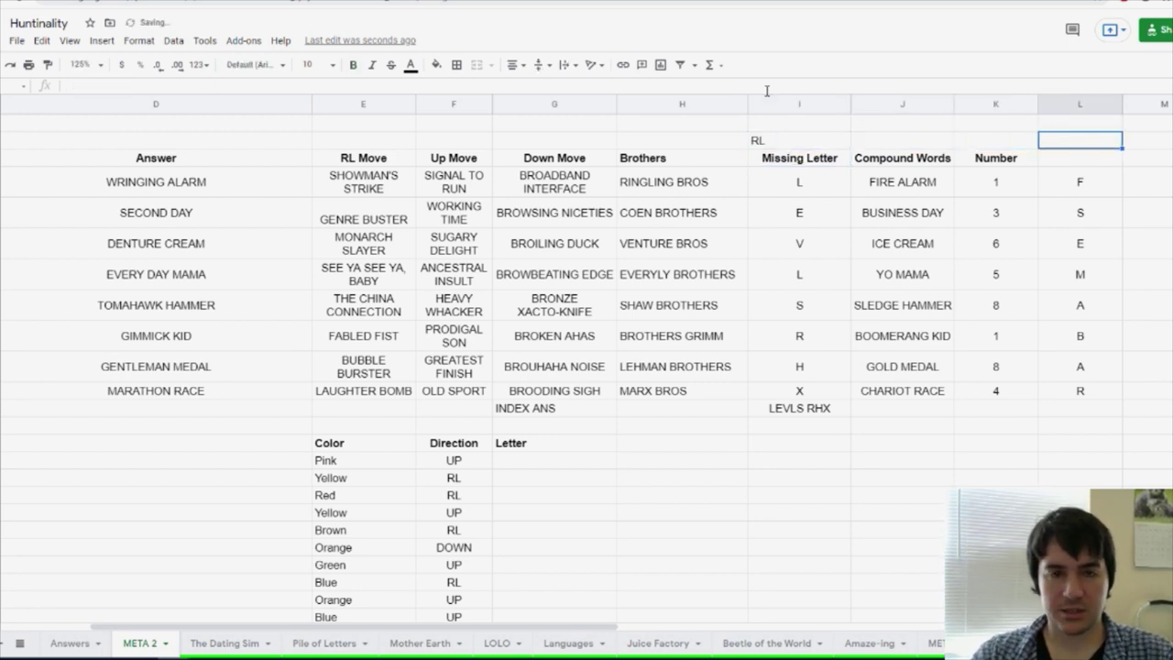
type("UP")
key("Return")
Compare FIRE ALARM's letters and enter L in the first Red row's Letter cell
scroll(890, 269, "down", 1)
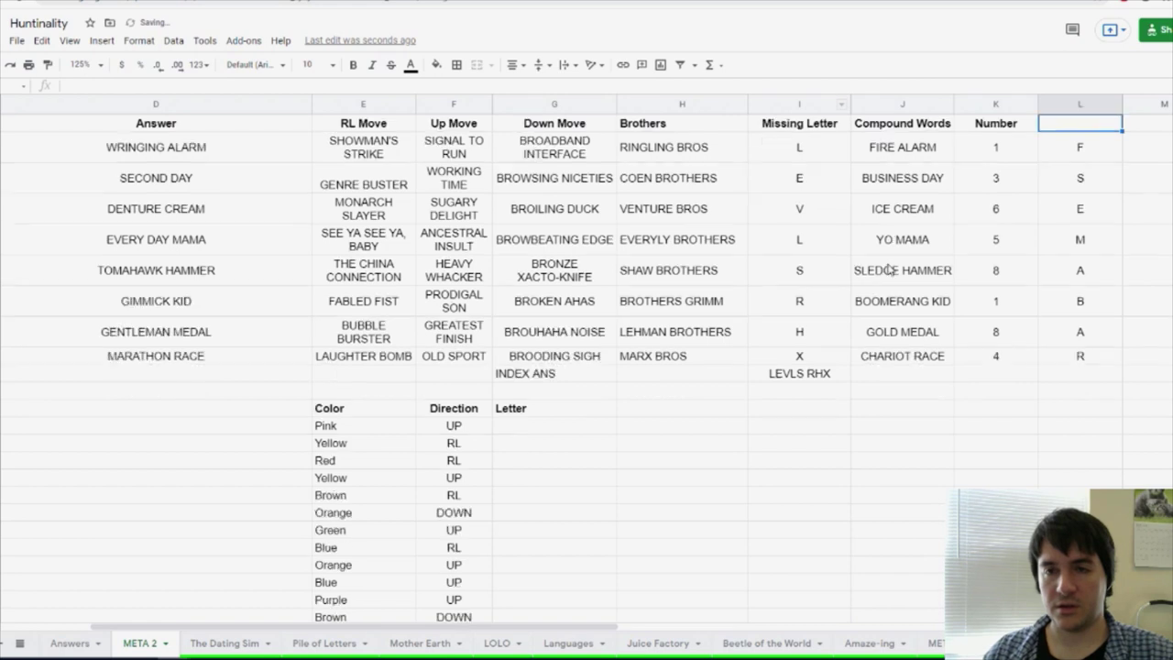
scroll(873, 266, "up", 1)
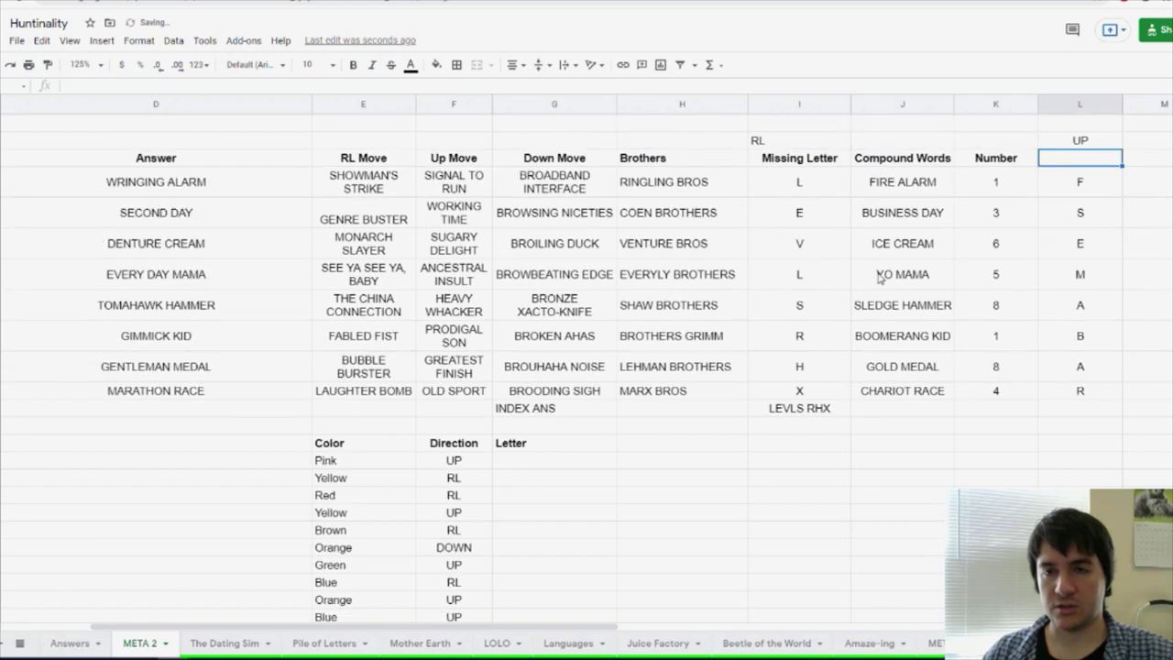
left_click(813, 183)
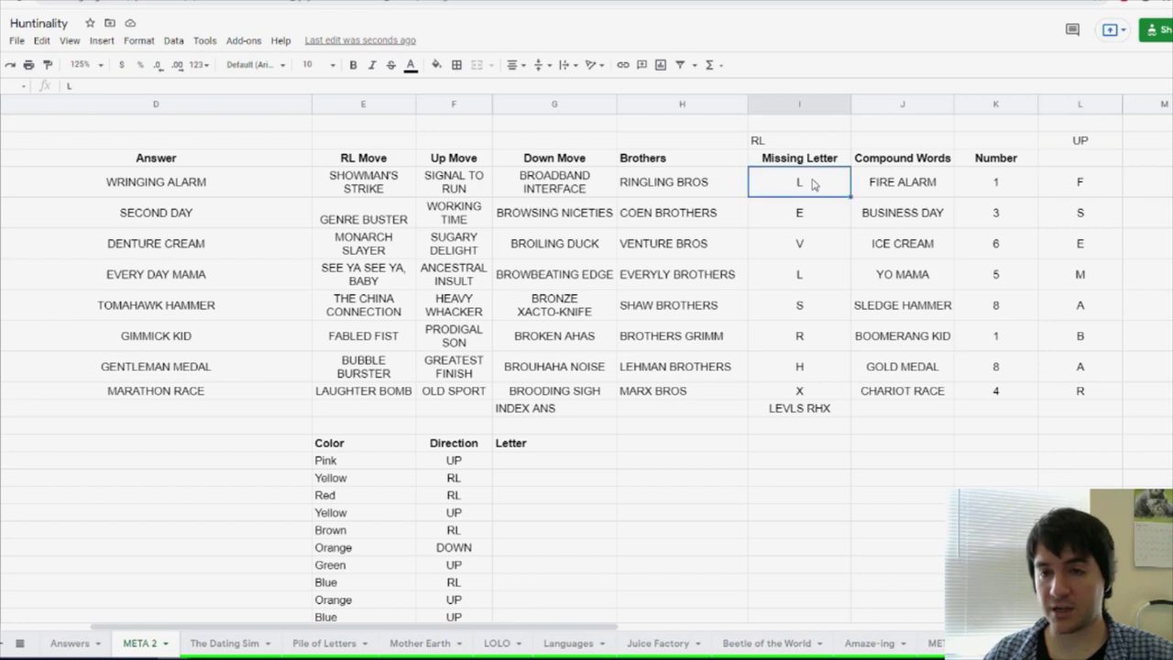
left_click(1111, 184)
scroll(513, 549, "down", 1)
scroll(513, 549, "up", 2)
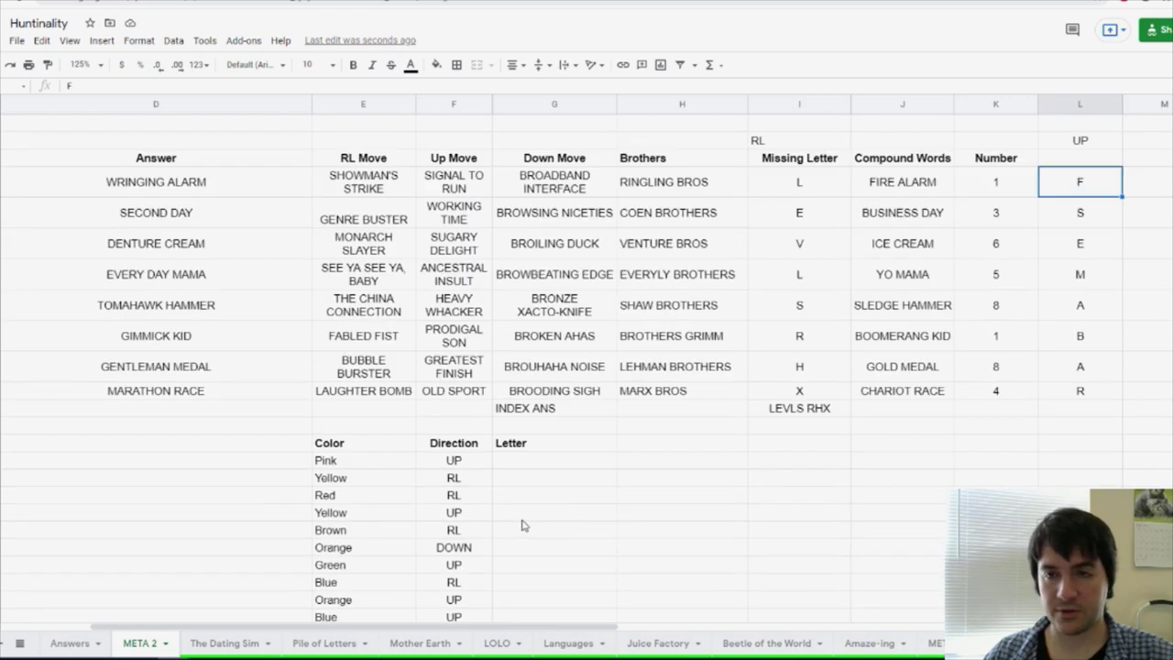
scroll(521, 536, "down", 1)
left_click(352, 466)
left_click(502, 466)
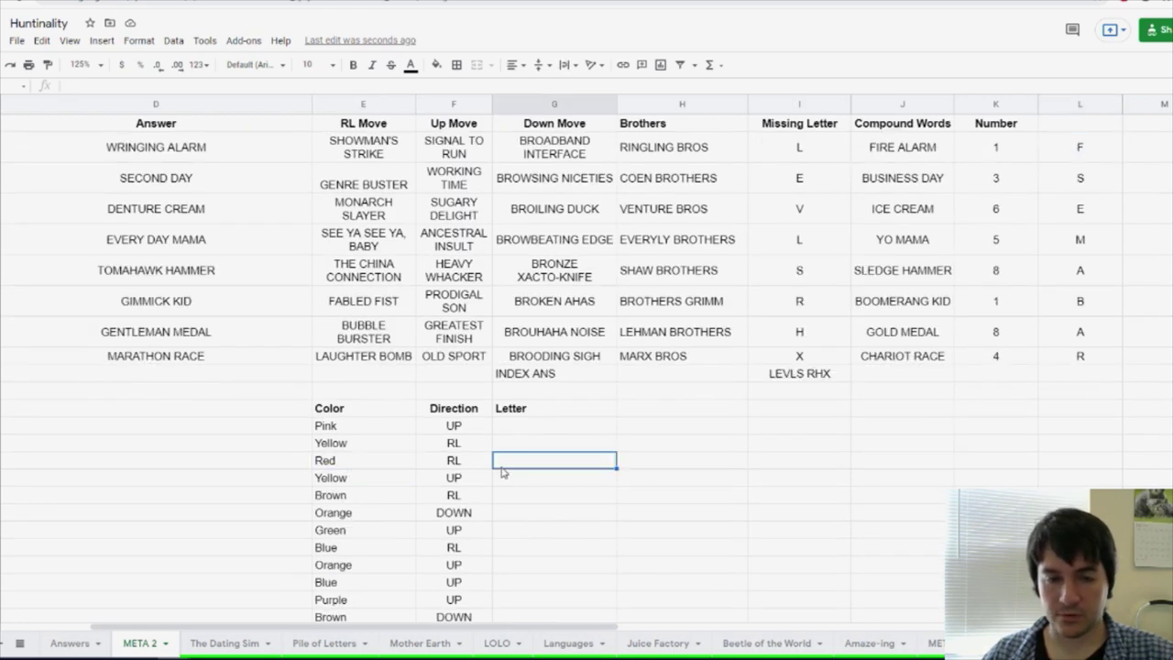
type("L")
key("Return")
Enter F in the Letter cell of the Red/UP row
scroll(770, 467, "up", 2)
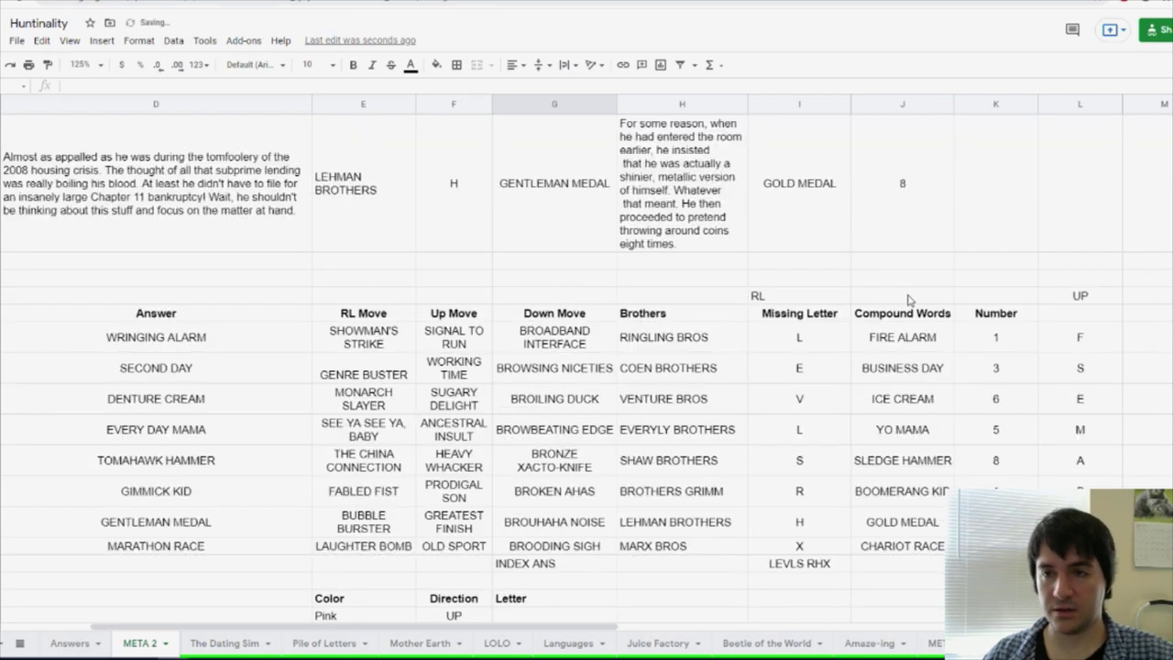
scroll(718, 406, "down", 3)
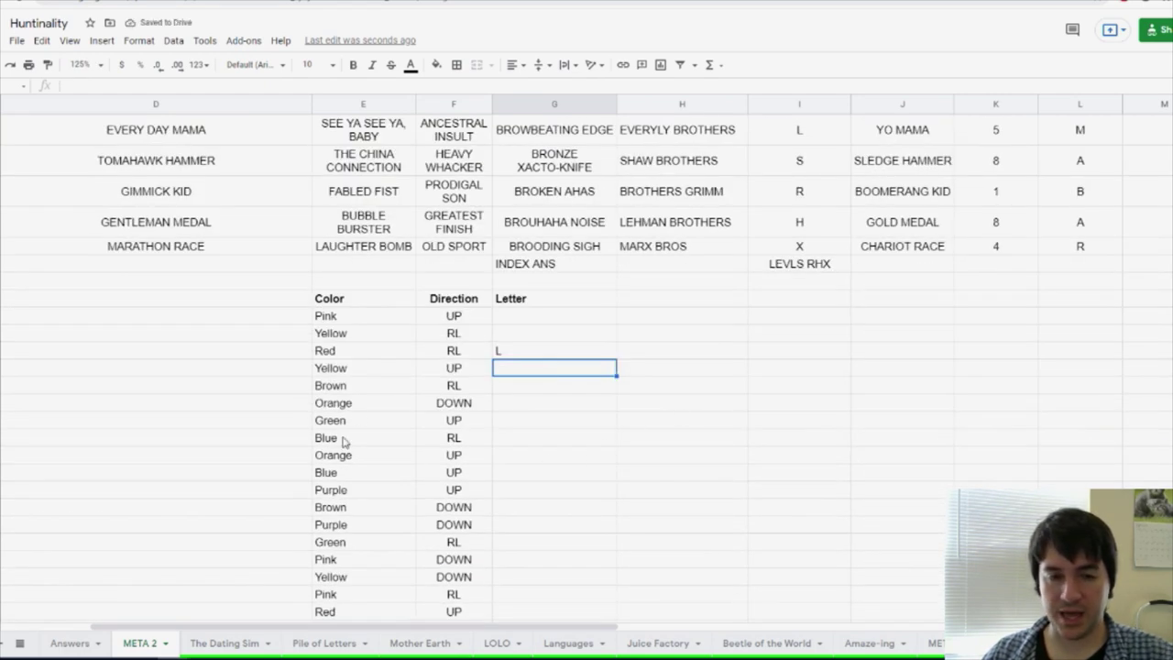
scroll(351, 431, "down", 1)
left_click(500, 581)
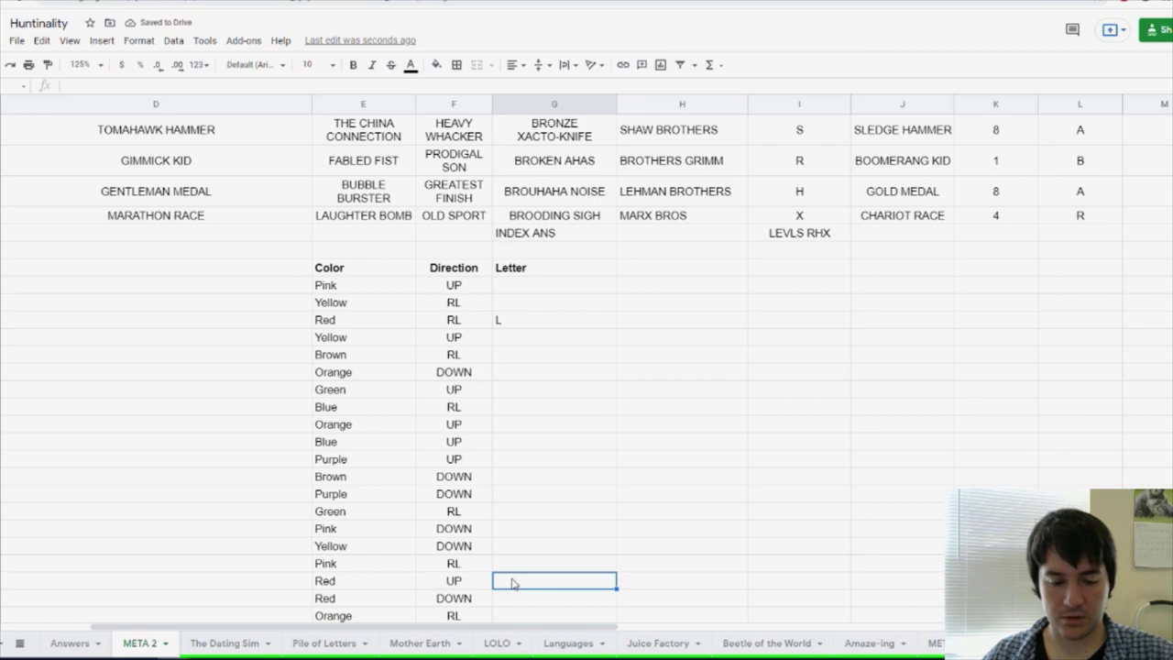
type("F")
left_click(666, 519)
Enter E for the Brown row and F in the next Letter cell
scroll(693, 523, "up", 5)
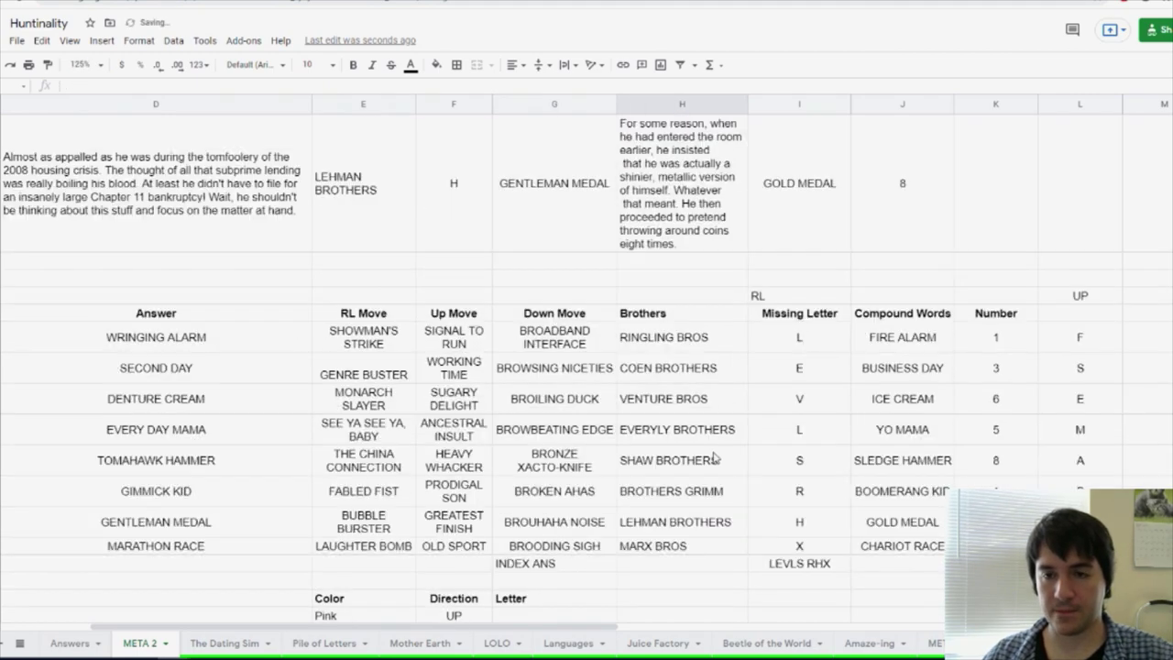
scroll(722, 450, "down", 2)
left_click(798, 236)
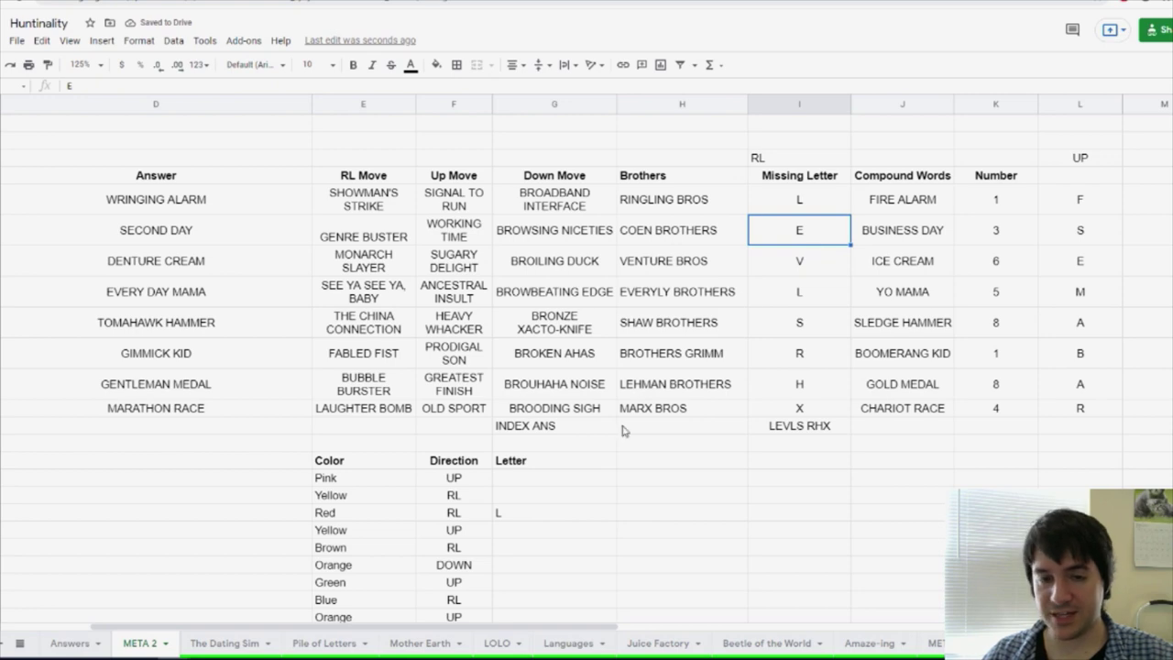
scroll(623, 431, "down", 4)
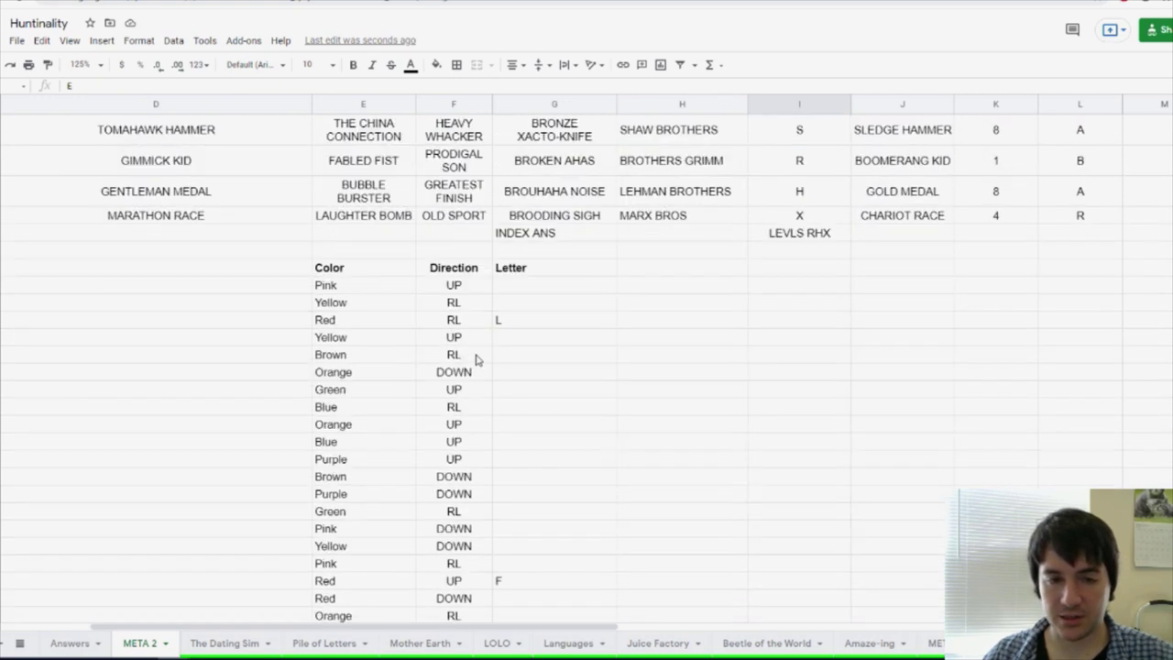
left_click(510, 357)
type("E")
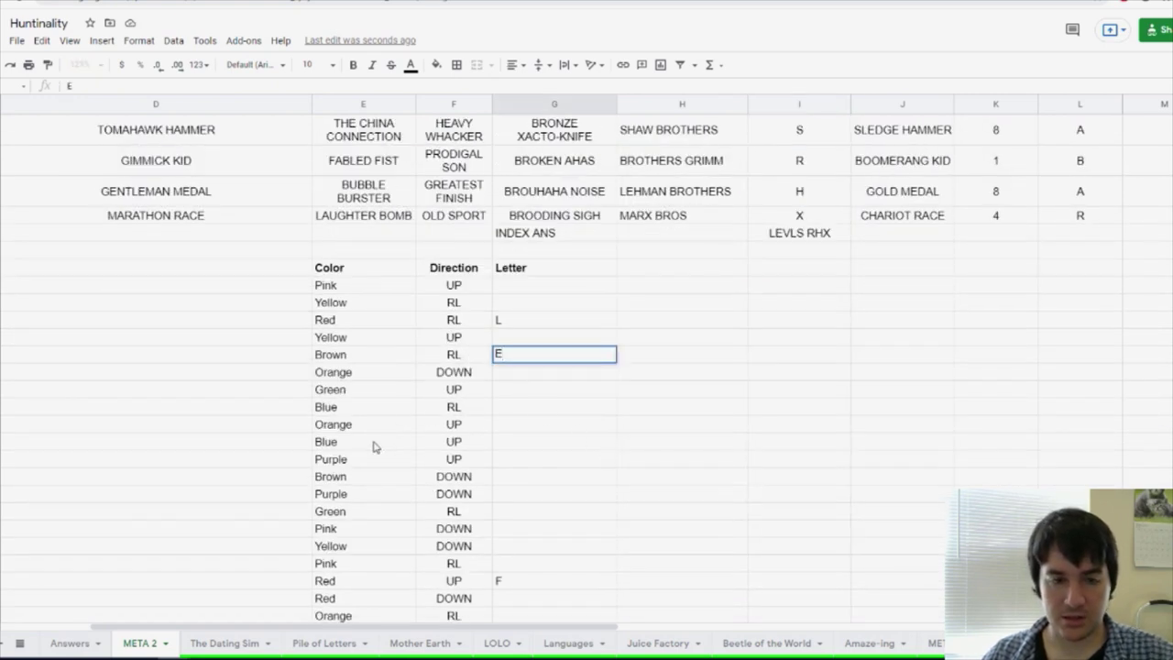
scroll(514, 550, "down", 2)
left_click(526, 594)
type("F")
left_click(648, 484)
Check TOMAHAWK HAMMER's letters and enter A for the Pink row
scroll(706, 469, "up", 5)
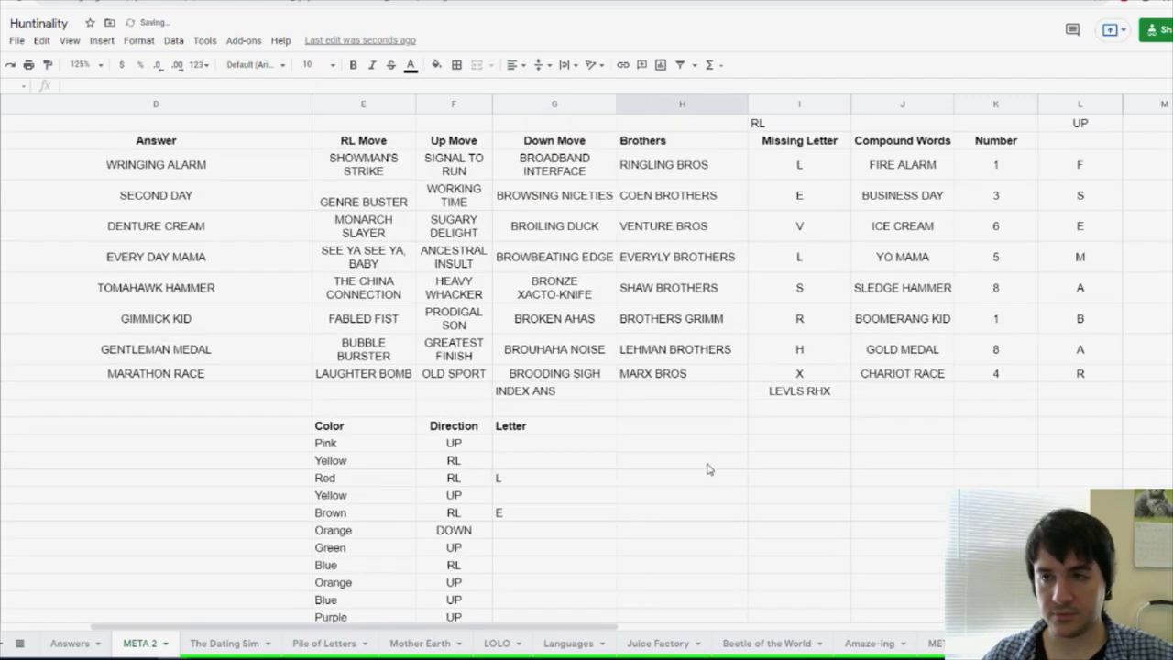
left_click(799, 288)
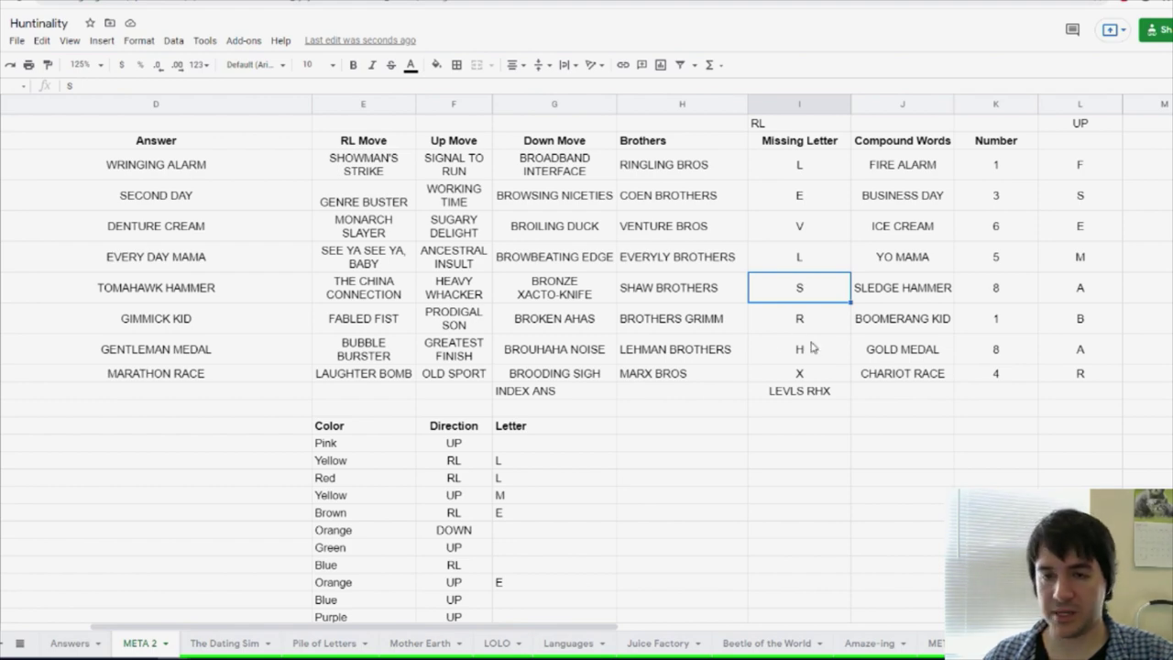
scroll(557, 427, "down", 2)
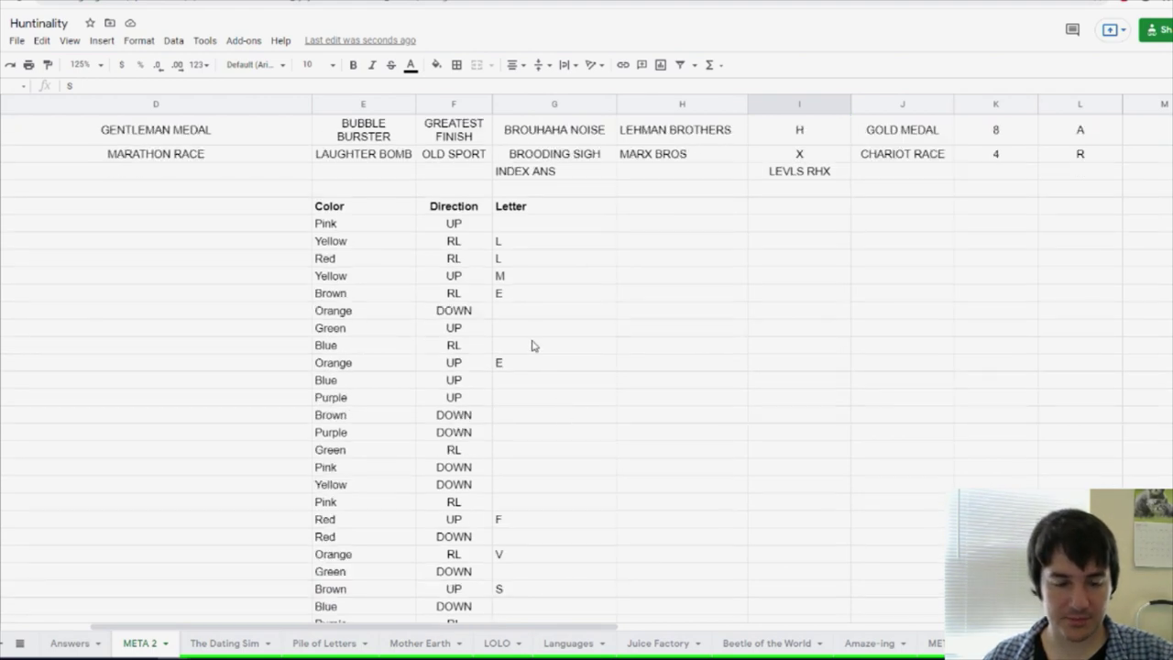
scroll(532, 343, "up", 2)
left_click(1085, 222)
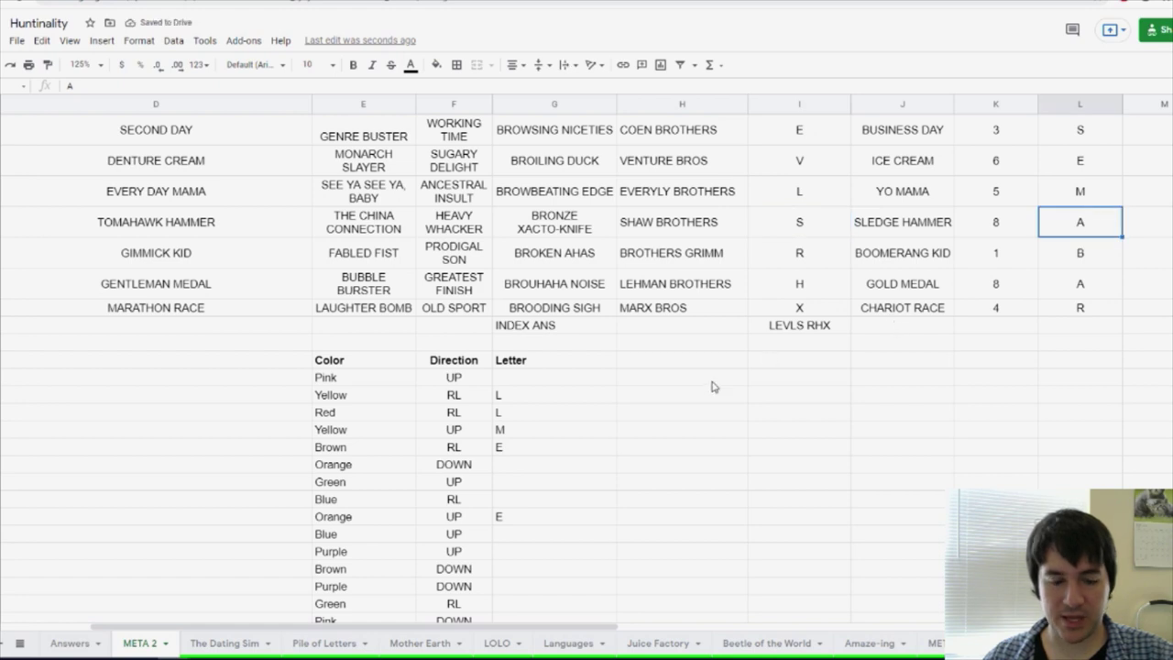
left_click(513, 377)
type("A")
key("Return")
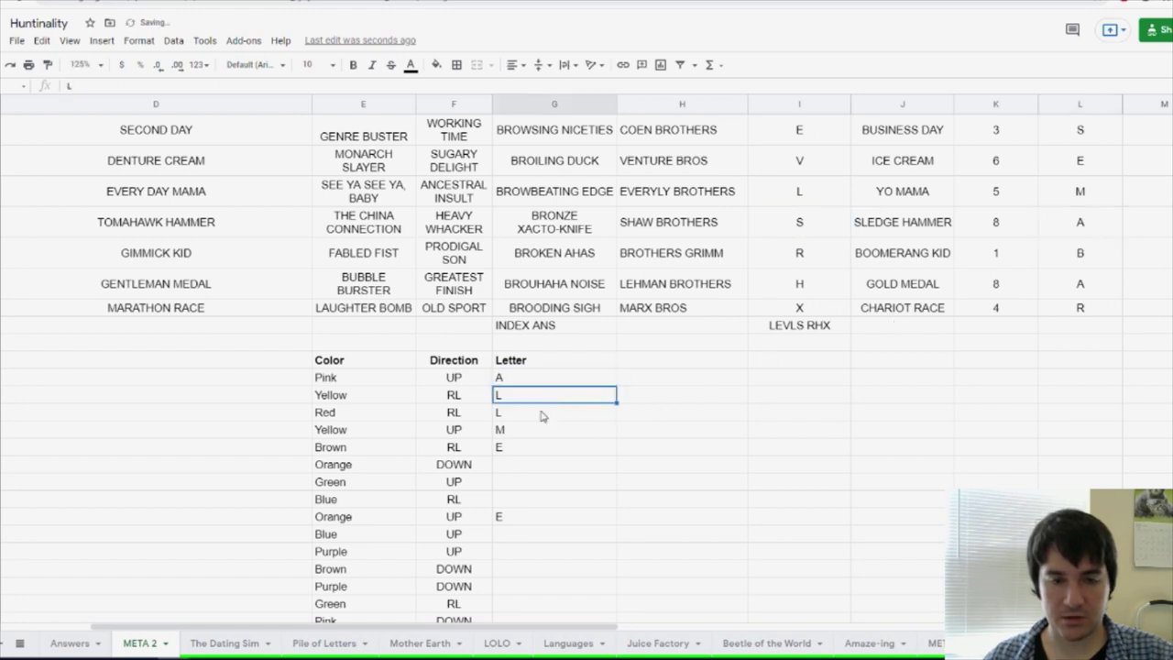
left_click_drag(543, 415, 537, 385)
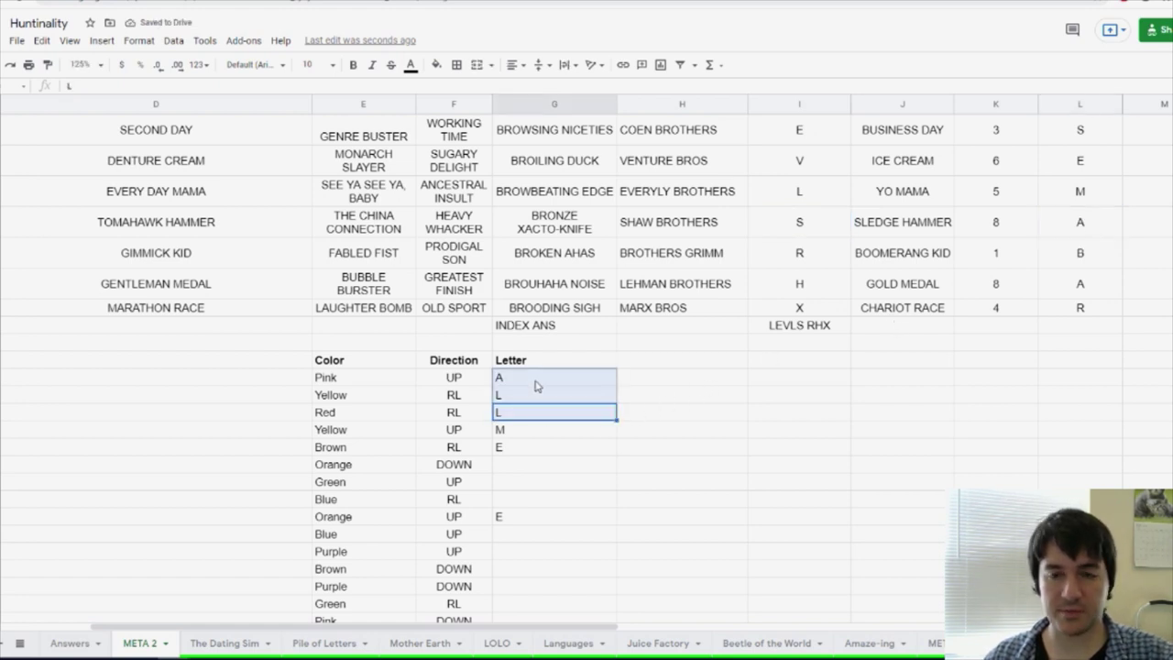
Check GIMMICK KID and MARATHON RACE, enter R for the Purple/UP row, and select A, L, L
left_click(822, 257)
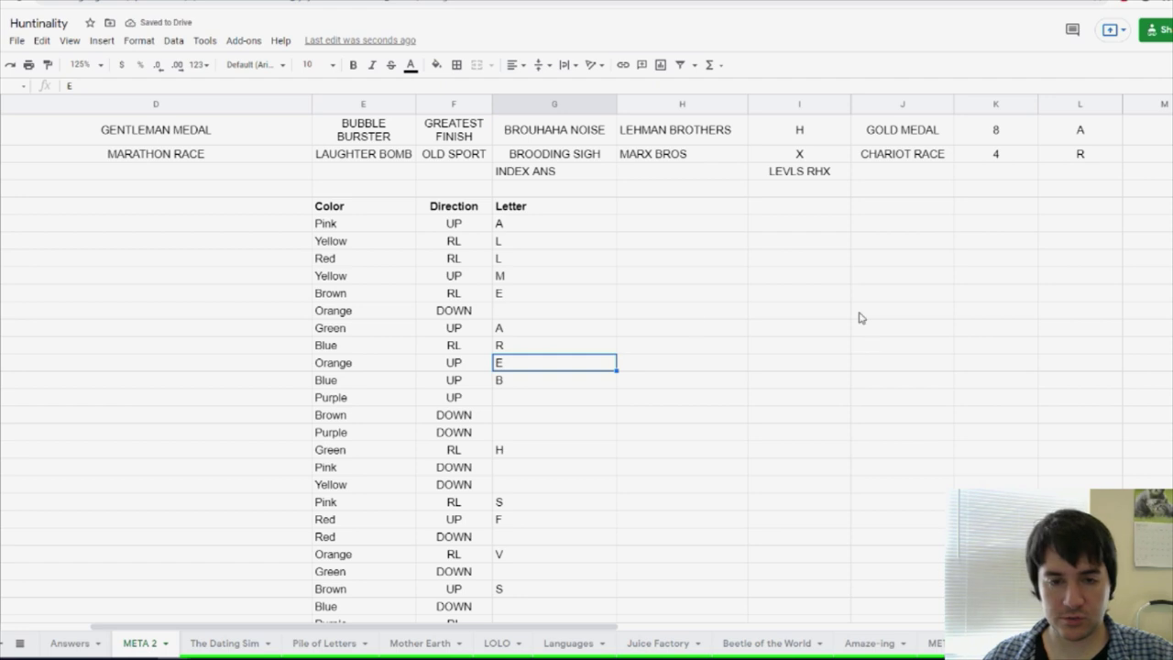
left_click(782, 158)
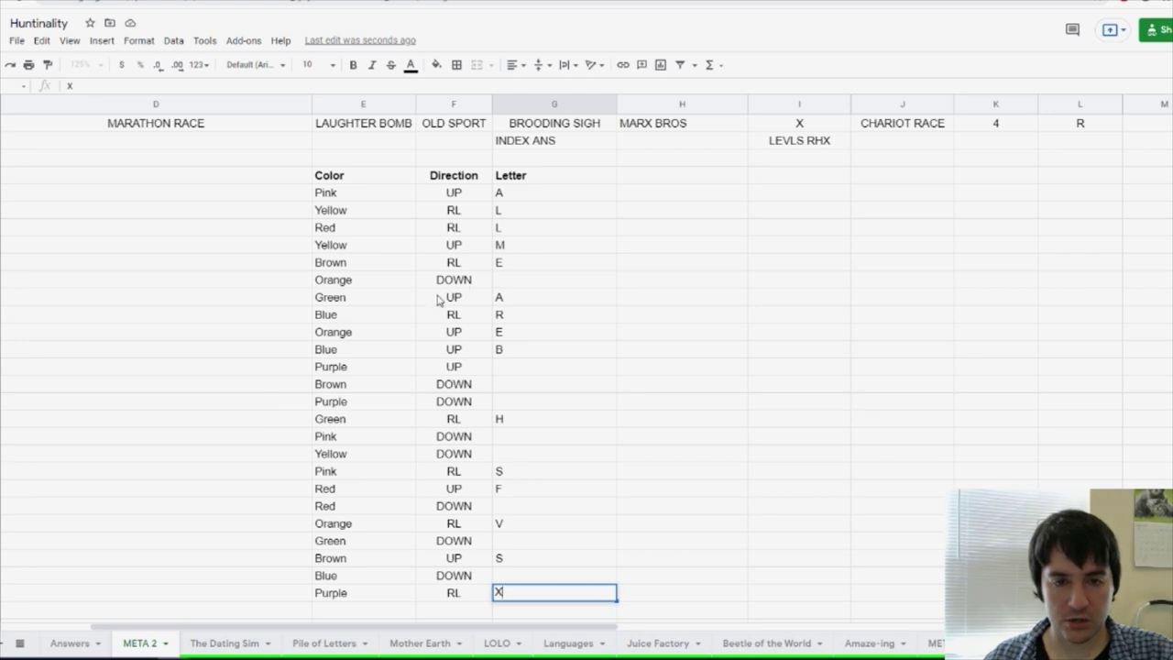
left_click(554, 366)
type("R")
key("Return")
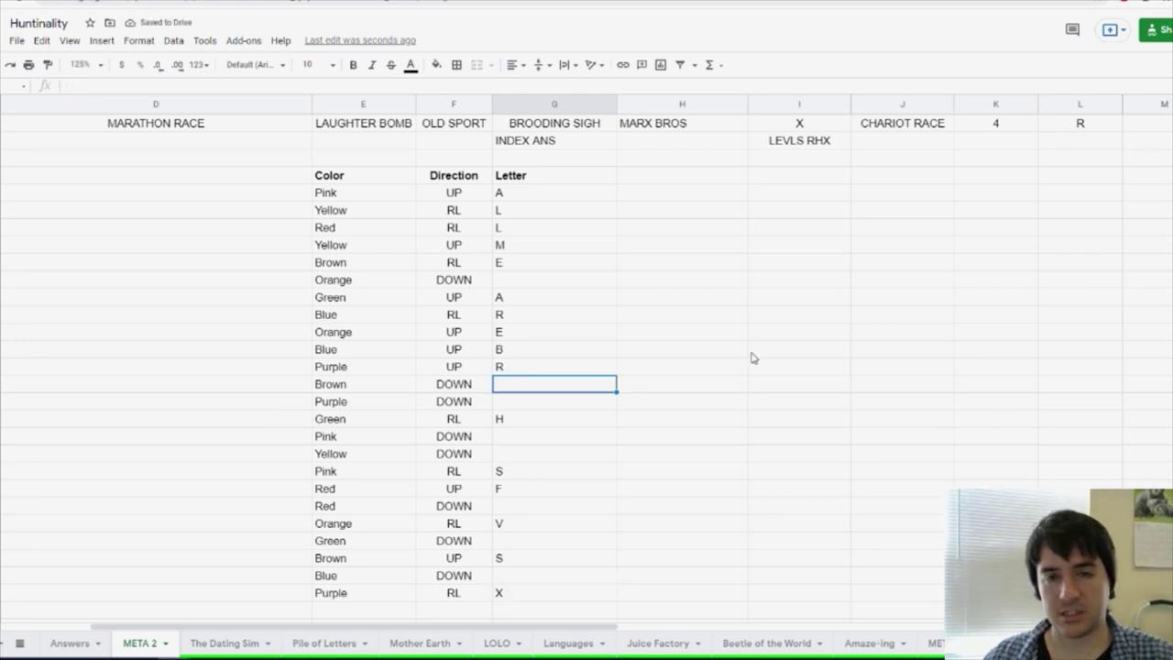
left_click_drag(520, 195, 528, 229)
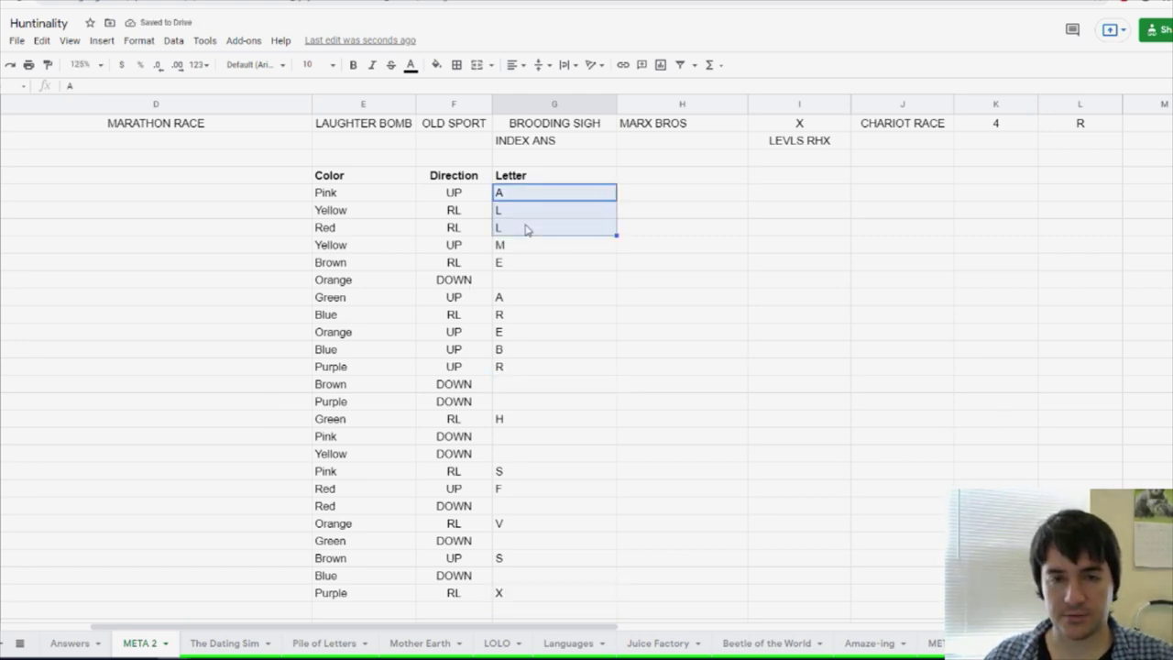
Shade the A, L, L cells of the Letter column yellow
left_click(437, 64)
left_click(486, 128)
left_click(536, 248)
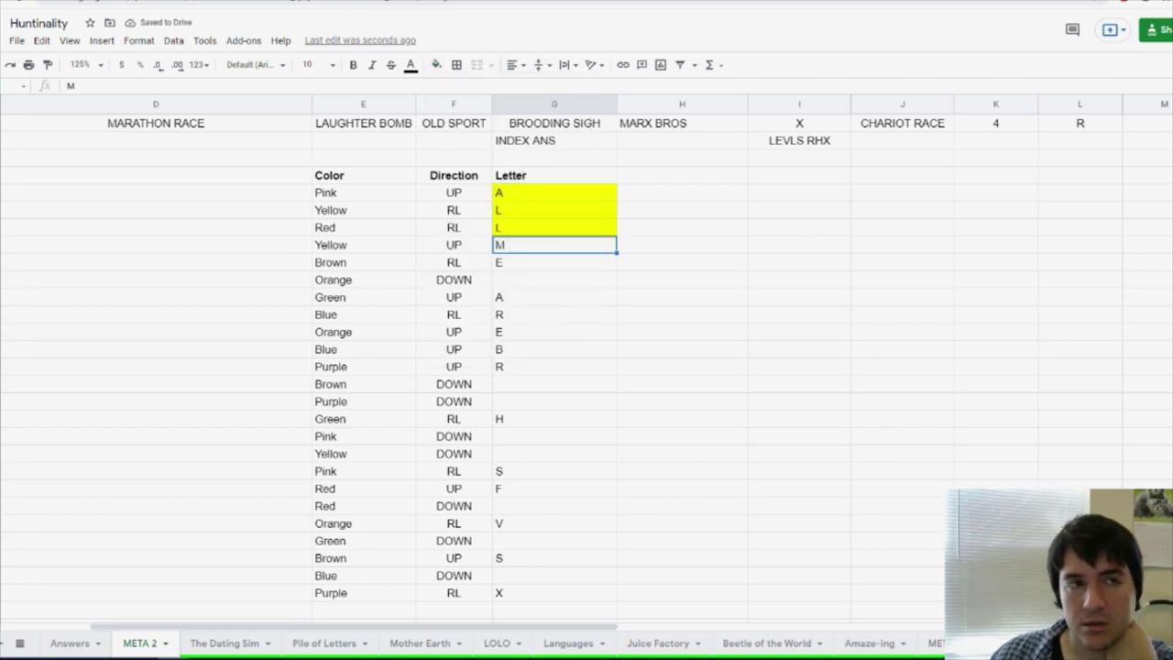
left_click(188, 4)
left_click(137, 3)
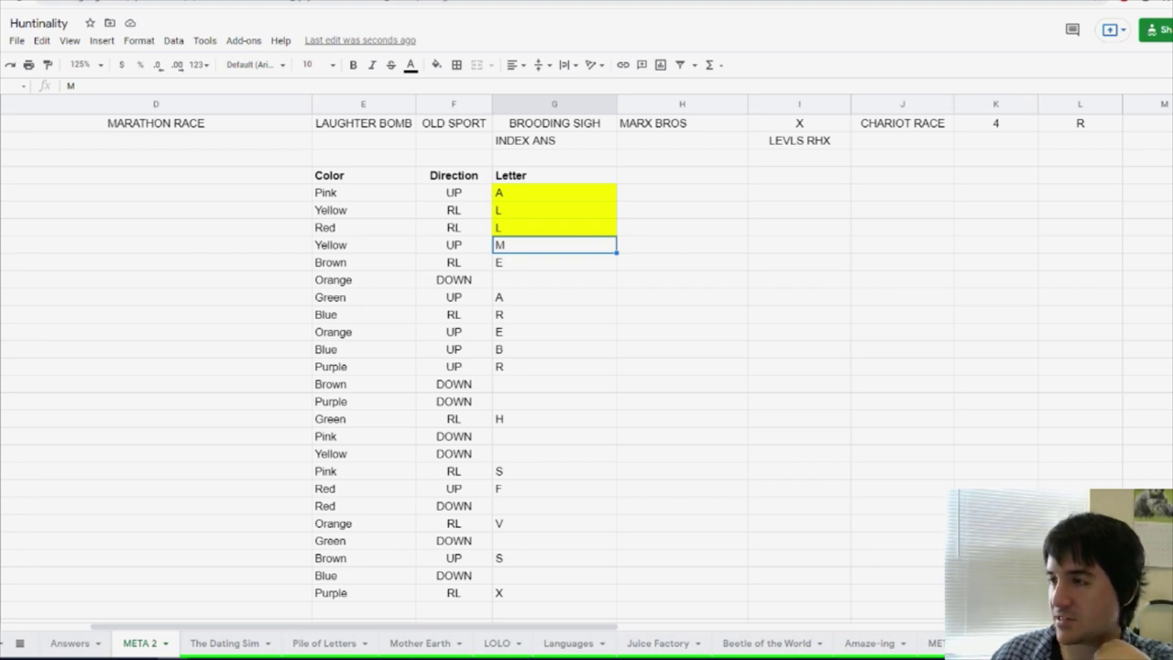
Add an opening parenthesis before F and a closing parenthesis after X
left_click(554, 576)
scroll(490, 154, "down", 1)
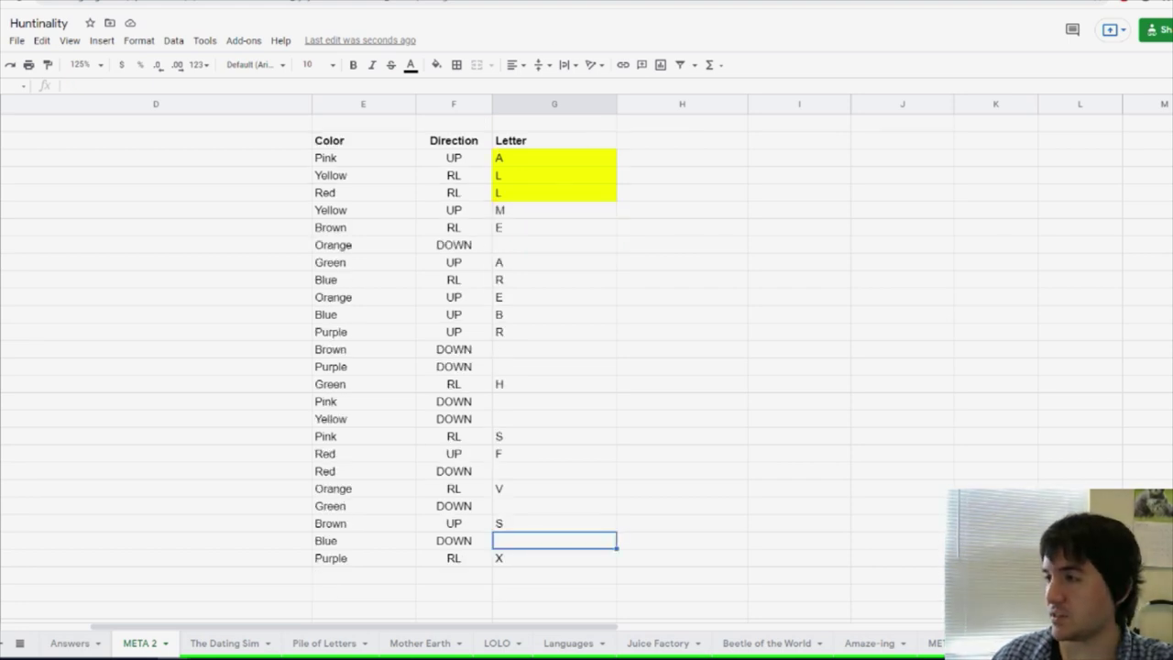
scroll(498, 419, "down", 1)
left_click(498, 419)
type("(")
key("Return")
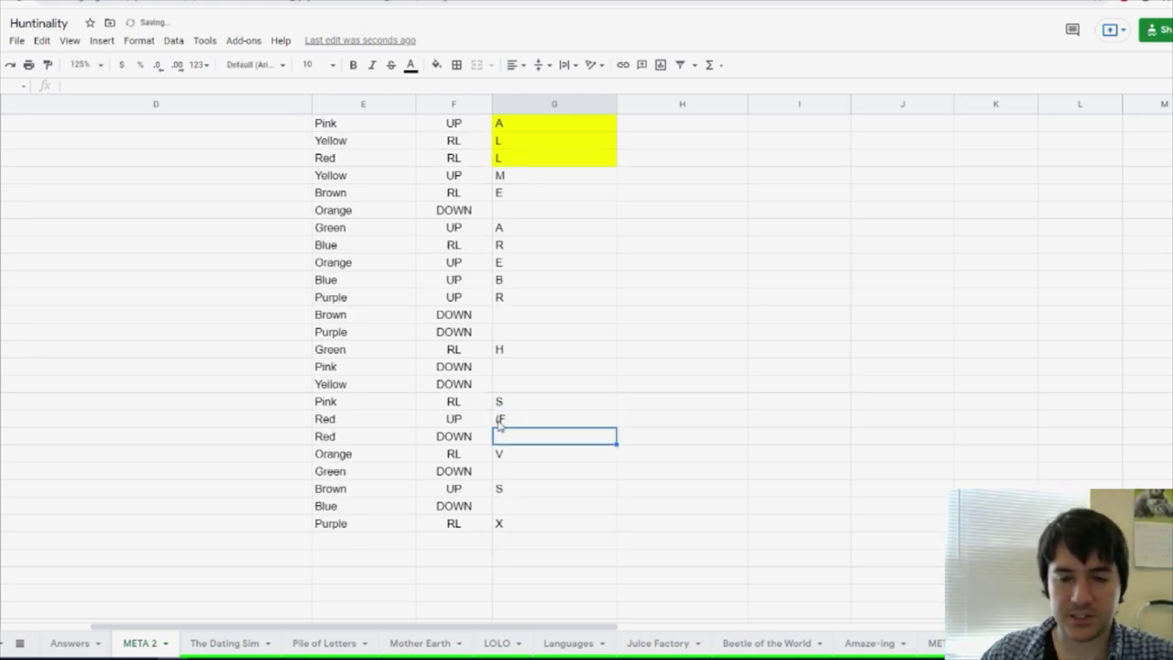
double_click(510, 523)
type(")")
key("Return")
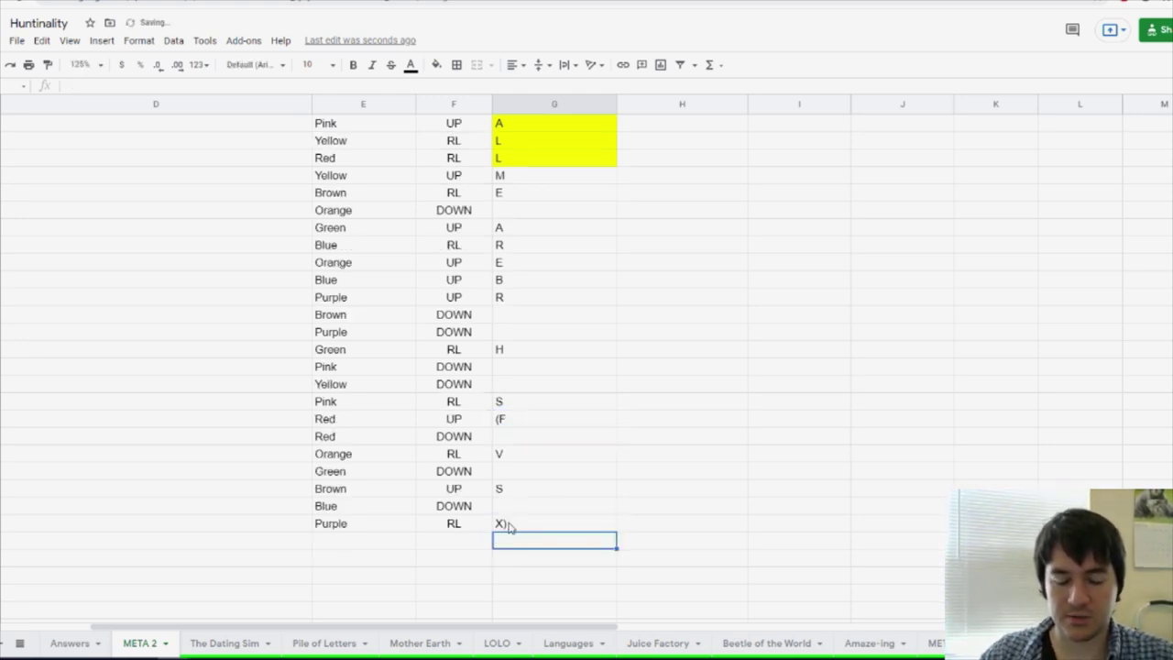
Review the empty Red, Orange and Yellow DOWN Letter cells against the BROUHAHA NOISE answer
scroll(531, 495, "up", 1)
left_click(536, 474)
scroll(537, 479, "up", 5)
left_click(555, 366)
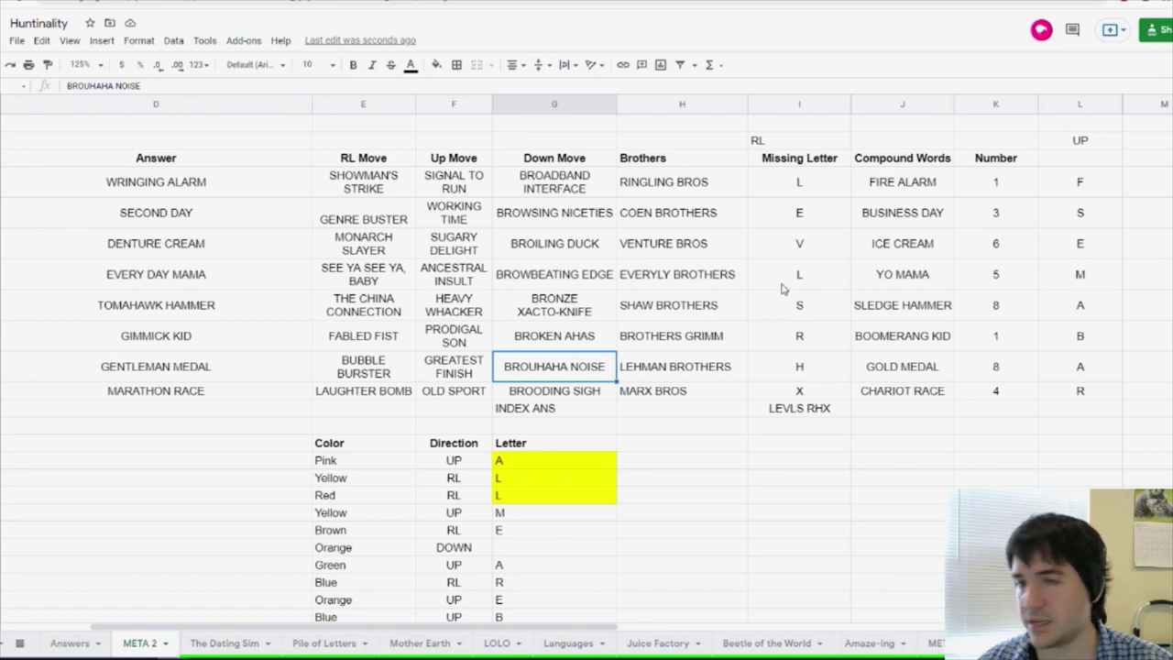
scroll(565, 295, "down", 3)
left_click(541, 376)
scroll(541, 383, "down", 3)
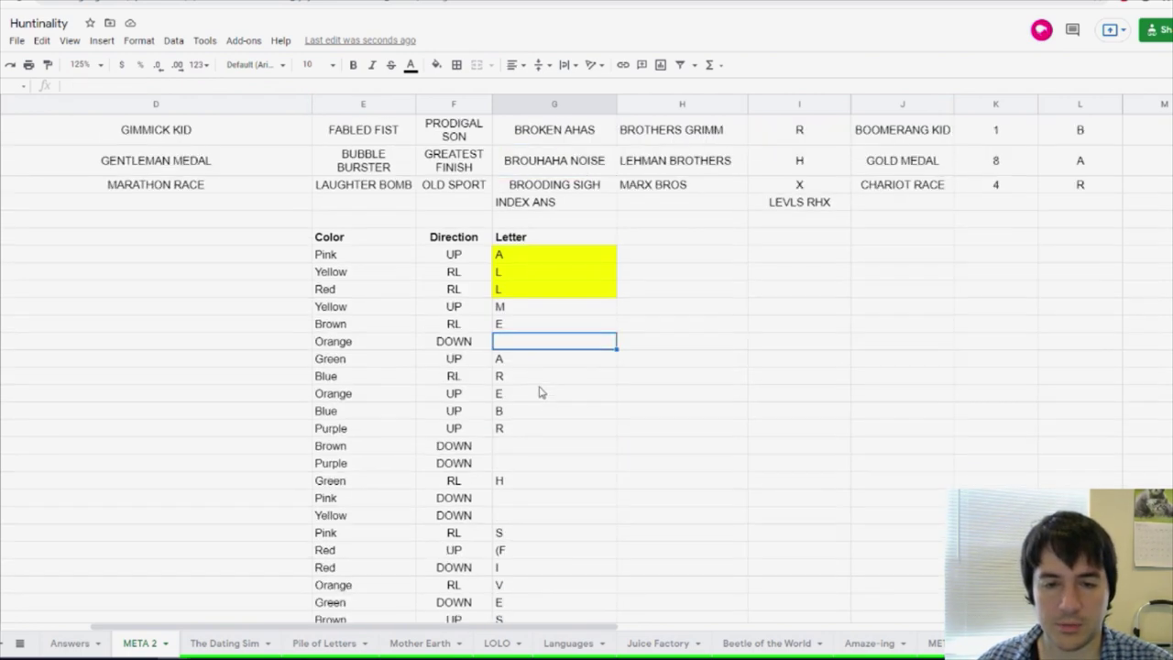
left_click(522, 423)
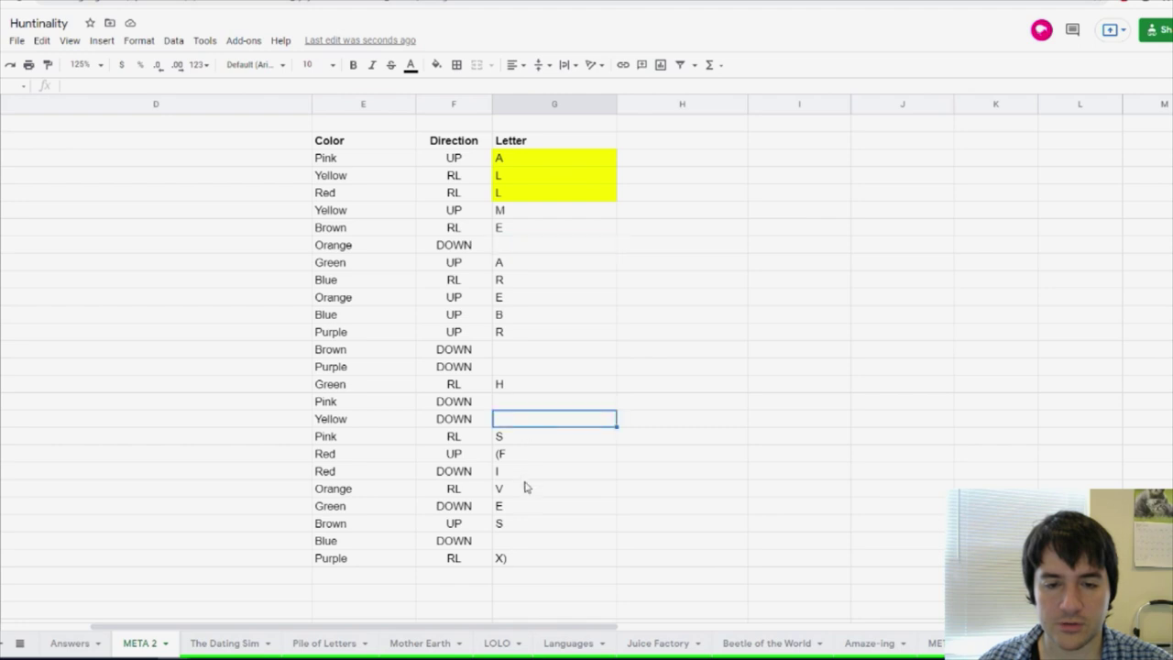
left_click(525, 509)
left_click(530, 527)
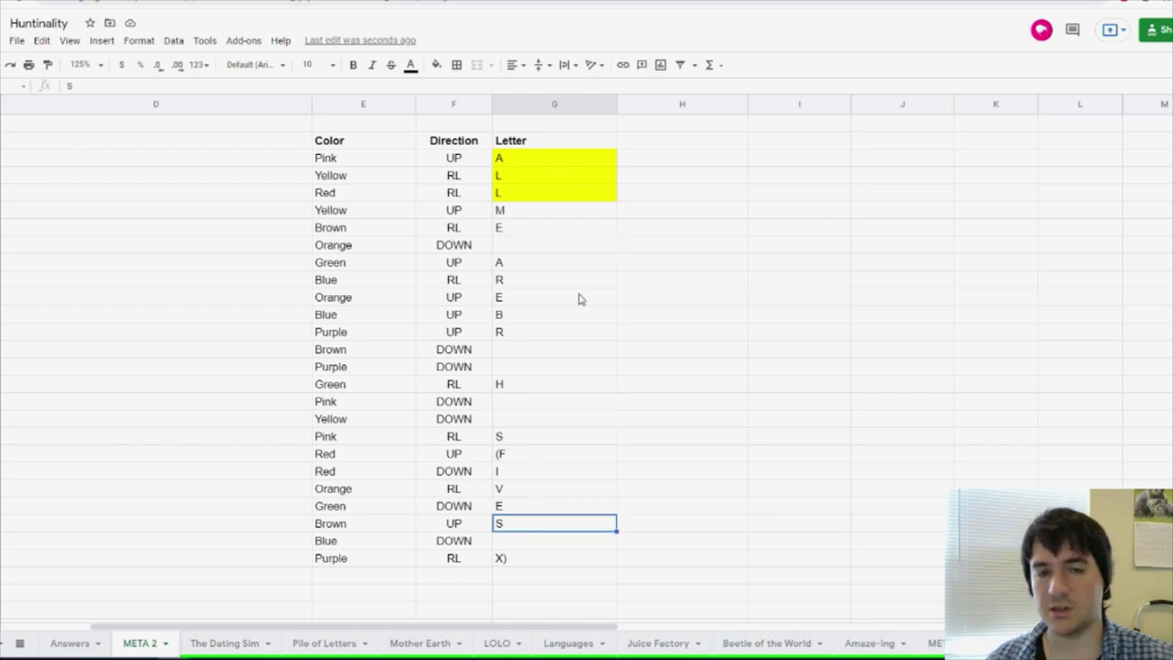
left_click(556, 250)
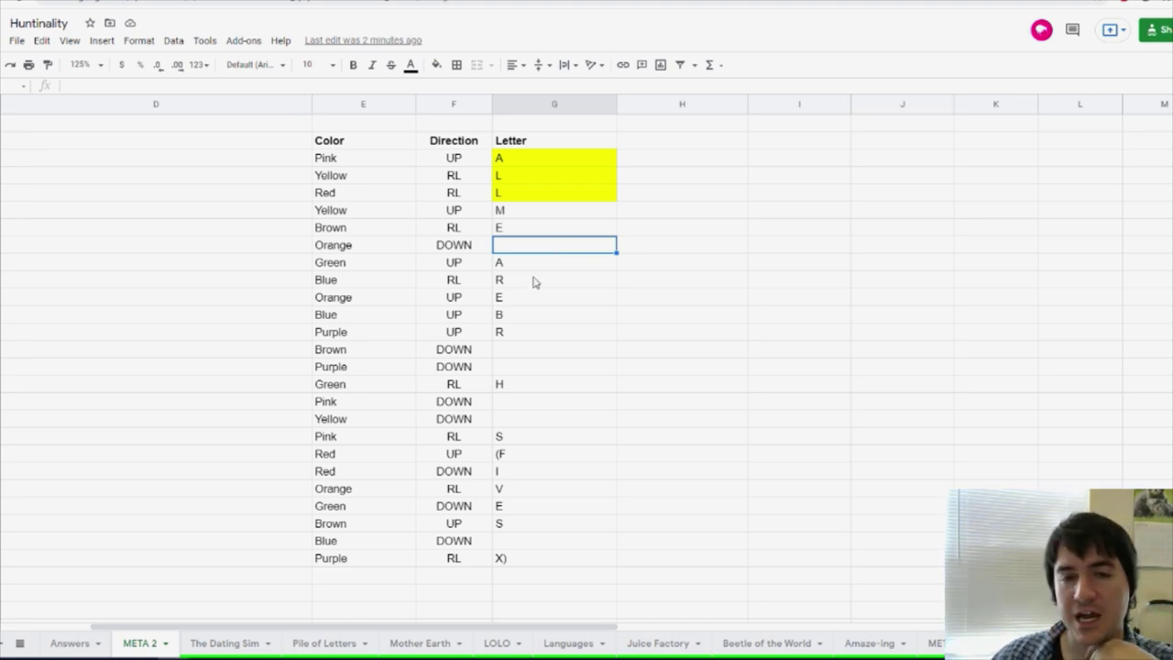
Enter N to complete the word MEN in the Letter column
left_click(566, 167)
left_click_drag(543, 217, 527, 314)
left_click(513, 251)
type("N")
key("Return")
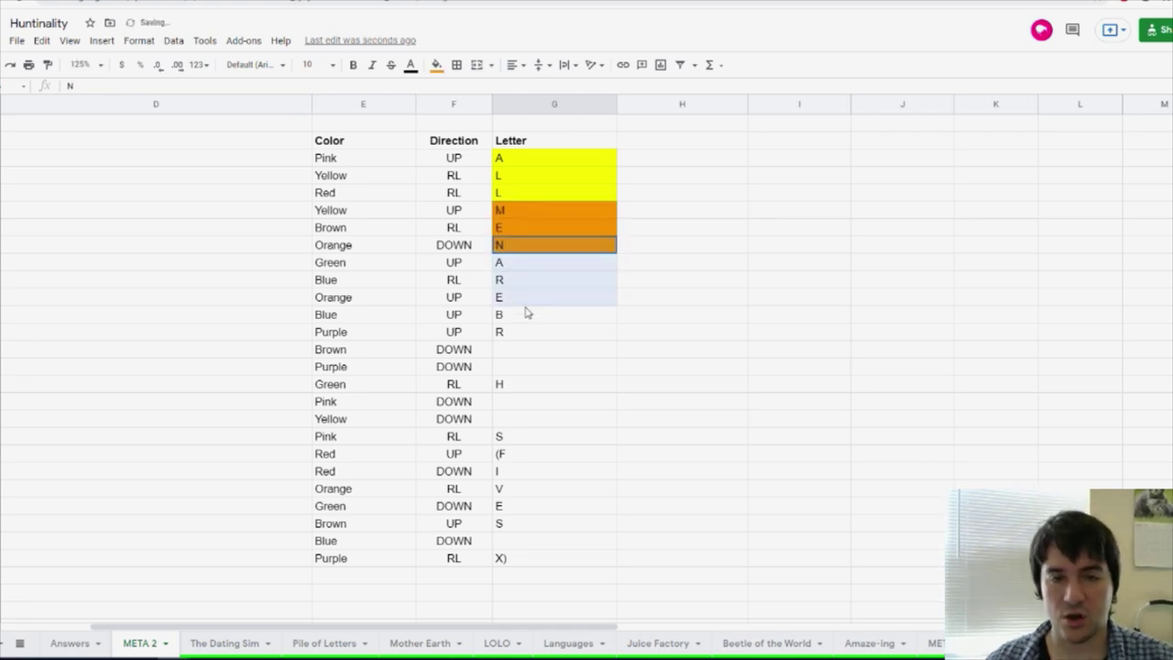
Enter O in the Brown/DOWN Letter cell and I in the next one
left_click(530, 265)
left_click(516, 352)
type("O")
key("Return")
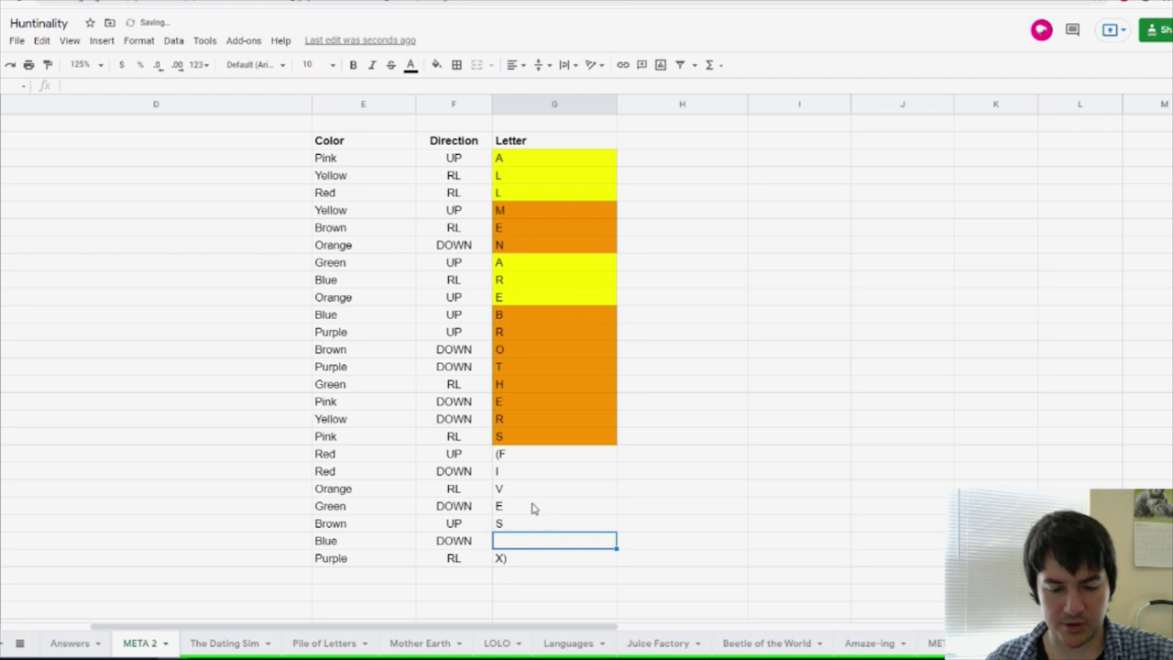
type("I")
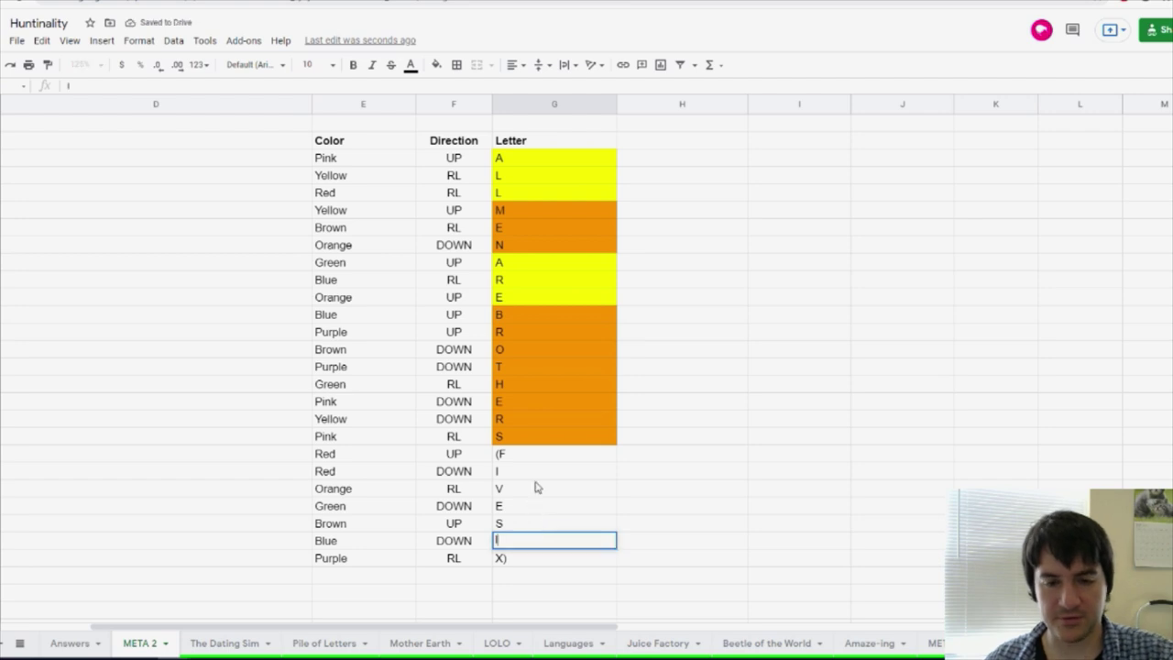
Select the (FIVE SIX) letters and check the Water Margin Wikipedia article
left_click_drag(530, 455, 544, 557)
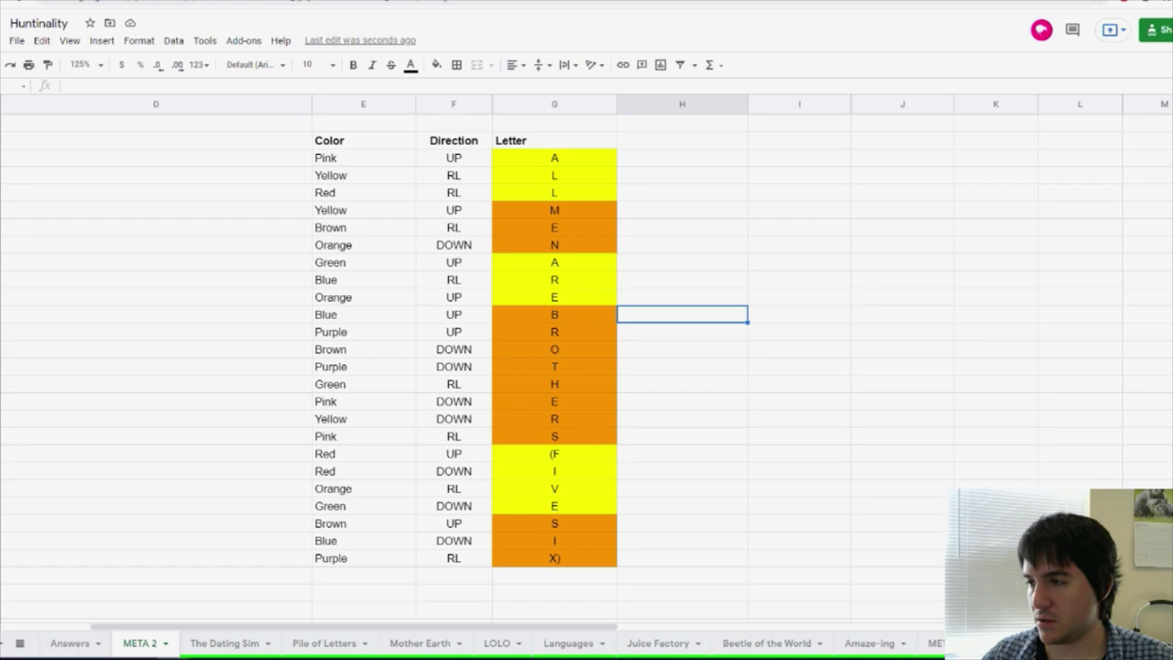
left_click(706, 332)
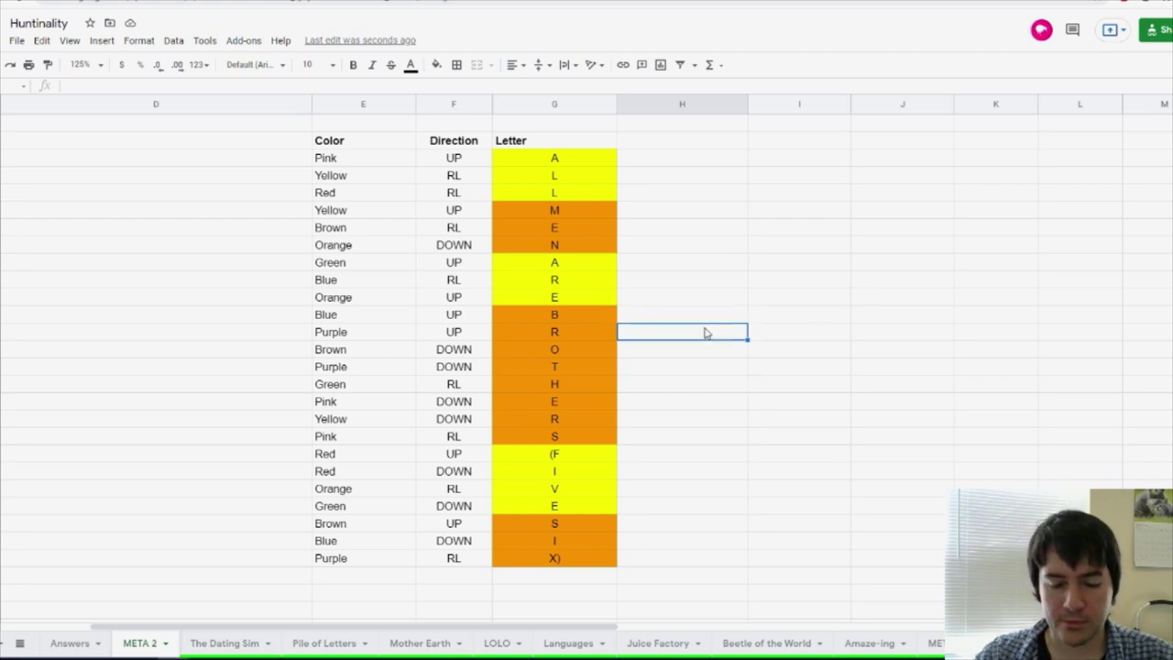
key("ctrl+Tab")
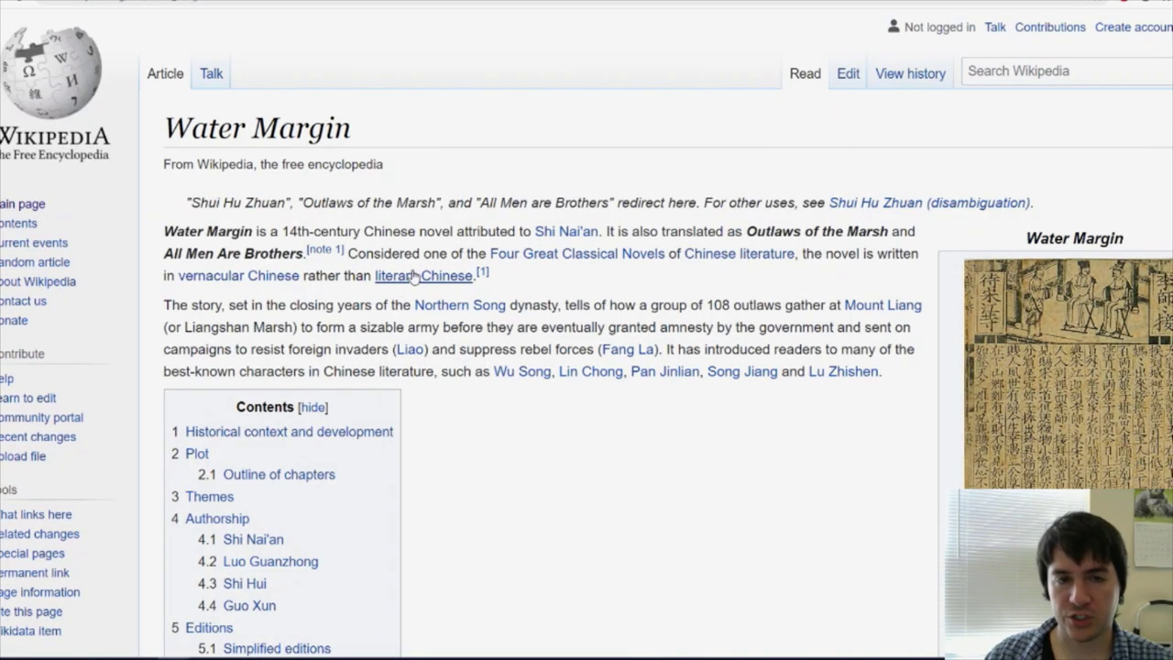
mouse_move(572, 266)
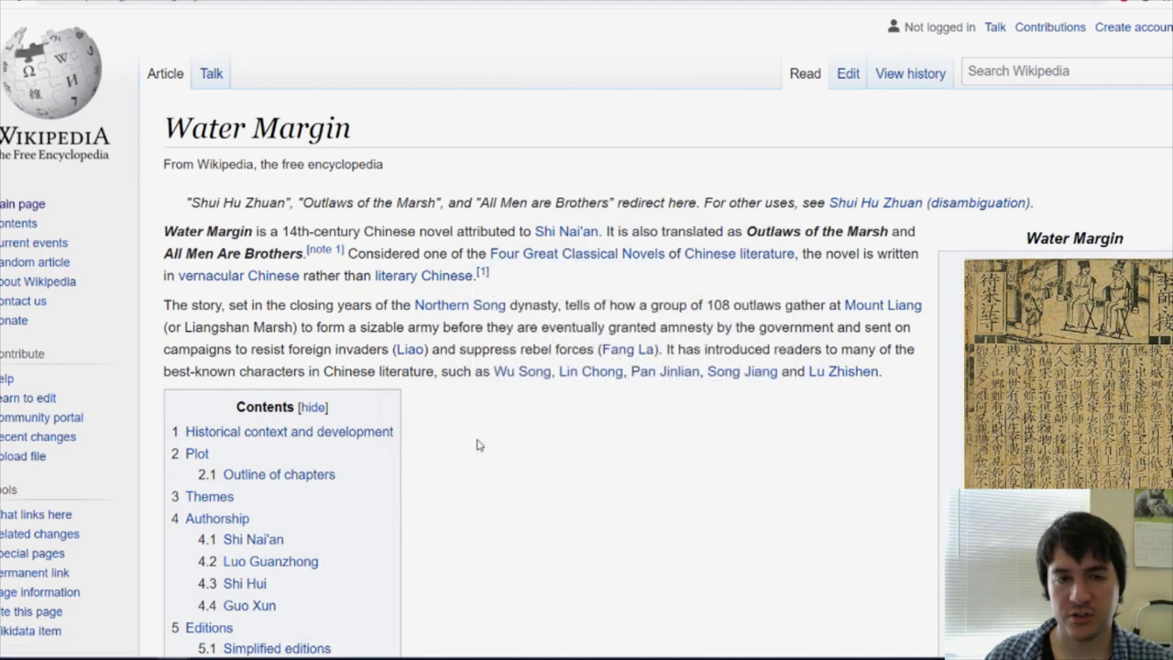
key("ctrl+Tab")
Submit WATER MARGIN as the meta guess and return to the META puzzle page
type("MARGIN")
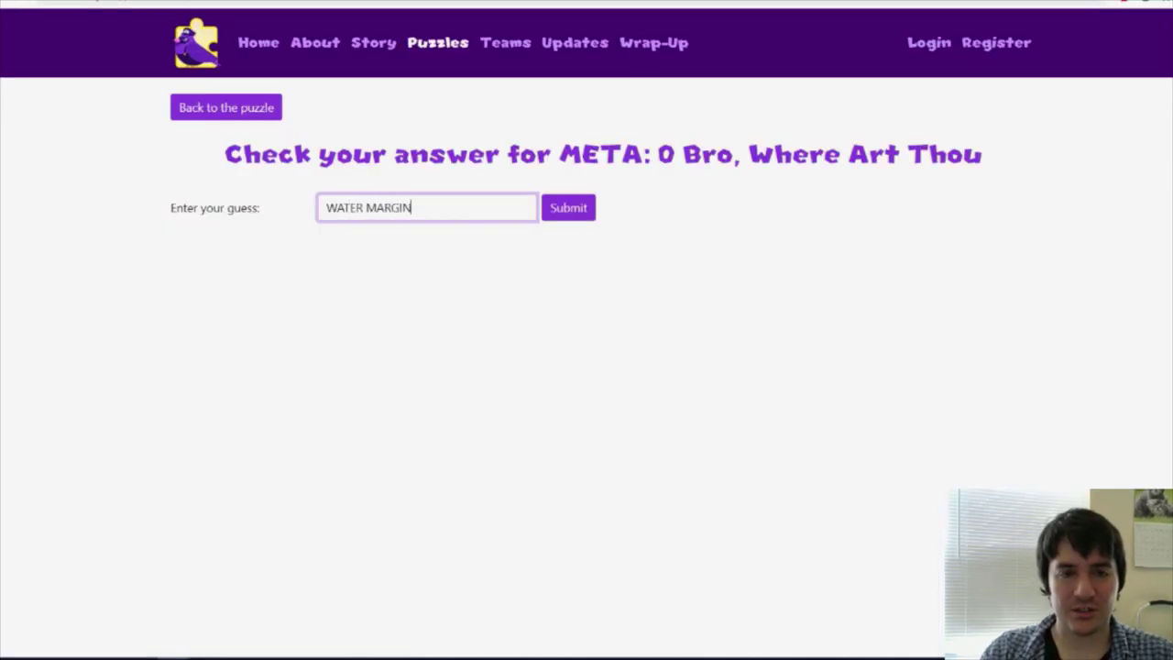
key("Return")
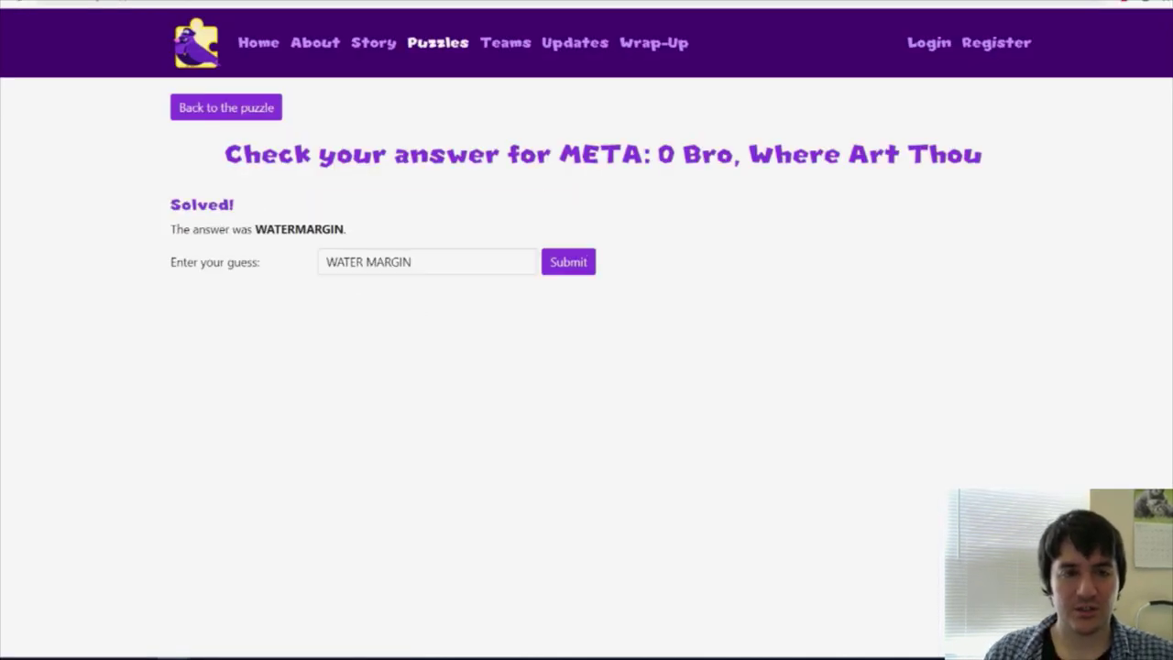
left_click(278, 108)
Return to META 2 and view the WATER MARGIN answer cell
key("ctrl+Tab")
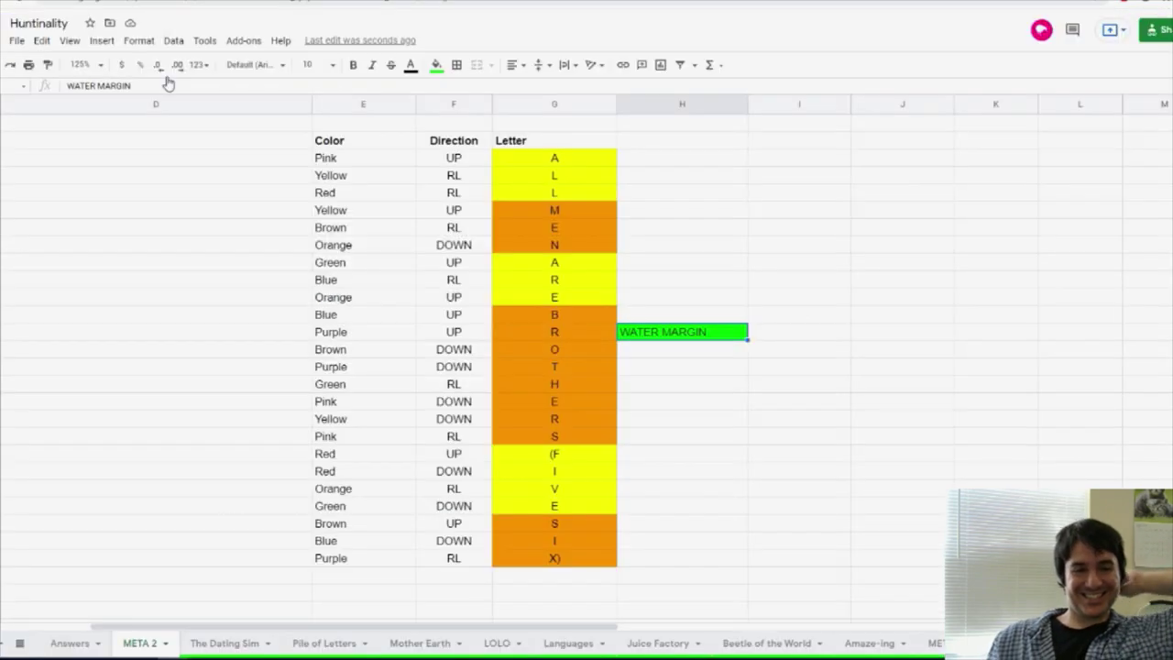
scroll(624, 398, "up", 4)
left_click(673, 381)
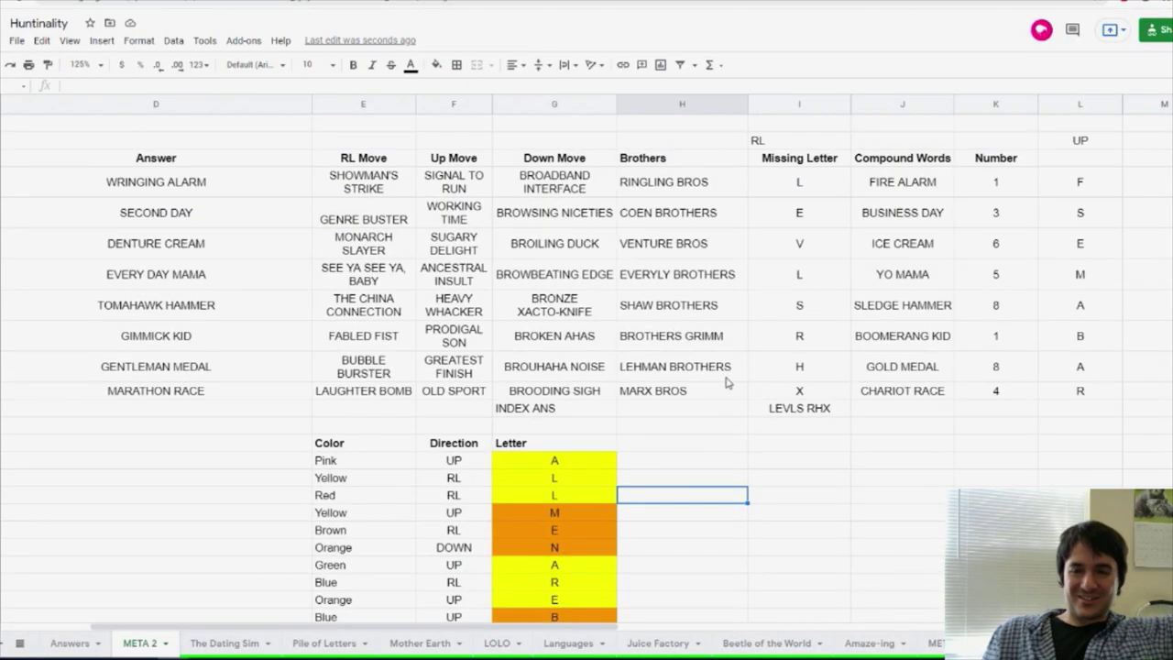
scroll(729, 383, "down", 2)
left_click(674, 465)
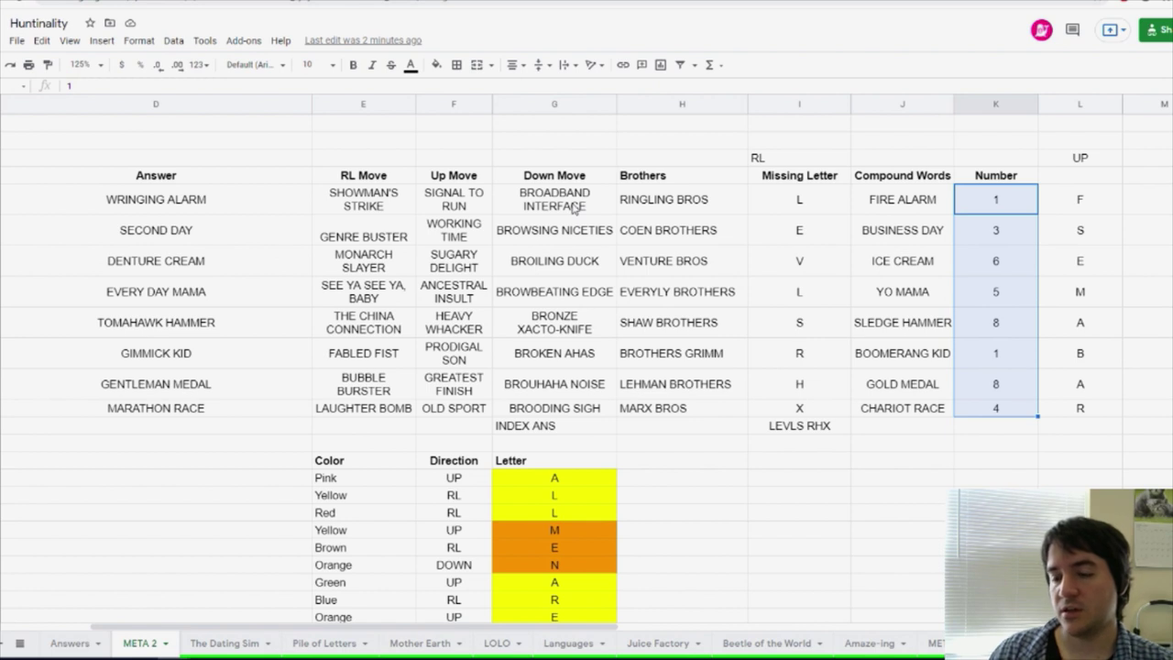
Inspect WRINGING ALARM in D5, BRONZE XACTO-KNIFE, INDEX ANS and CHARIOT RACE's number 4
left_click(204, 199)
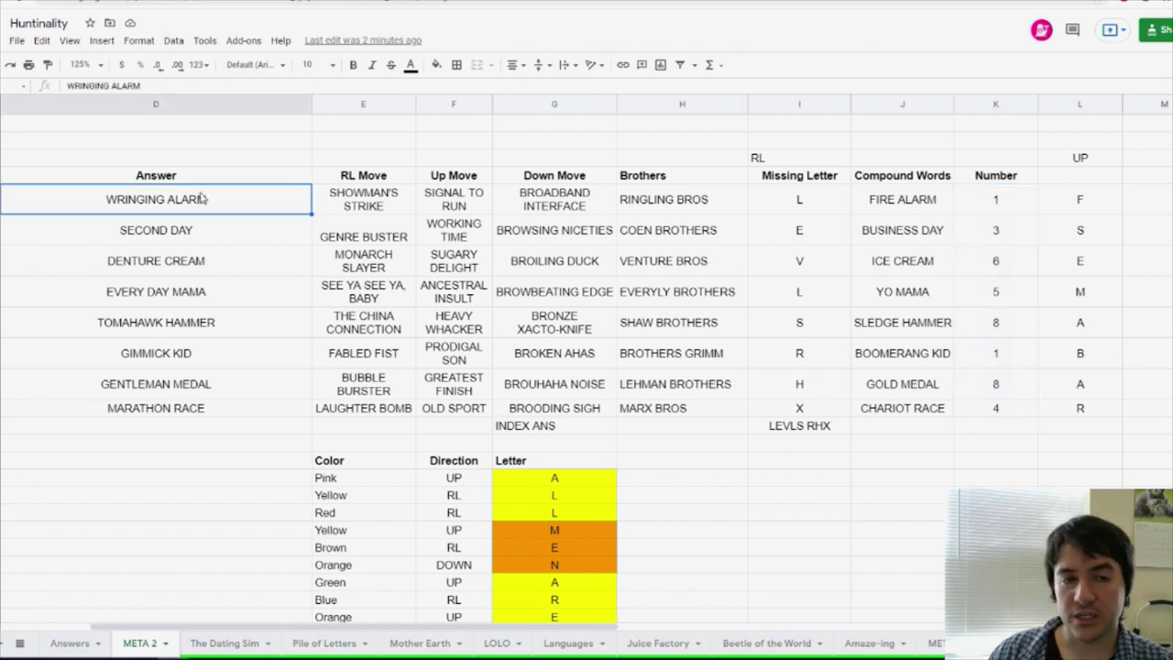
double_click(111, 205)
left_click_drag(107, 192, 219, 196)
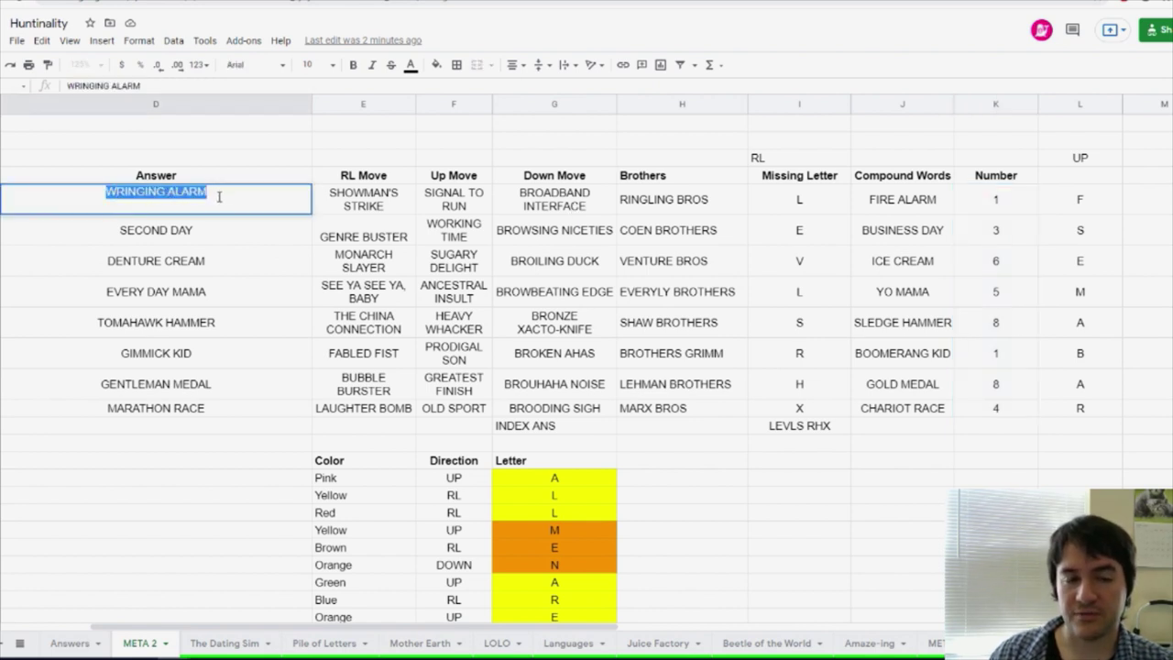
left_click(219, 196)
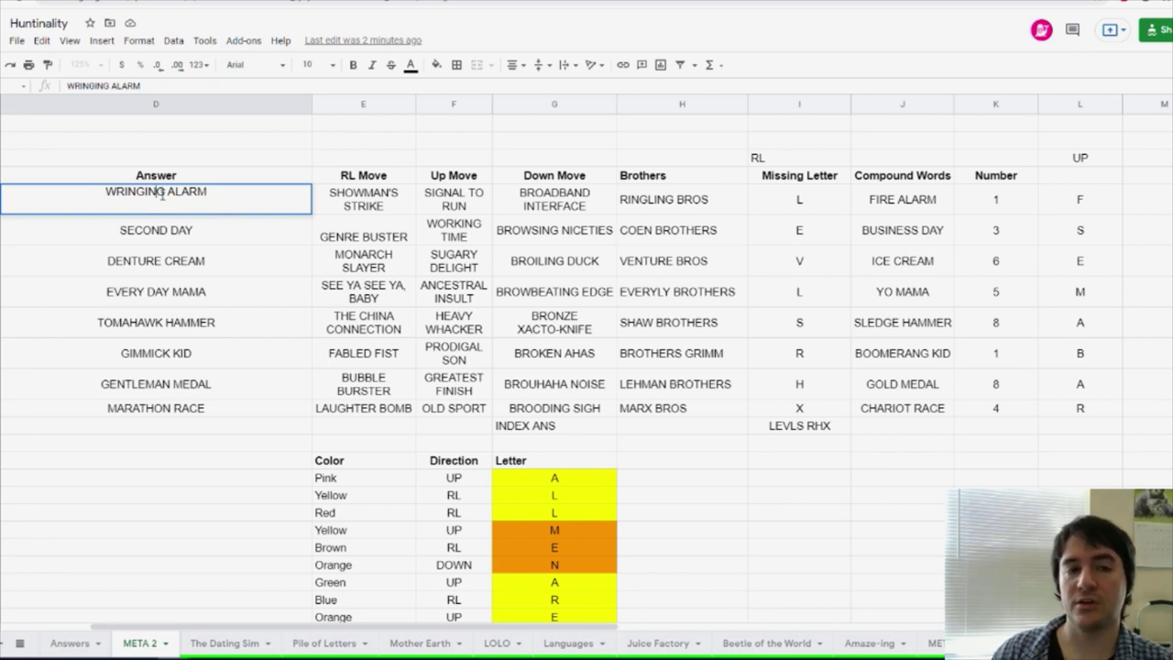
left_click_drag(155, 193, 166, 192)
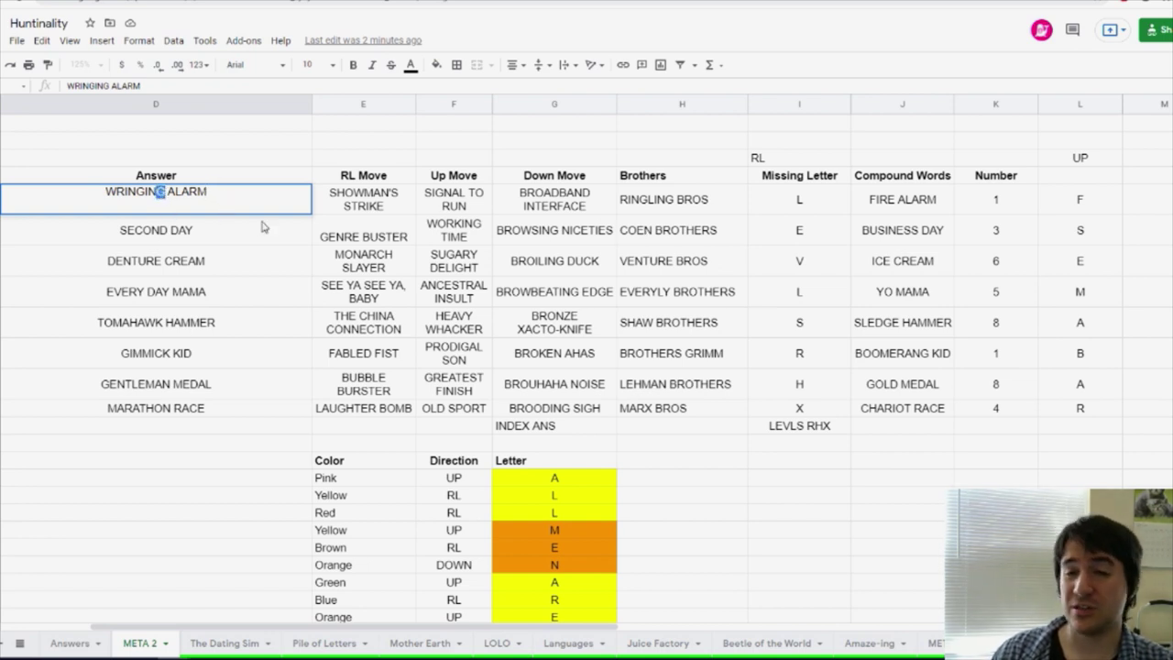
left_click(612, 323)
left_click(557, 424)
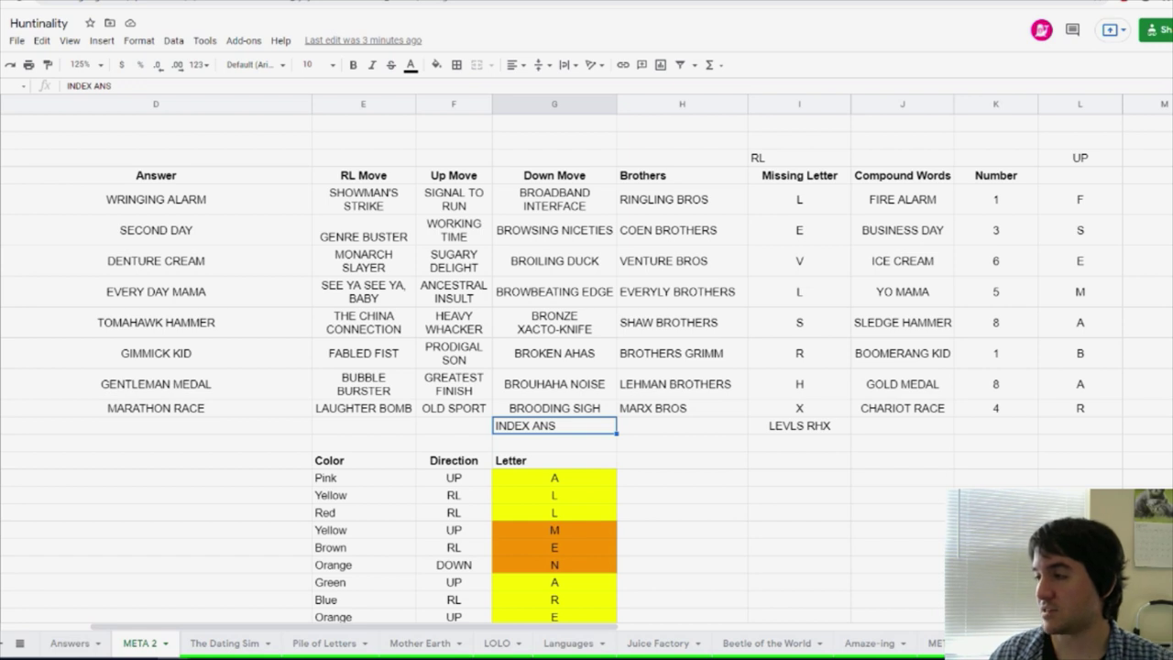
left_click(996, 408)
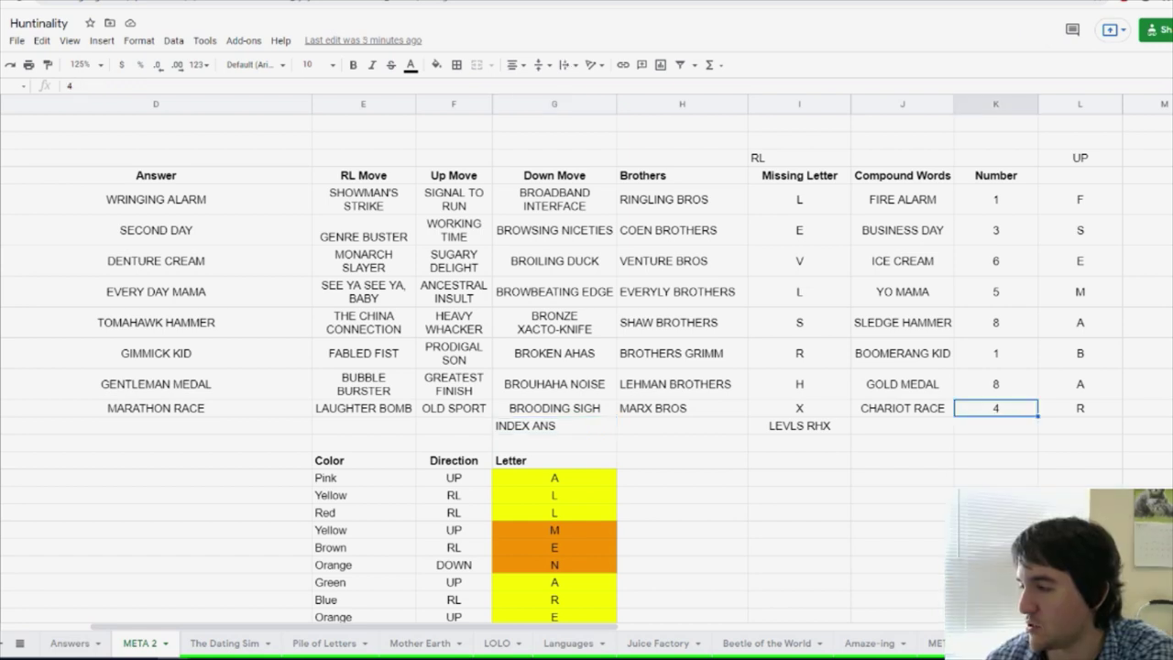